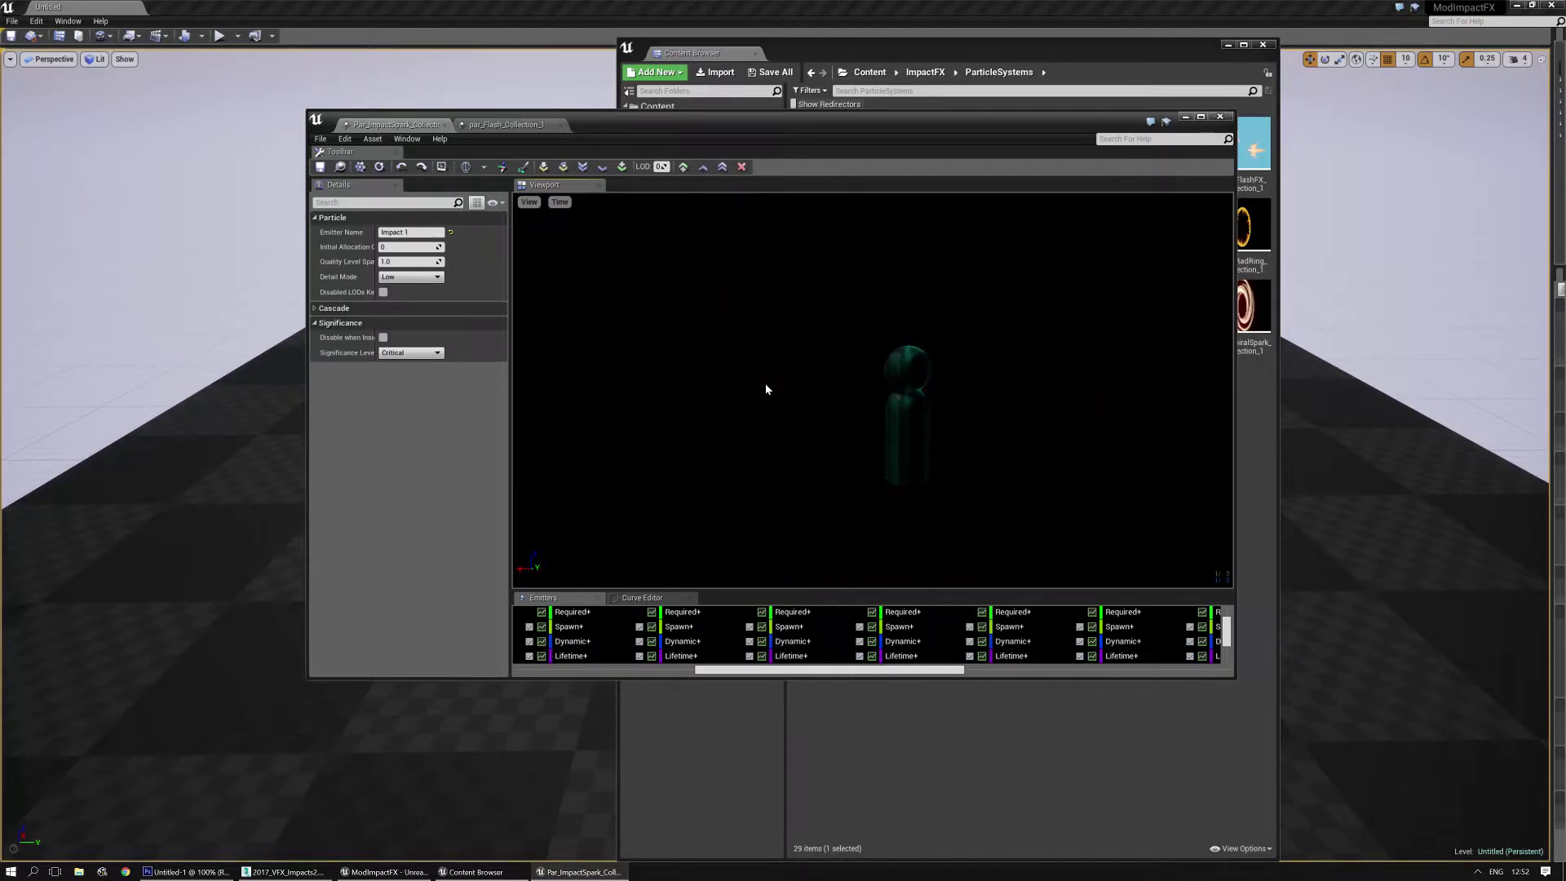
# Step: Show the par_Flash_Collection_1 particle system in Cascade, with its mesh emitters and flash preview
pyautogui.click(507, 125)
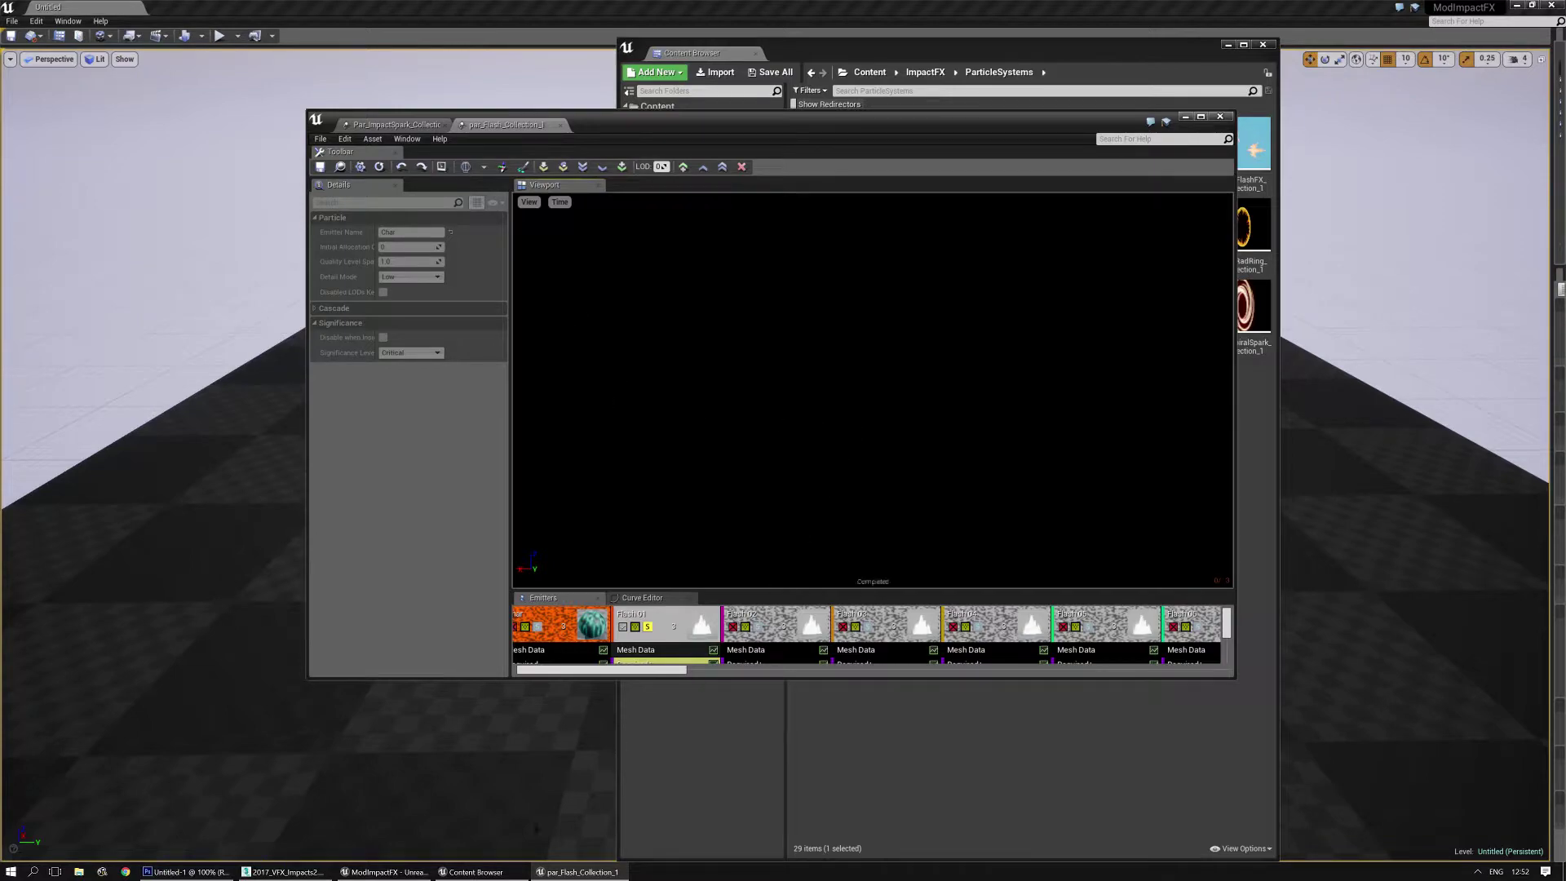
# Step: In 3ds Max, select the top star mesh SM_VFX_BFlash5_04 and frame the view on it
pyautogui.click(310, 871)
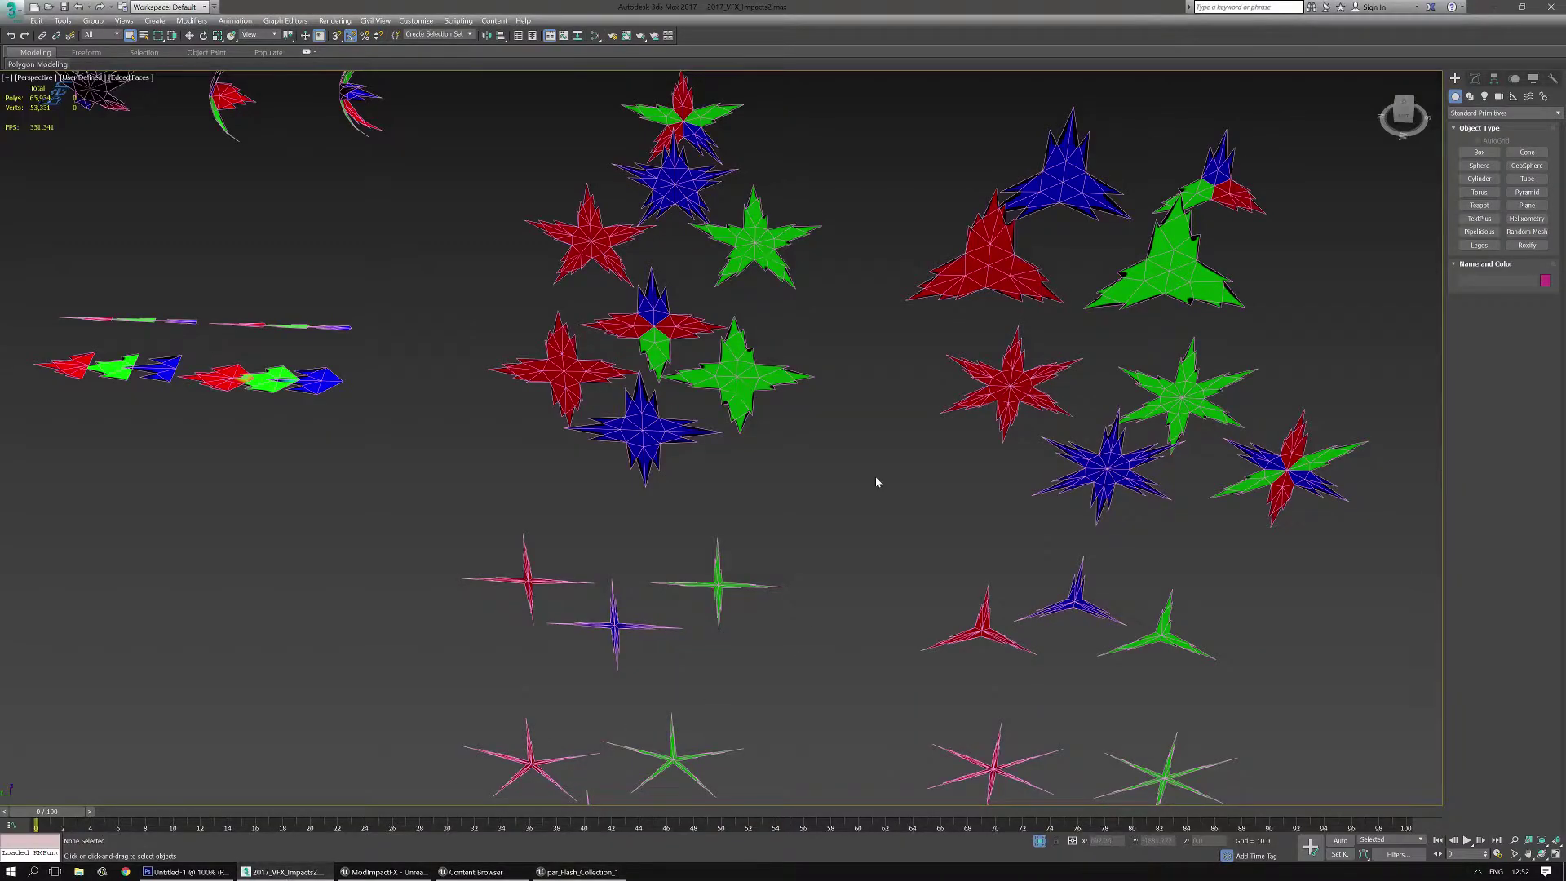
pyautogui.moveTo(875, 479); pyautogui.dragTo(769, 528)
pyautogui.click(657, 234)
pyautogui.click(658, 233)
pyautogui.press('z')
# Step: Orbit, pan and zoom the viewport to inspect the star-shaped flash meshes
pyautogui.scroll(-8, 737, 563)
pyautogui.moveTo(737, 562); pyautogui.dragTo(783, 392)
pyautogui.scroll(5, 579, 481)
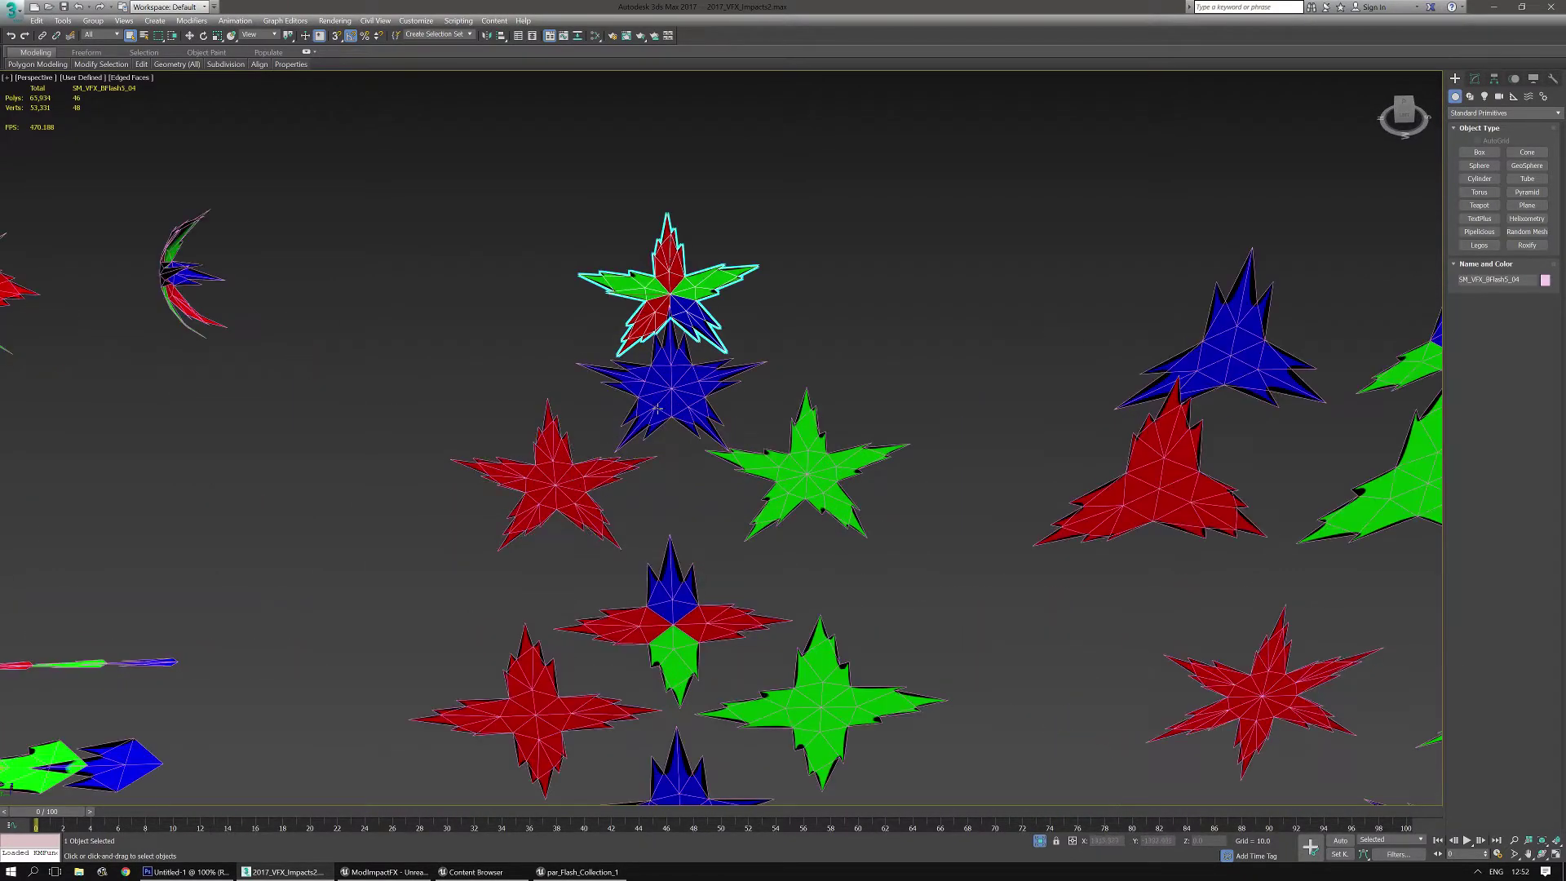
pyautogui.moveTo(691, 359); pyautogui.dragTo(692, 506)
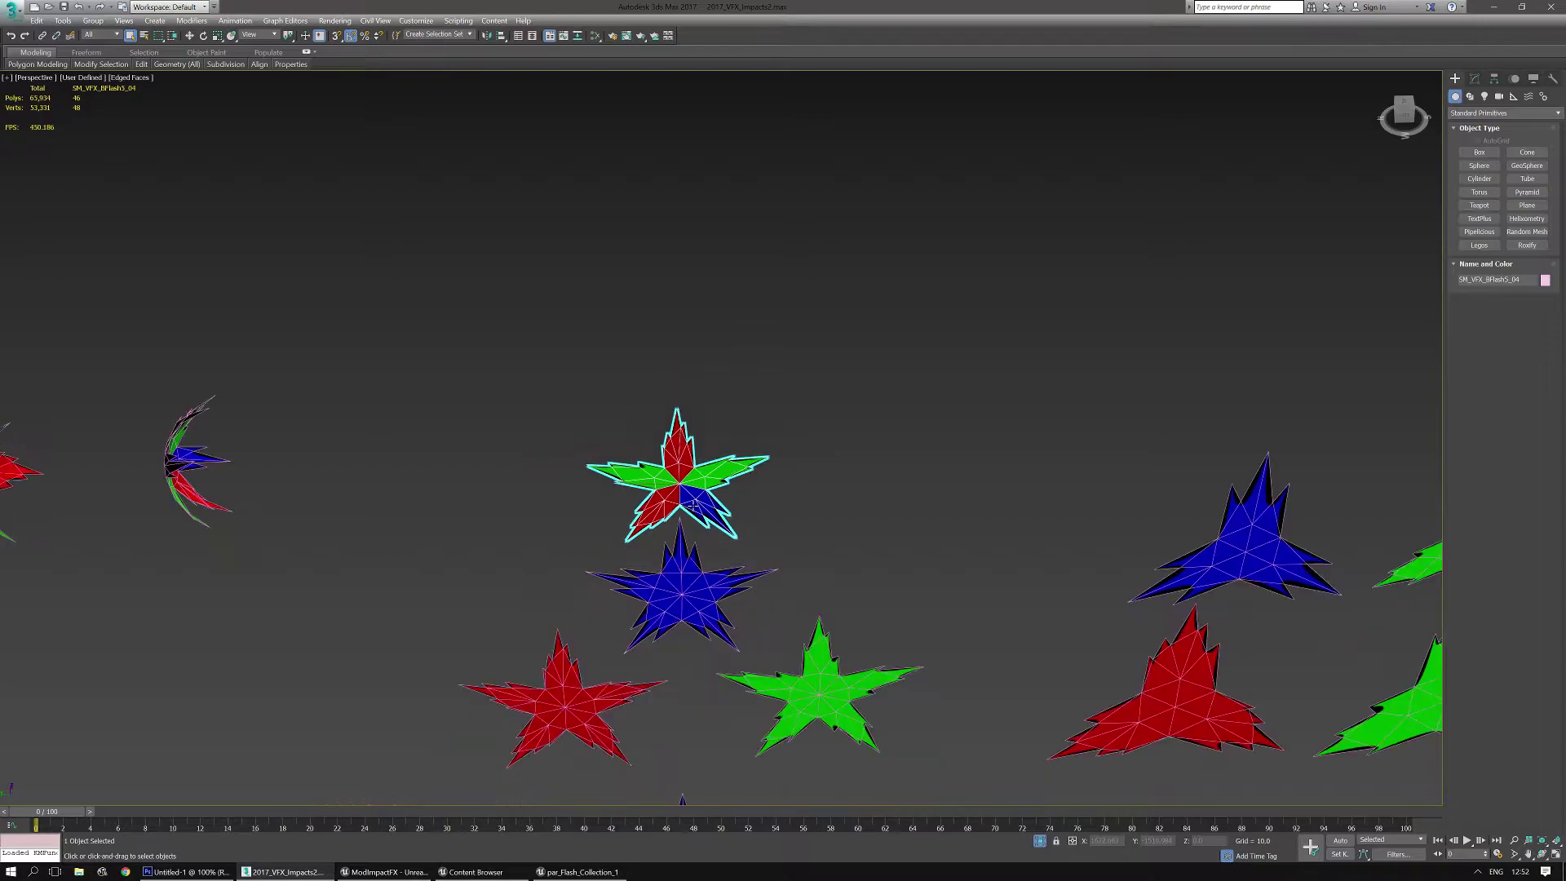
pyautogui.moveTo(765, 601); pyautogui.dragTo(762, 325)
pyautogui.scroll(-3, 762, 325)
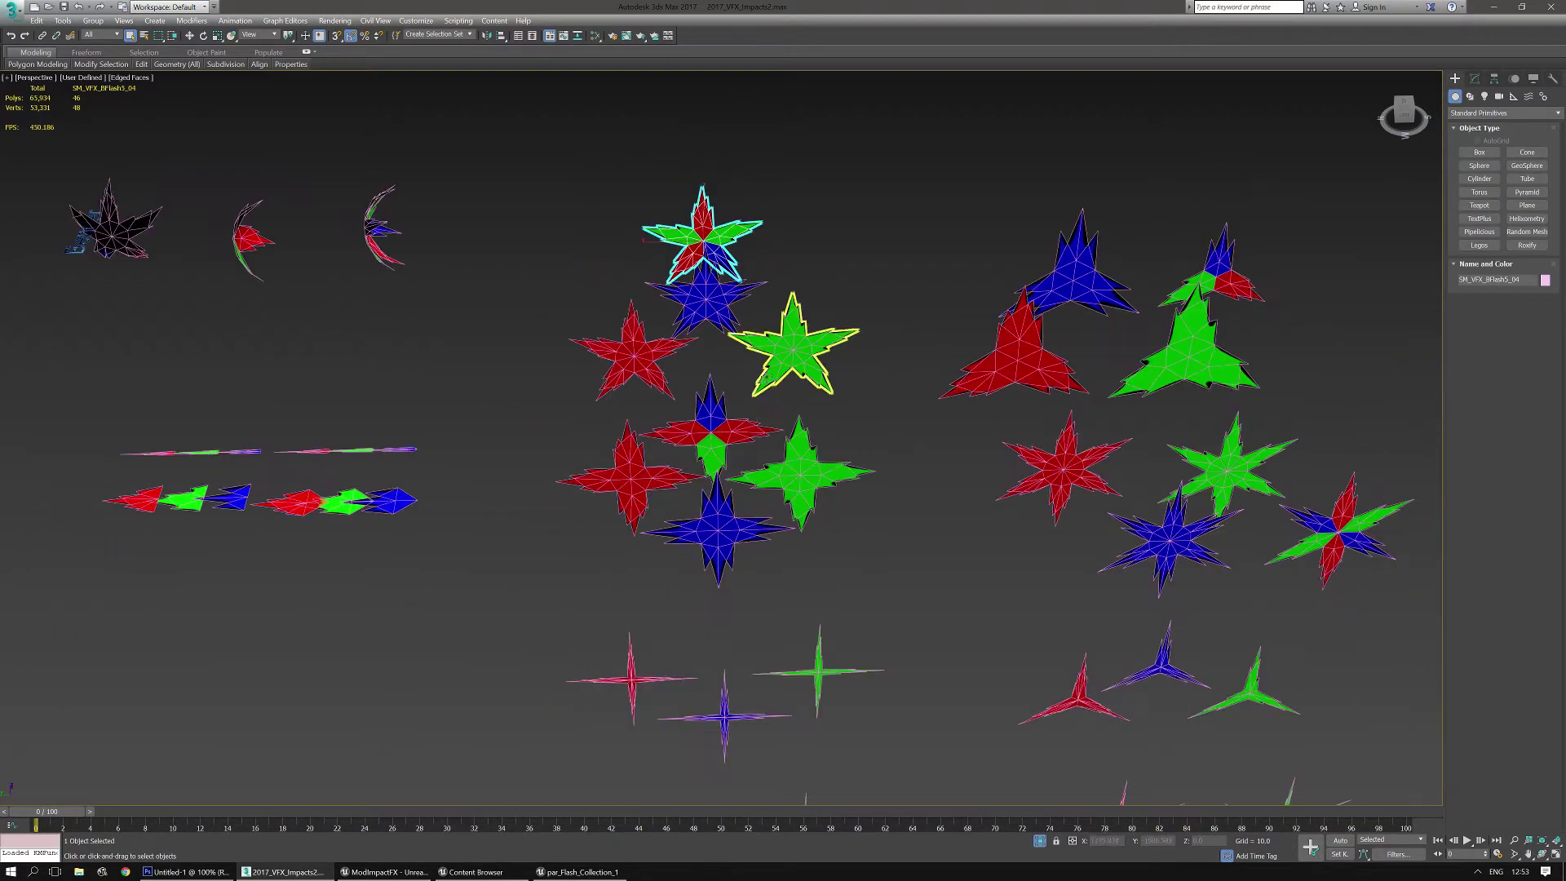
pyautogui.scroll(2, 731, 292)
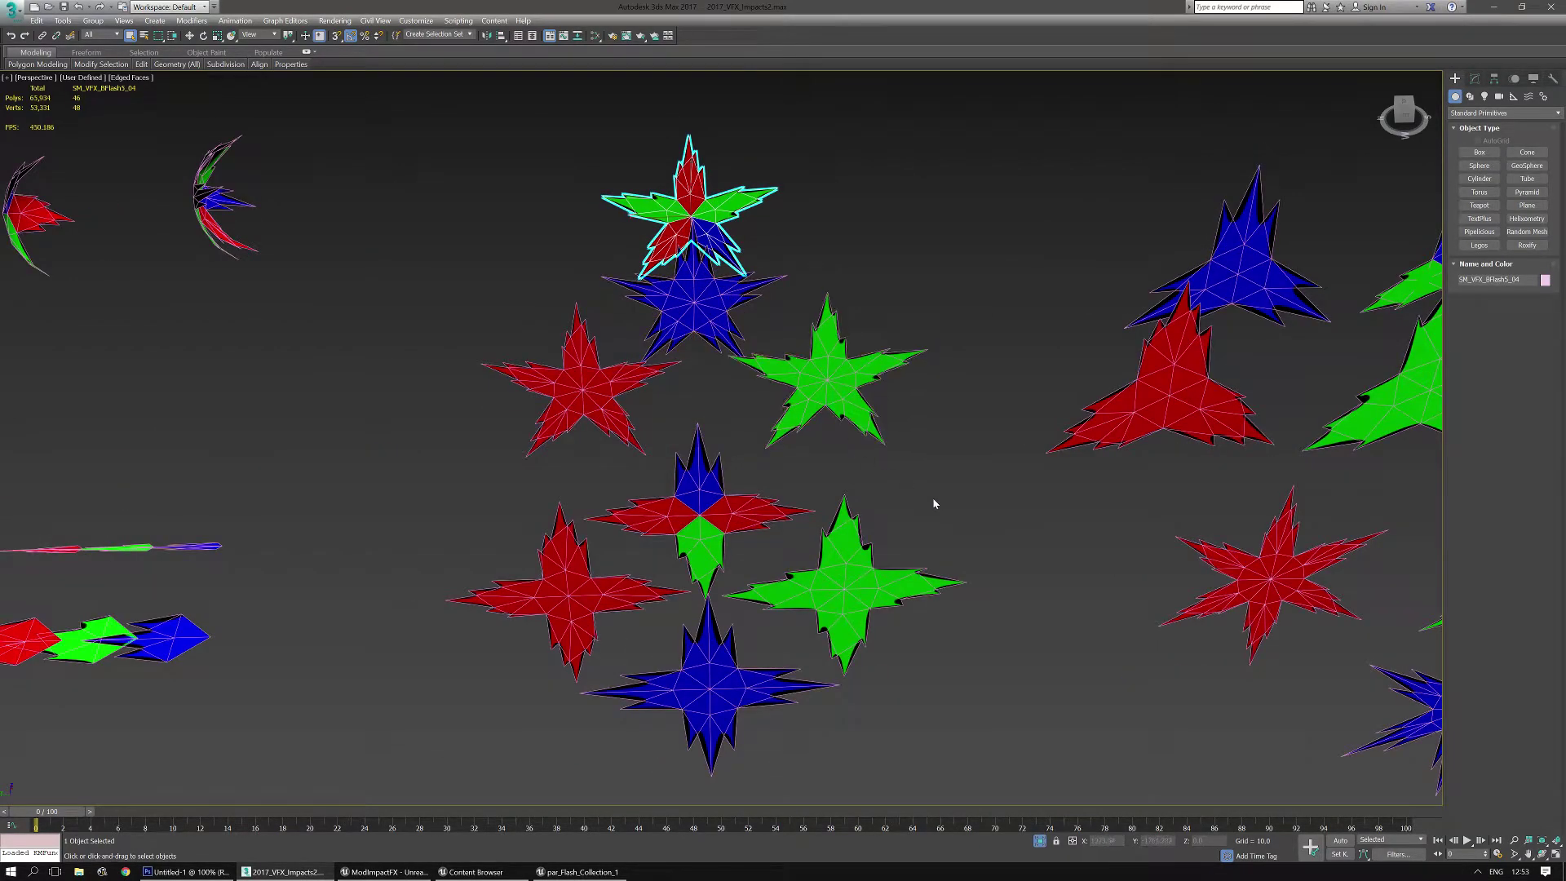
pyautogui.moveTo(947, 351); pyautogui.dragTo(936, 364)
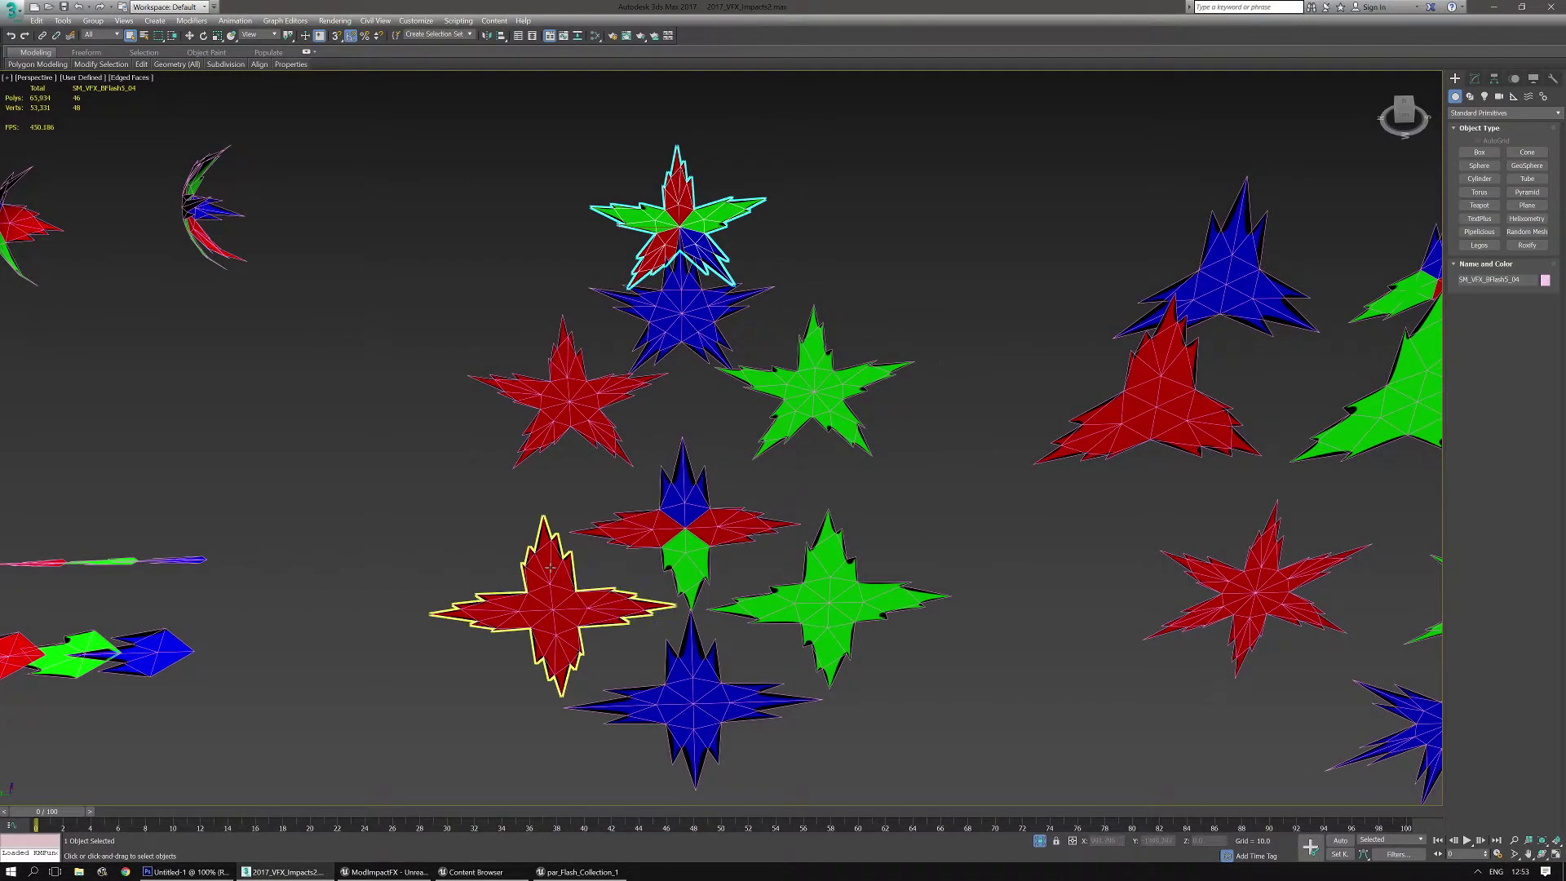
# Step: Compare the _m and _t textures, then show only the blue channel of T_VFX_Impacts_01_m.png
pyautogui.hotkey('alt', 'Tab')
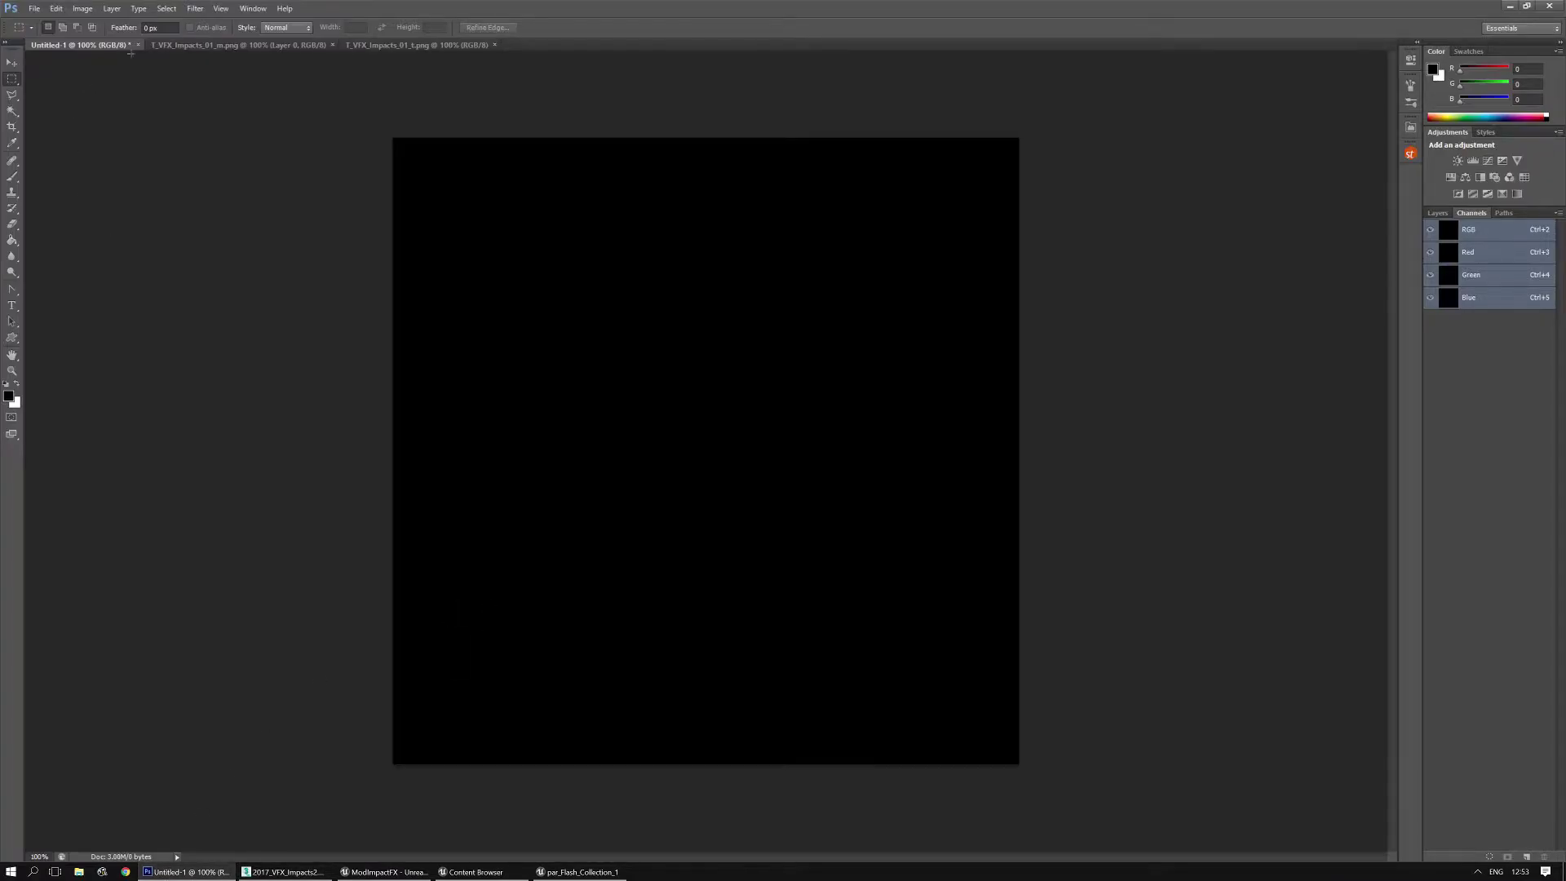
pyautogui.click(221, 46)
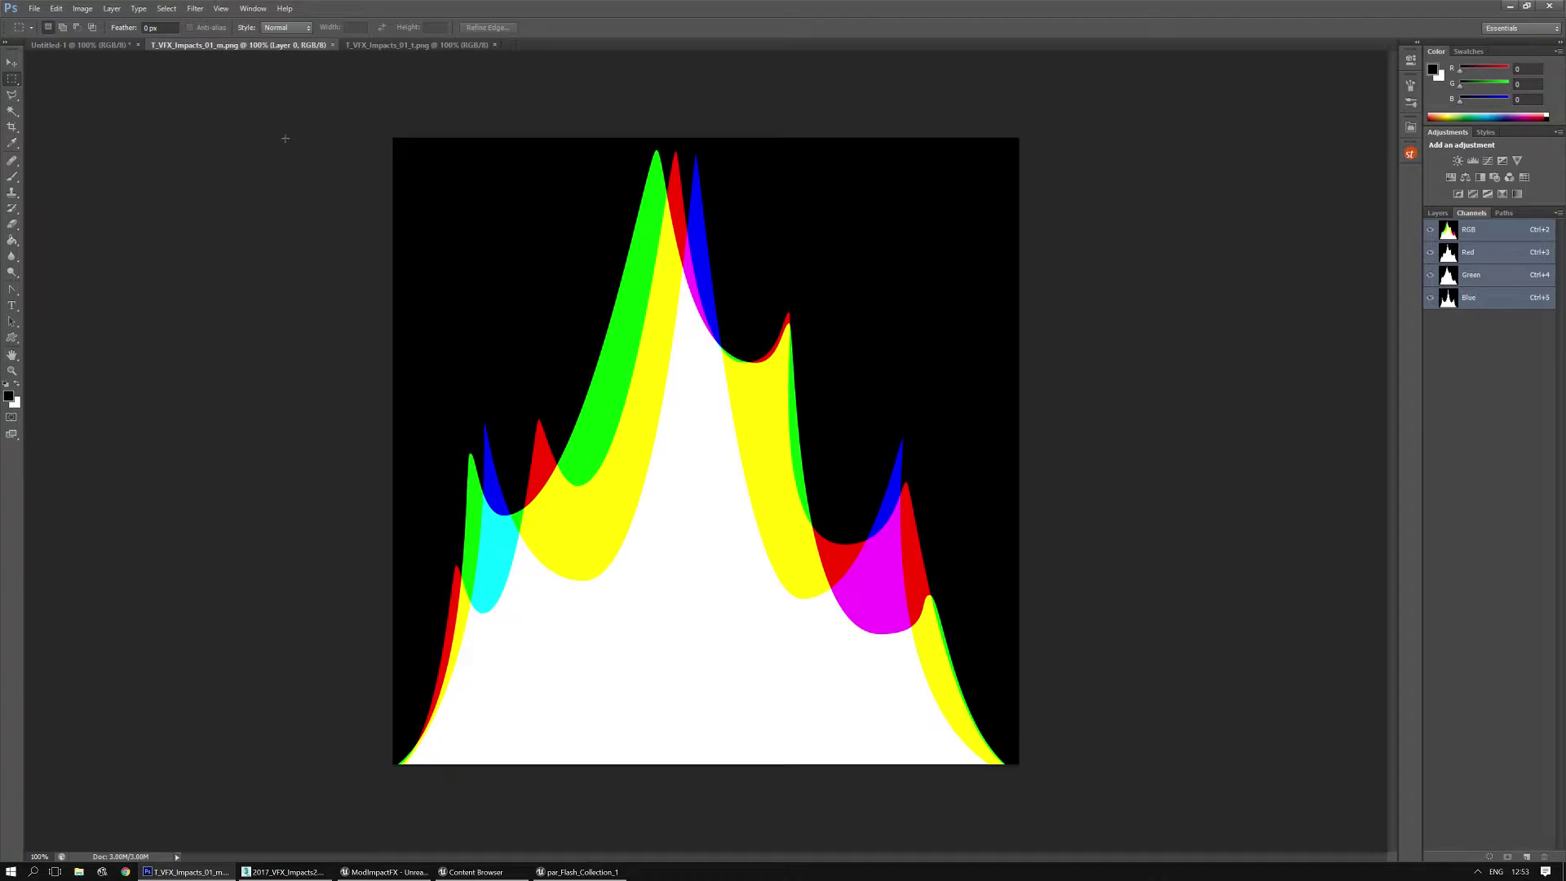
pyautogui.click(382, 46)
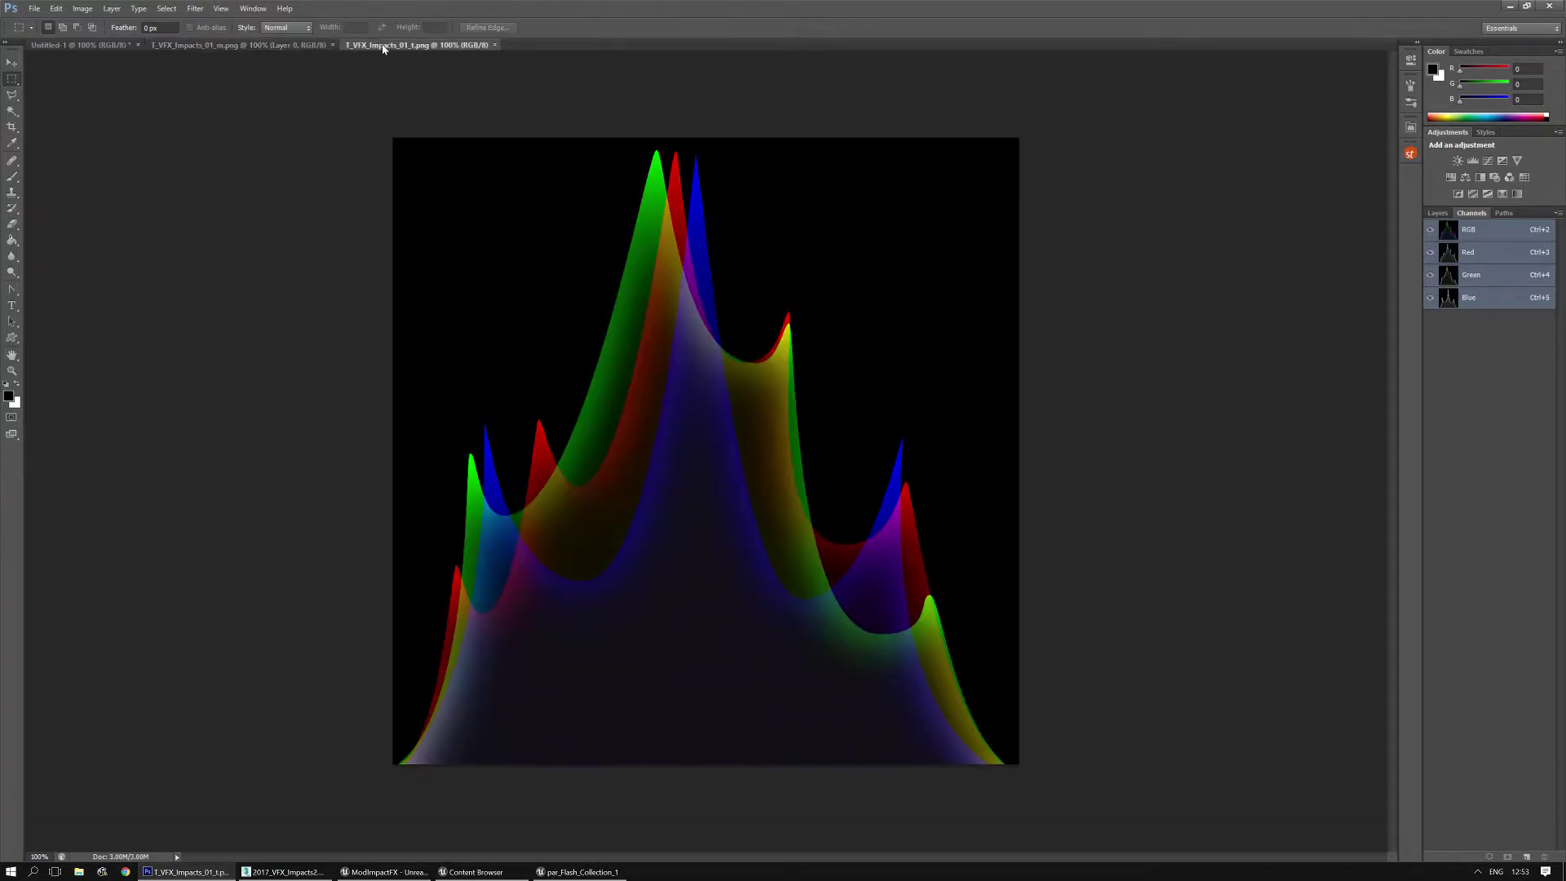
pyautogui.click(234, 47)
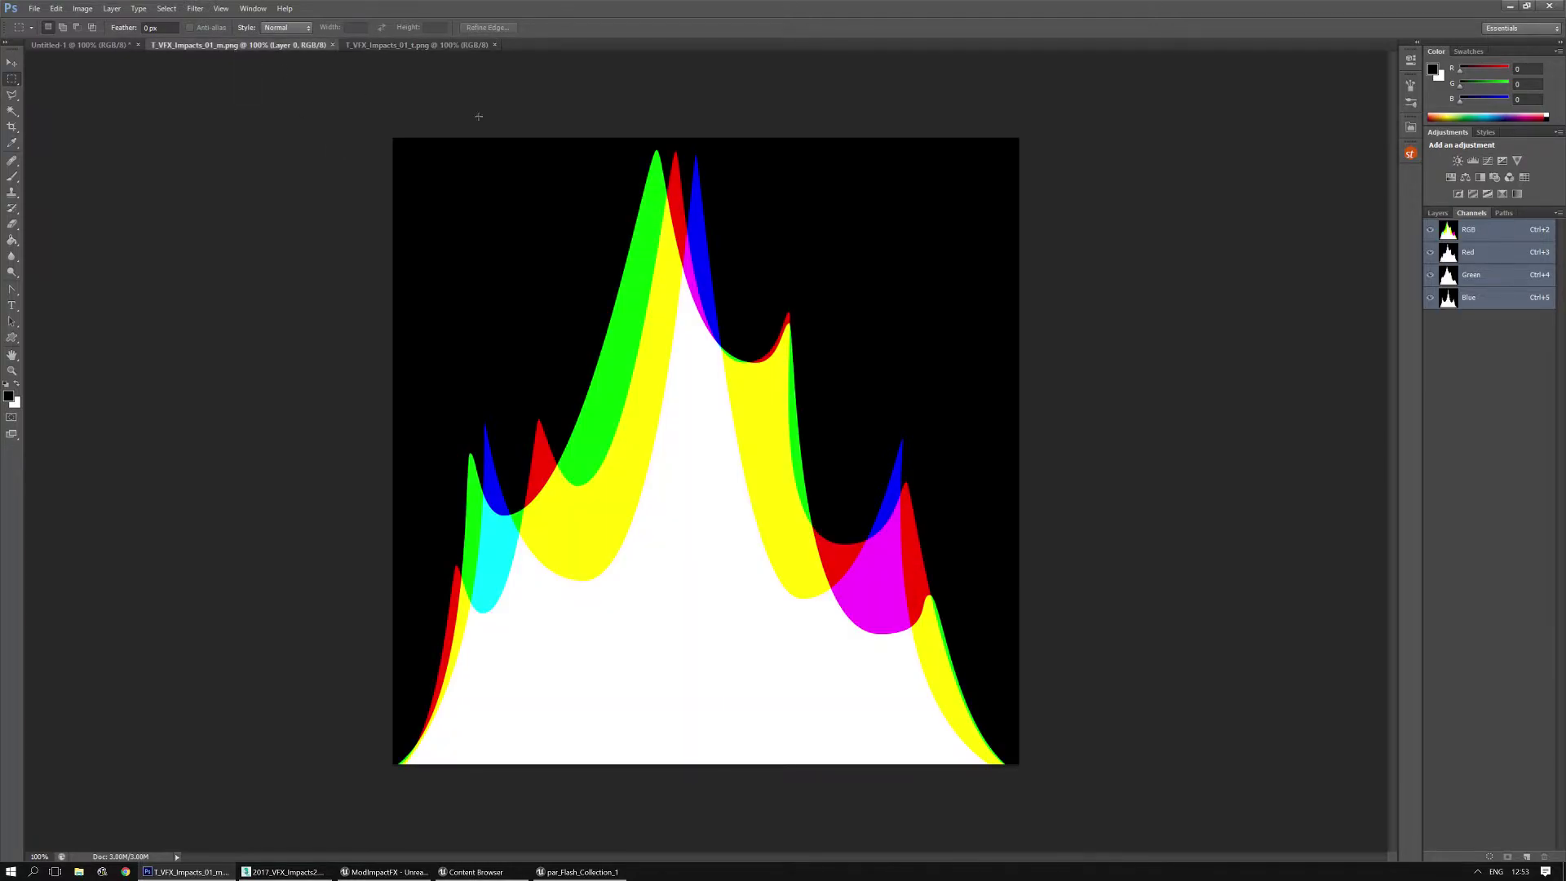
pyautogui.click(1430, 253)
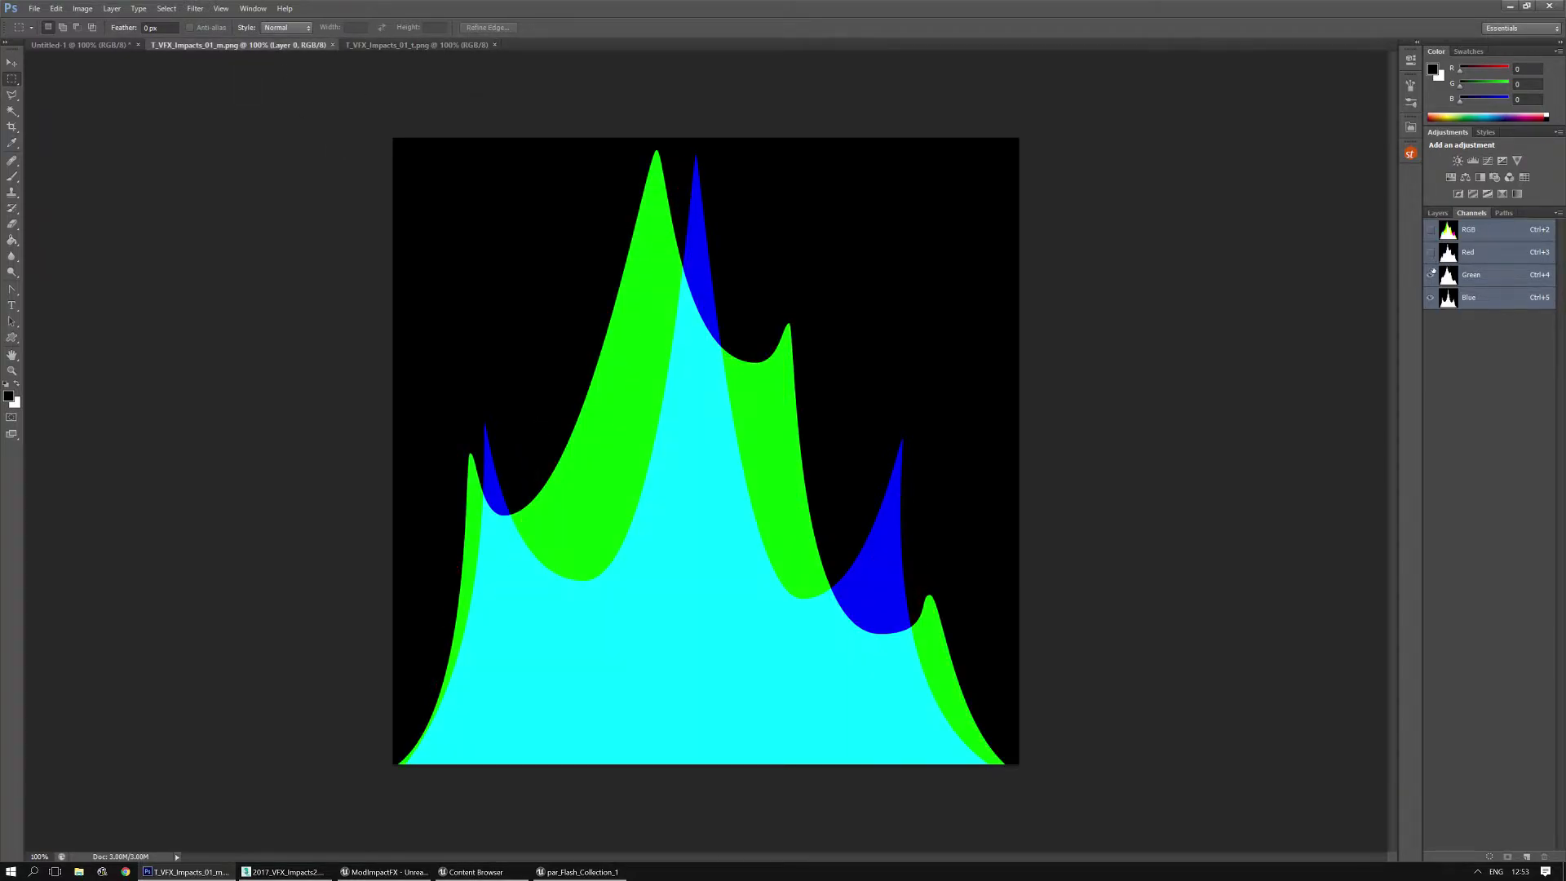
pyautogui.click(1429, 276)
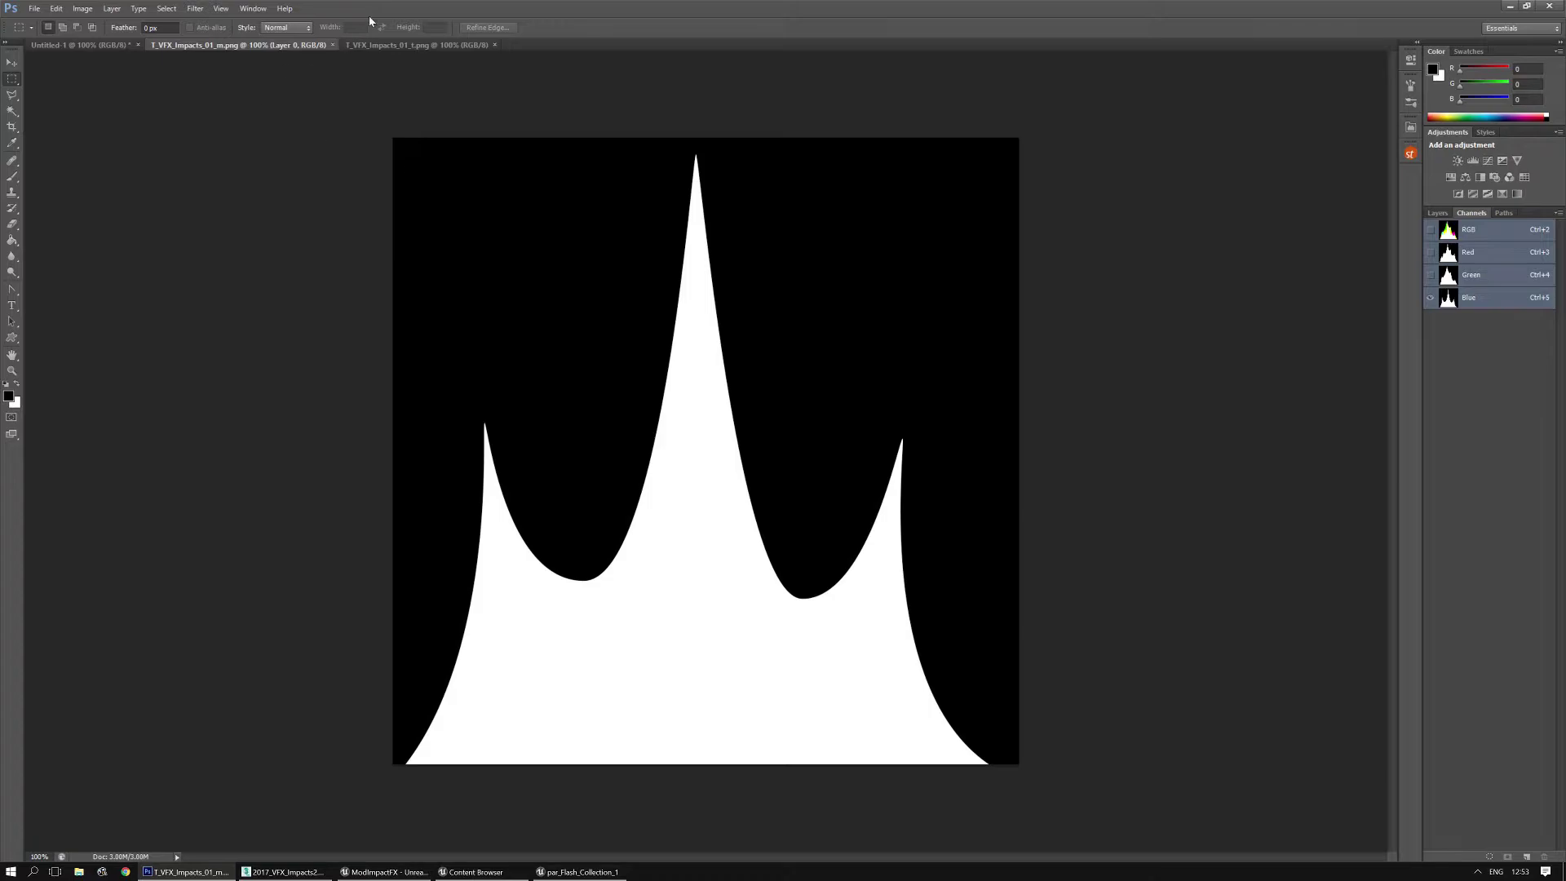
# Step: Show only the red channel of T_VFX_Impacts_01_t.png in greyscale
pyautogui.click(408, 46)
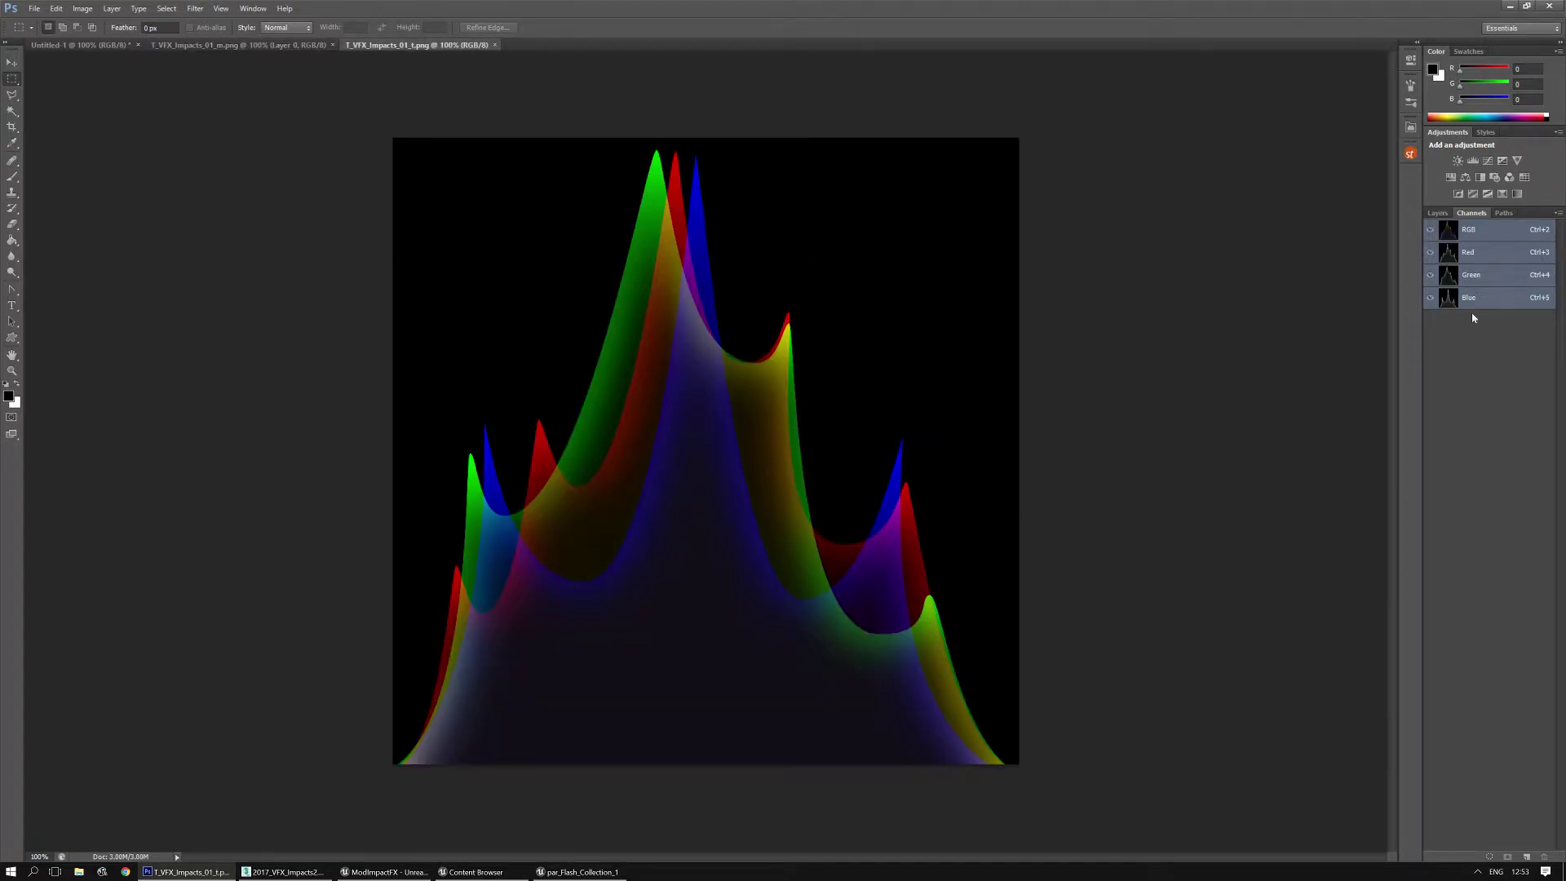
pyautogui.click(1431, 276)
pyautogui.click(1441, 260)
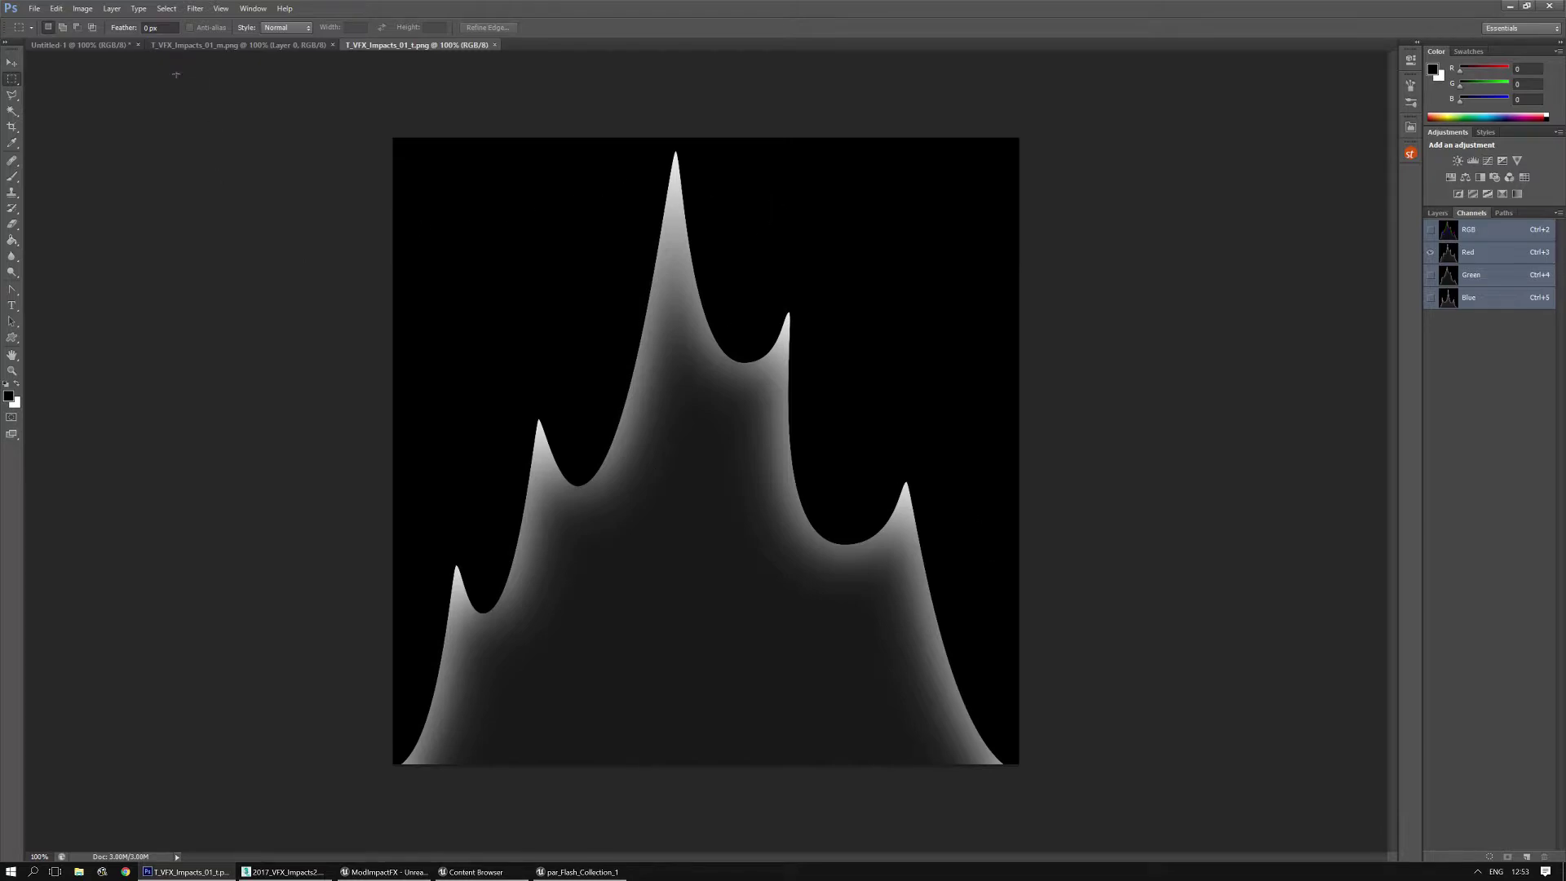
# Step: Draw a large white leaf-shaped custom shape, Shape 1, across the black Untitled-1 canvas
pyautogui.click(54, 47)
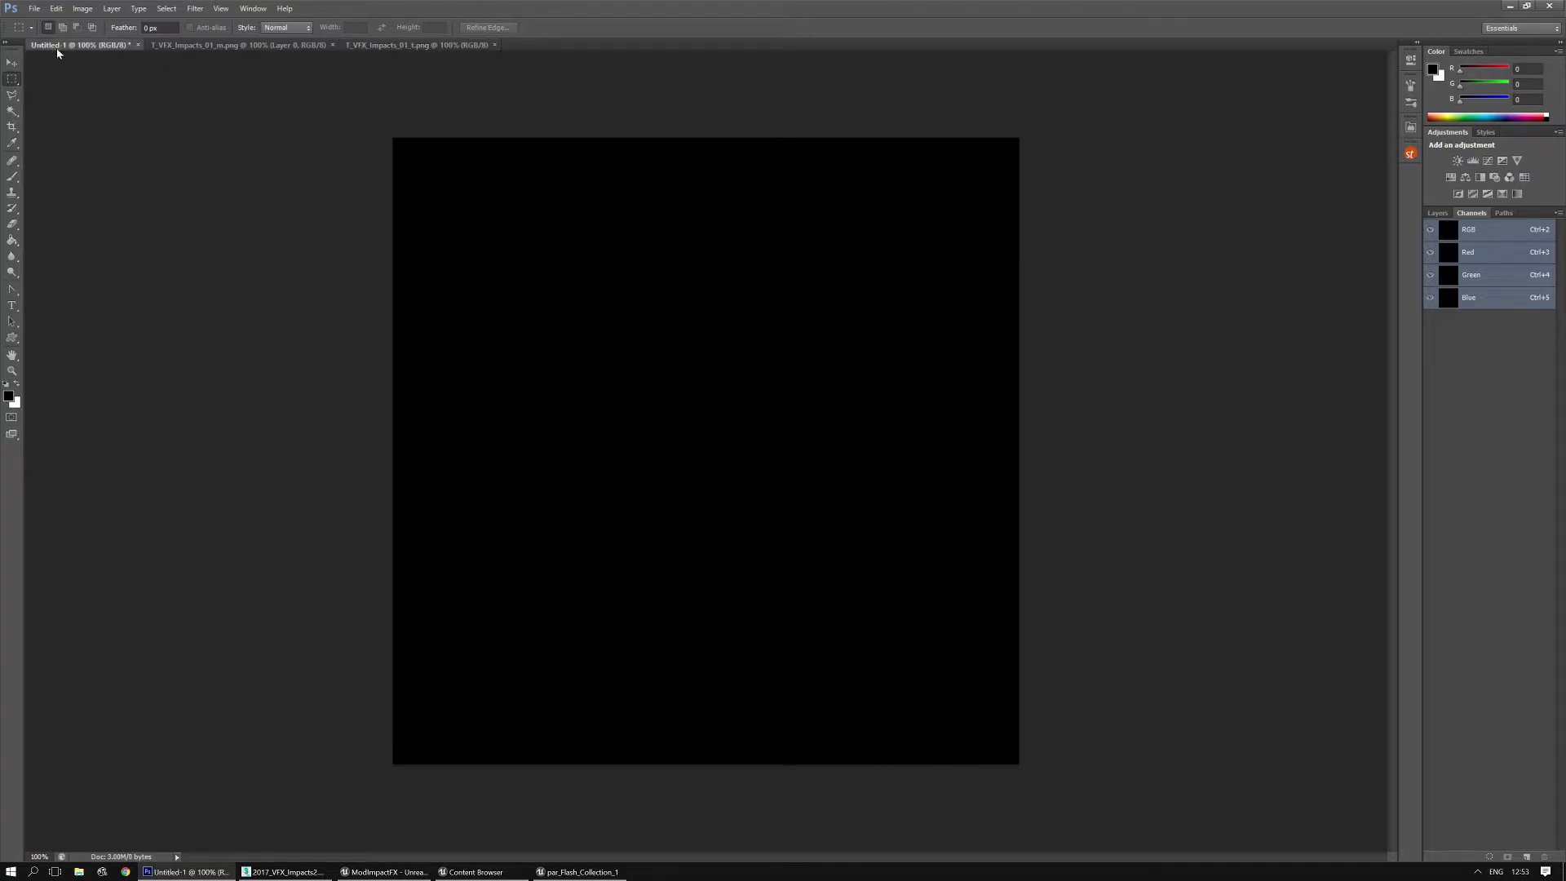
pyautogui.click(1437, 212)
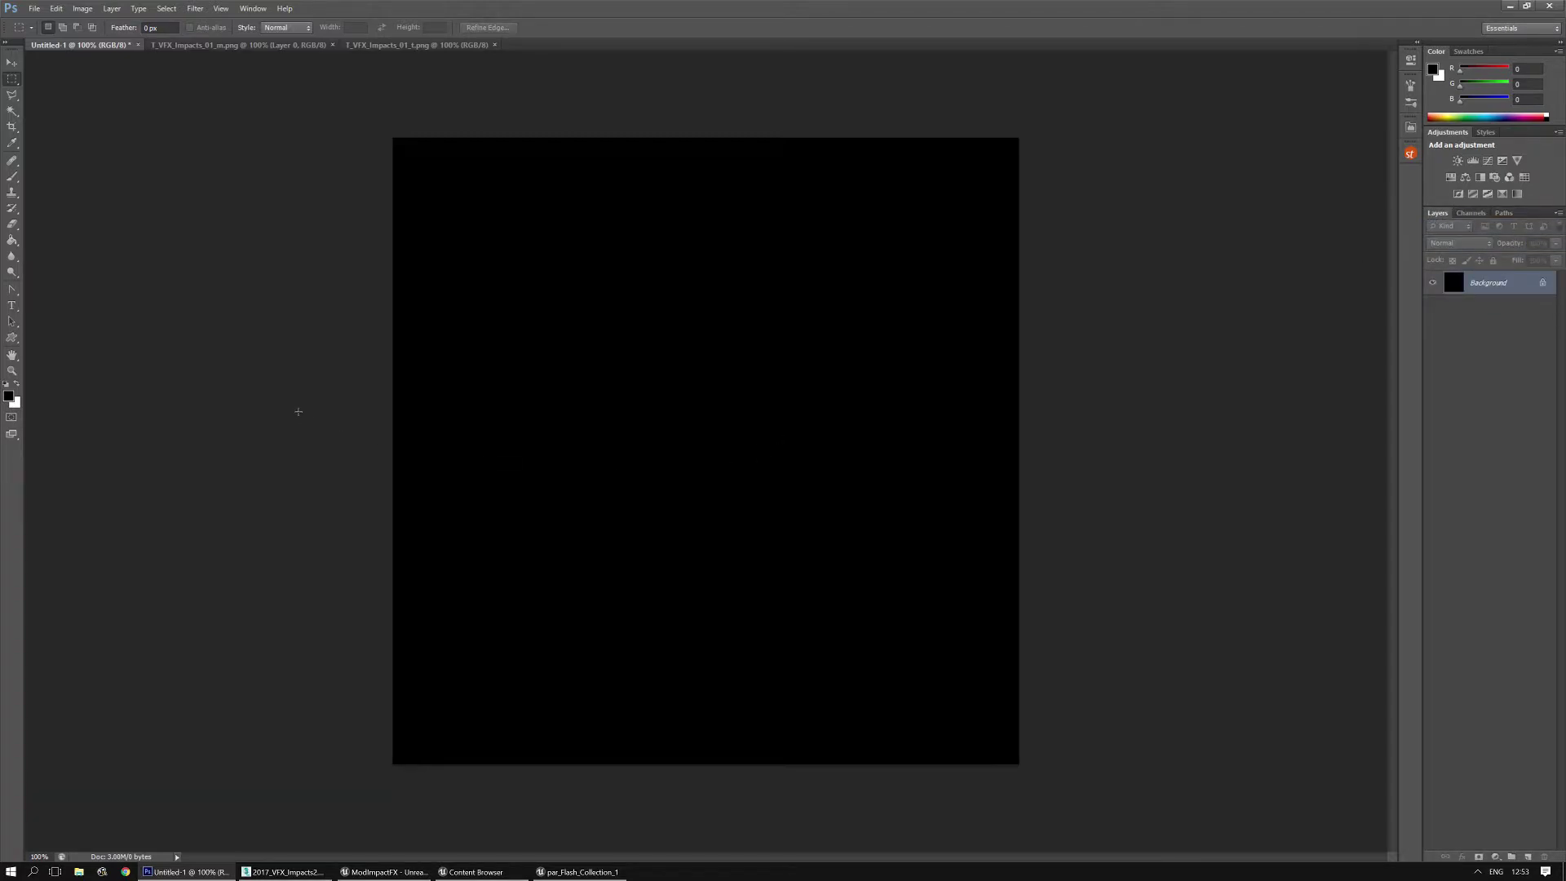
pyautogui.click(13, 338)
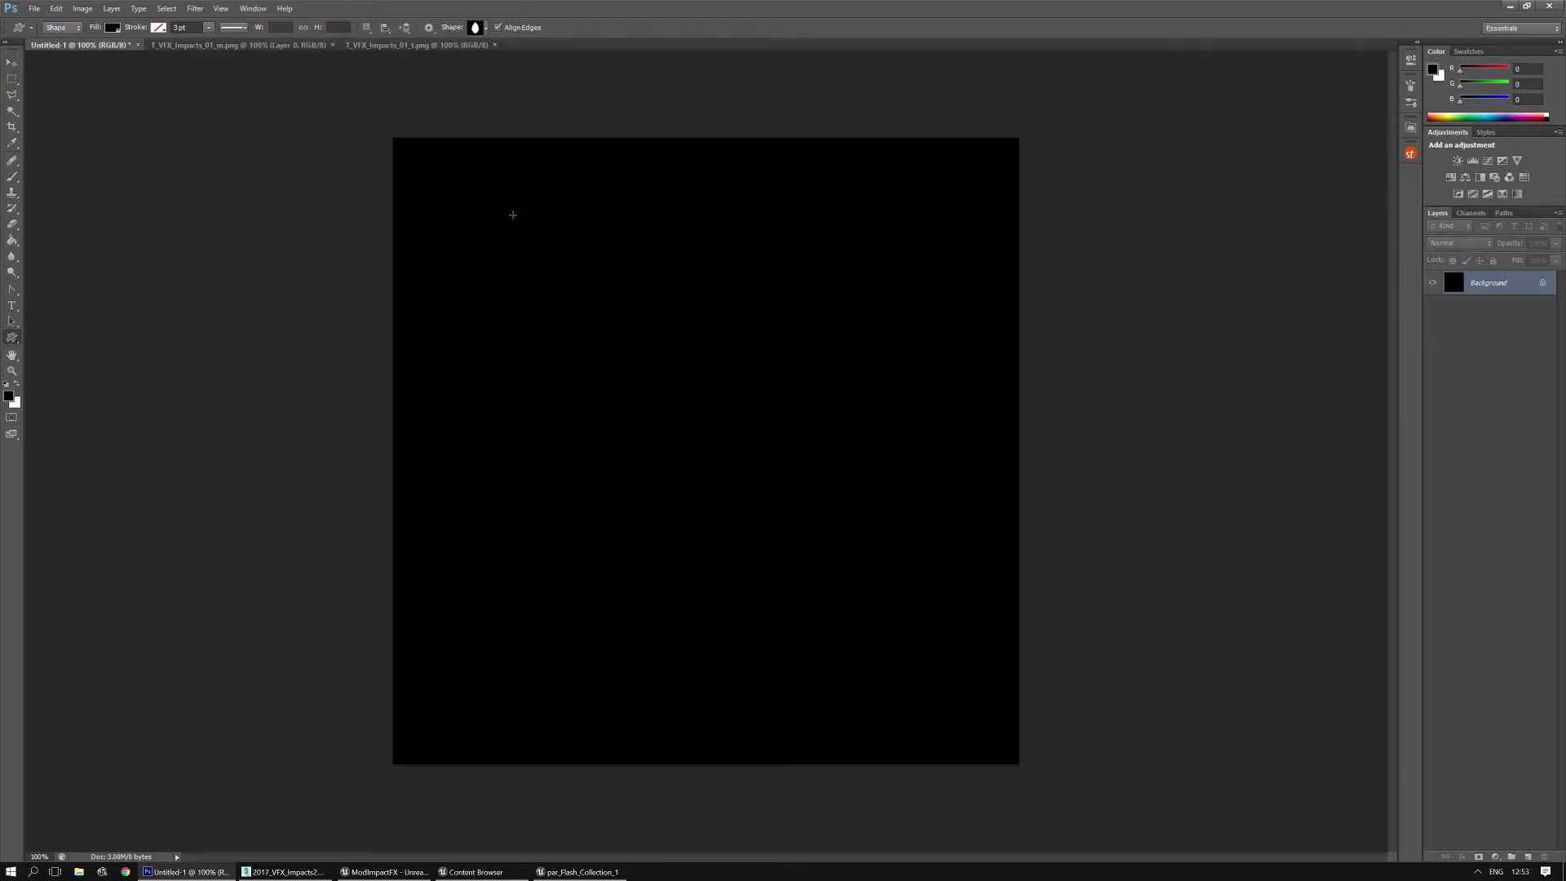
pyautogui.moveTo(455, 183); pyautogui.dragTo(943, 856)
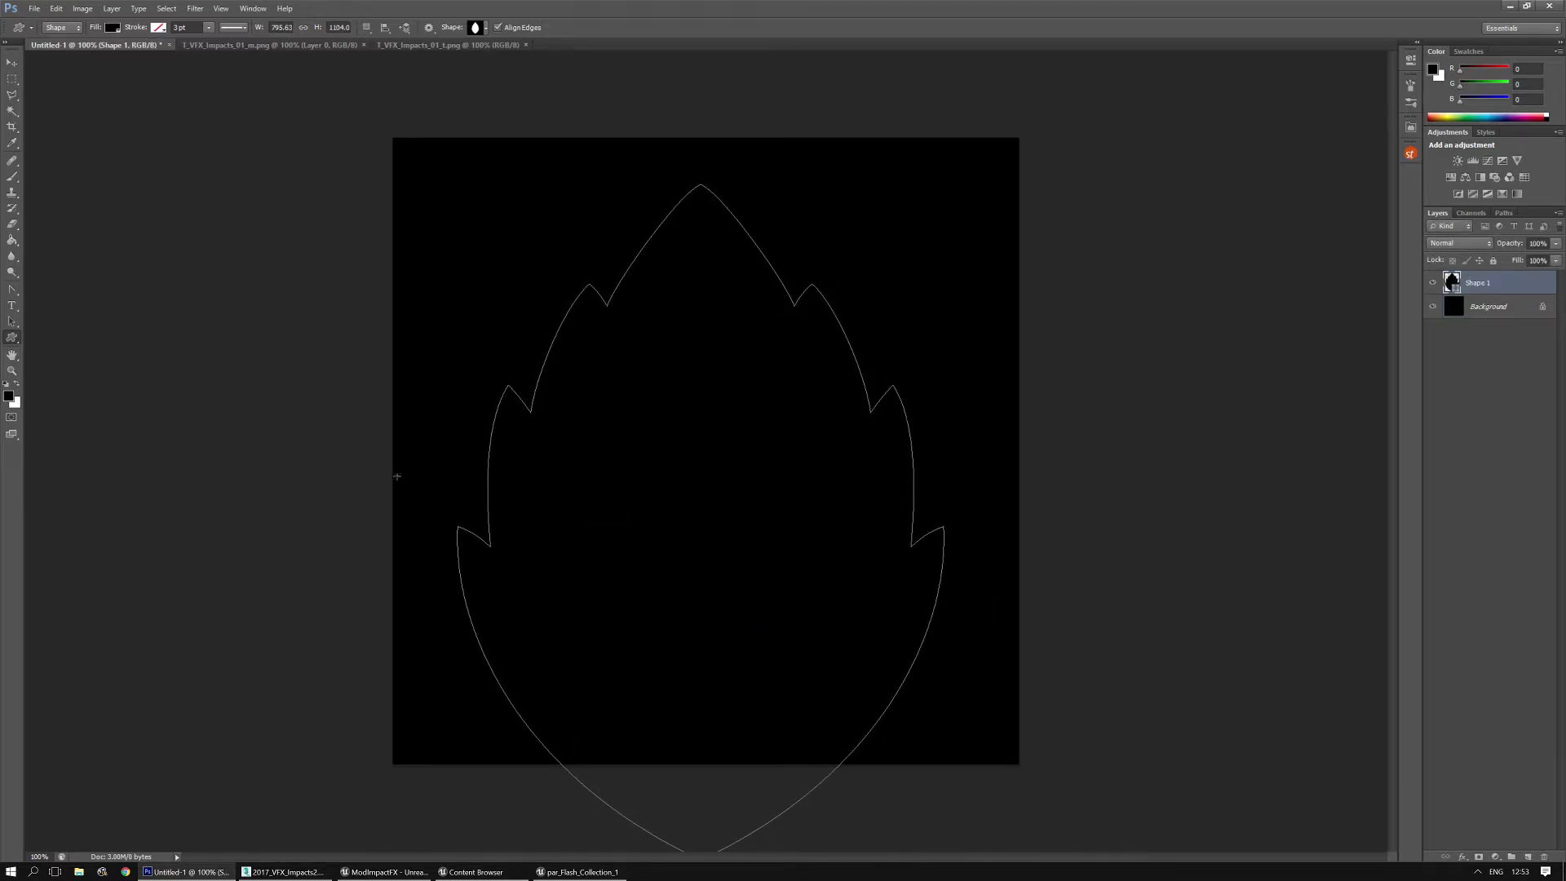
pyautogui.click(112, 27)
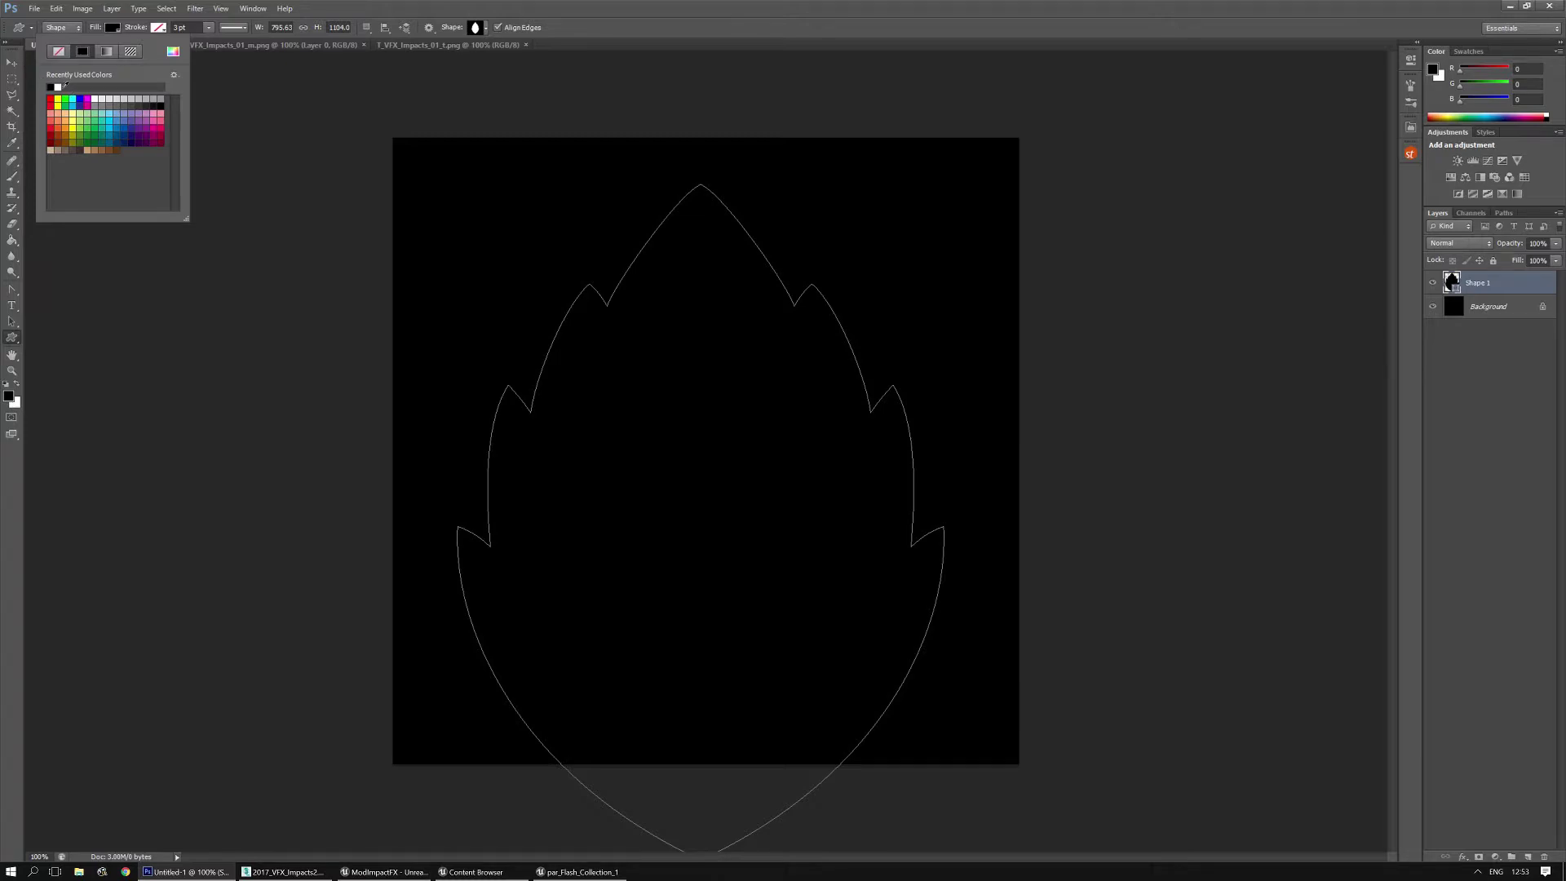
pyautogui.click(60, 86)
pyautogui.click(12, 63)
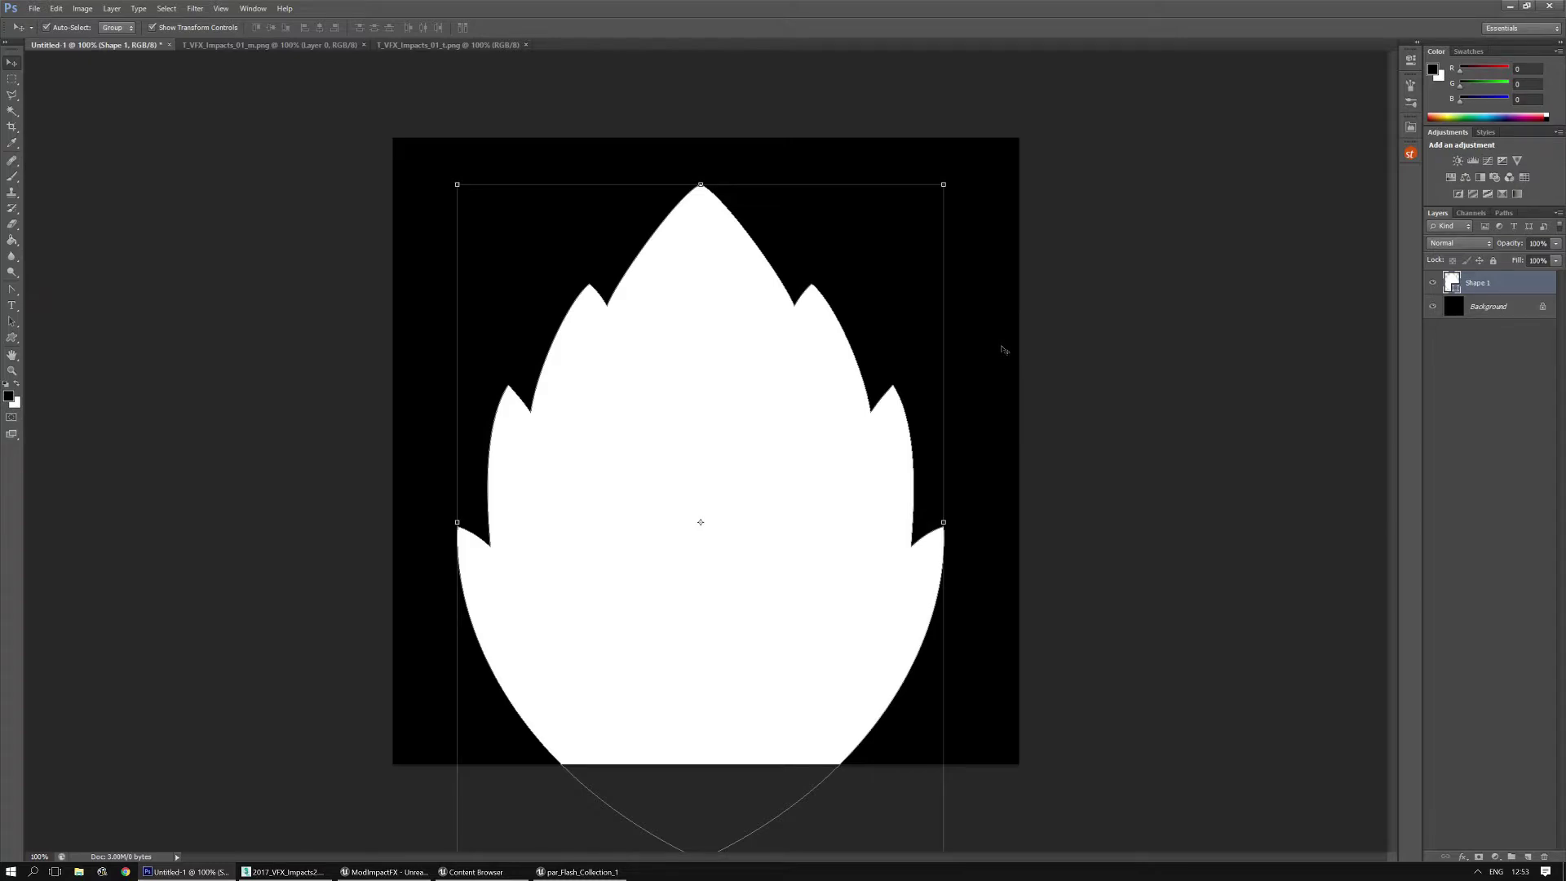
# Step: Duplicate the Background and Shape 1 layers twice and interleave copies into flame-over-background pairs
pyautogui.click(1472, 311)
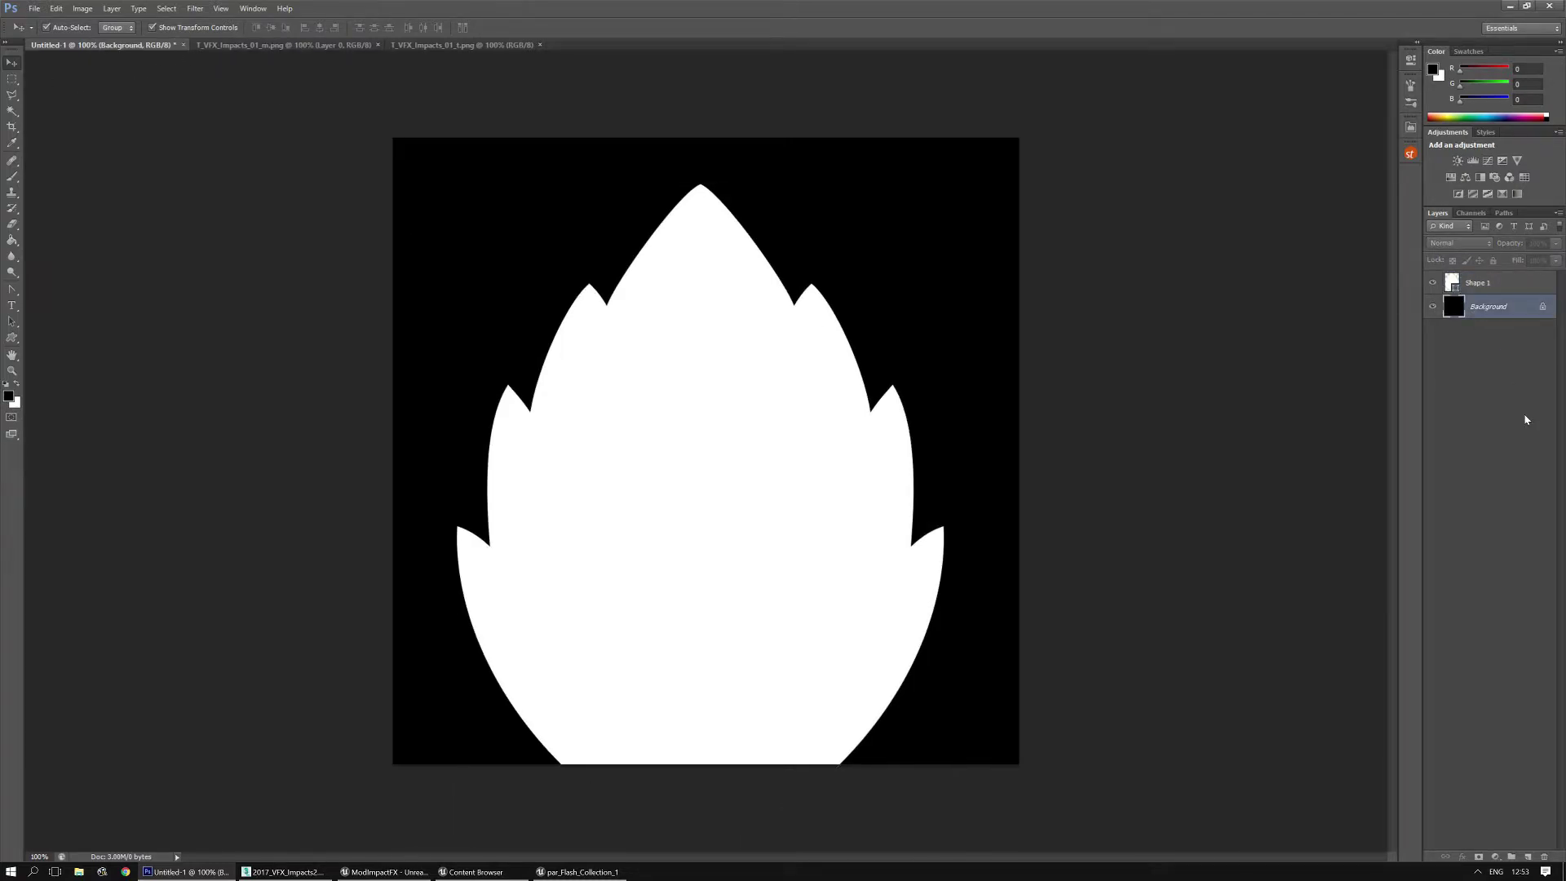
pyautogui.hotkey('ctrl', 'j')
pyautogui.hotkey('ctrl', 'j')
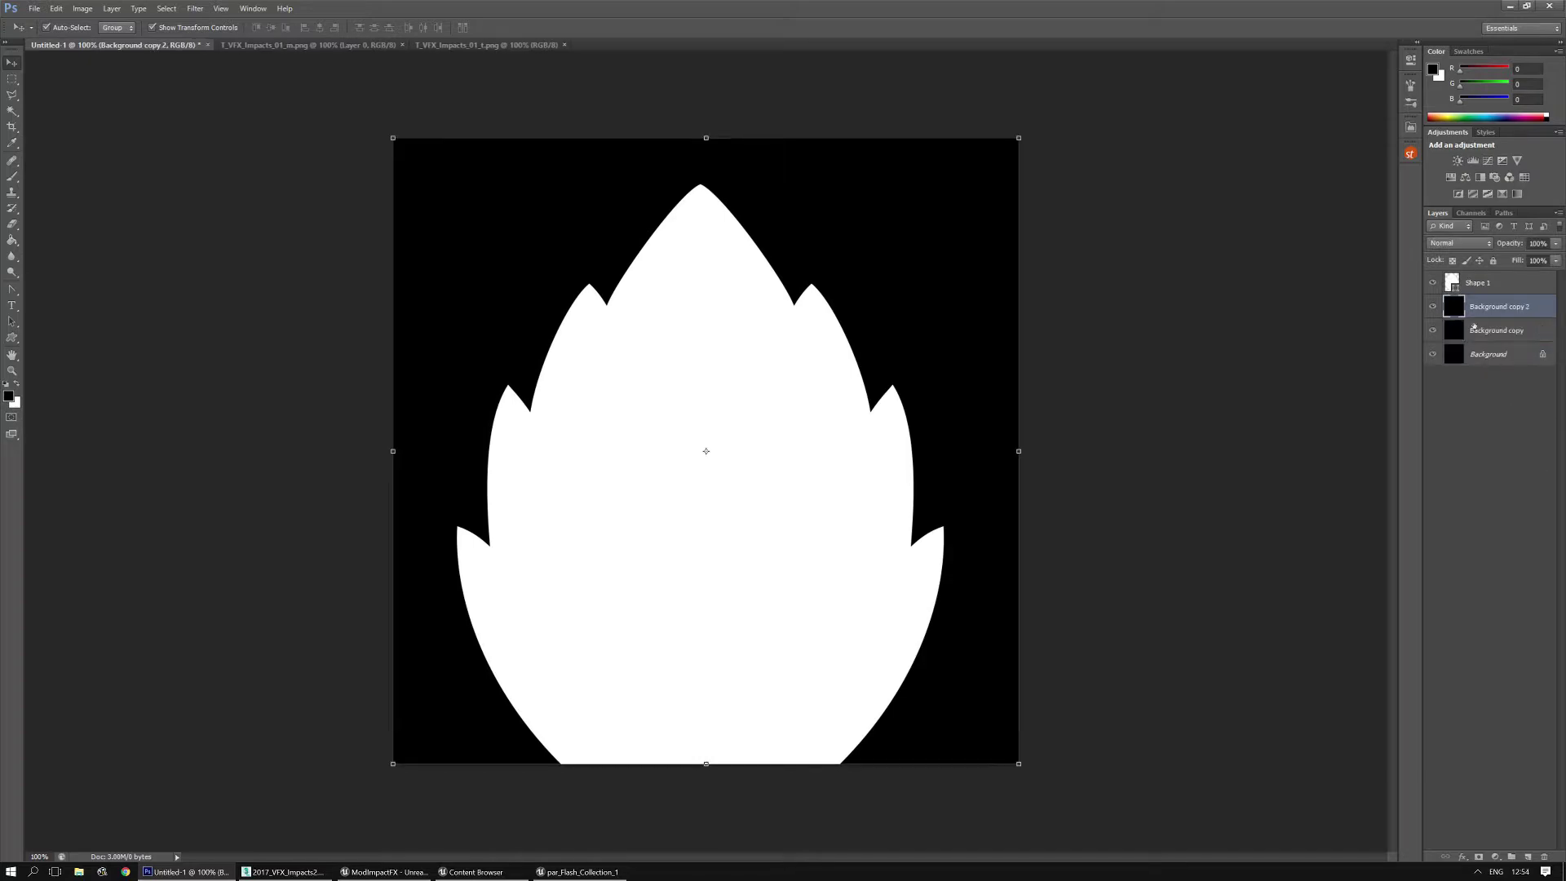
pyautogui.click(1478, 284)
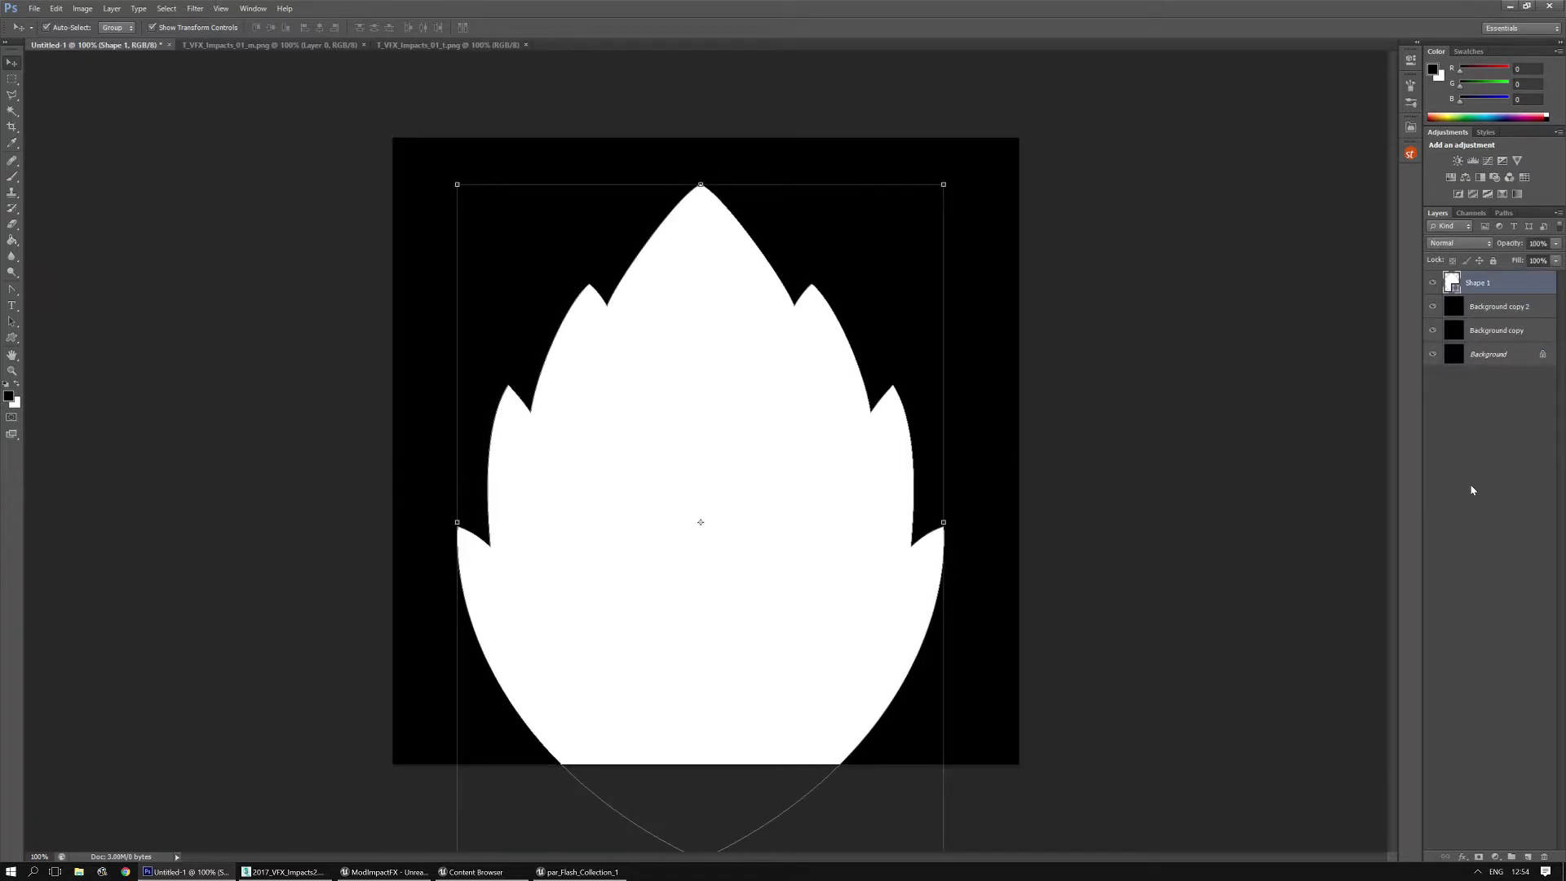
pyautogui.hotkey('ctrl', 'j')
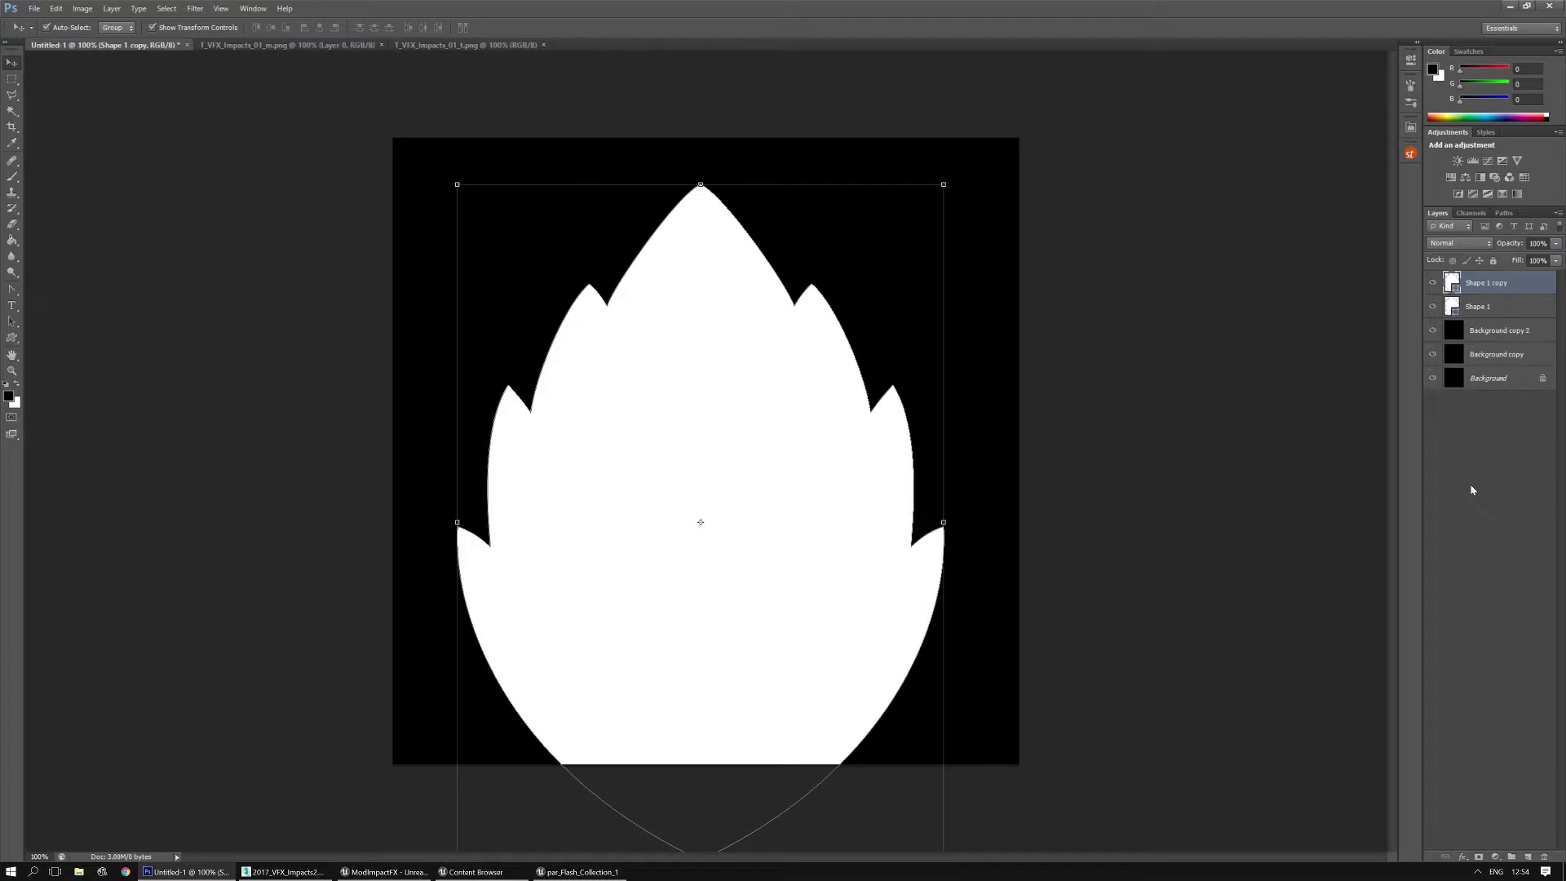
pyautogui.hotkey('ctrl', 'j')
pyautogui.moveTo(1506, 364); pyautogui.dragTo(1493, 296)
pyautogui.moveTo(1497, 378); pyautogui.dragTo(1486, 344)
# Step: Widen Shape 1 copy 2 to about 113%, squash it vertically, and merge it onto its background
pyautogui.click(1489, 283)
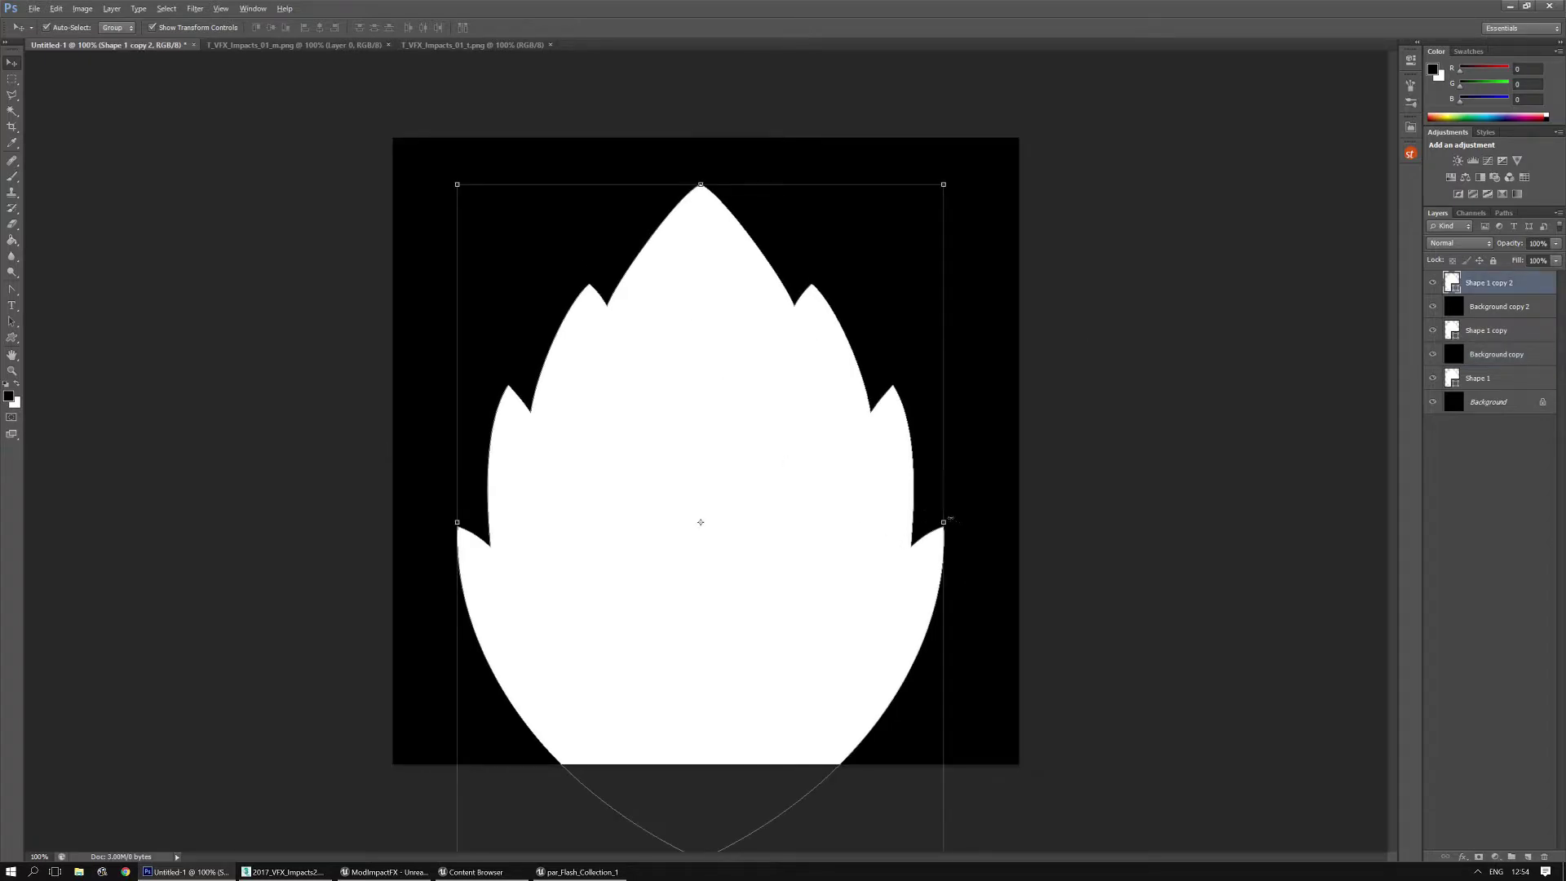
pyautogui.moveTo(944, 522); pyautogui.dragTo(974, 522)
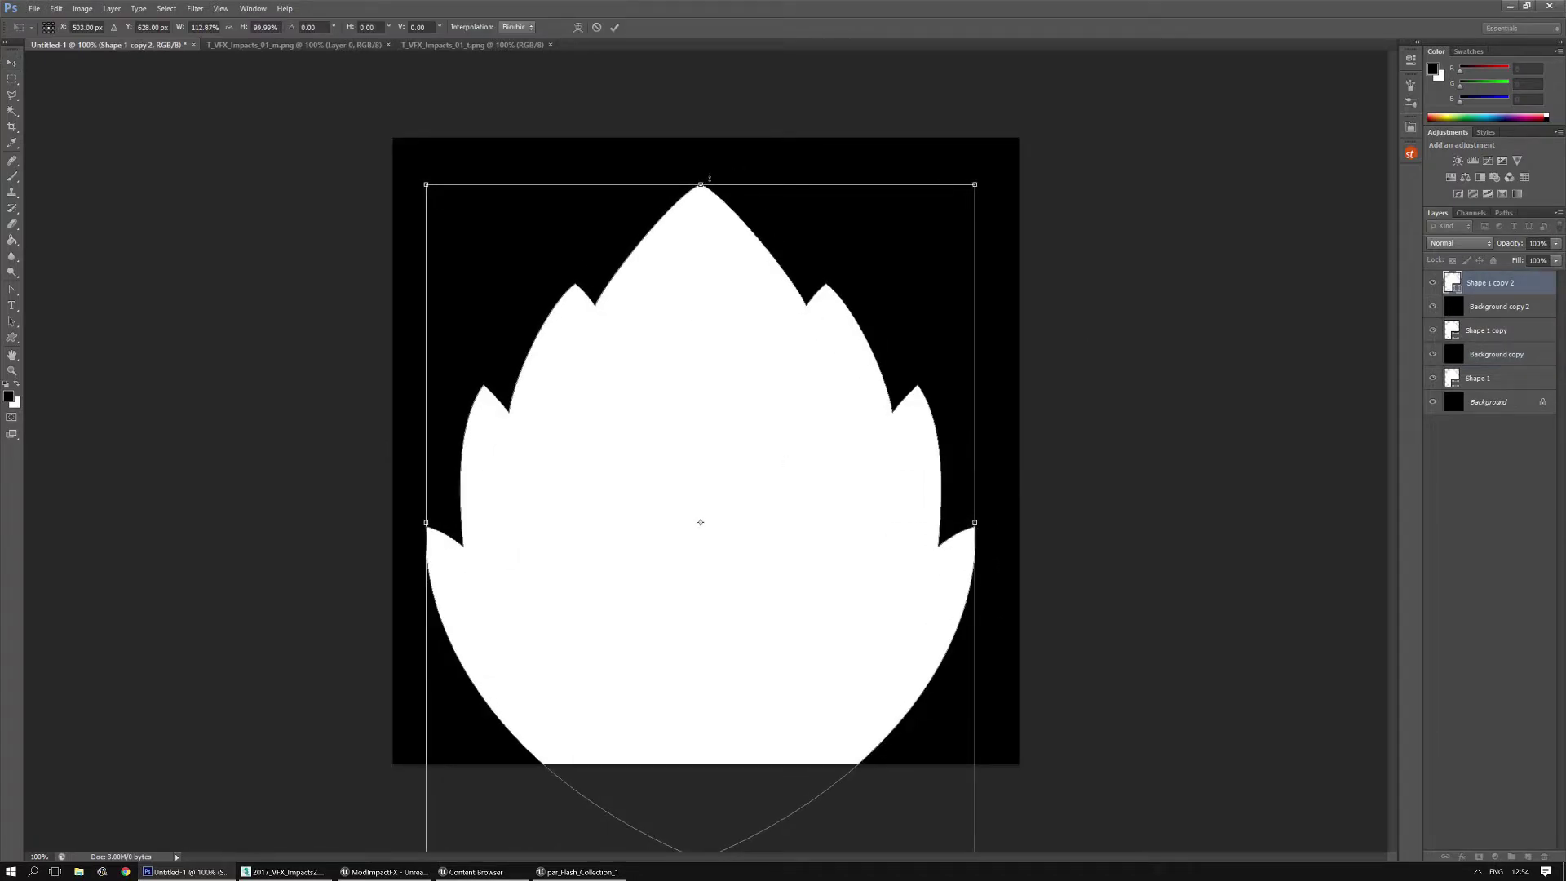
pyautogui.moveTo(701, 181); pyautogui.dragTo(691, 253)
pyautogui.press('Return')
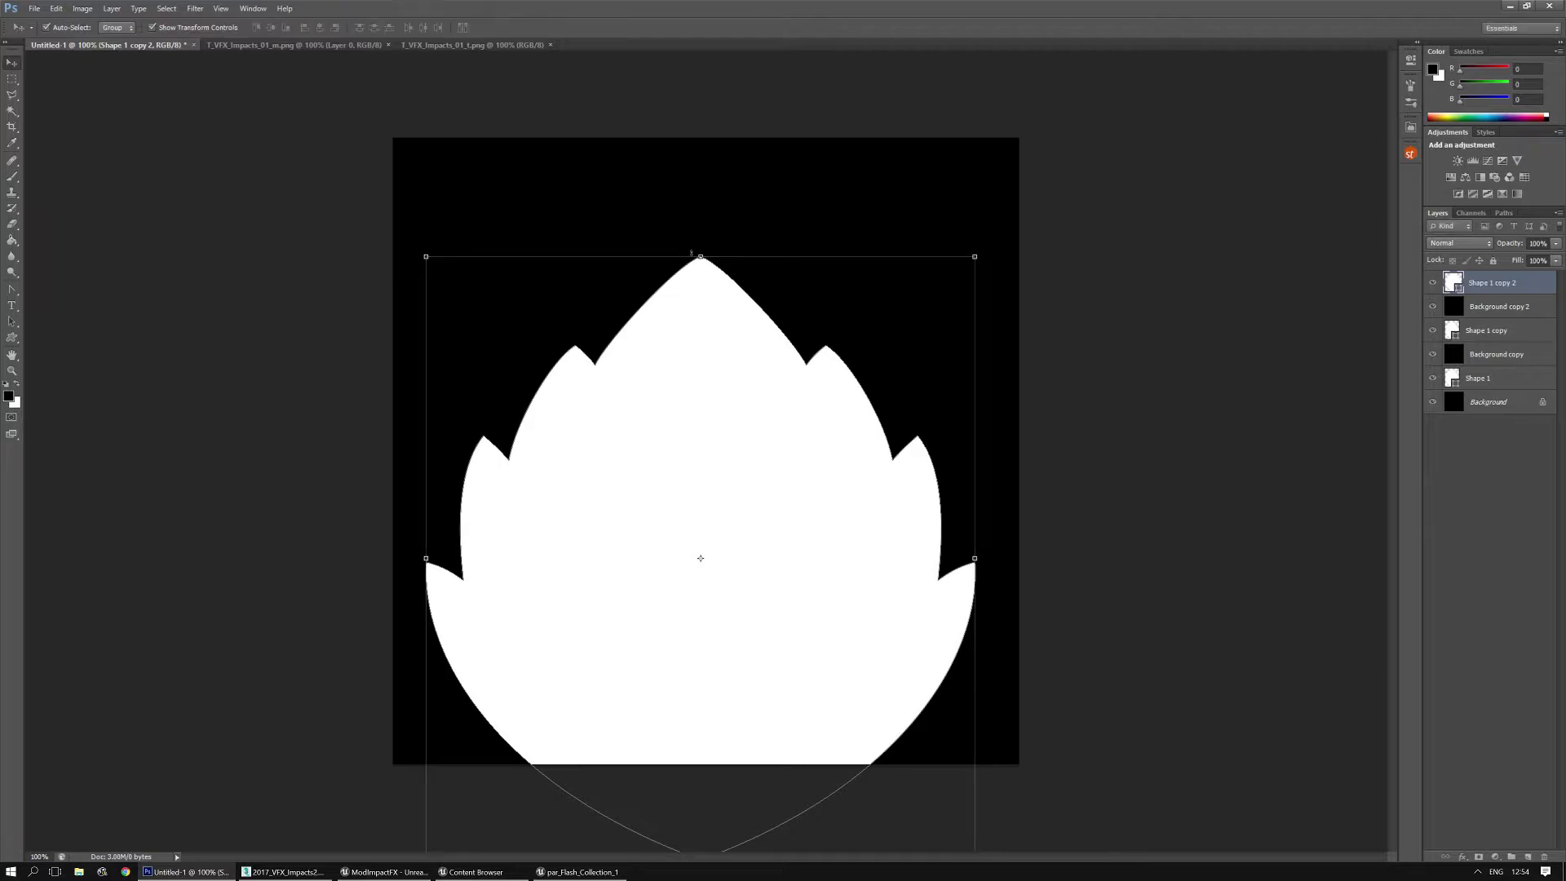
pyautogui.keyDown('shift'); pyautogui.click(1451, 315); pyautogui.keyUp('shift')
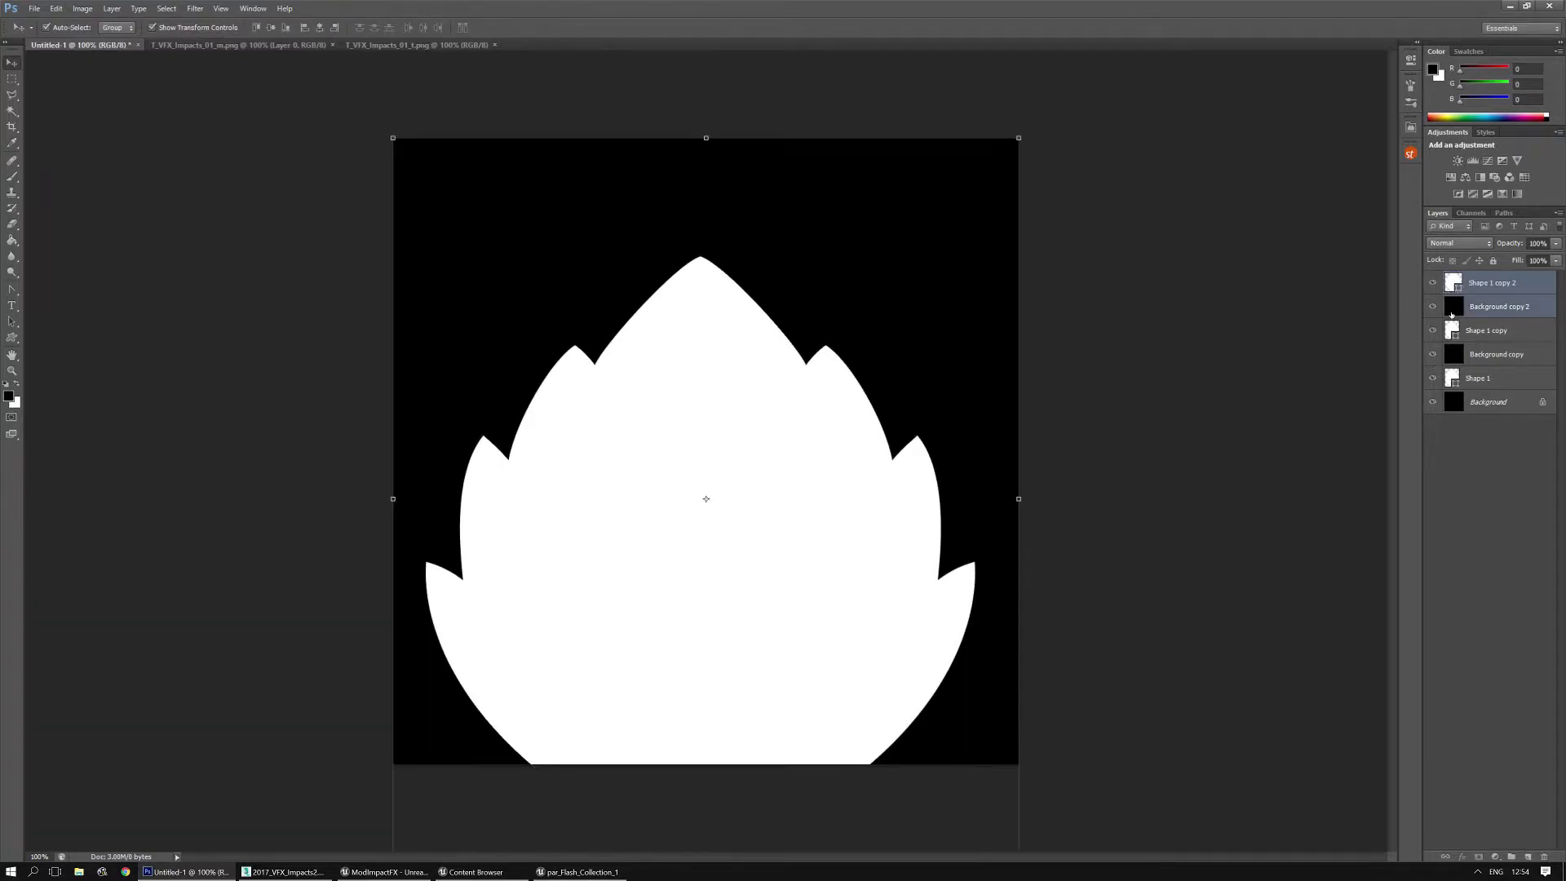
pyautogui.hotkey('ctrl', 'e')
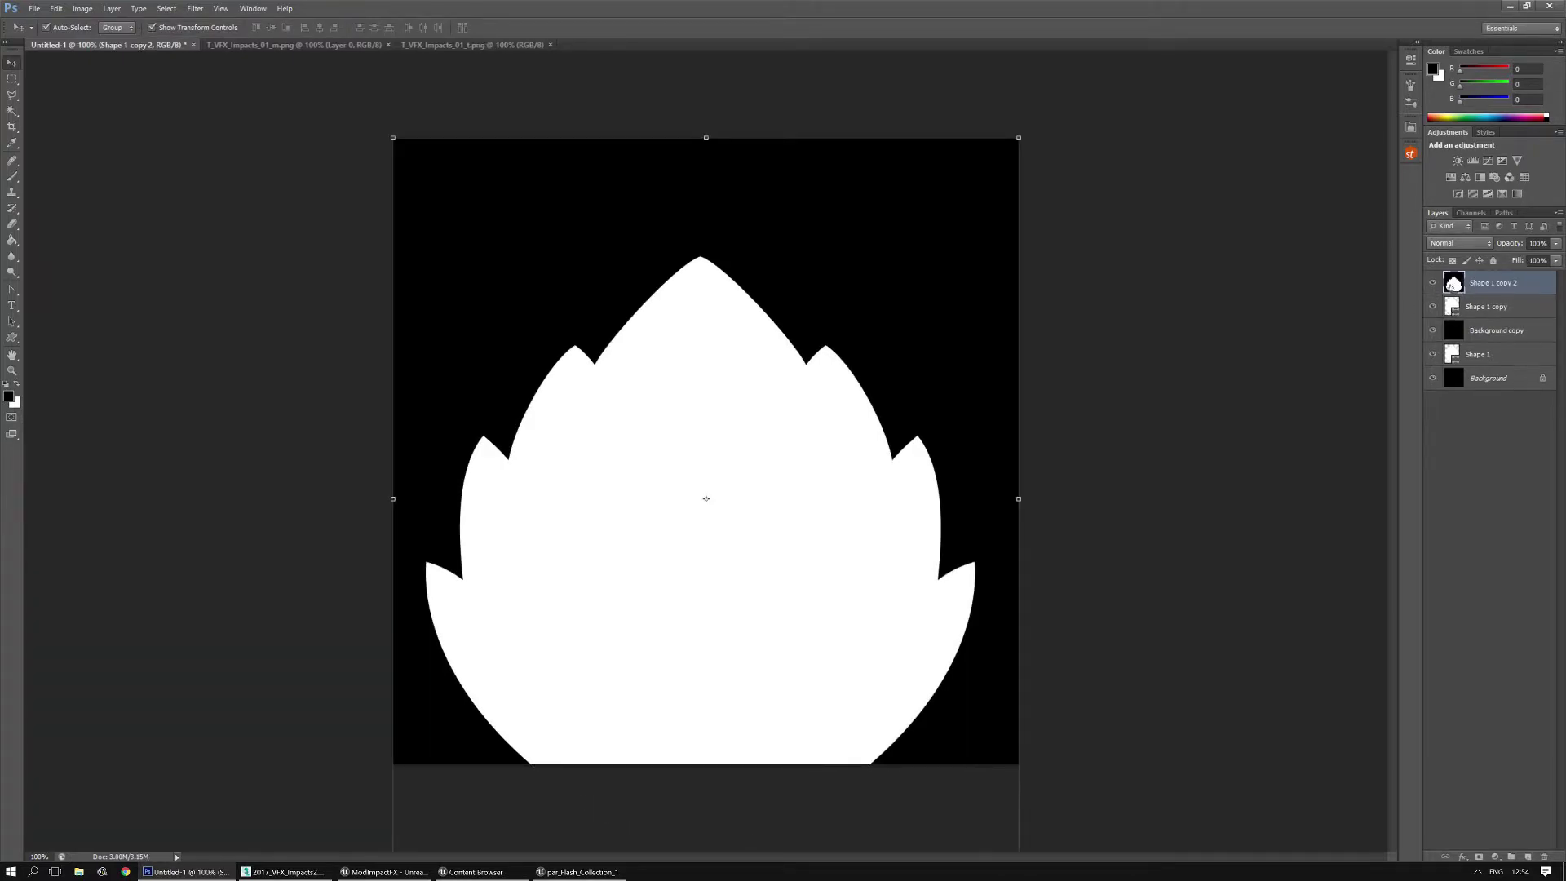
# Step: Stretch the other flame copy taller and narrower, then merge it onto its black background
pyautogui.click(1451, 308)
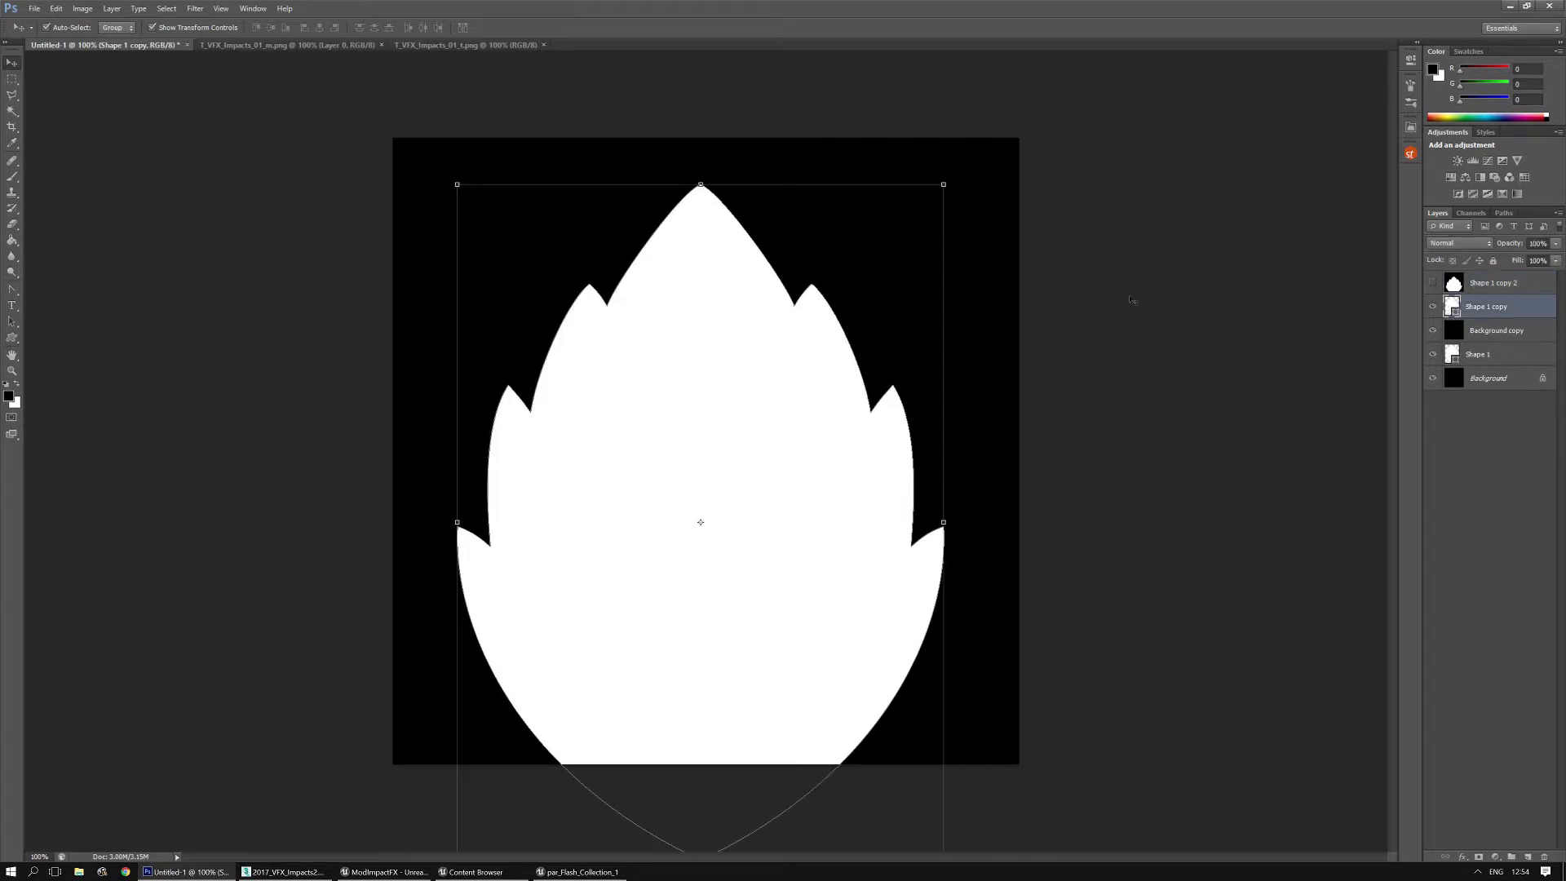
pyautogui.hotkey('ctrl', 't')
pyautogui.moveTo(700, 185); pyautogui.dragTo(700, 160)
pyautogui.moveTo(943, 510); pyautogui.dragTo(909, 511)
pyautogui.press('Return')
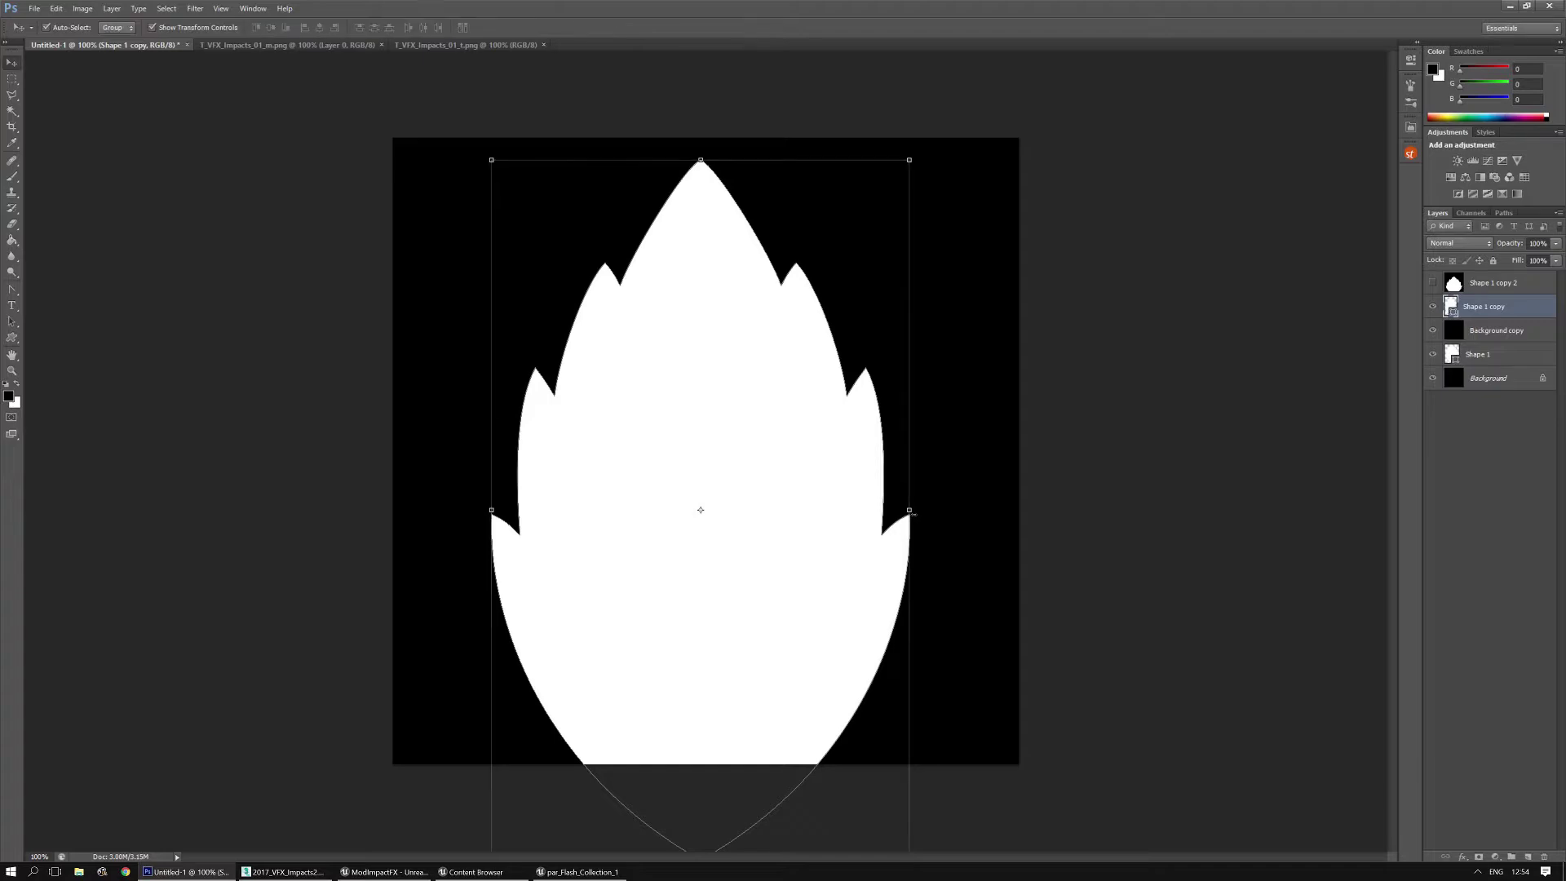
pyautogui.keyDown('shift'); pyautogui.click(1495, 332); pyautogui.keyUp('shift')
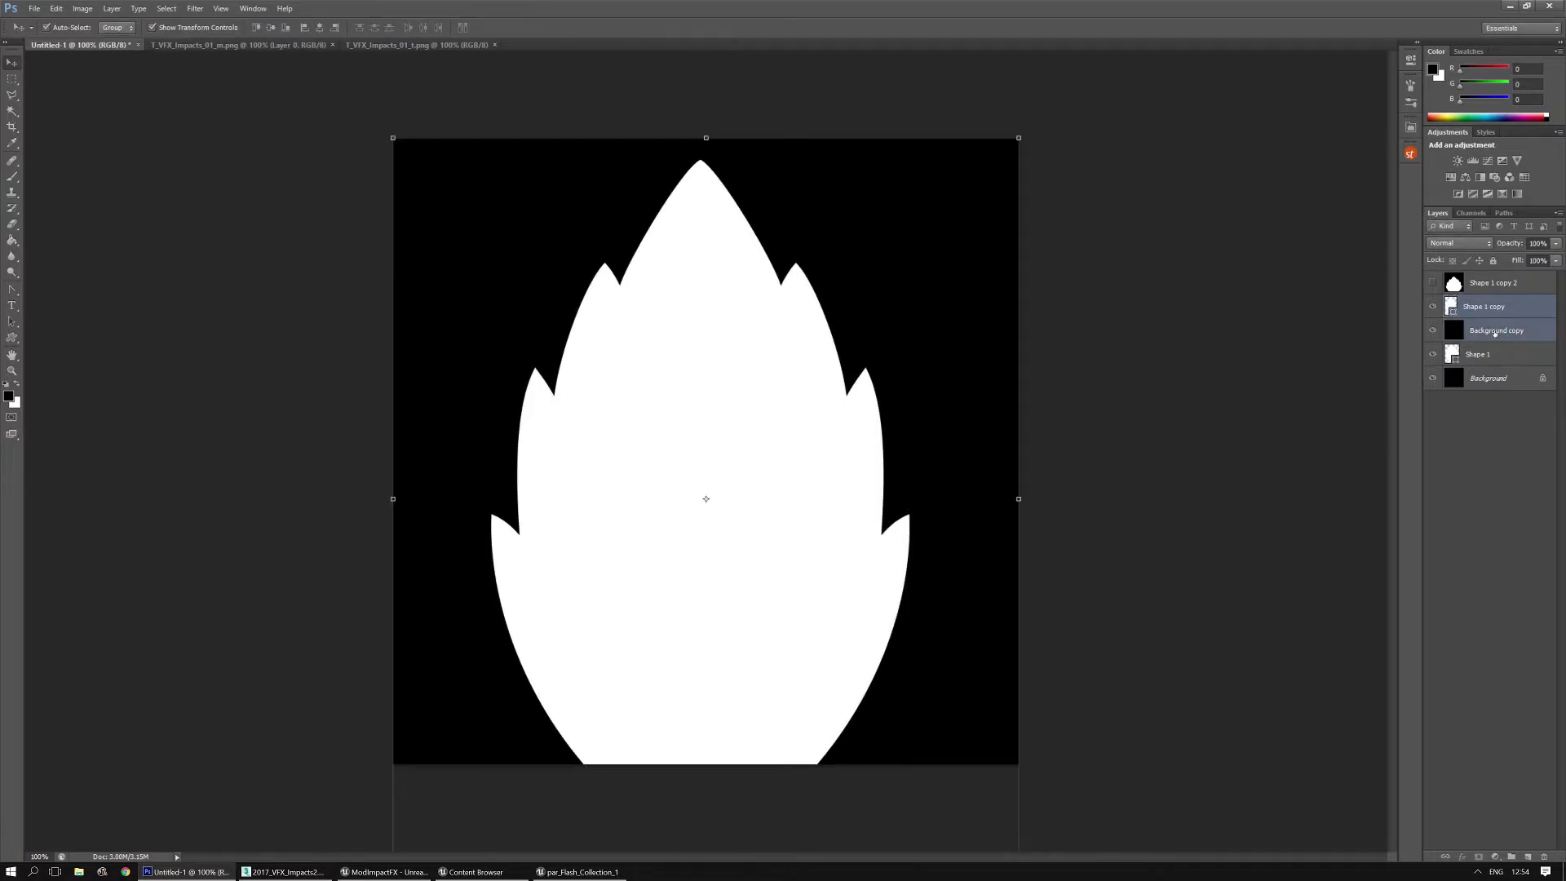
pyautogui.hotkey('ctrl', 'e')
# Step: Merge the original Shape 1 into the Background layer and show the wide flame again
pyautogui.click(1495, 331)
pyautogui.keyDown('shift'); pyautogui.click(1488, 356); pyautogui.keyUp('shift')
pyautogui.hotkey('ctrl', 'e')
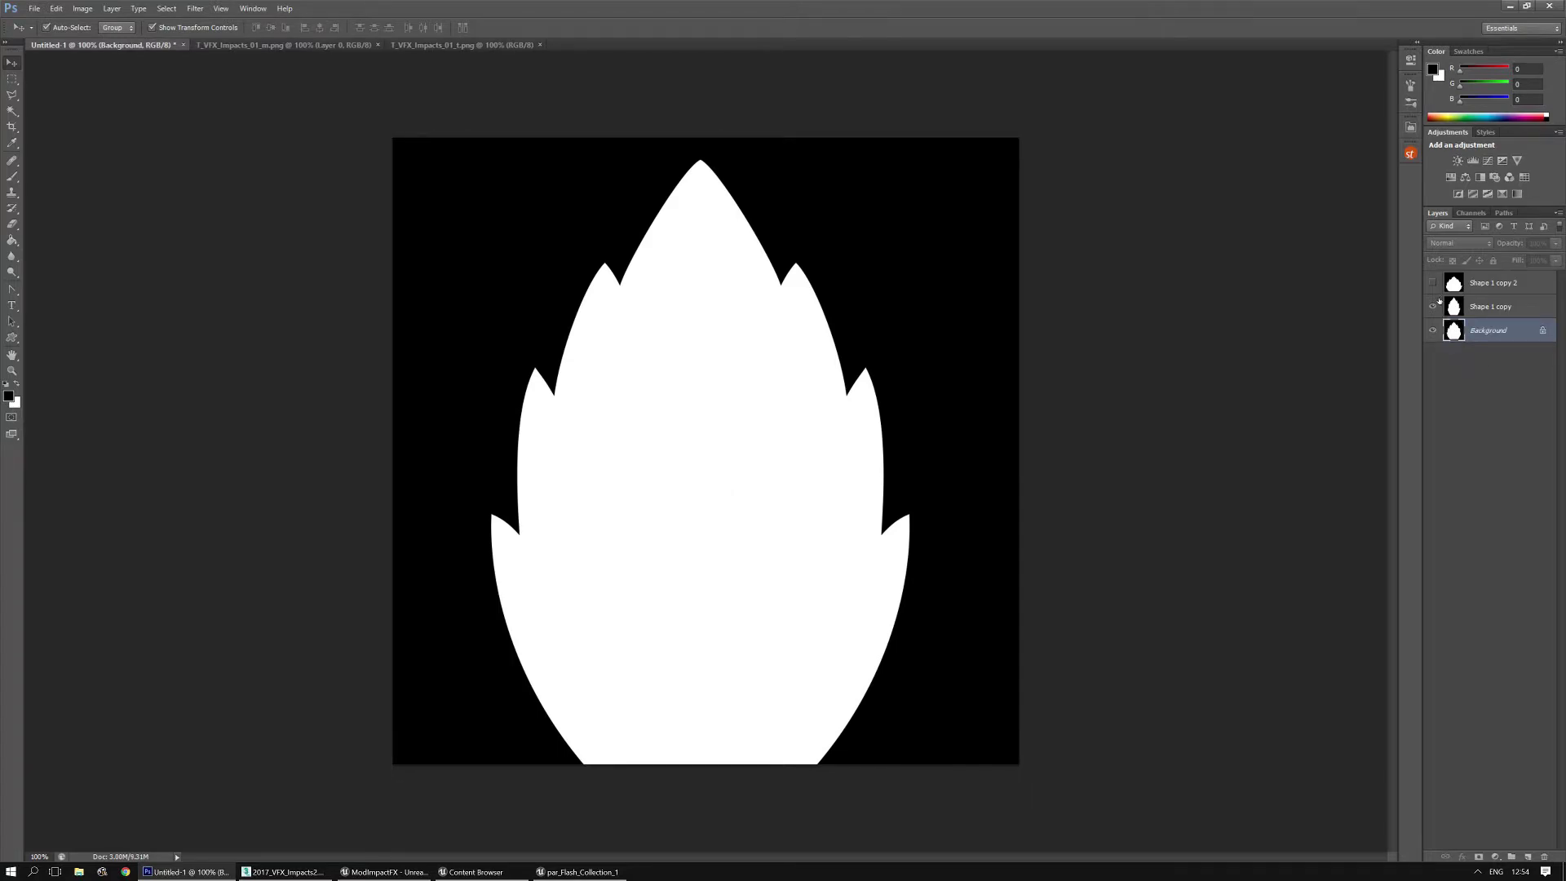
pyautogui.click(1433, 283)
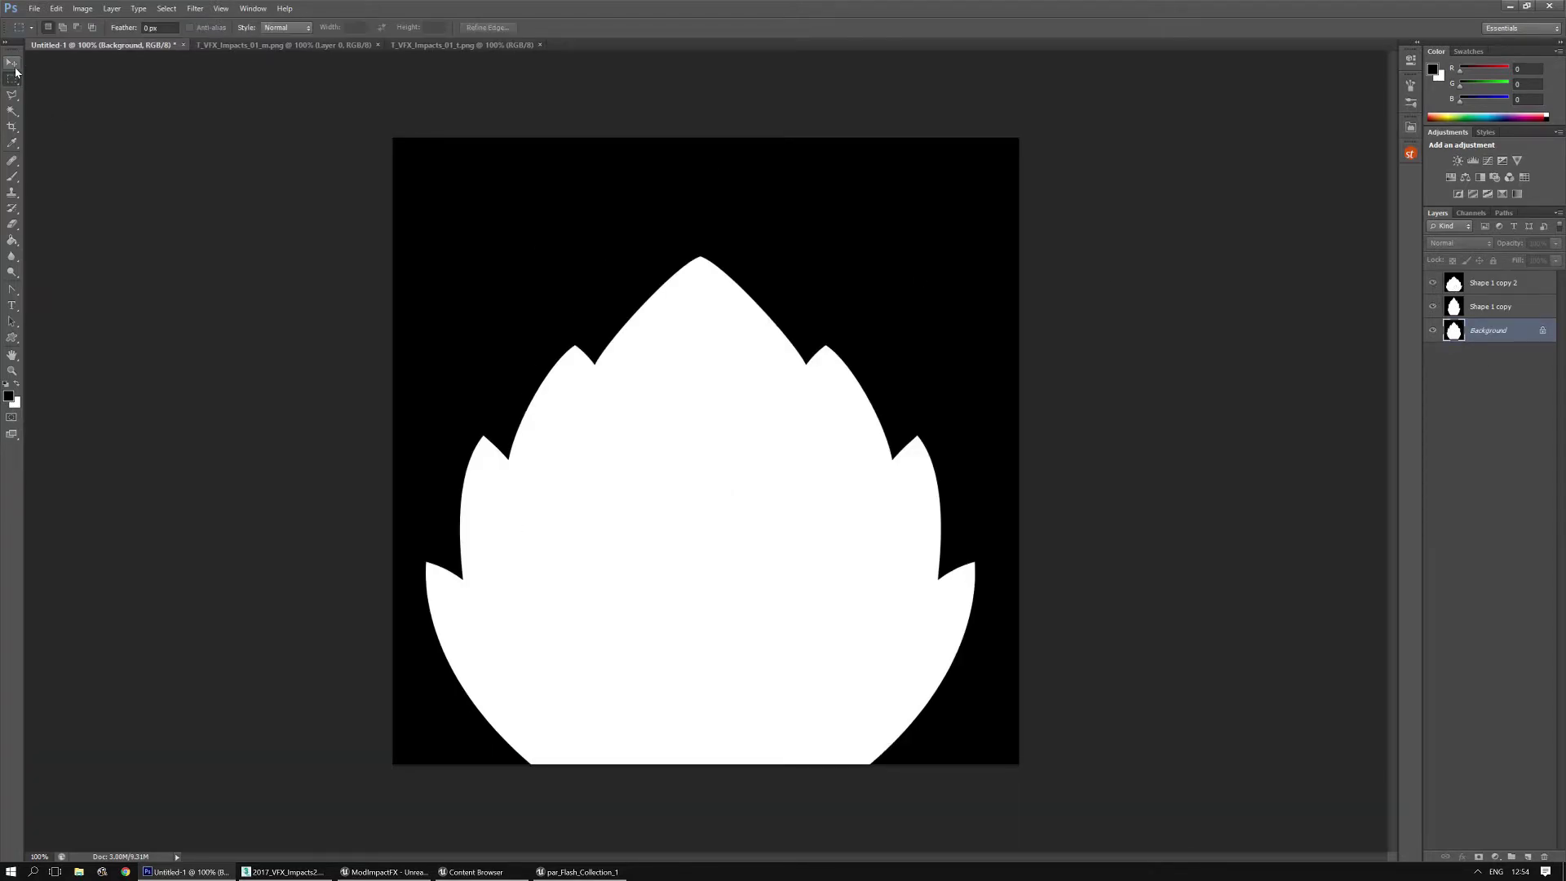
# Step: Duplicate the wide flame, tall flame and Background layers with Ctrl+J
pyautogui.click(1462, 287)
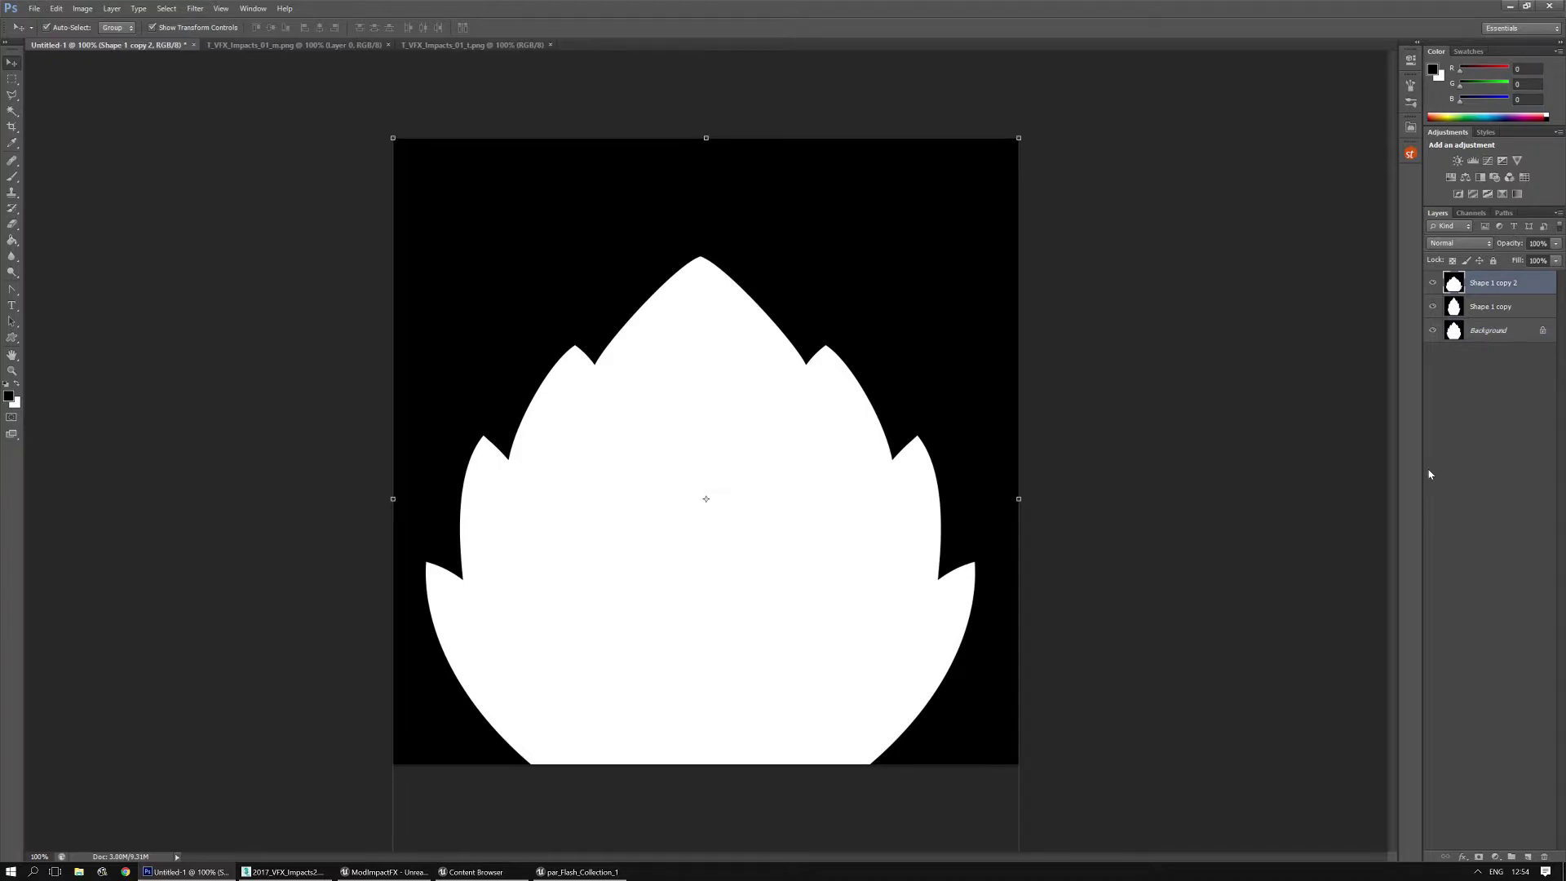
pyautogui.hotkey('ctrl', 'j')
pyautogui.hotkey('ctrl', 'j')
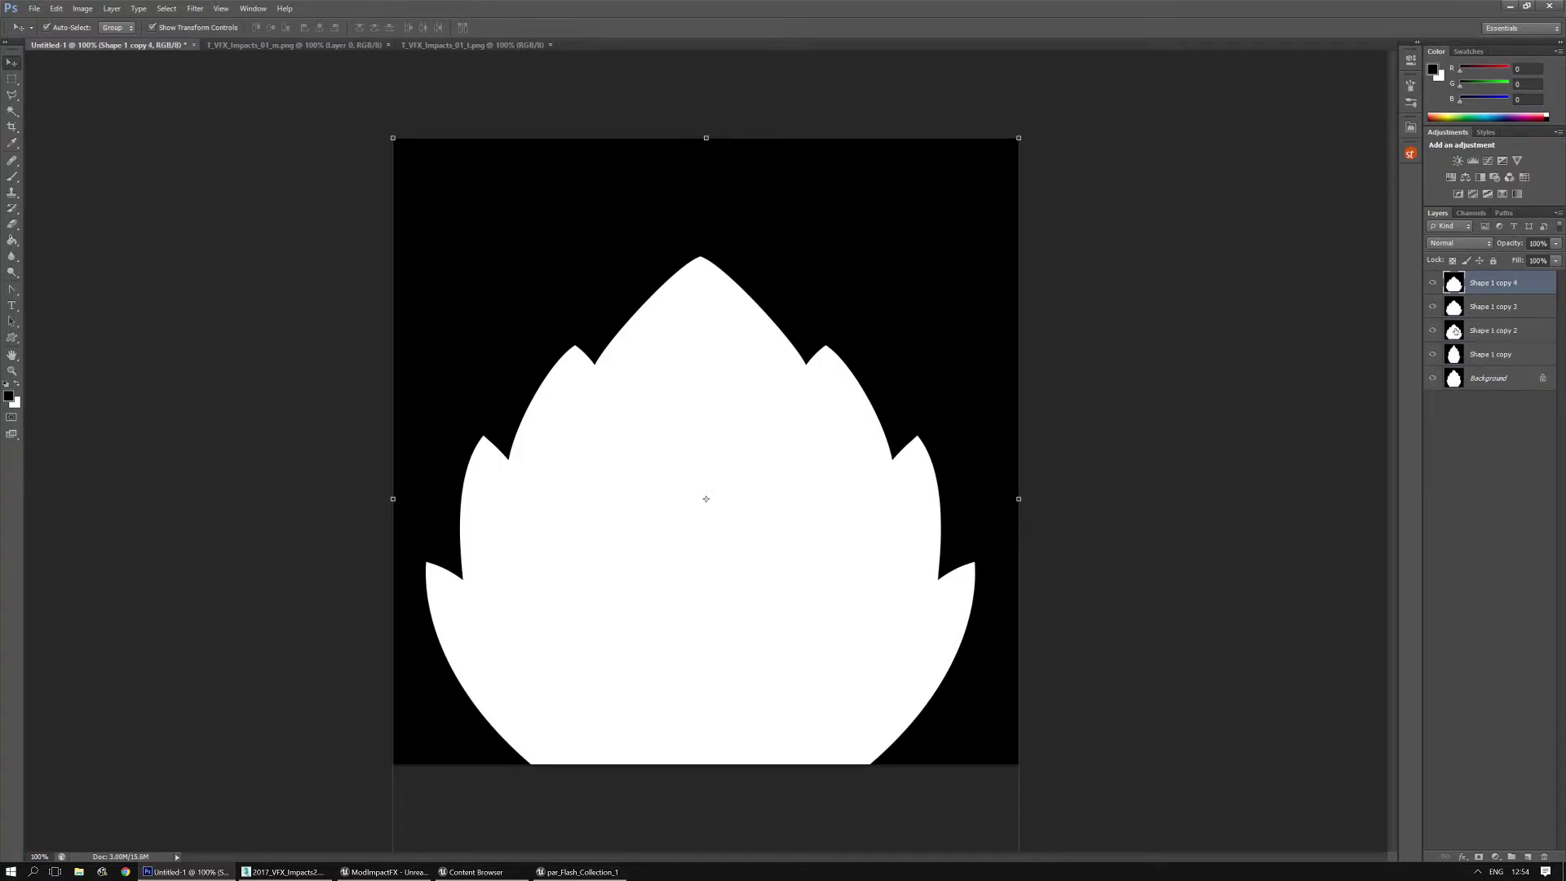
pyautogui.click(1460, 354)
pyautogui.hotkey('ctrl', 'j')
pyautogui.hotkey('ctrl', 'j')
pyautogui.click(1469, 426)
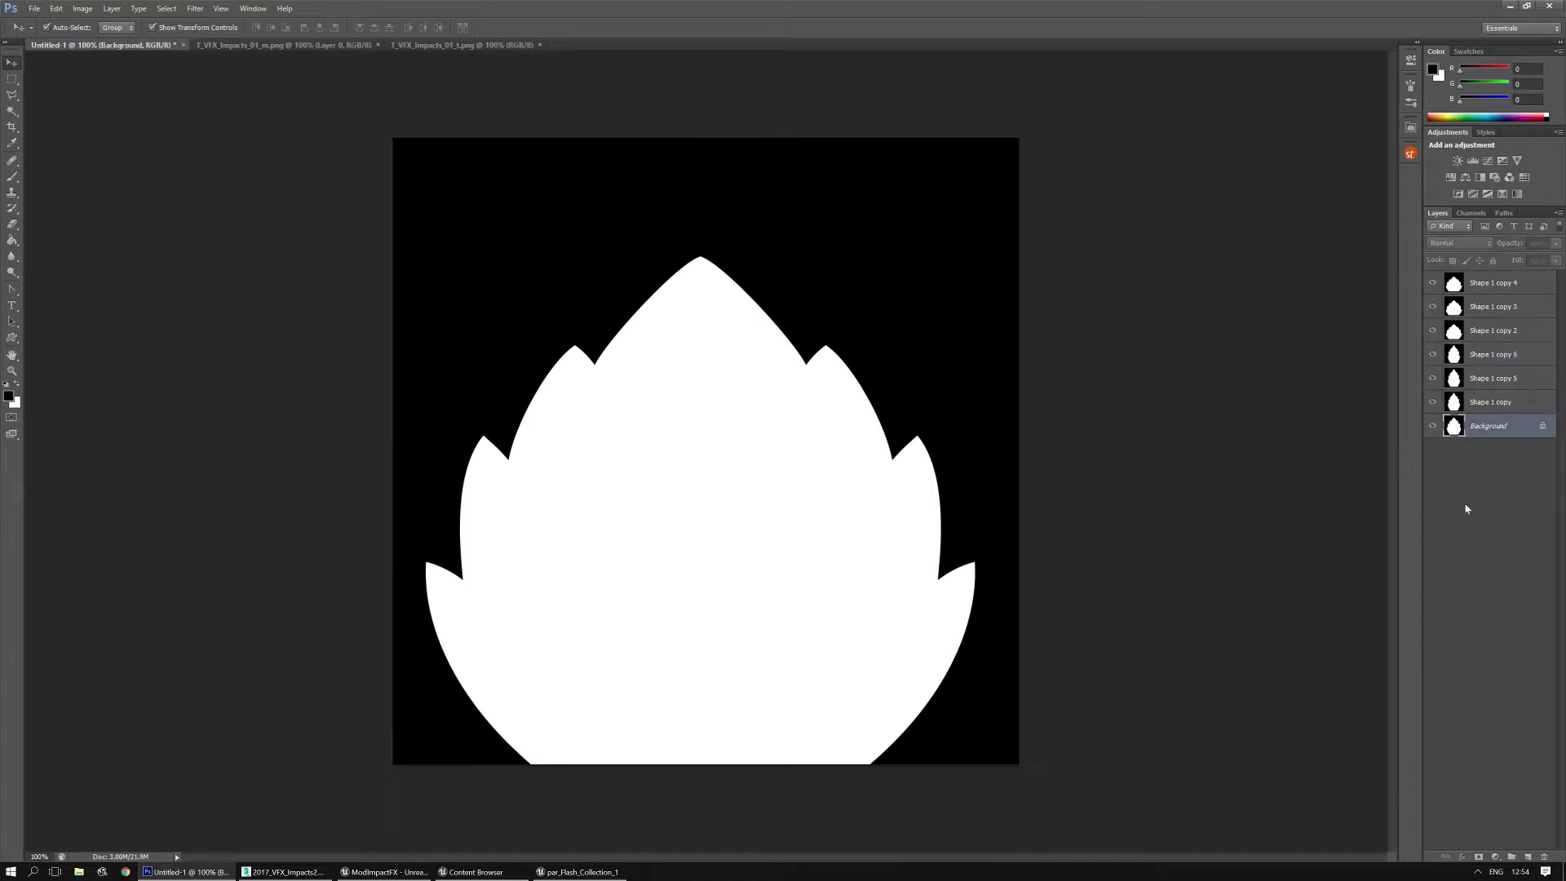
pyautogui.hotkey('ctrl', 'j')
pyautogui.hotkey('ctrl', 'j')
# Step: Apply a heavy Gaussian Blur (~44 px) to the top wide flame copy and set it to Subtract
pyautogui.click(1449, 287)
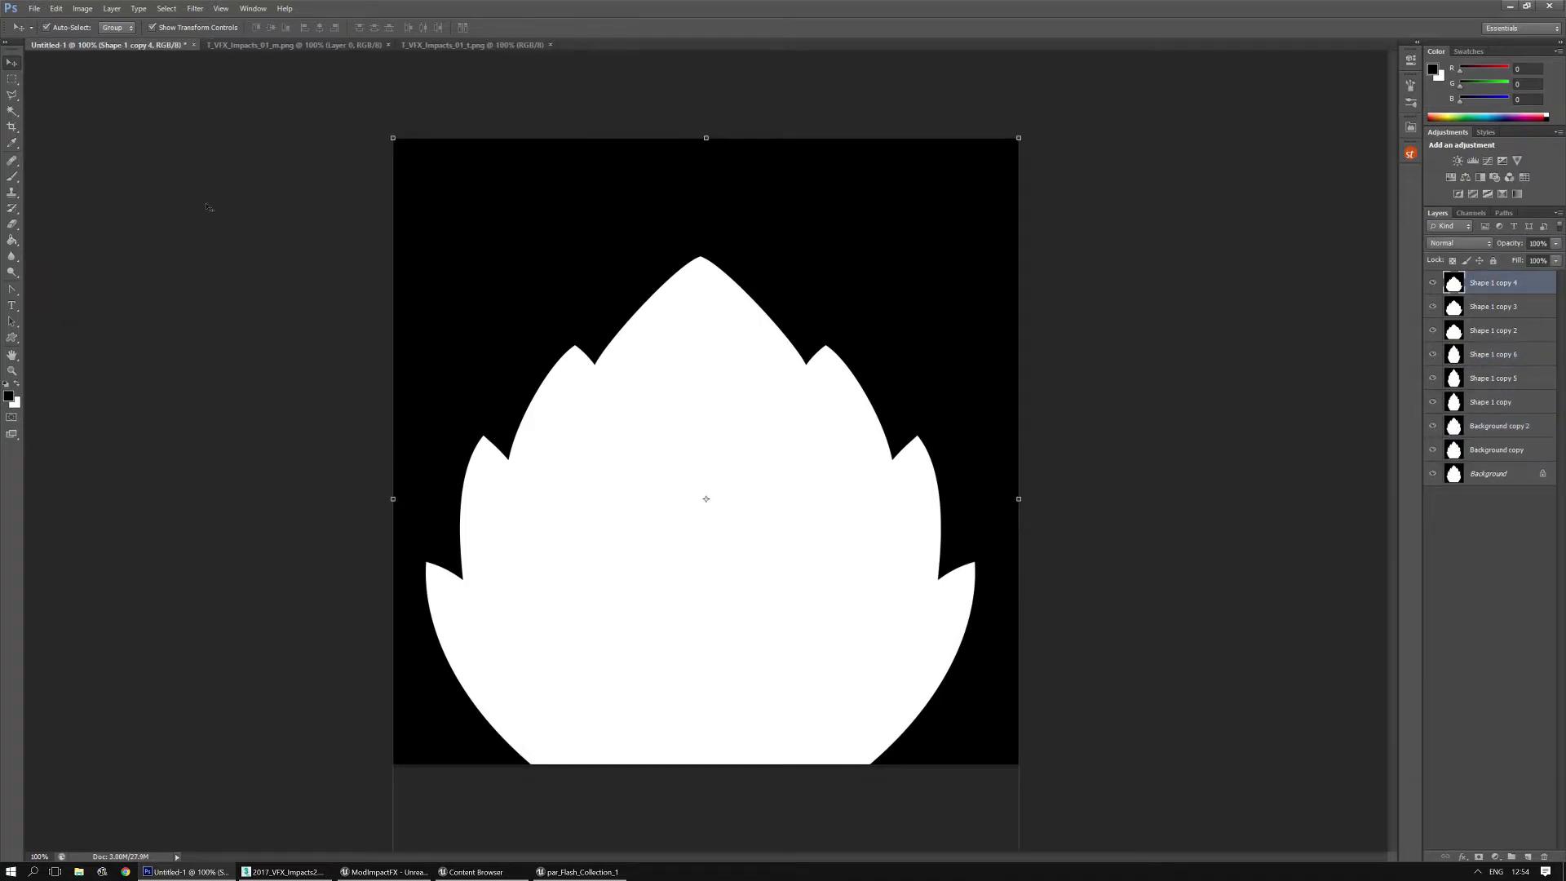
pyautogui.click(195, 8)
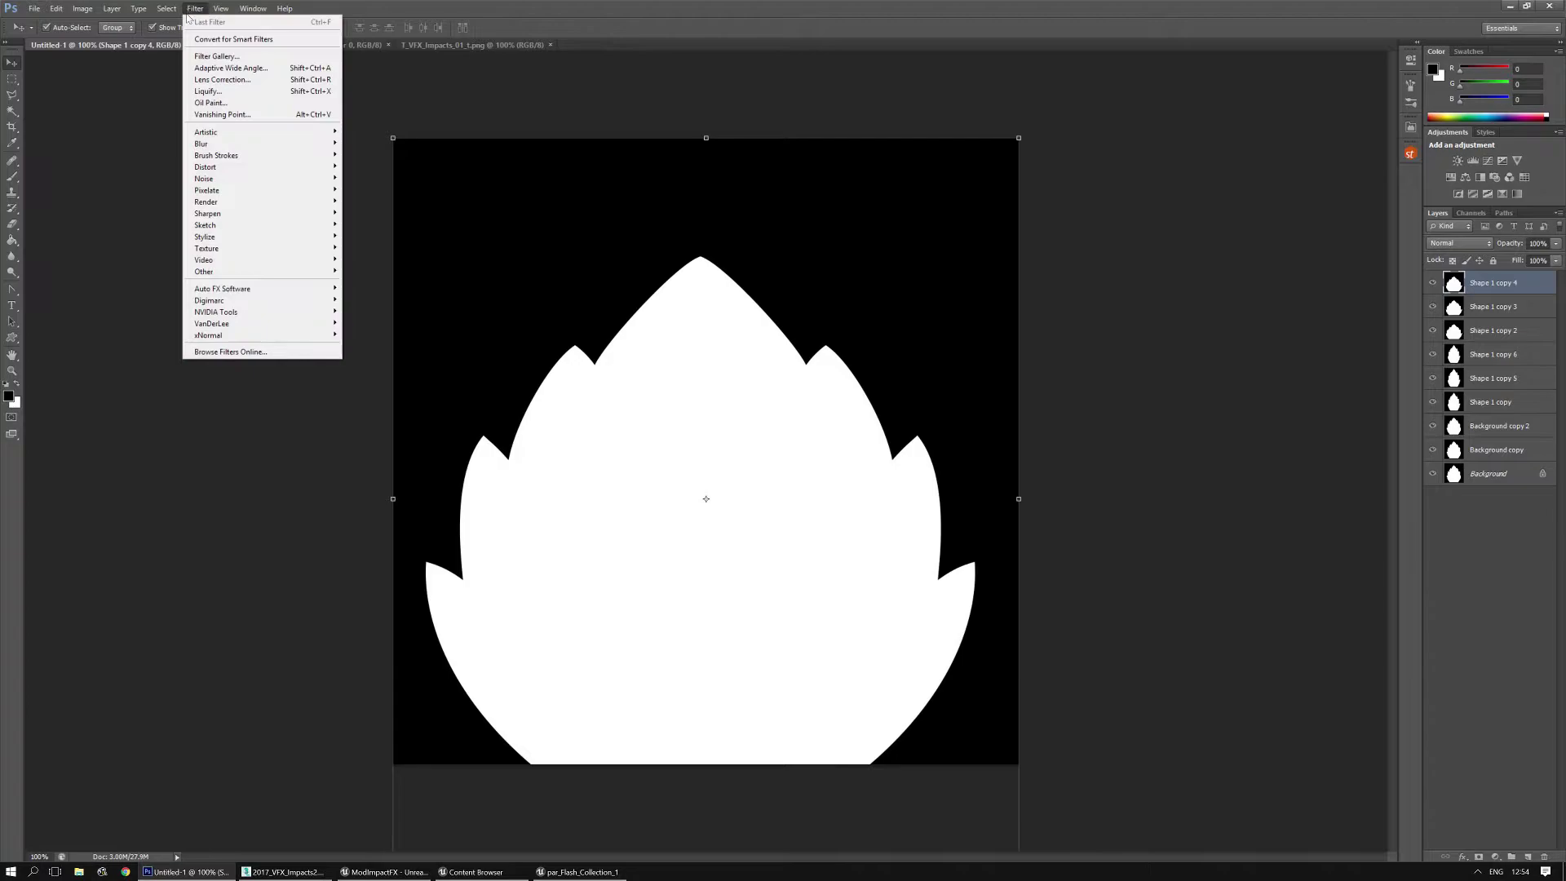
pyautogui.moveTo(213, 143)
pyautogui.click(150, 231)
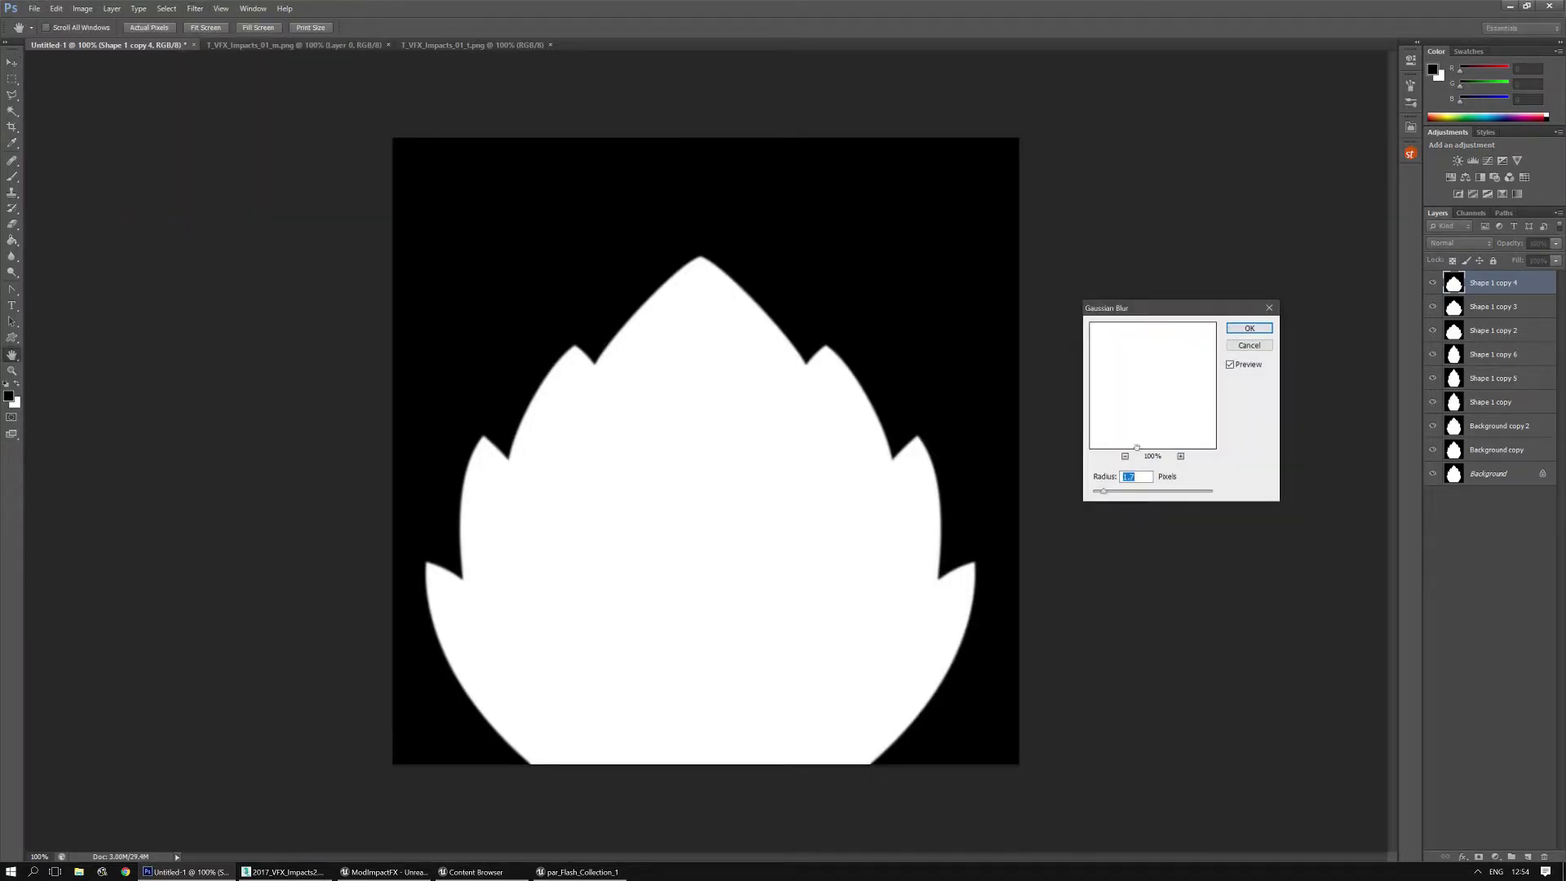
pyautogui.moveTo(1163, 491); pyautogui.dragTo(1157, 491)
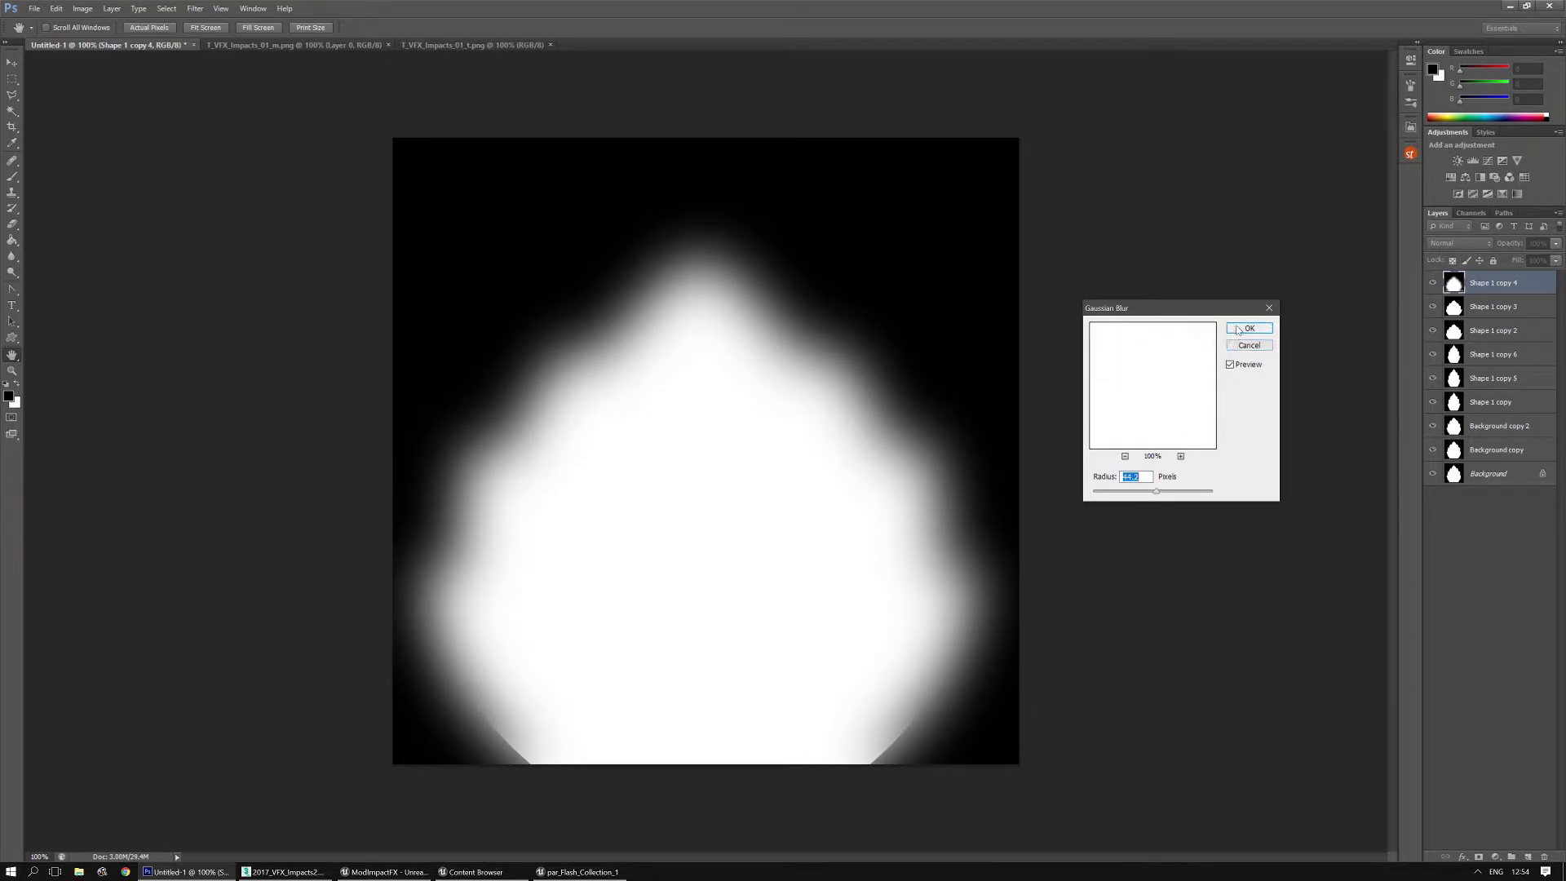
pyautogui.click(1238, 330)
pyautogui.press('v')
pyautogui.click(1458, 243)
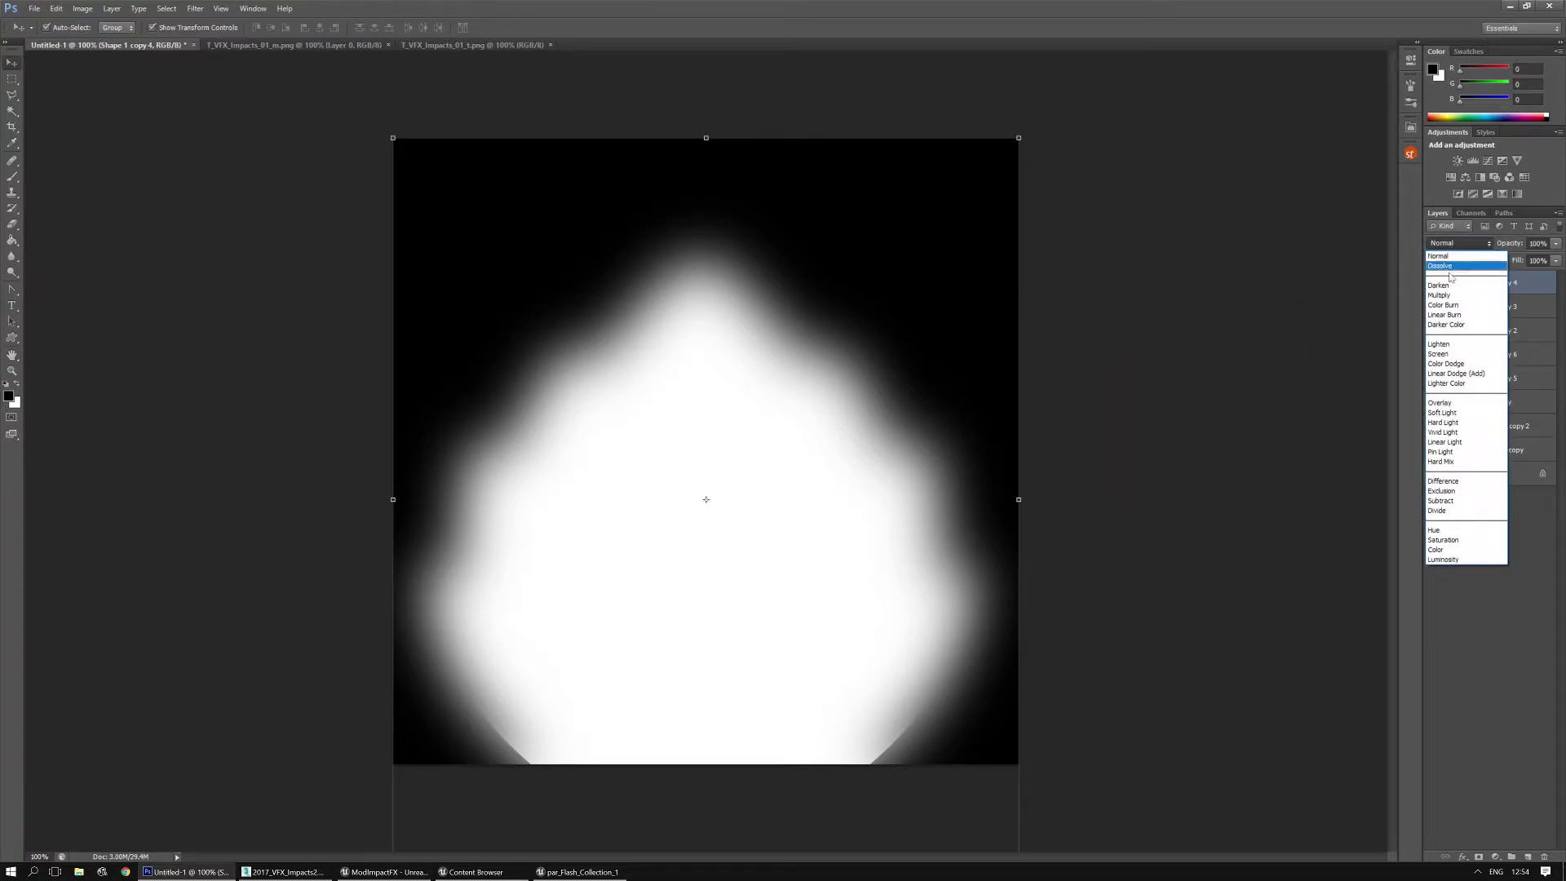
pyautogui.click(1441, 500)
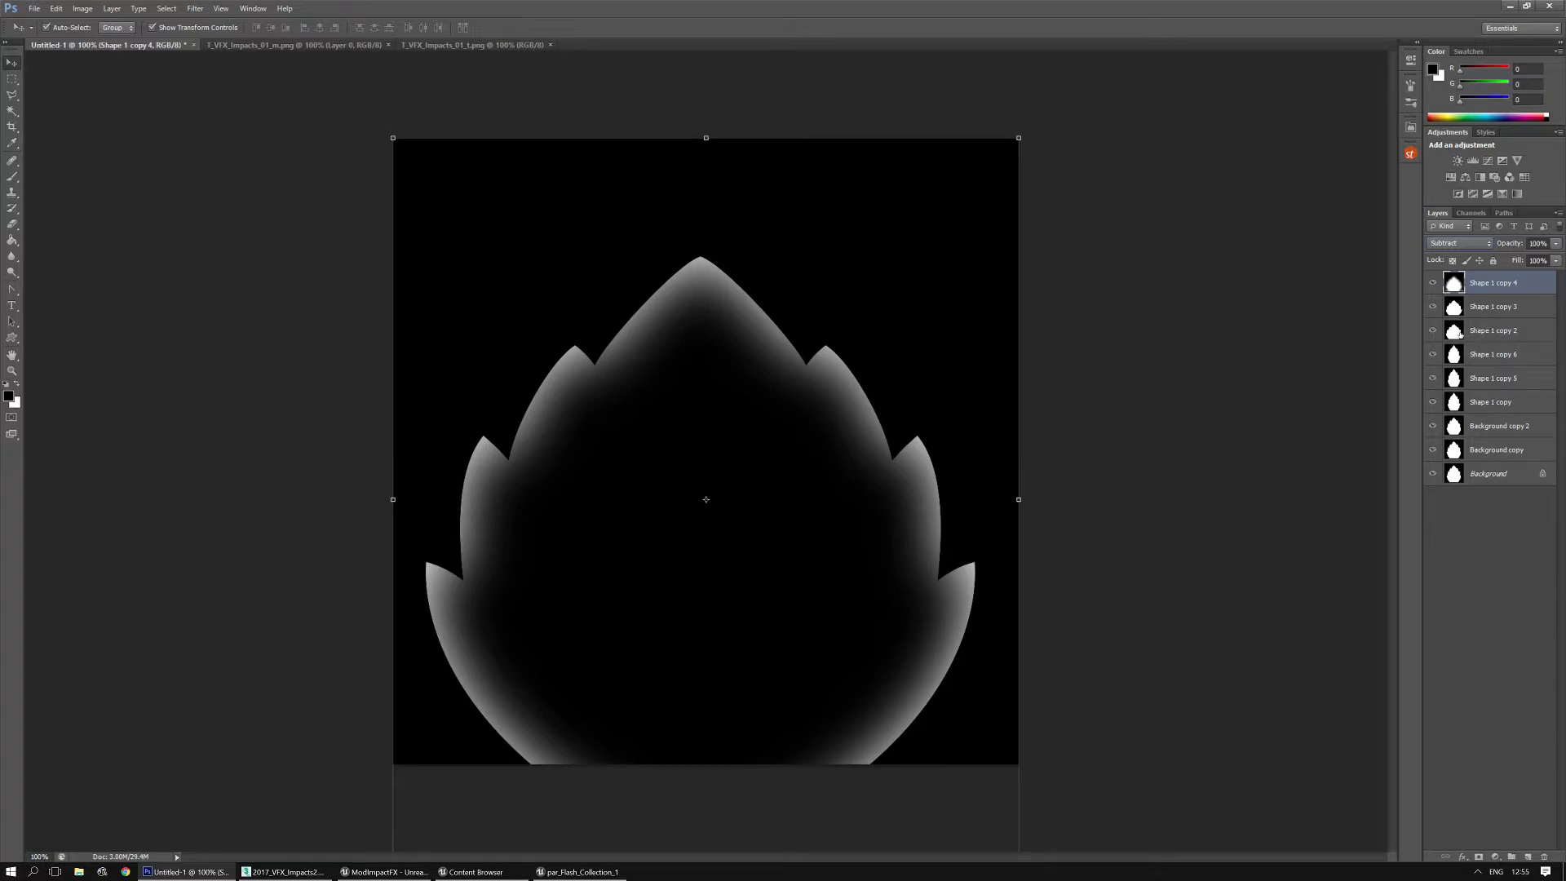
# Step: Reapply the same Gaussian Blur to tall flame copy Shape 1 copy 6 and set it to Subtract
pyautogui.click(1453, 357)
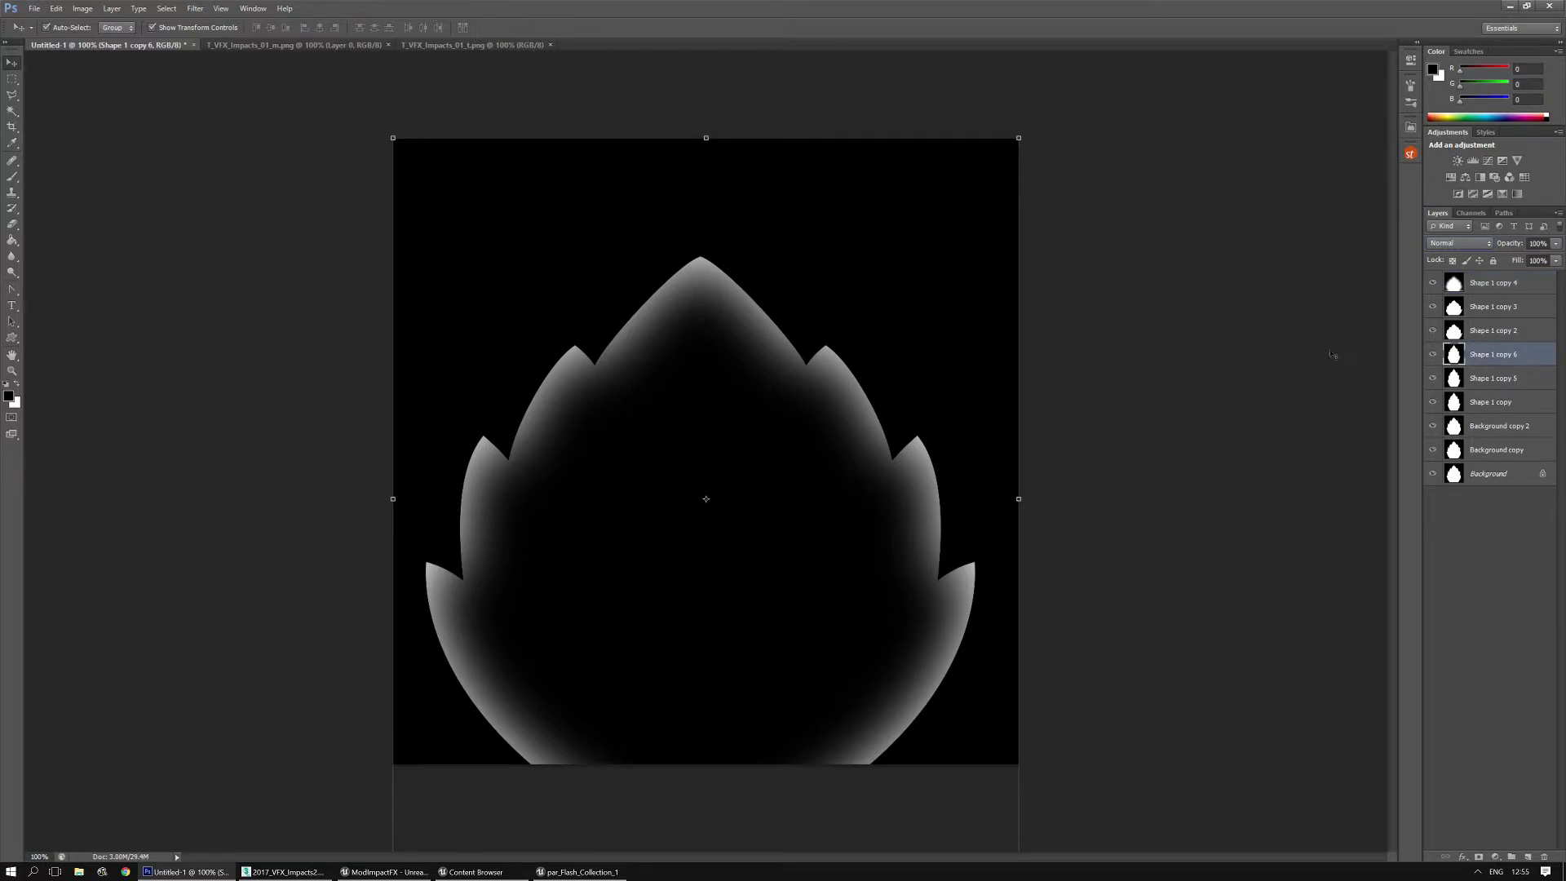
pyautogui.click(1433, 330)
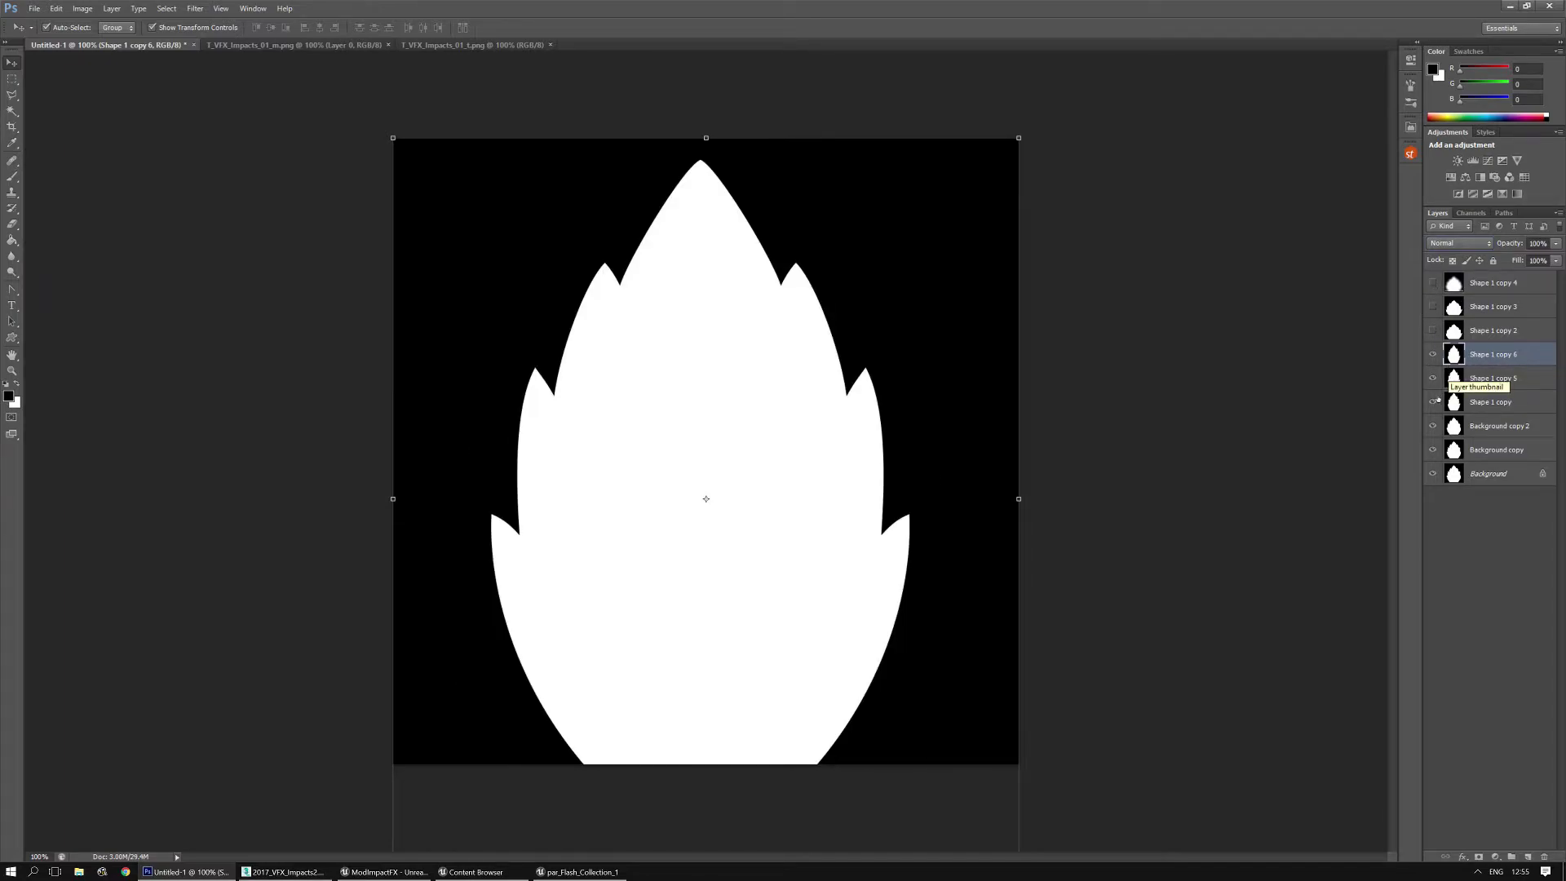
pyautogui.click(195, 8)
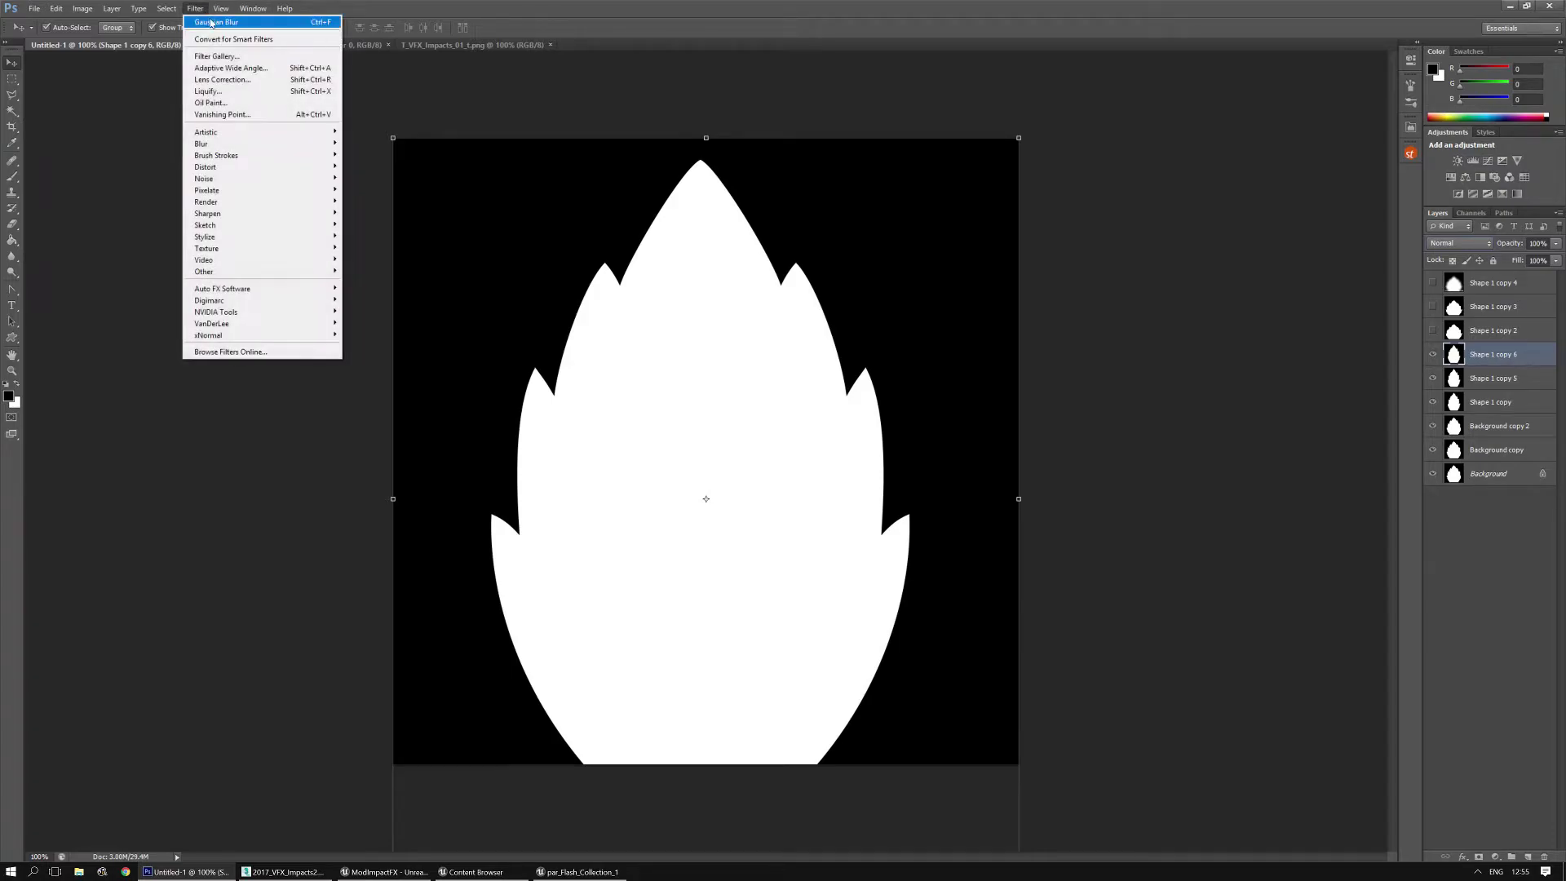
pyautogui.click(213, 22)
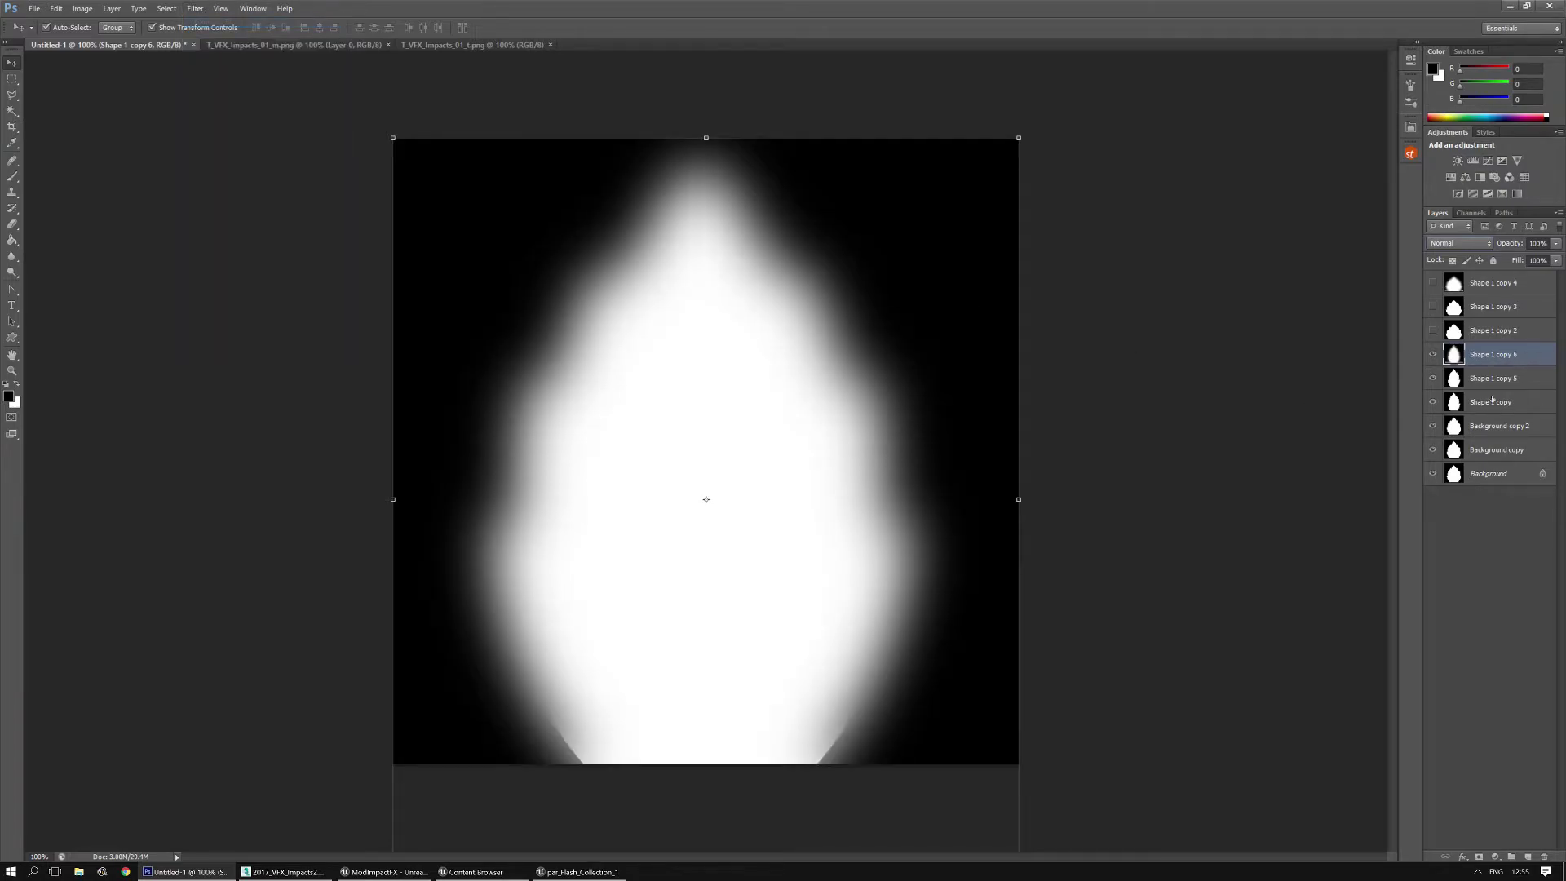
pyautogui.click(1460, 243)
pyautogui.click(1458, 501)
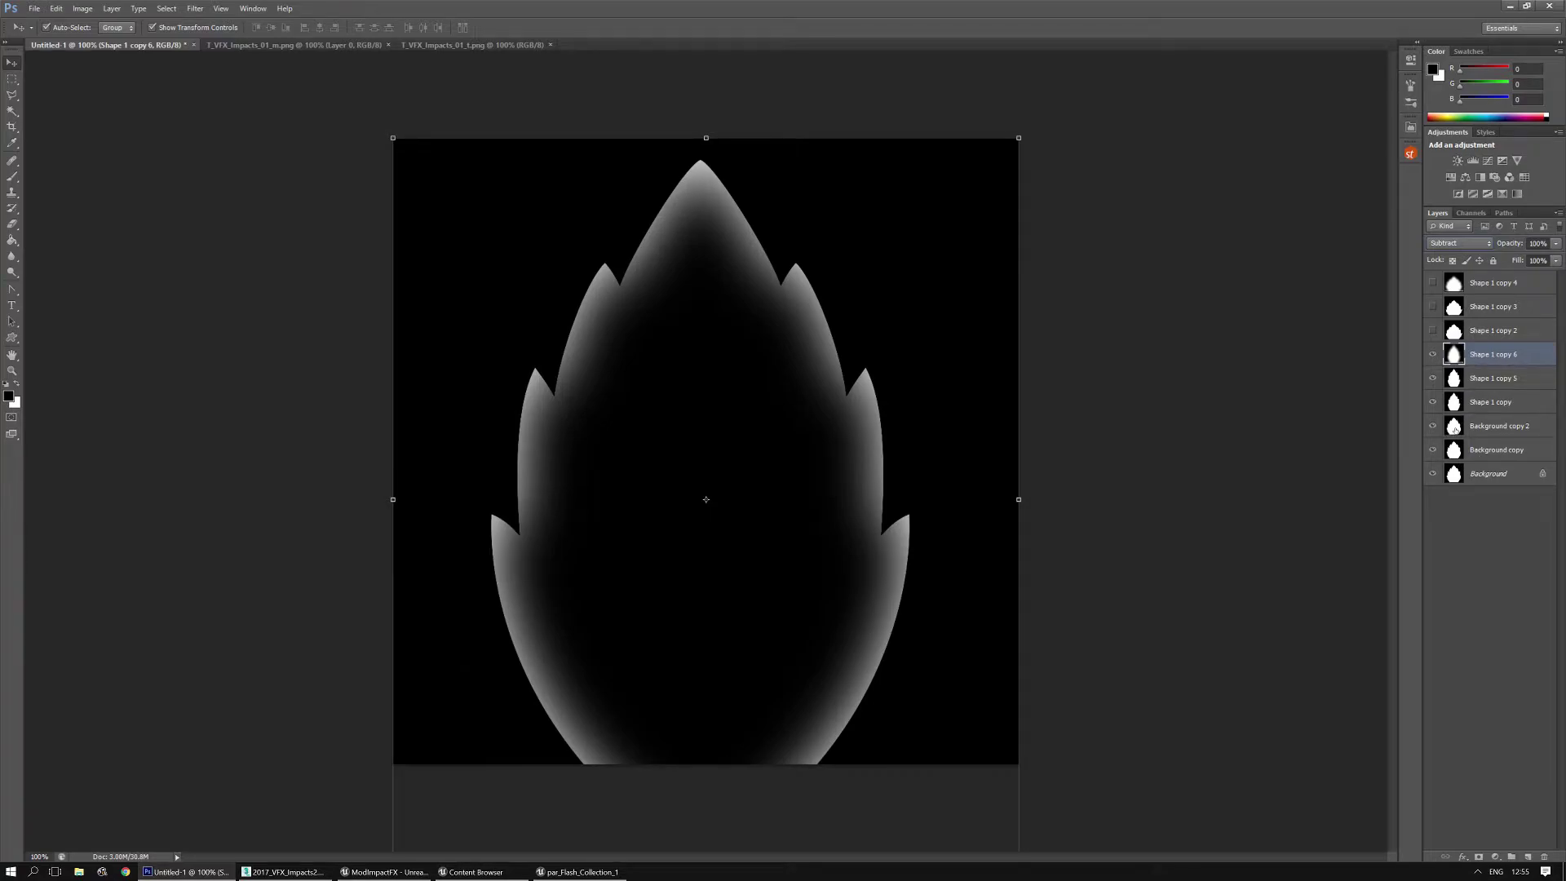
# Step: Hide the flame copies, then blur Background copy 2 and set it to Subtract
pyautogui.click(1433, 354)
pyautogui.click(1434, 402)
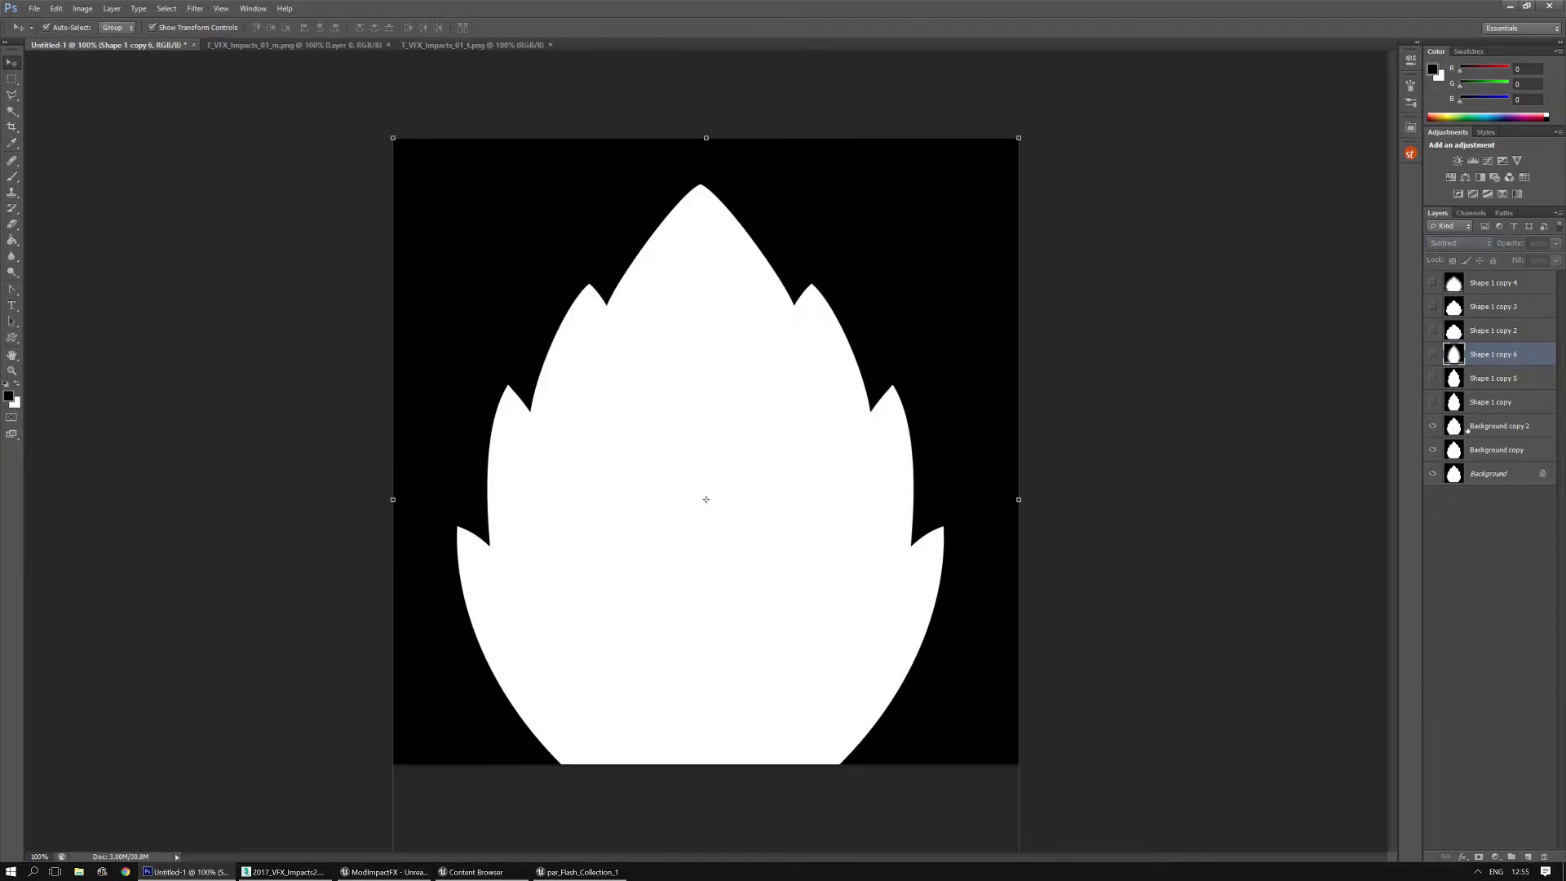
pyautogui.click(1455, 426)
pyautogui.hotkey('ctrl', 'f')
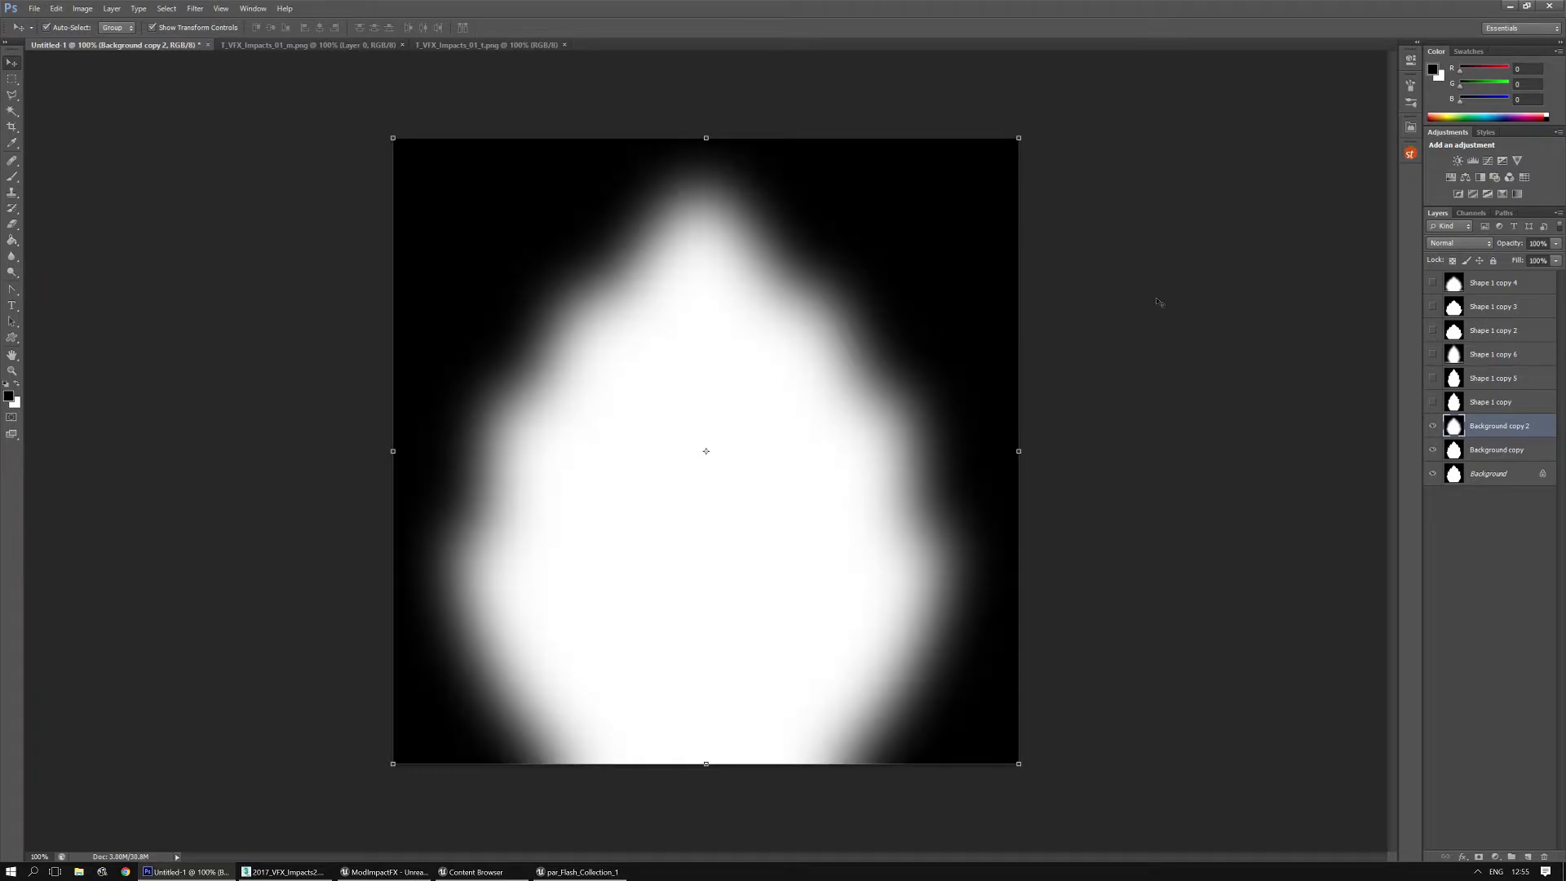
pyautogui.click(1456, 243)
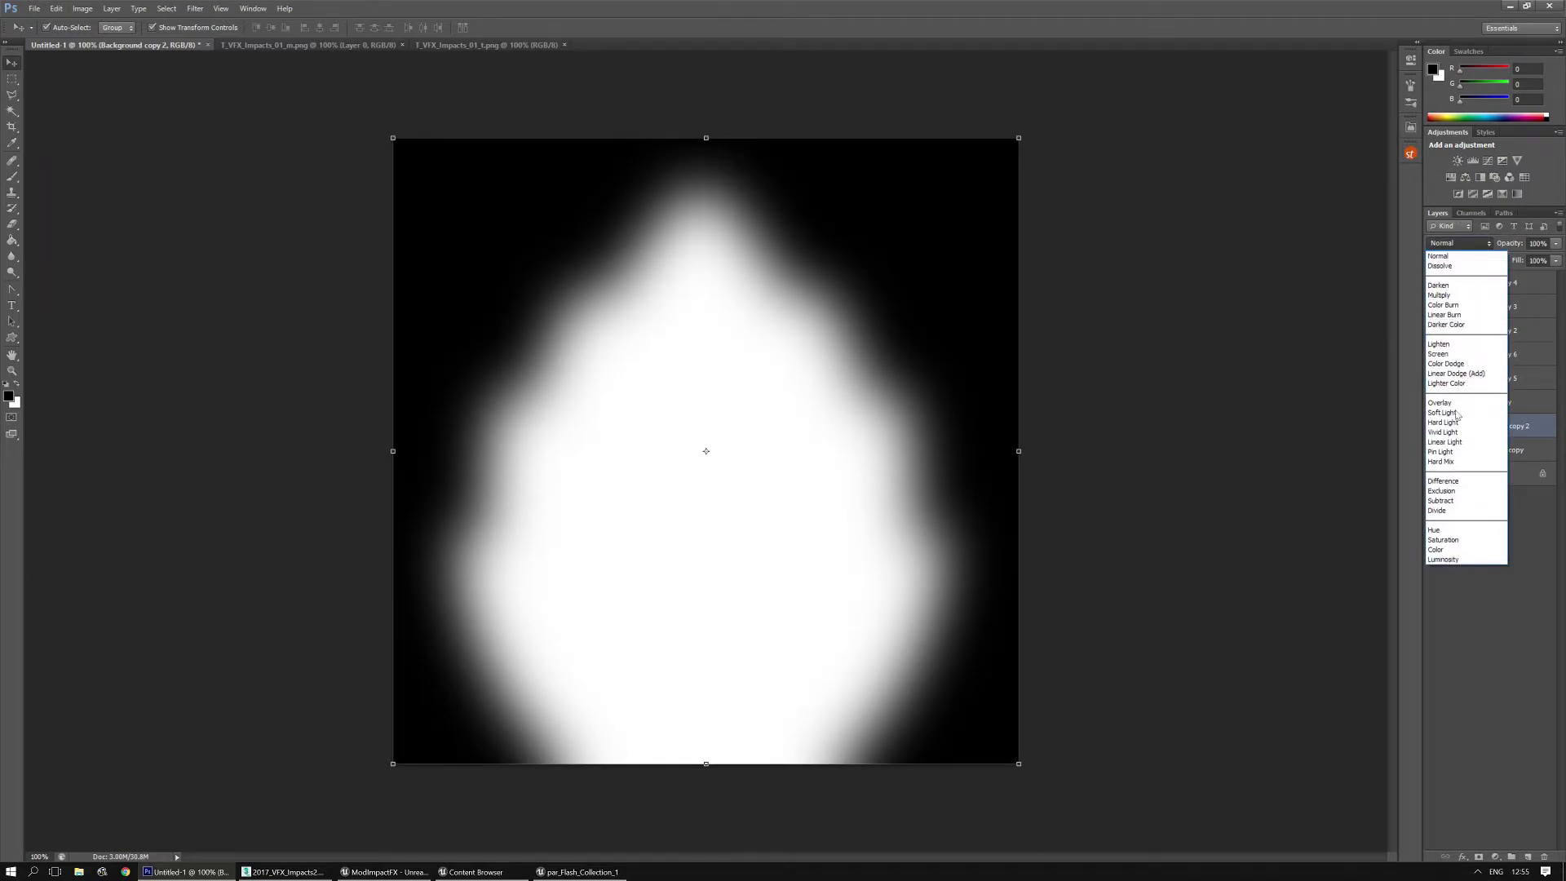
pyautogui.click(1442, 500)
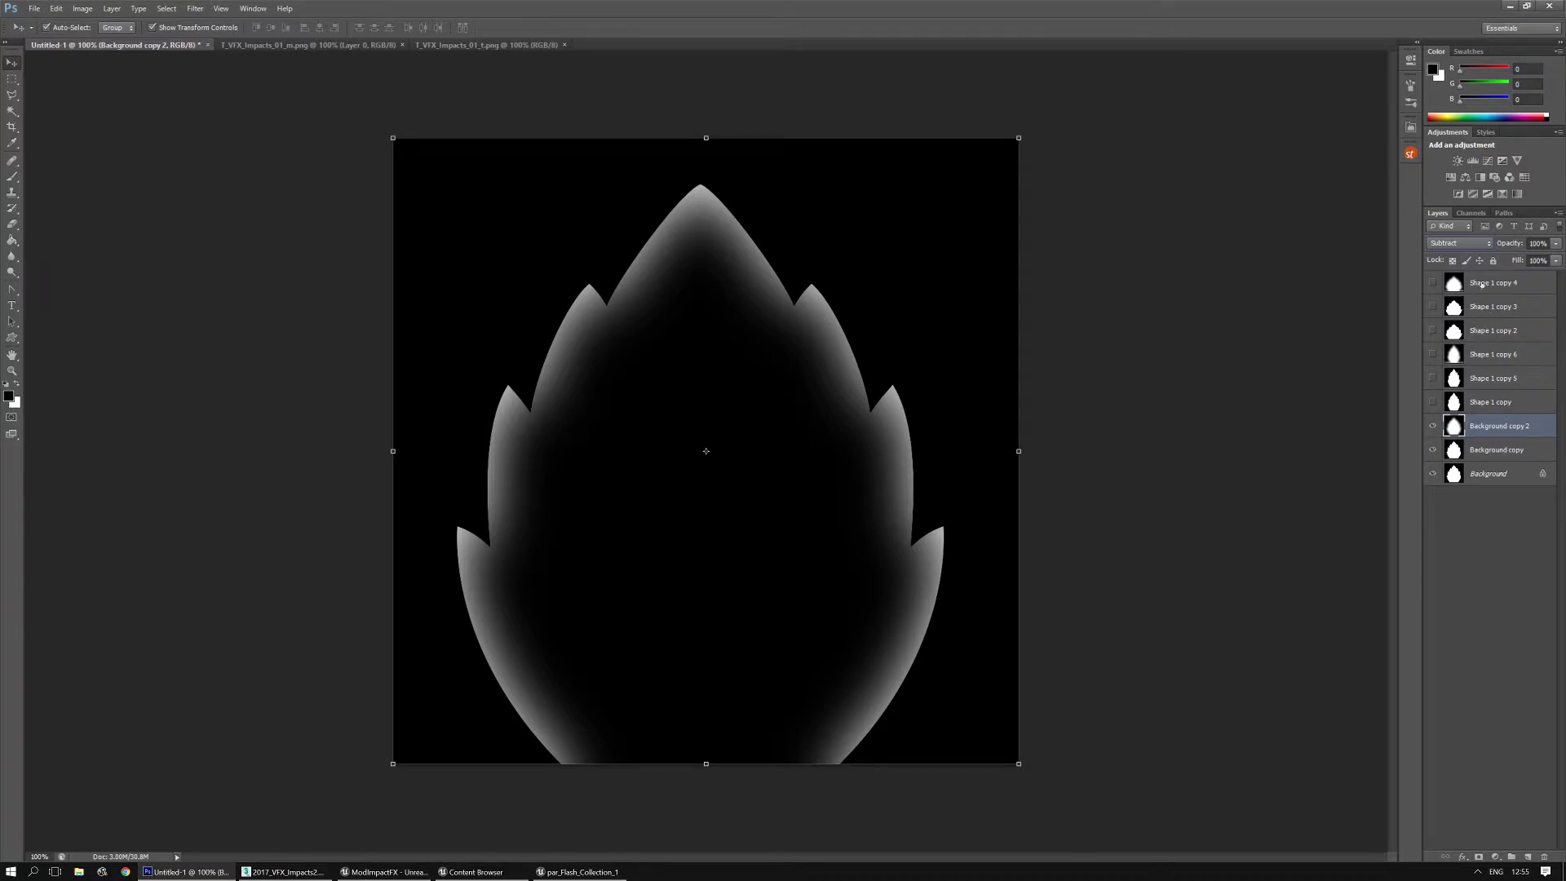
# Step: Set the current Subtract layer and Shape 1 copy 6 to 88% opacity
pyautogui.click(1554, 244)
pyautogui.click(1546, 262)
pyautogui.moveTo(1546, 262); pyautogui.dragTo(1552, 262)
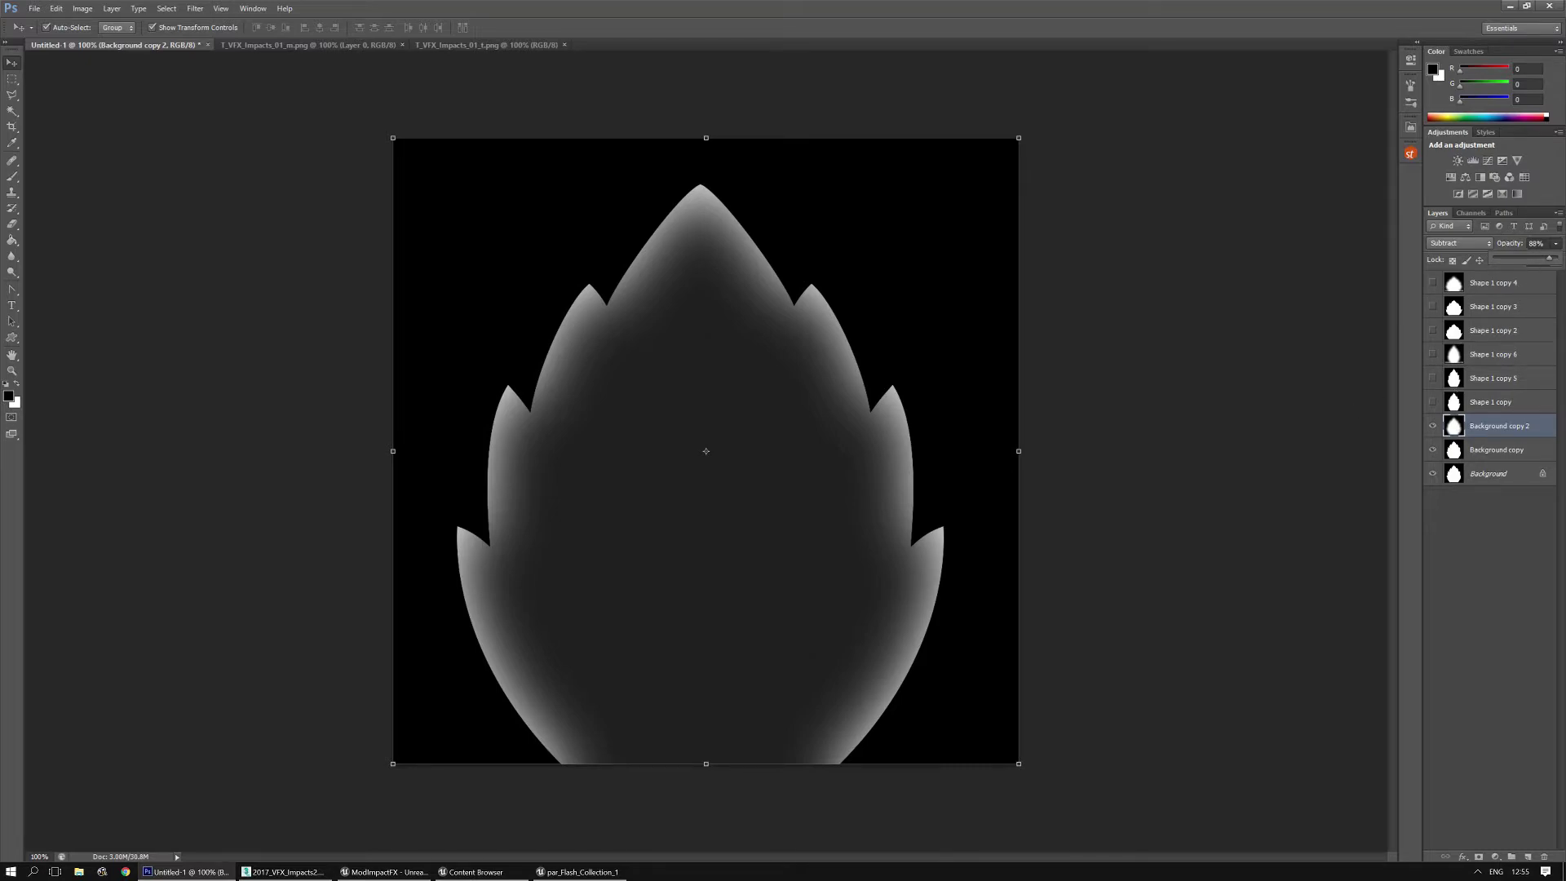
pyautogui.press('Return')
pyautogui.click(1455, 353)
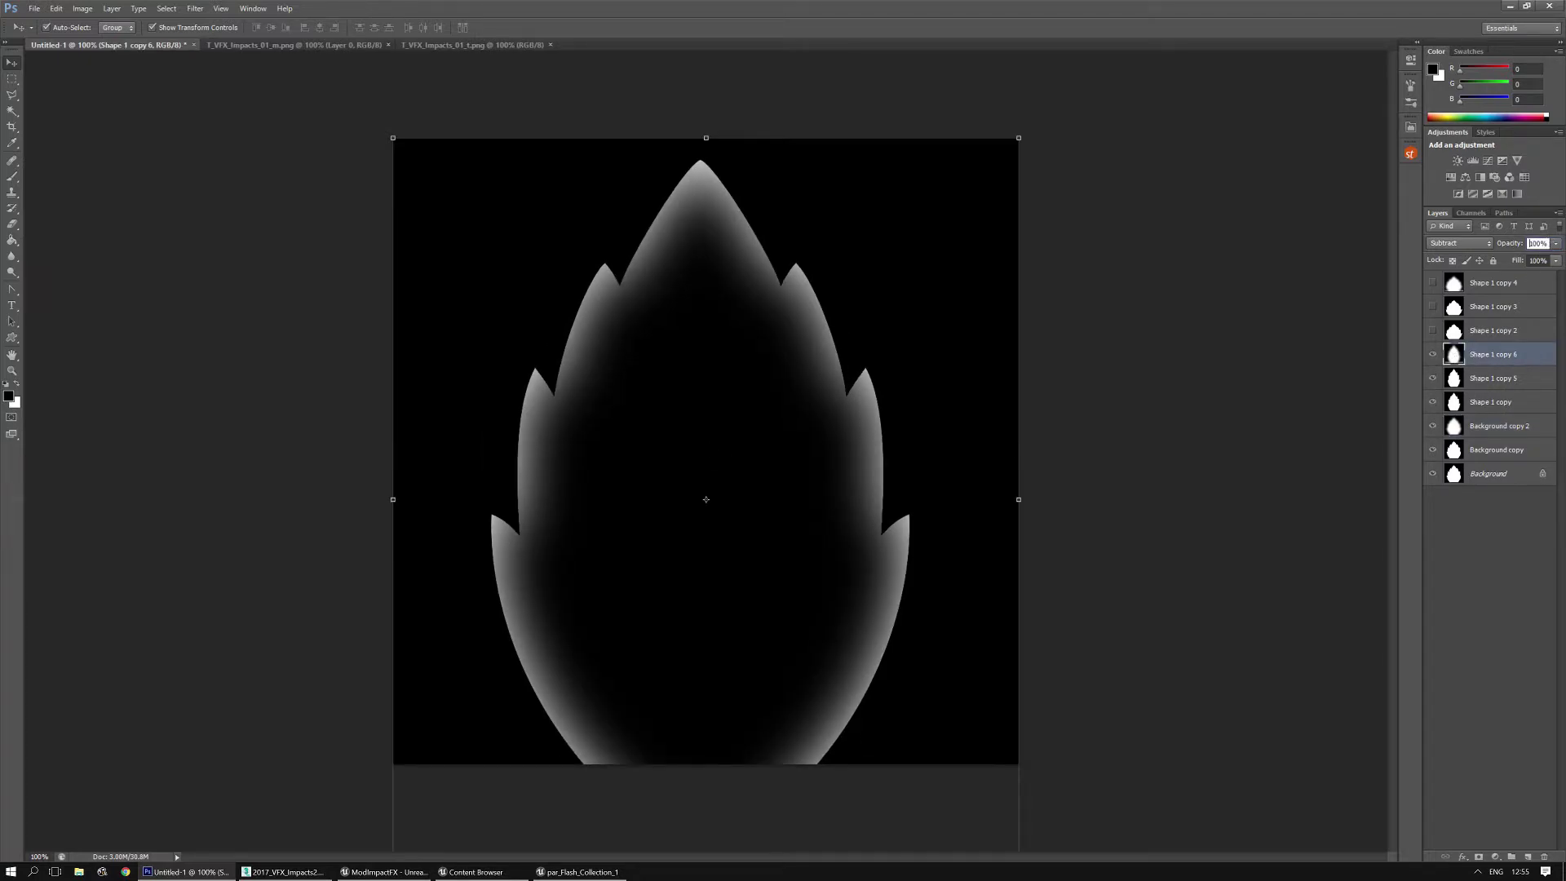
pyautogui.write('88')
pyautogui.press('Return')
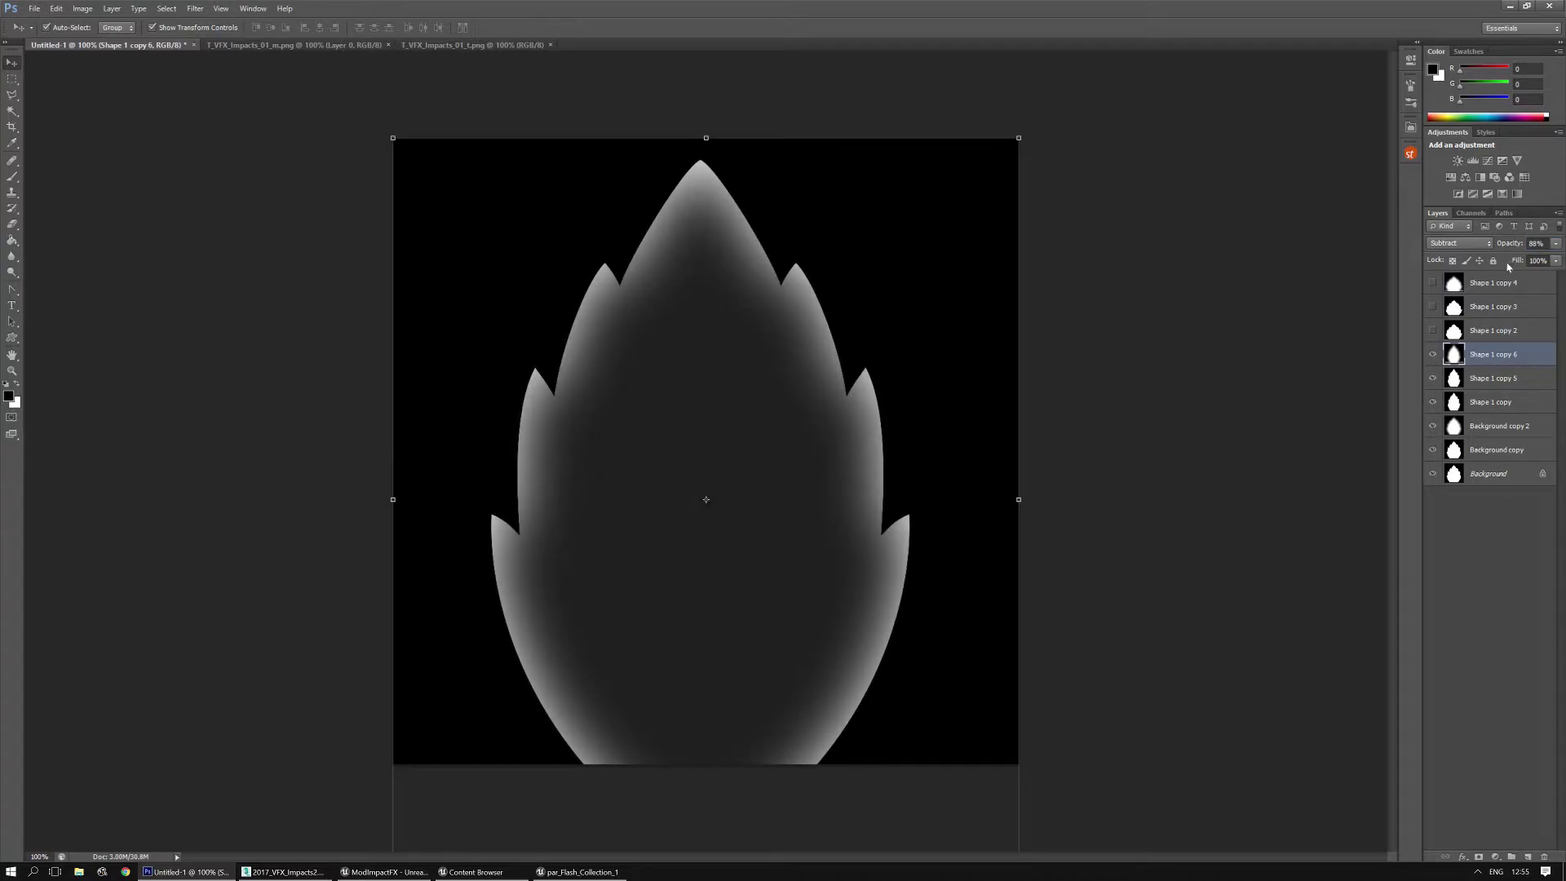
# Step: Make Shape 1 copy 4 visible and set its opacity to 88%
pyautogui.click(1433, 282)
pyautogui.click(1492, 282)
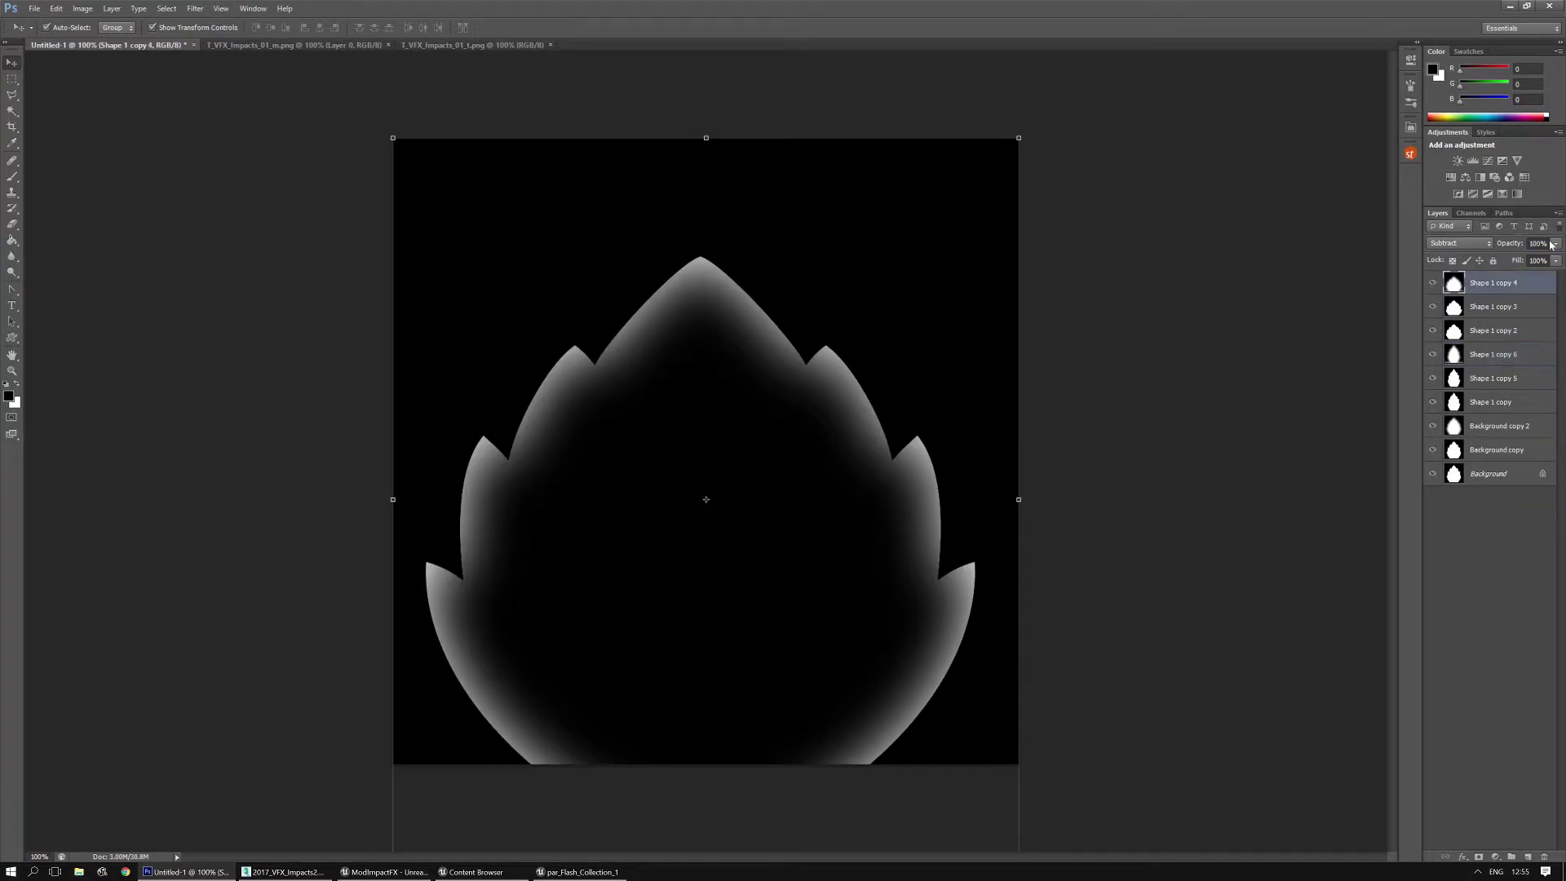
pyautogui.click(1536, 243)
pyautogui.write('88')
pyautogui.press('Return')
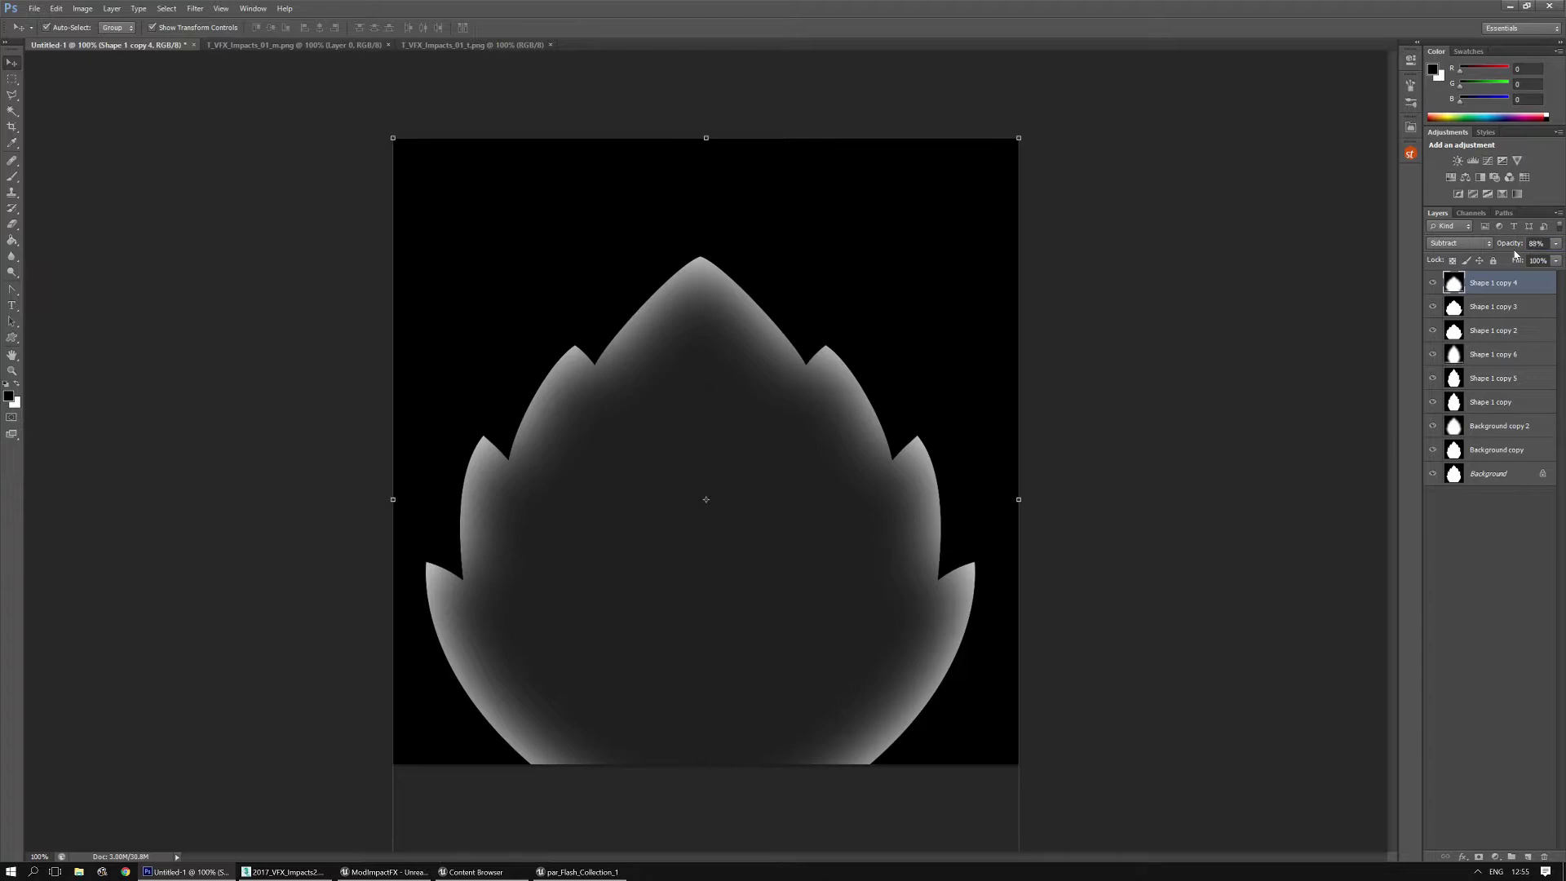
# Step: Merge layer pairs: Shape 1 copy 4 with copy 3, copy 6 with copy 5, Background copy 2 with Background copy
pyautogui.keyDown('shift'); pyautogui.click(1451, 311); pyautogui.keyUp('shift')
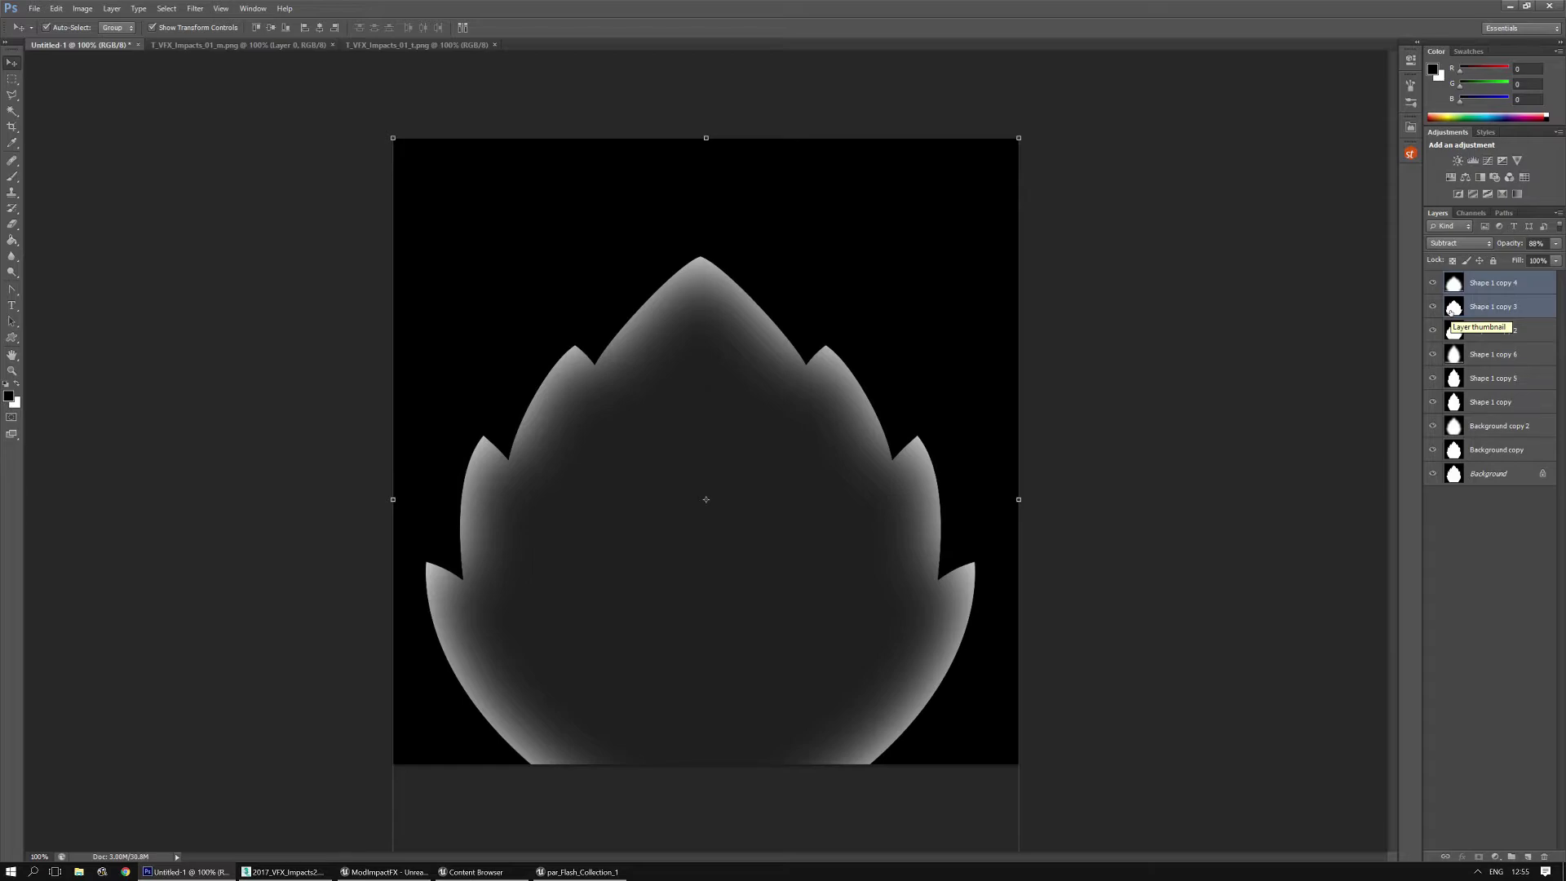
pyautogui.hotkey('ctrl', 'e')
pyautogui.click(1493, 333)
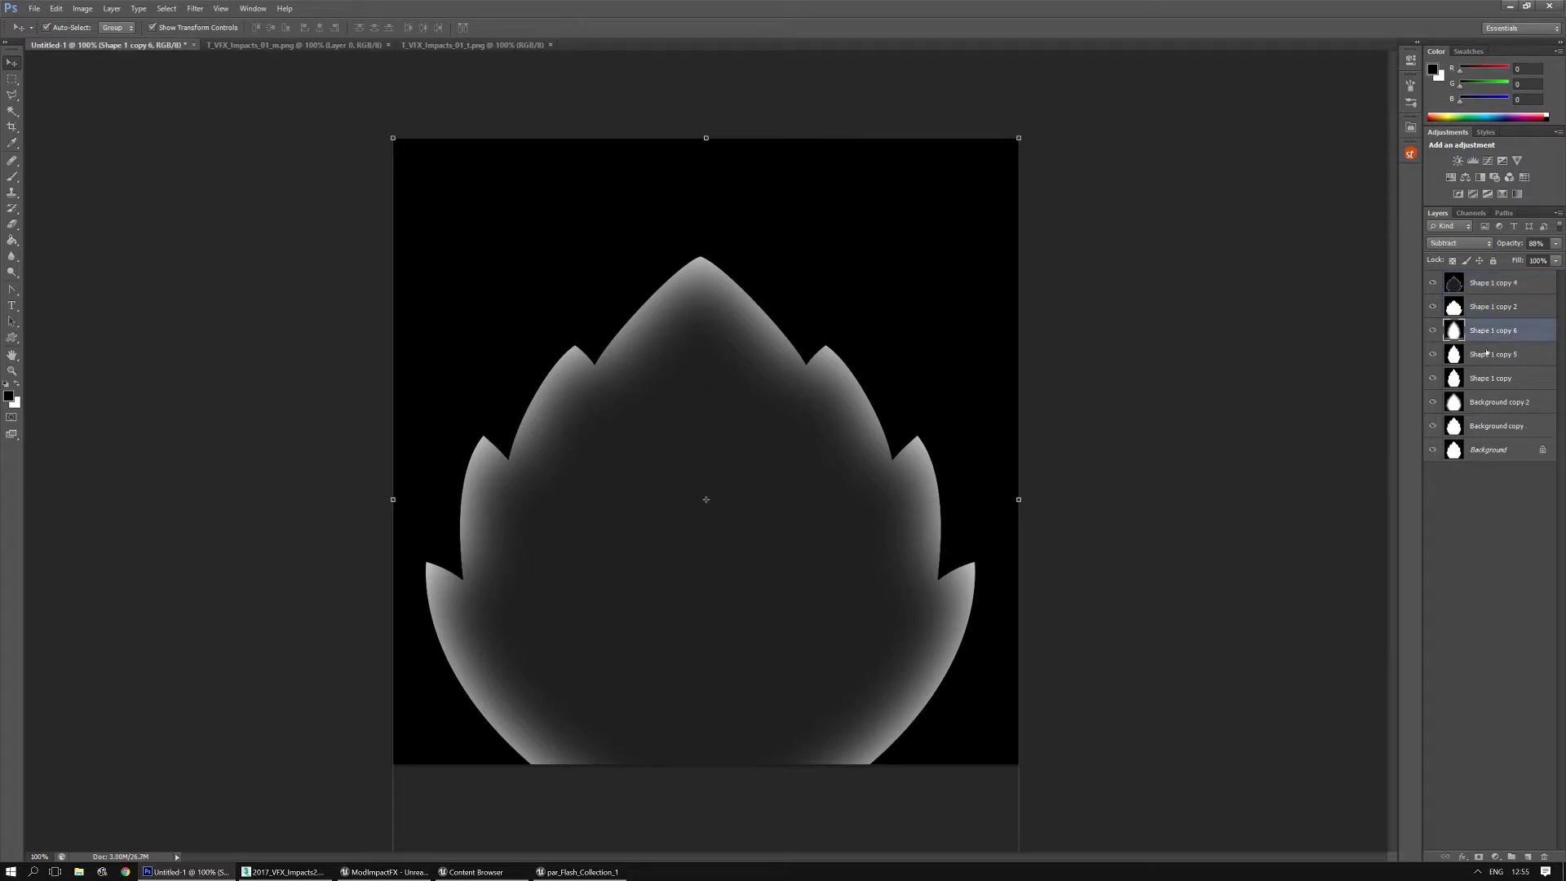
pyautogui.keyDown('ctrl'); pyautogui.click(1485, 355); pyautogui.keyUp('ctrl')
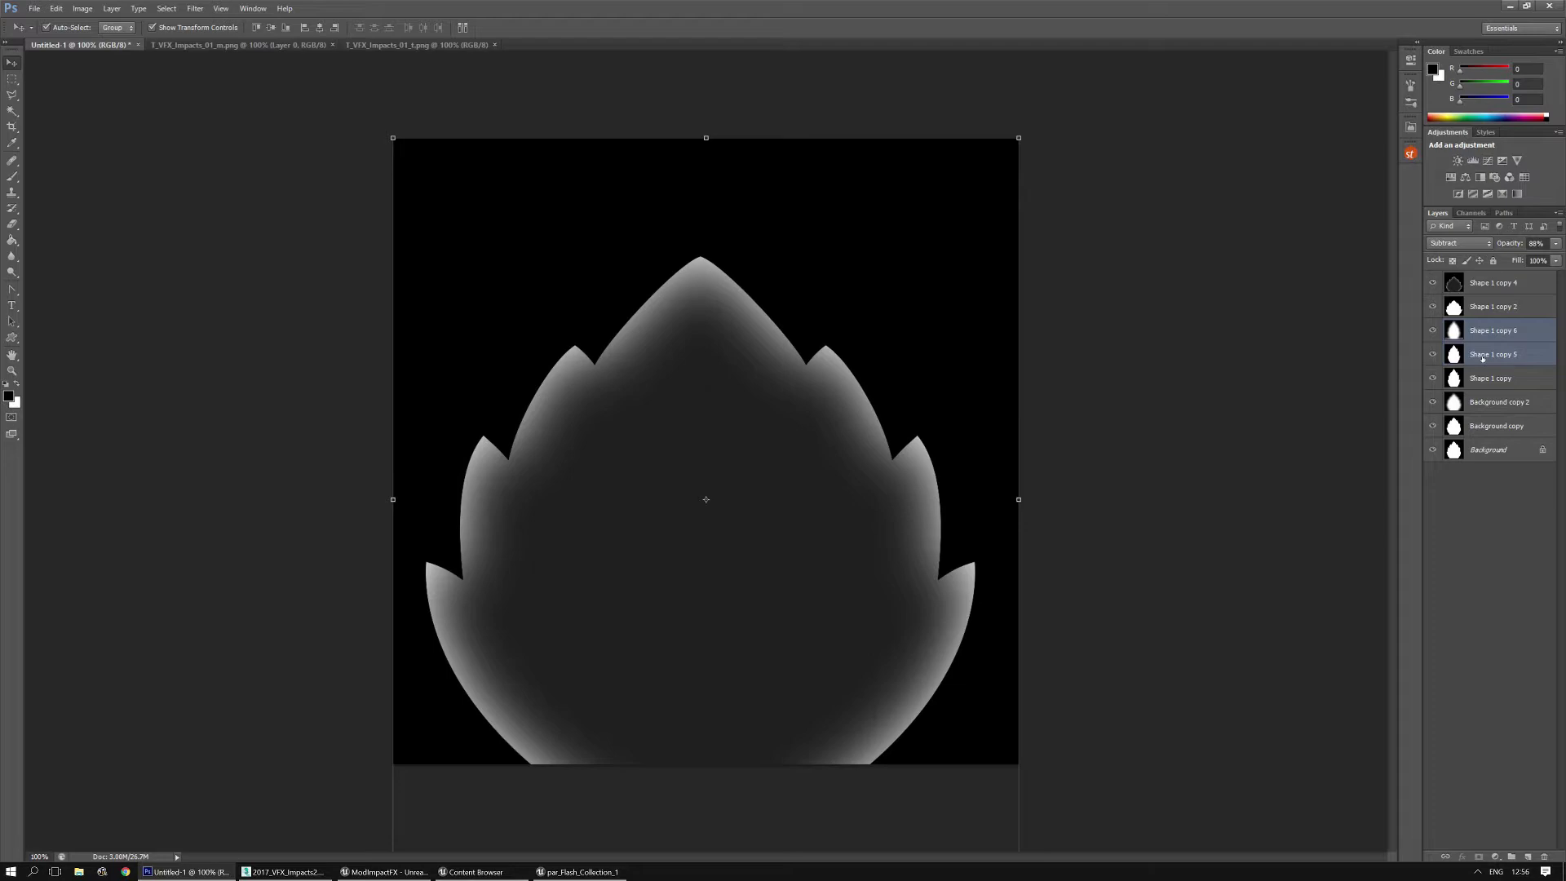
pyautogui.hotkey('ctrl', 'e')
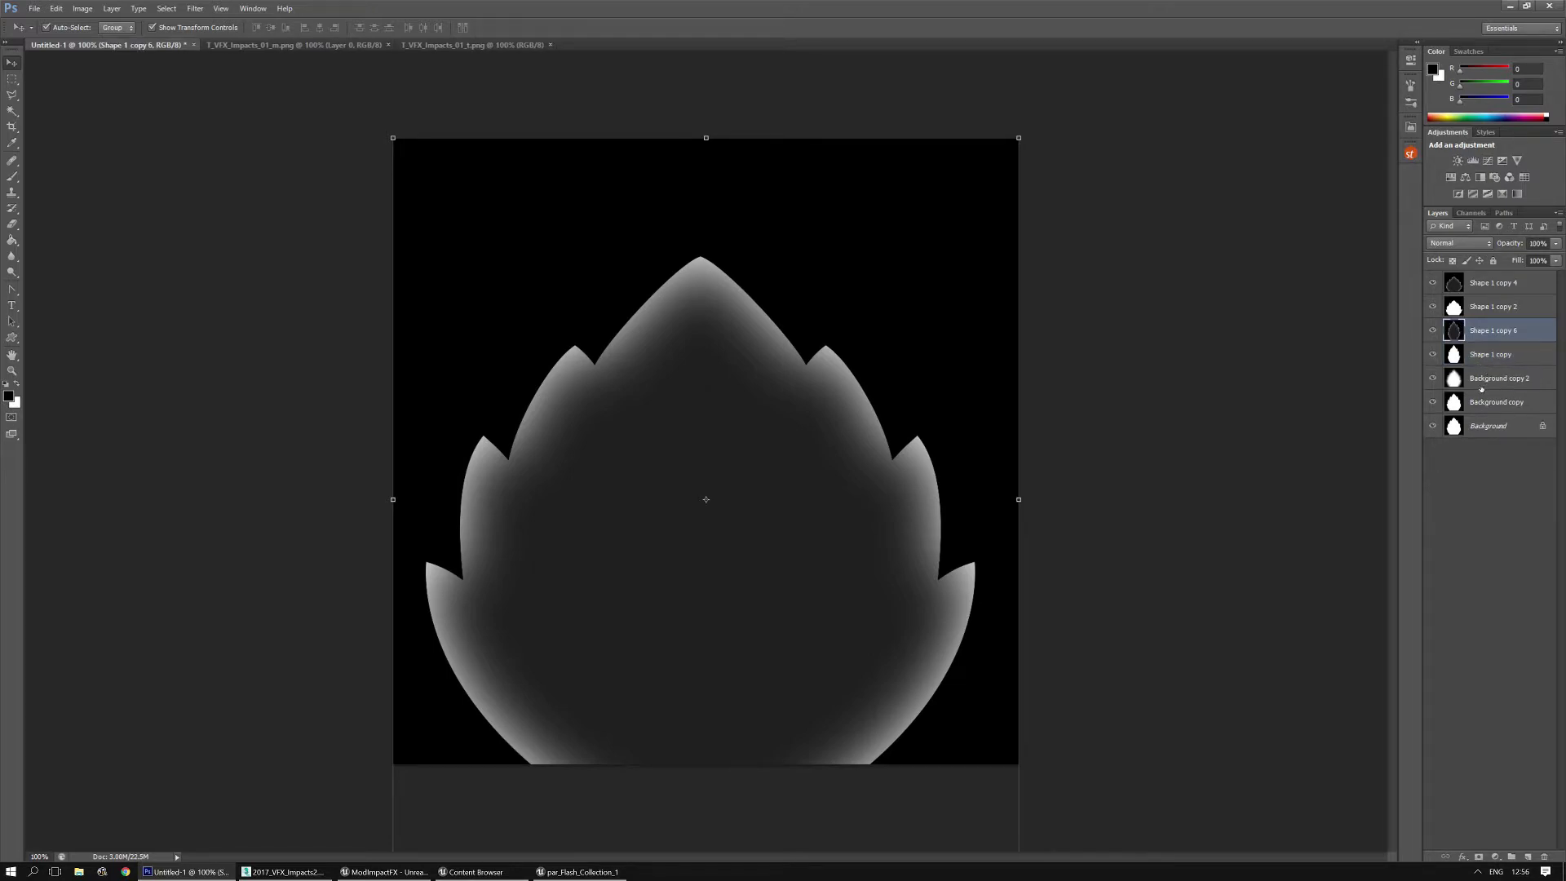
pyautogui.click(1482, 379)
pyautogui.keyDown('ctrl'); pyautogui.click(1483, 405); pyautogui.keyUp('ctrl')
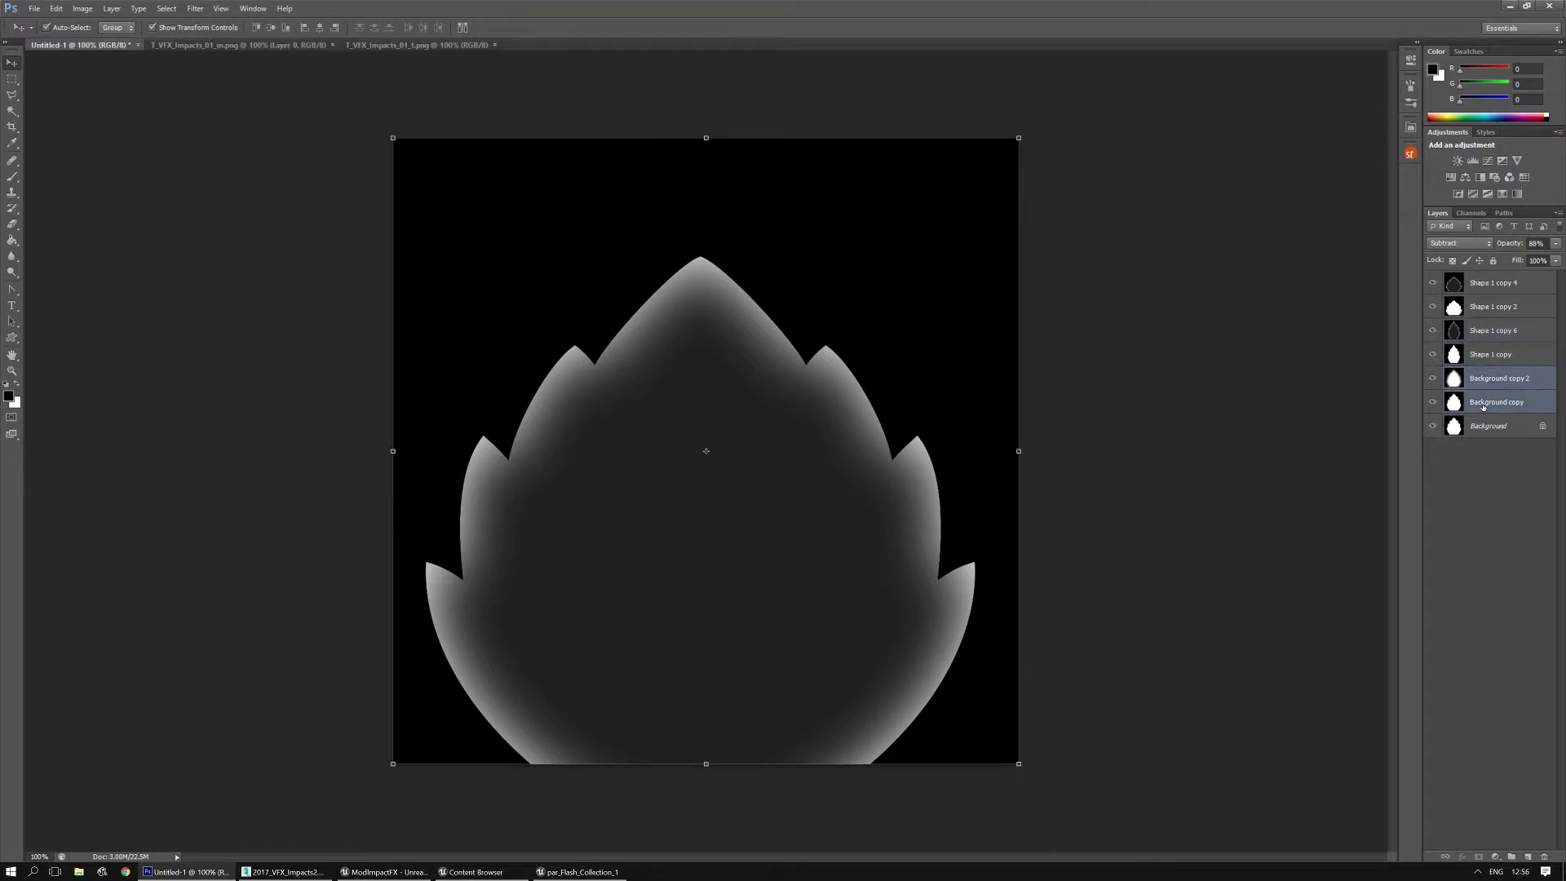
pyautogui.hotkey('ctrl', 'e')
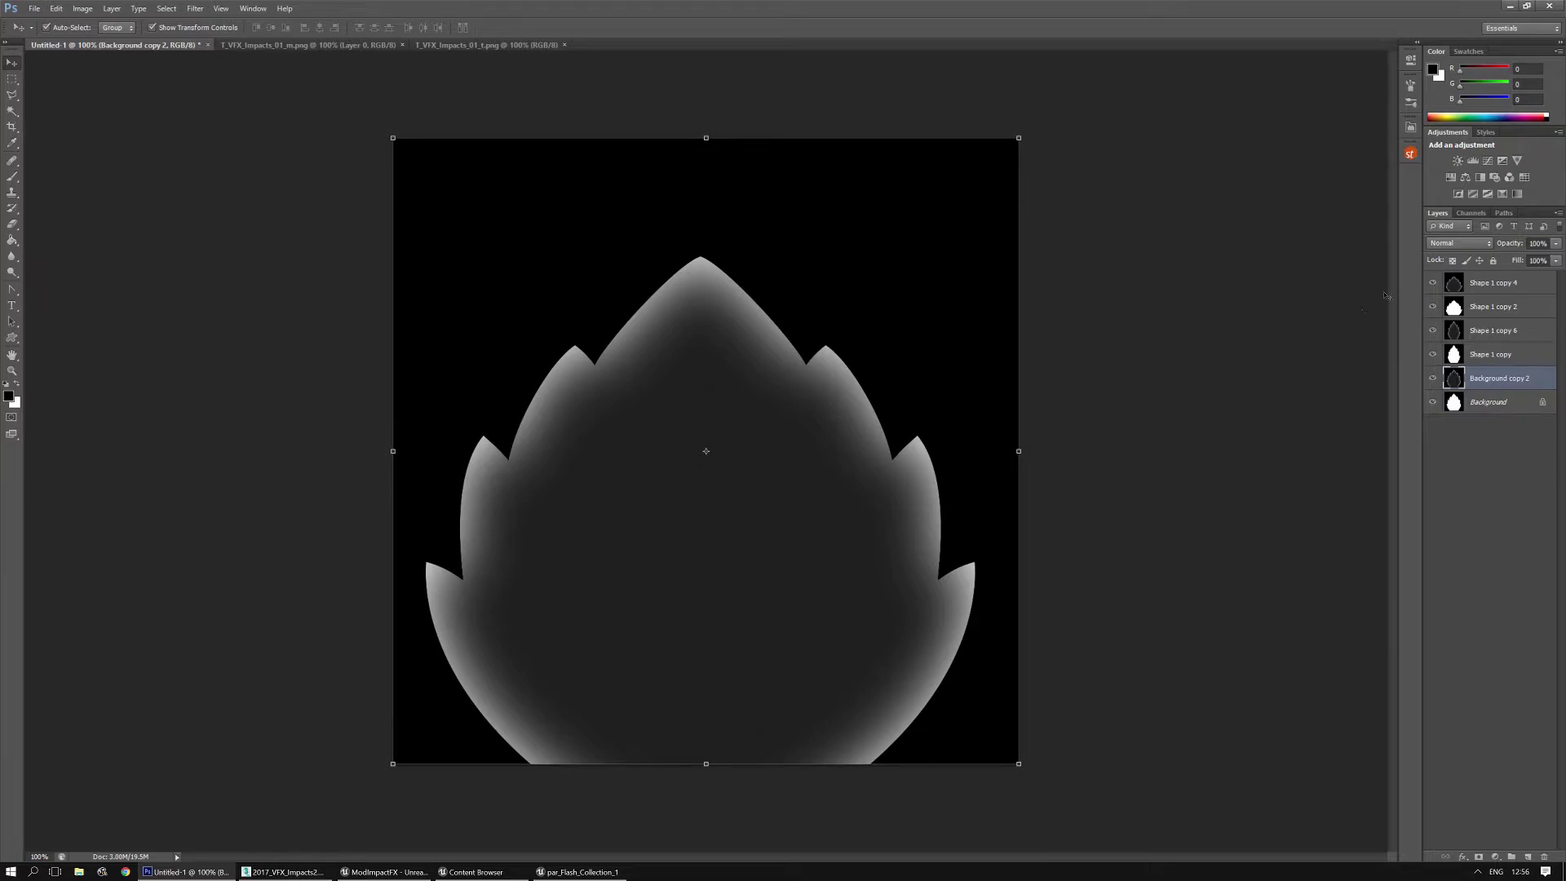
# Step: Hide Shape 1 copy 4 and Background copy 2, then select Shape 1 copy 2
pyautogui.click(1432, 282)
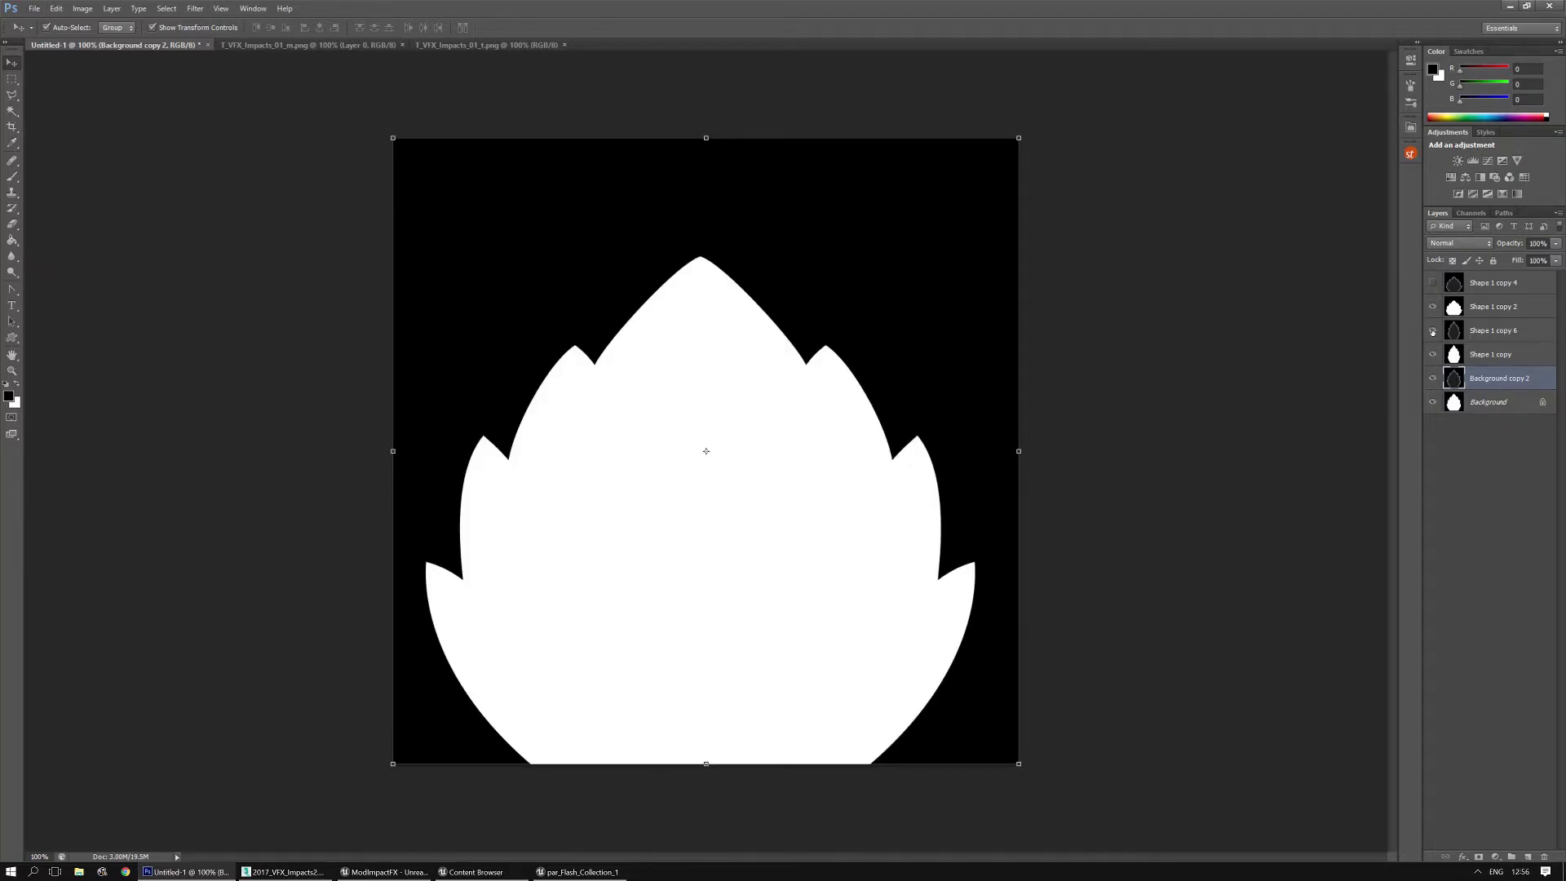
pyautogui.click(1432, 377)
pyautogui.click(1456, 310)
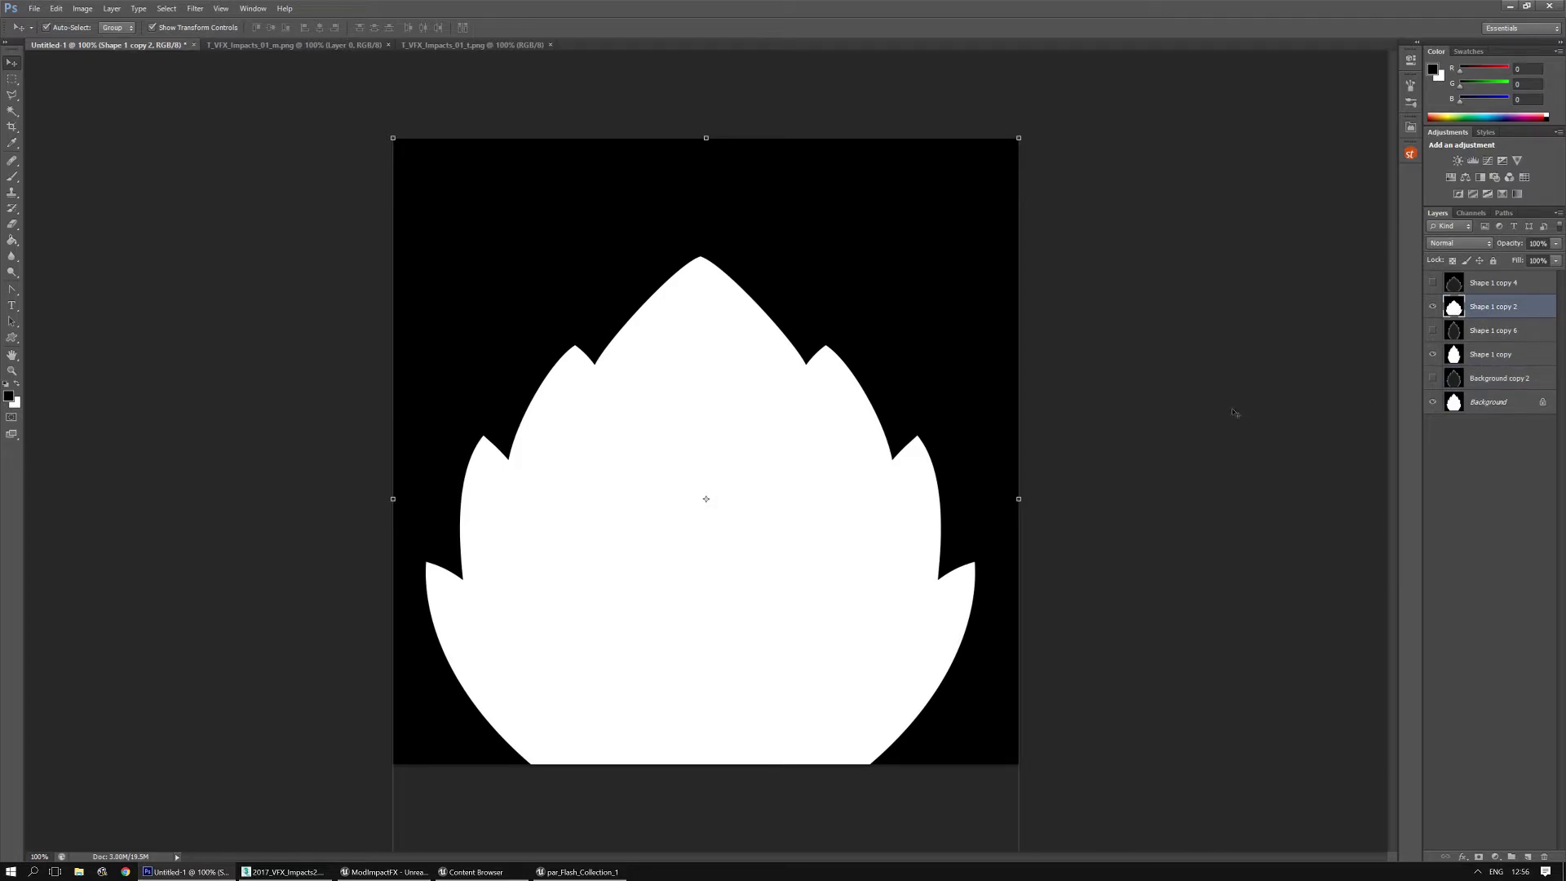
# Step: Move the Shape 1 copy 2 flame into the Background layer's Blue channel
pyautogui.click(13, 127)
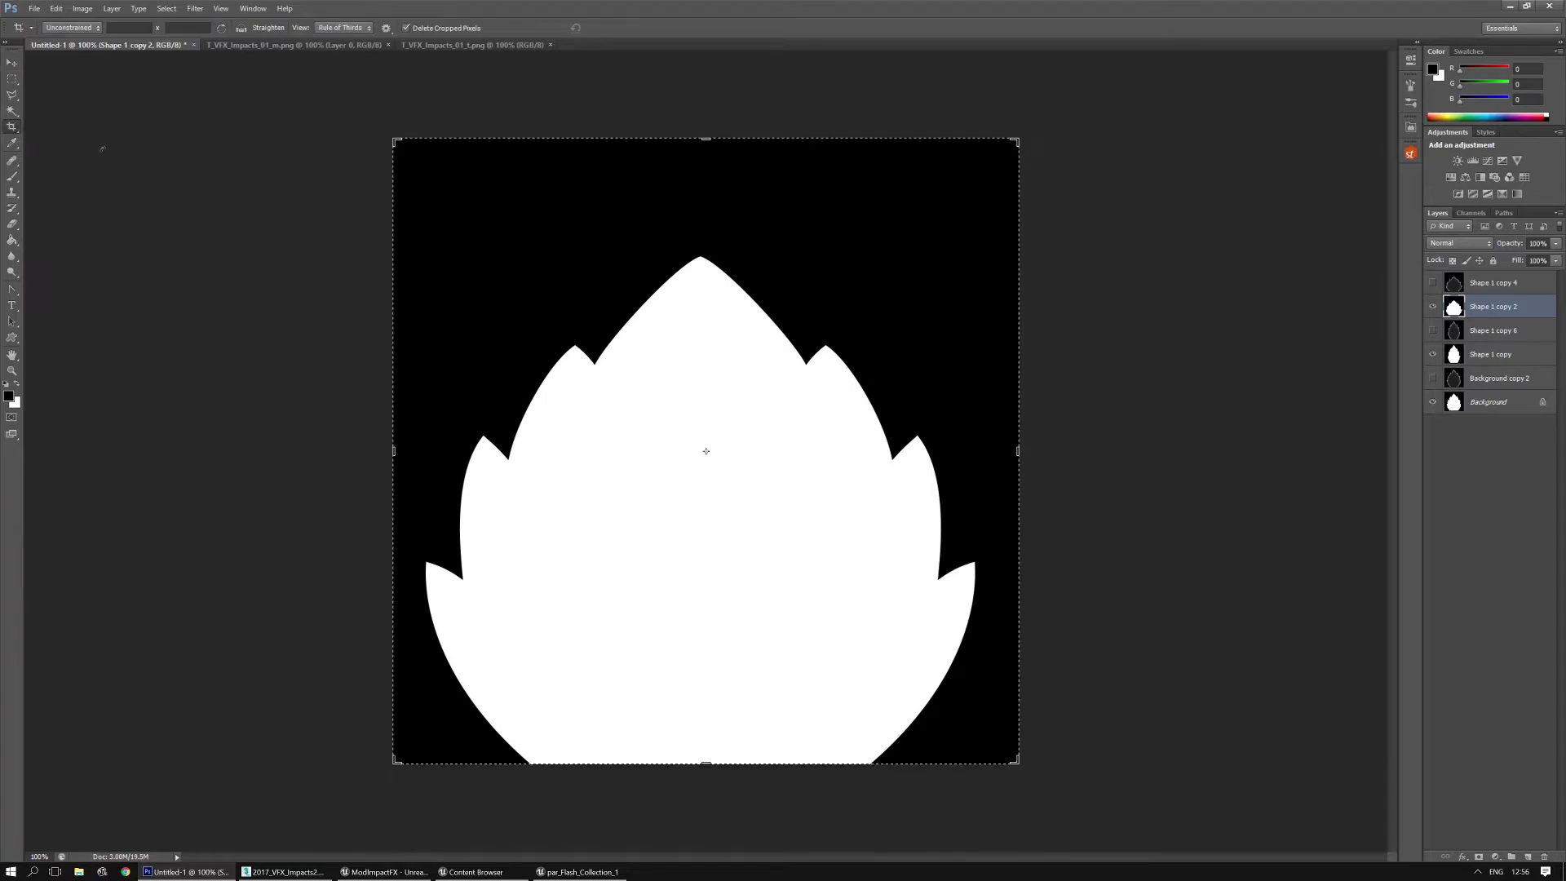
pyautogui.click(163, 168)
pyautogui.click(12, 63)
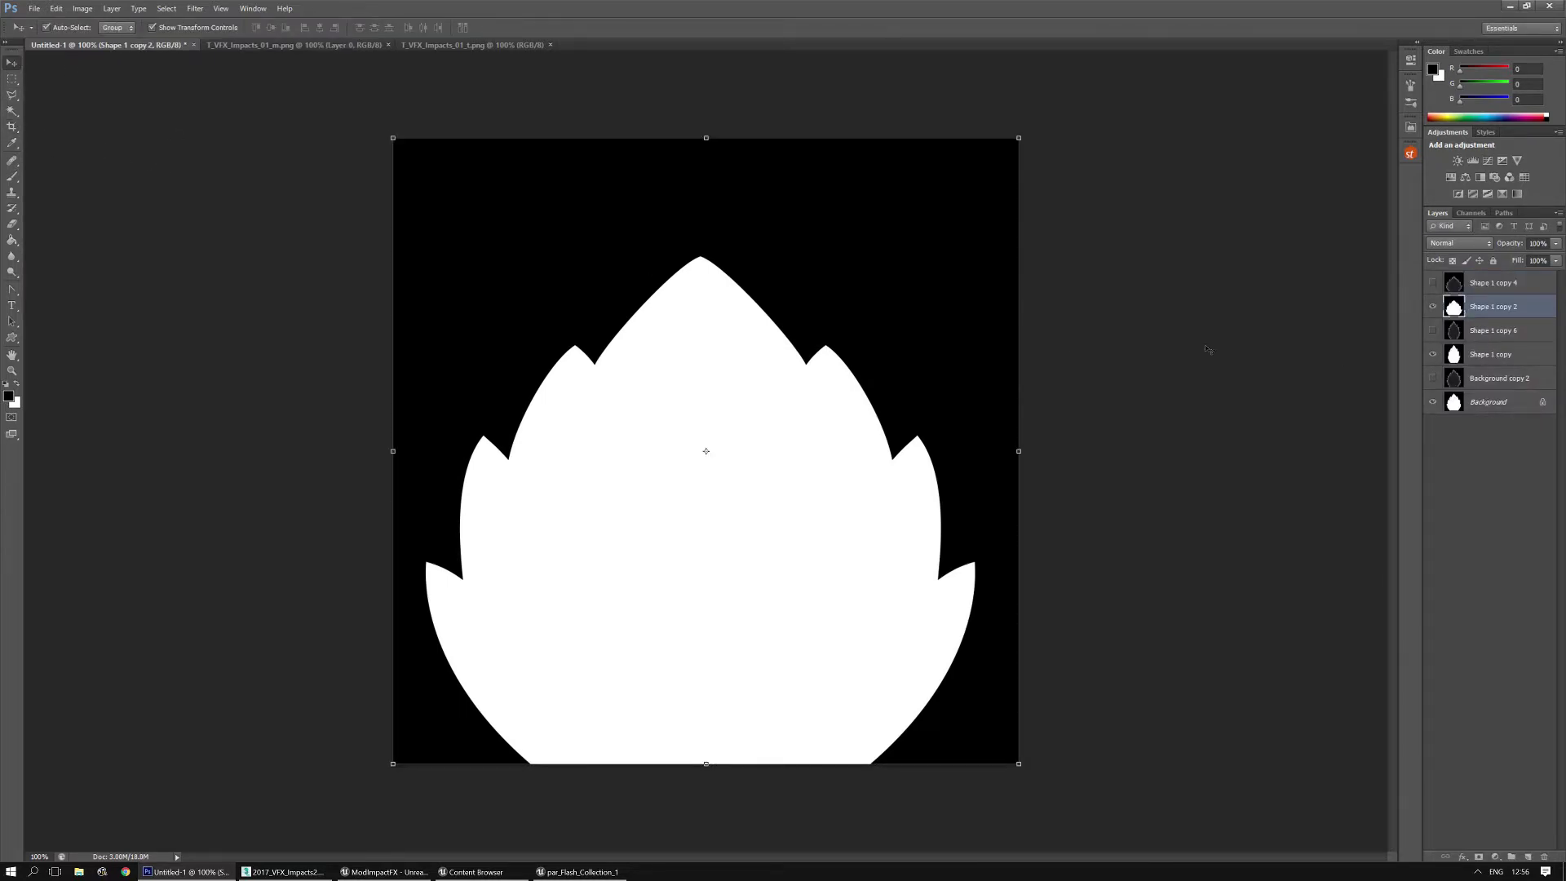
pyautogui.hotkey('ctrl', 'z')
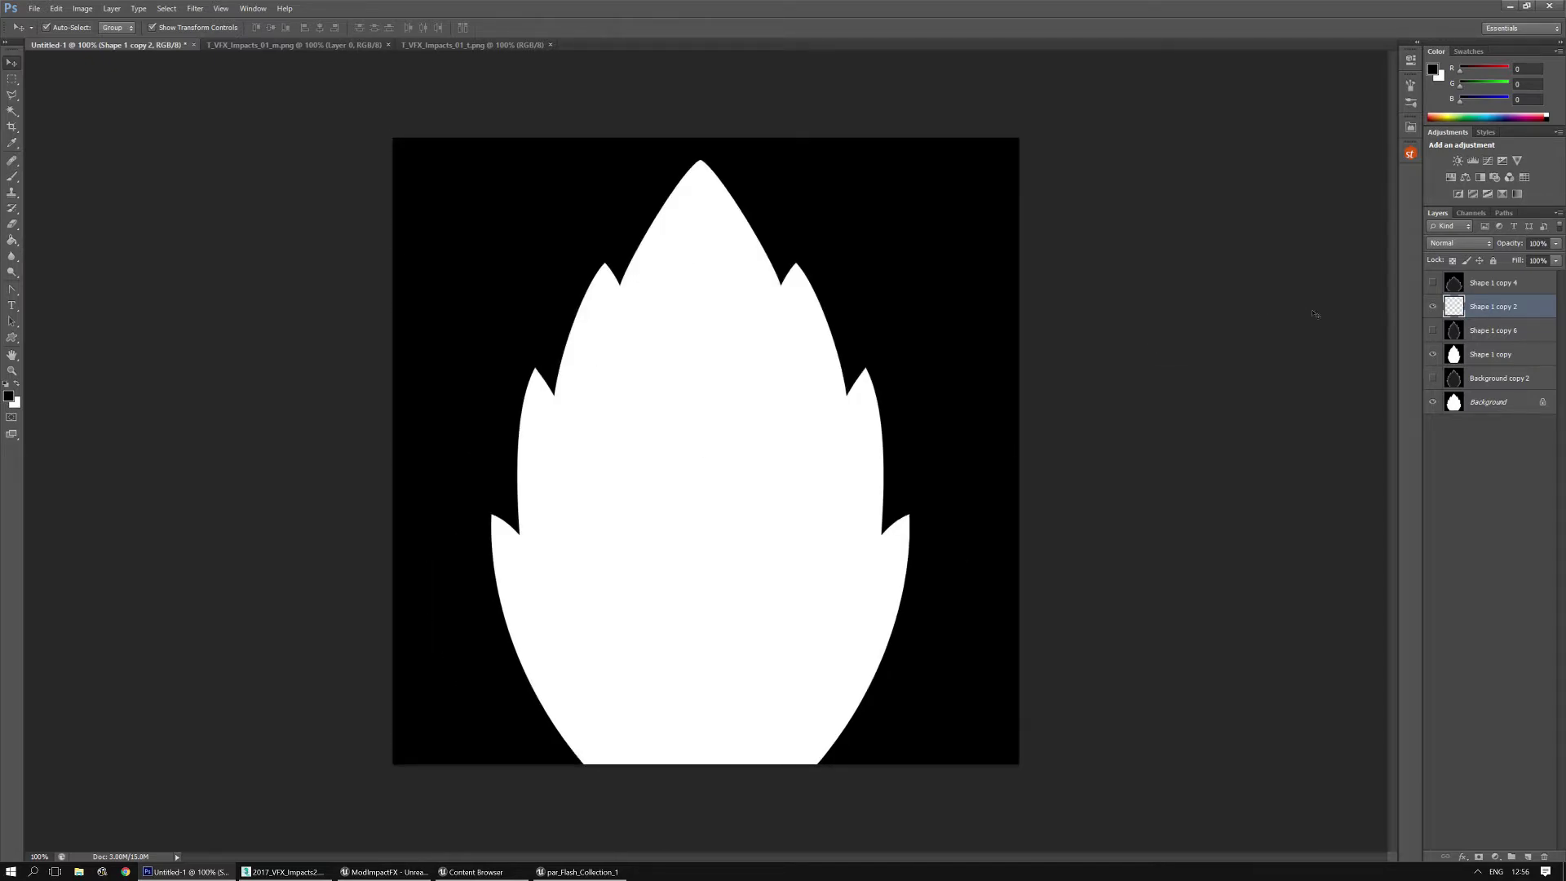
pyautogui.click(1454, 403)
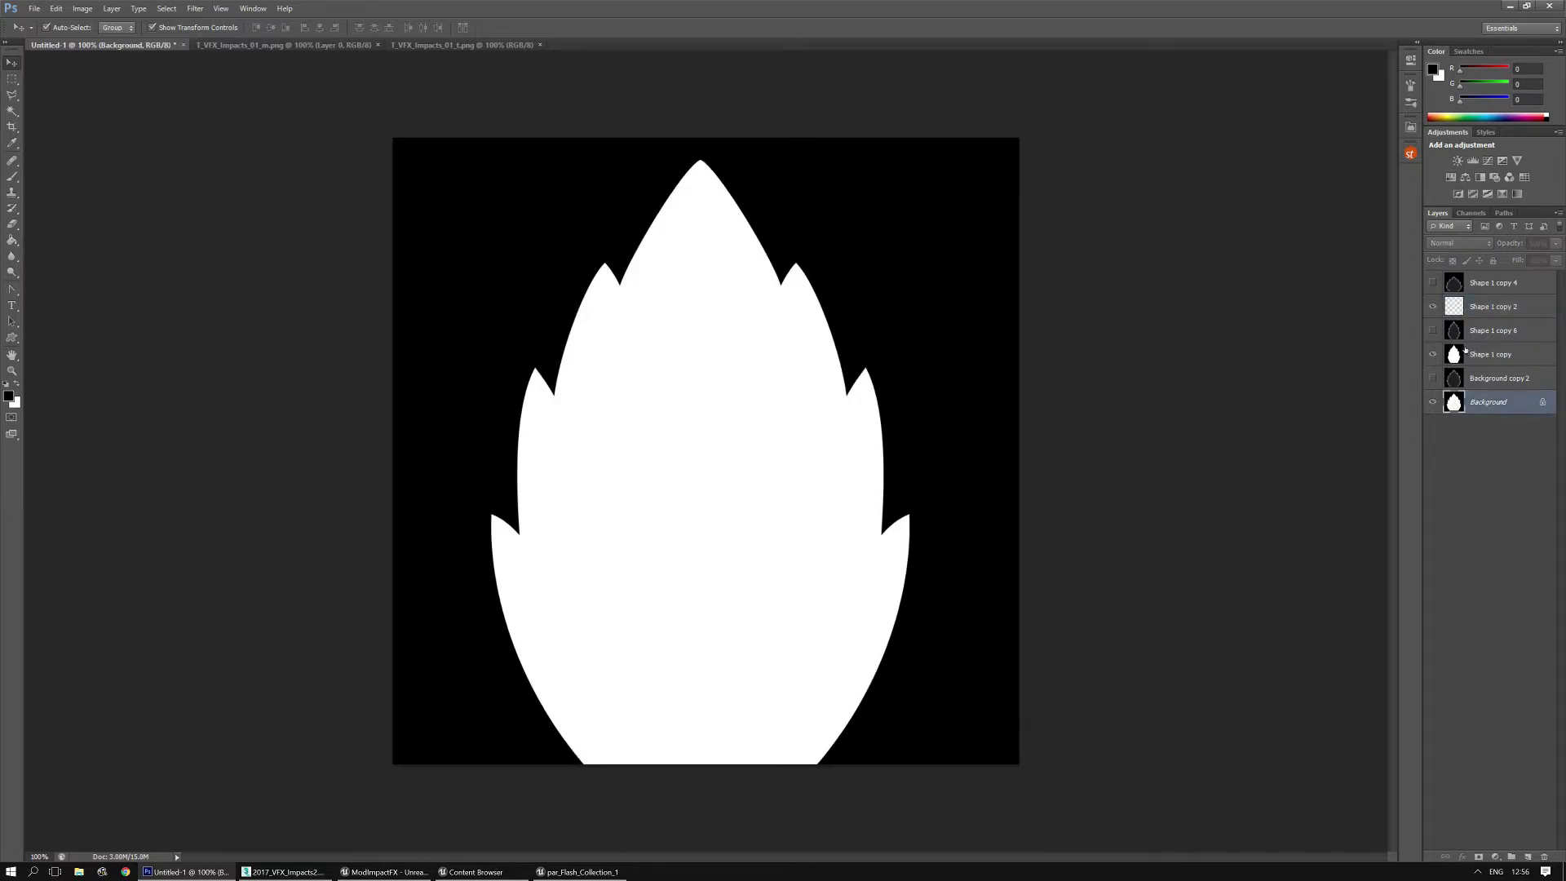
pyautogui.click(1471, 212)
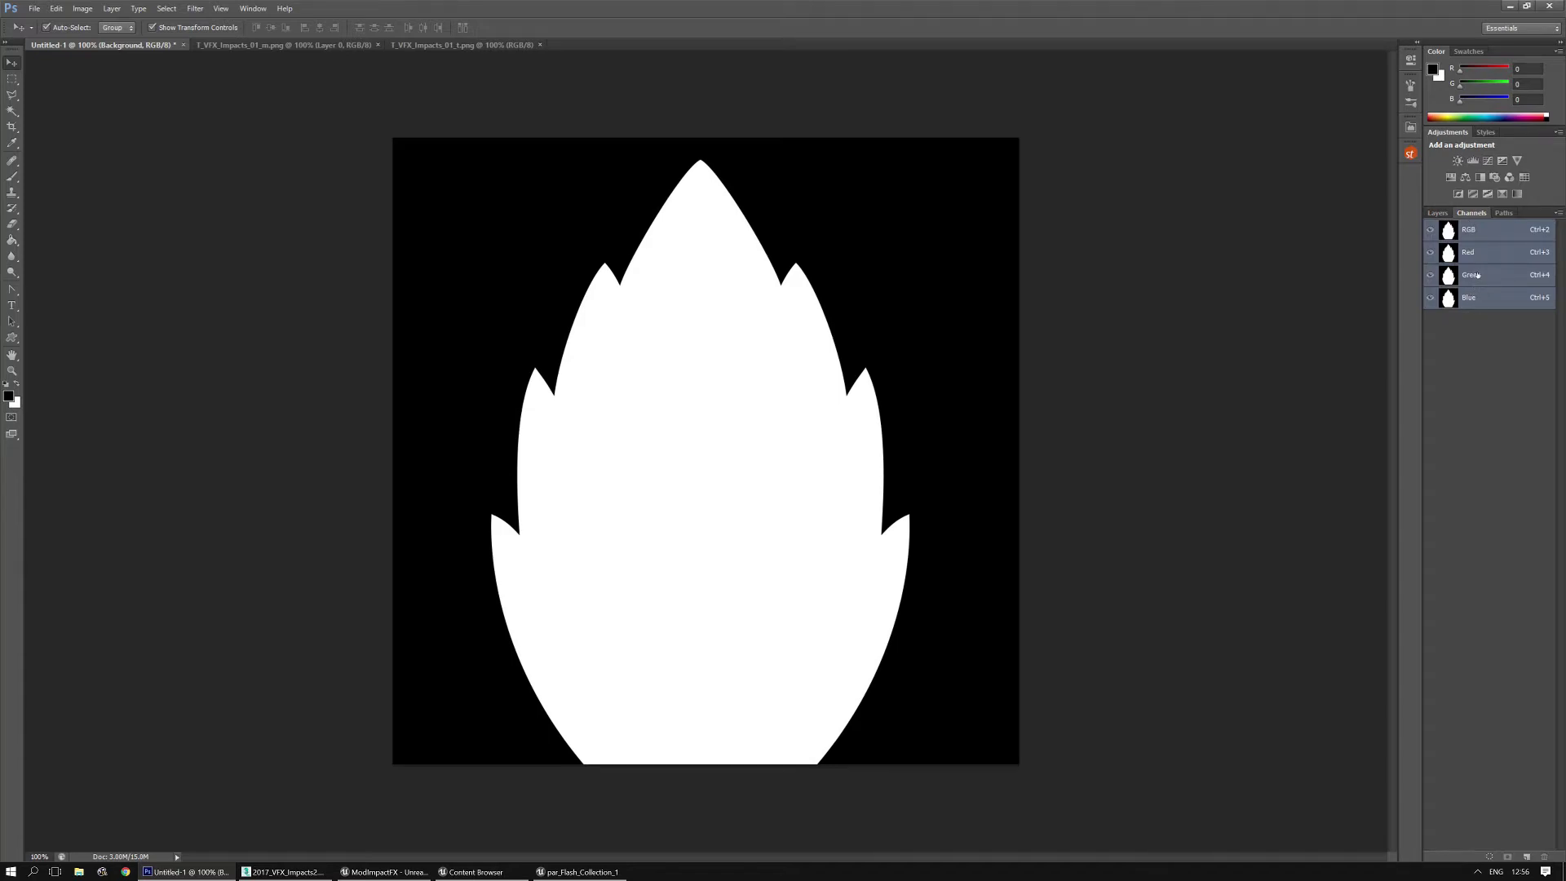
pyautogui.click(1472, 298)
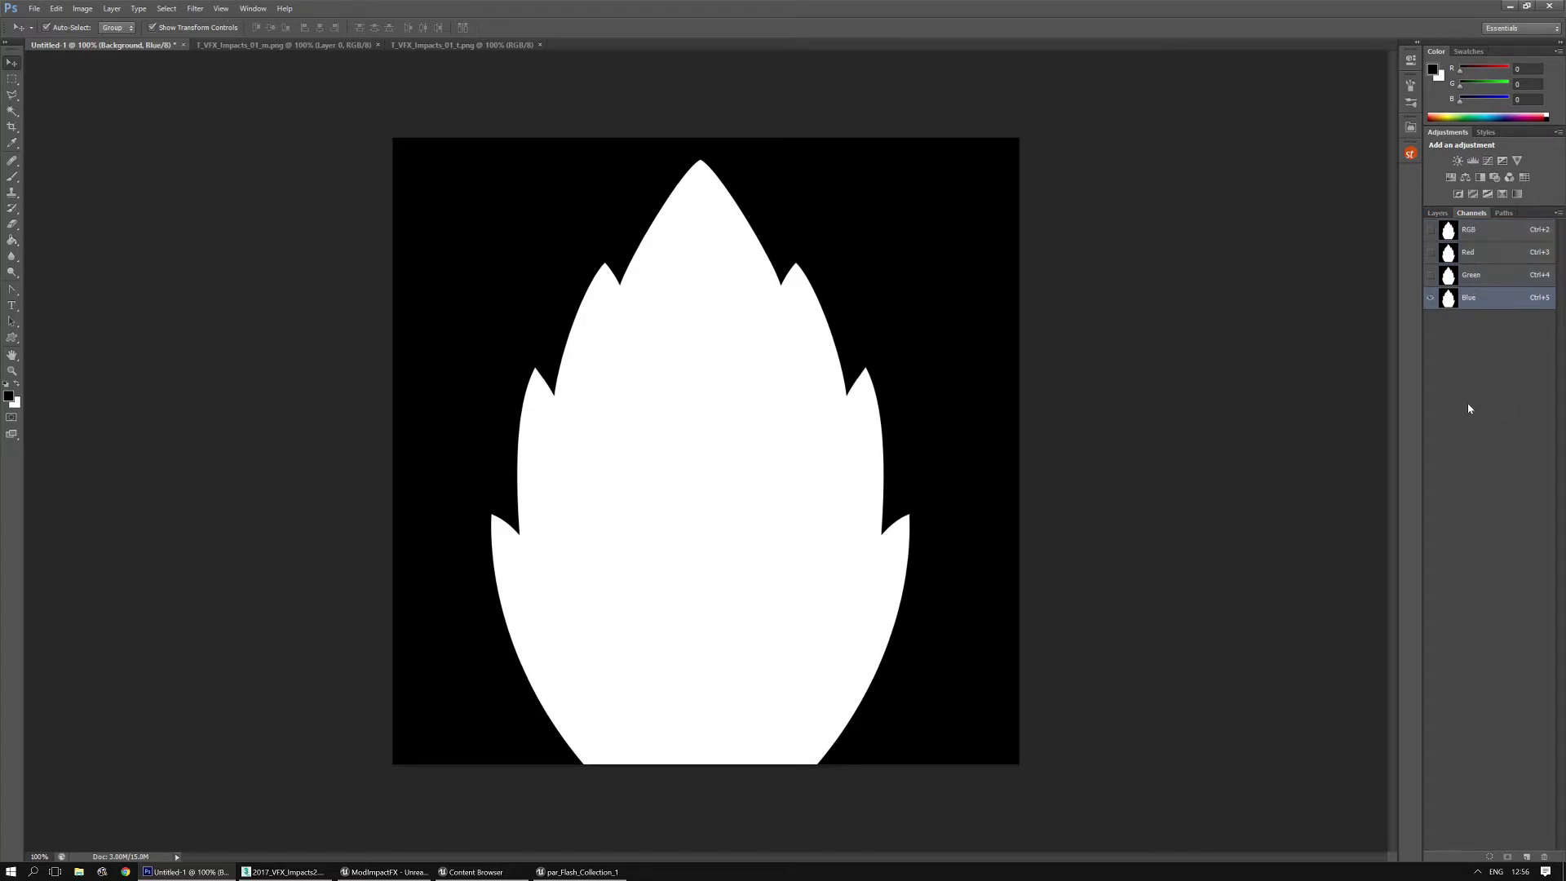
pyautogui.hotkey('ctrl', 'a')
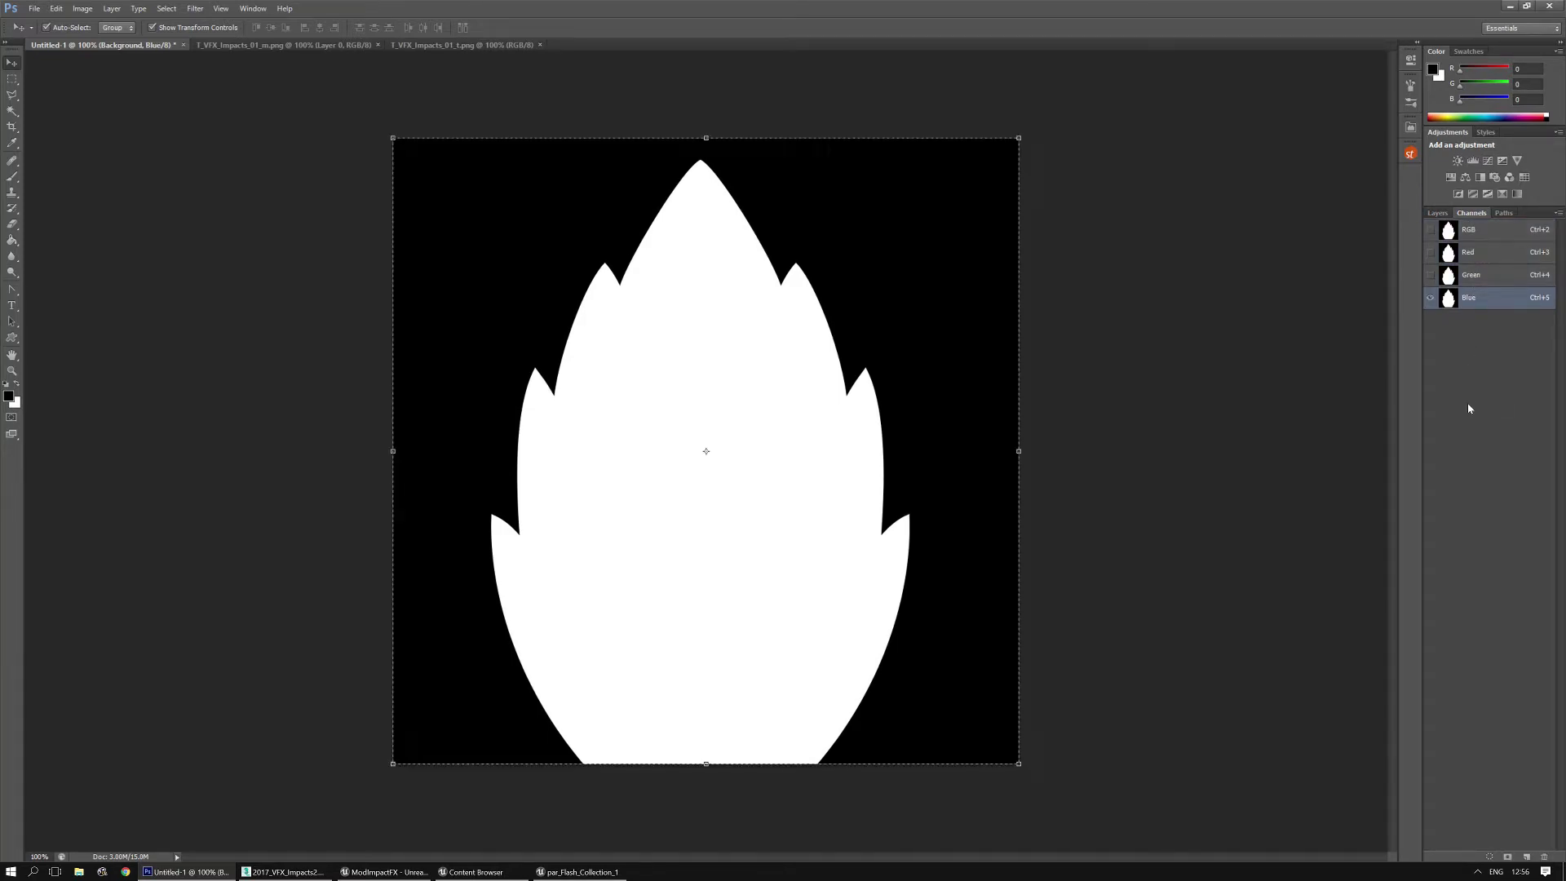
# Step: Move the Shape 1 copy flame into the Background's Green channel and view the full RGB composite
pyautogui.click(1439, 213)
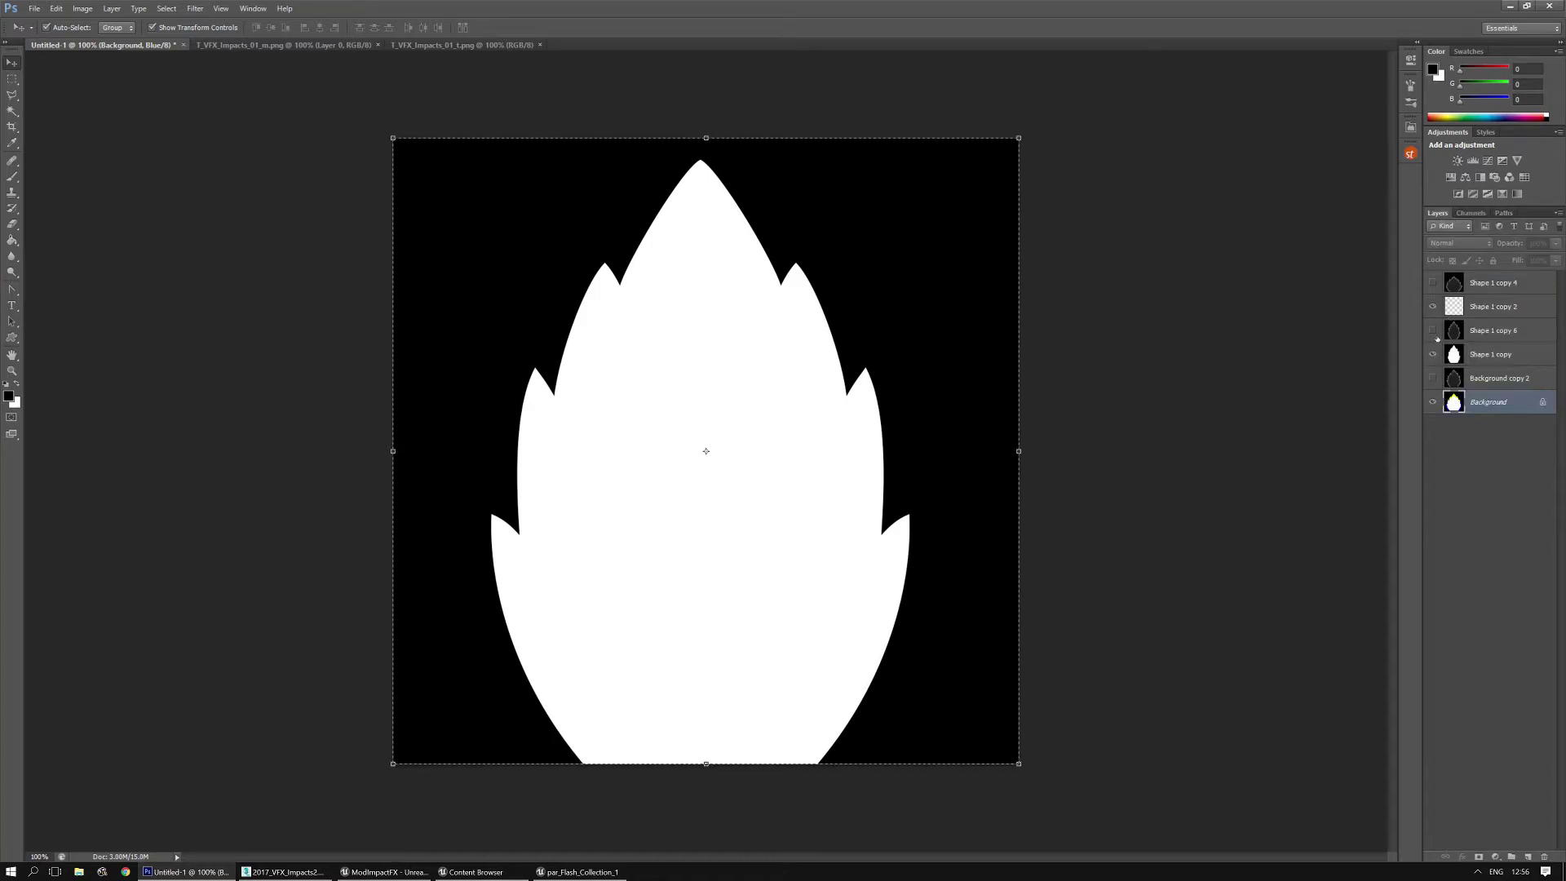
pyautogui.click(1454, 355)
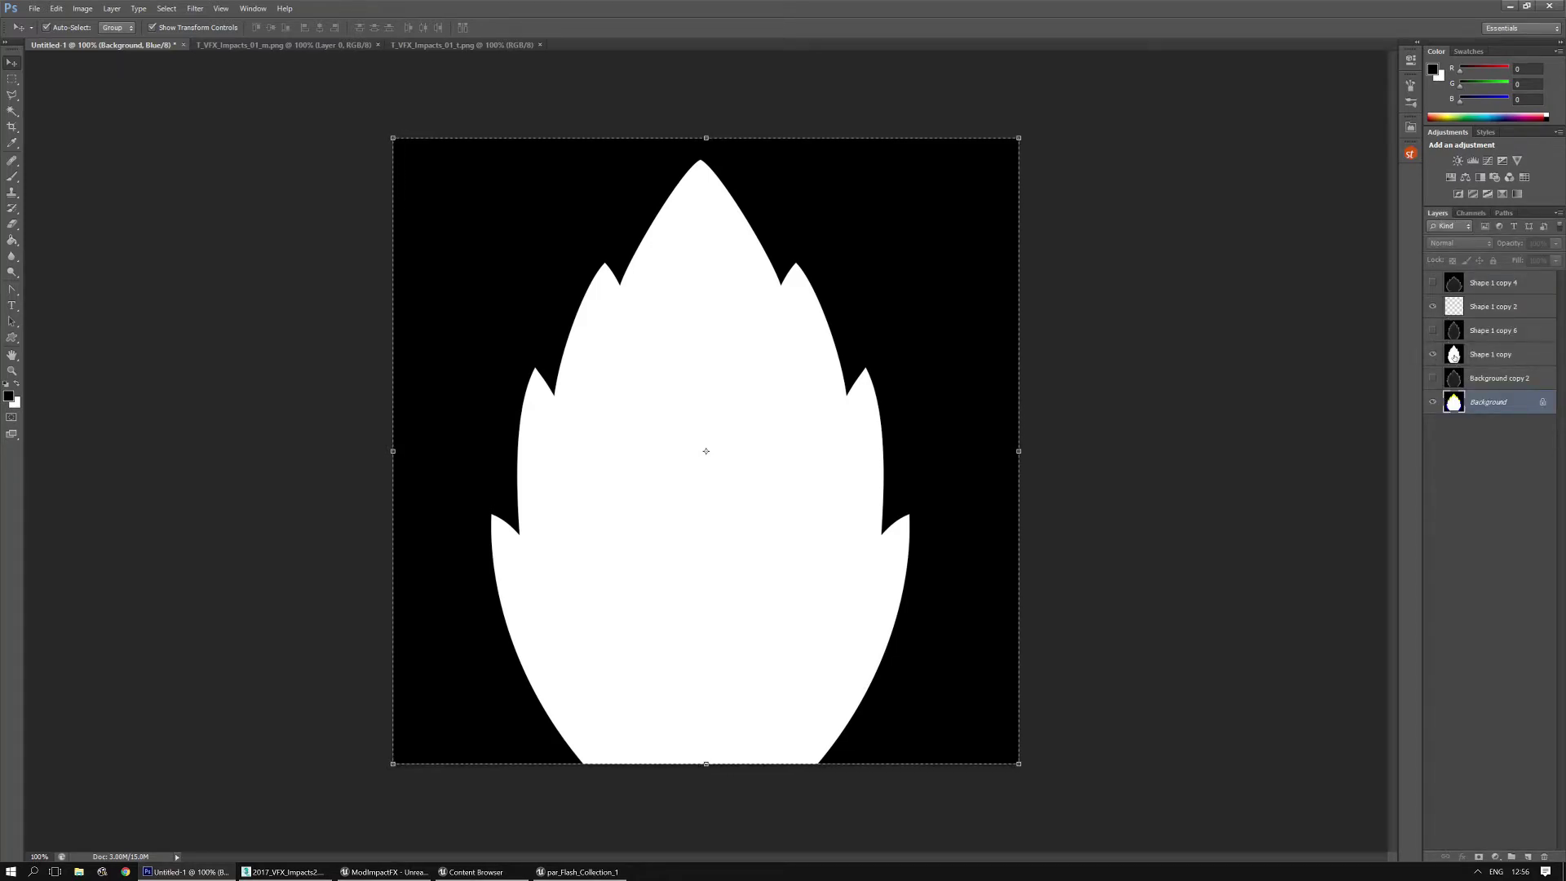
pyautogui.press('m')
pyautogui.press('Delete')
pyautogui.hotkey('ctrl', 'd')
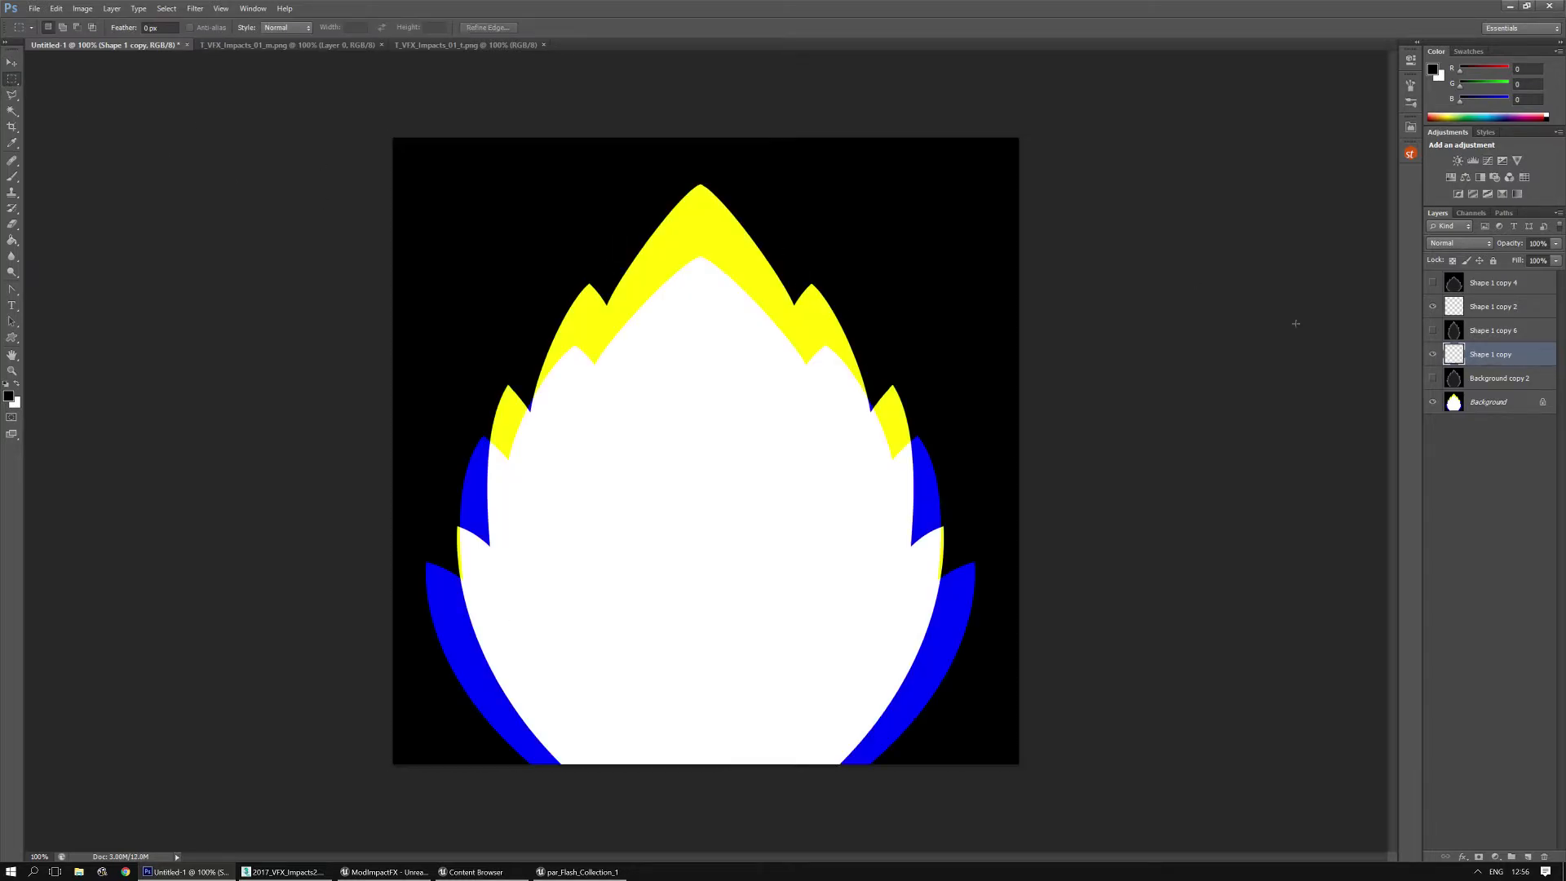
pyautogui.click(1453, 405)
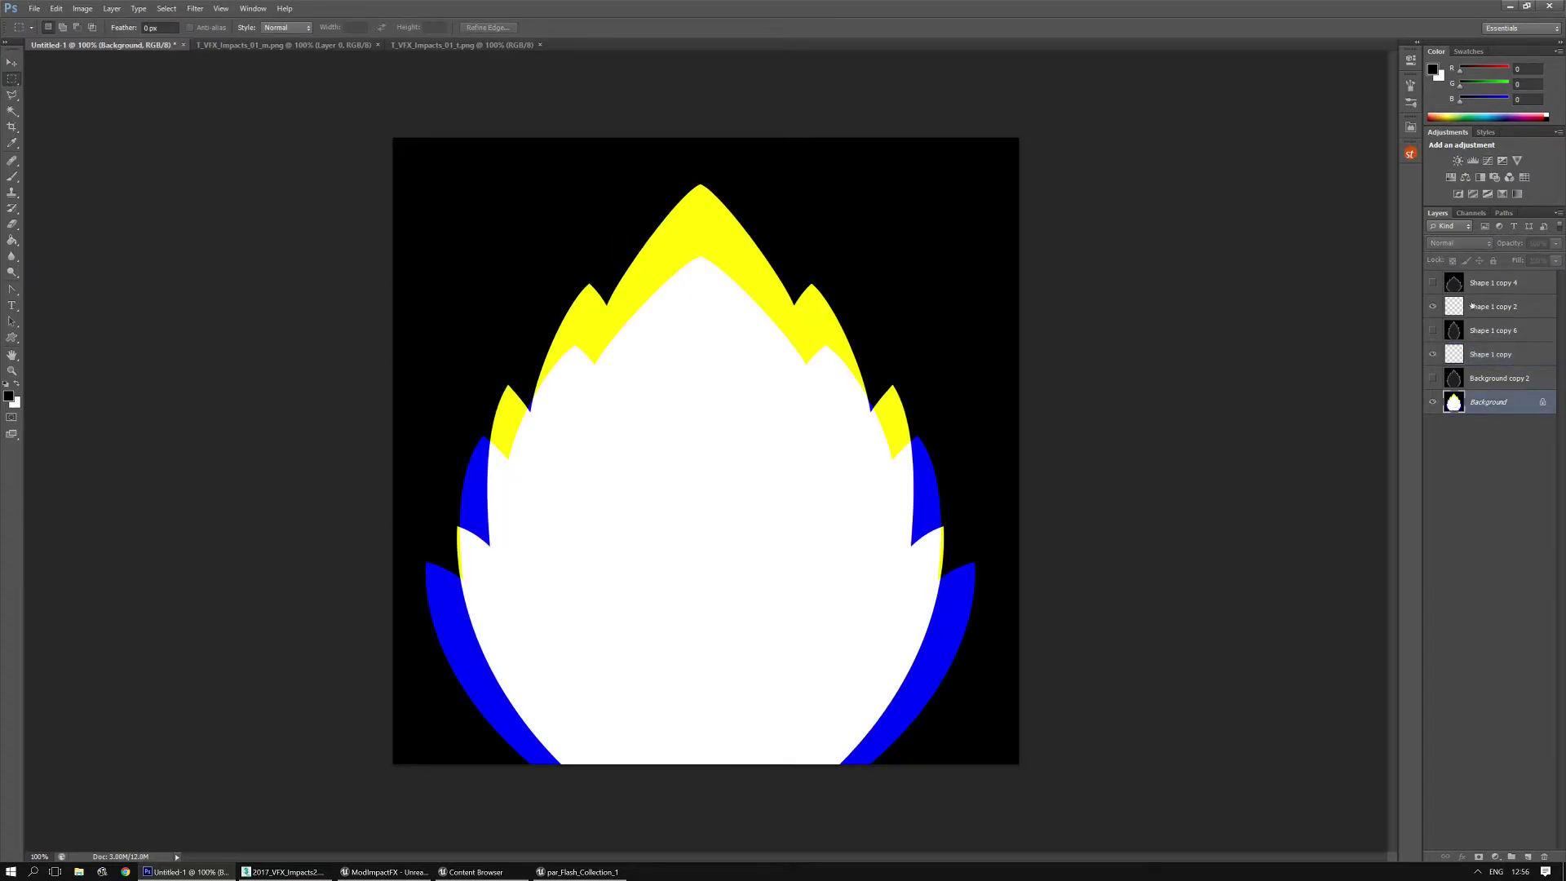
pyautogui.click(1471, 213)
pyautogui.click(1451, 278)
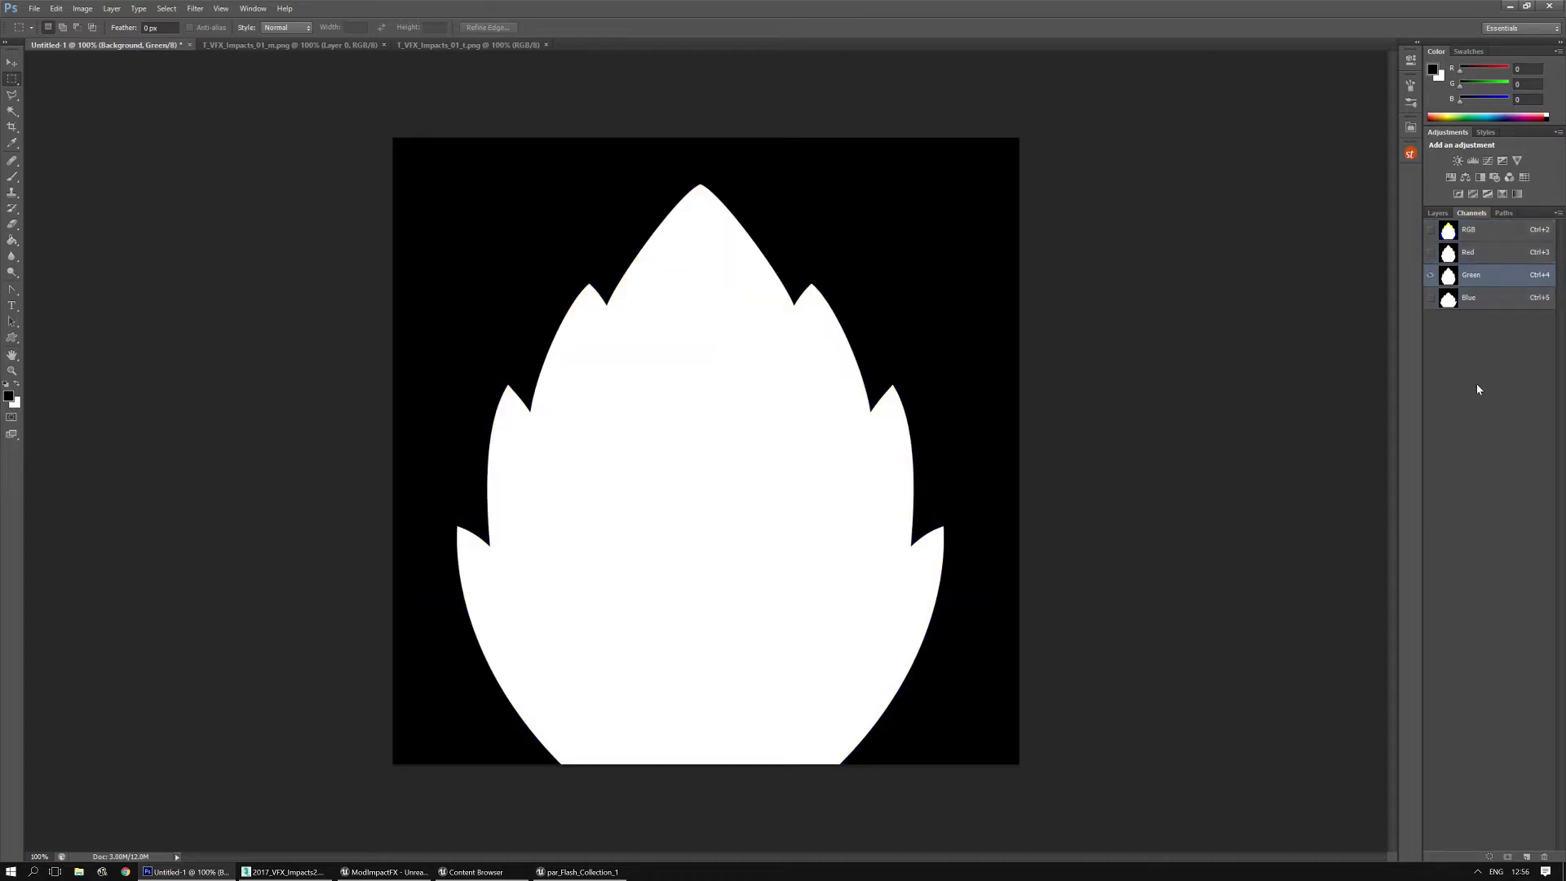
pyautogui.hotkey('ctrl', 'v')
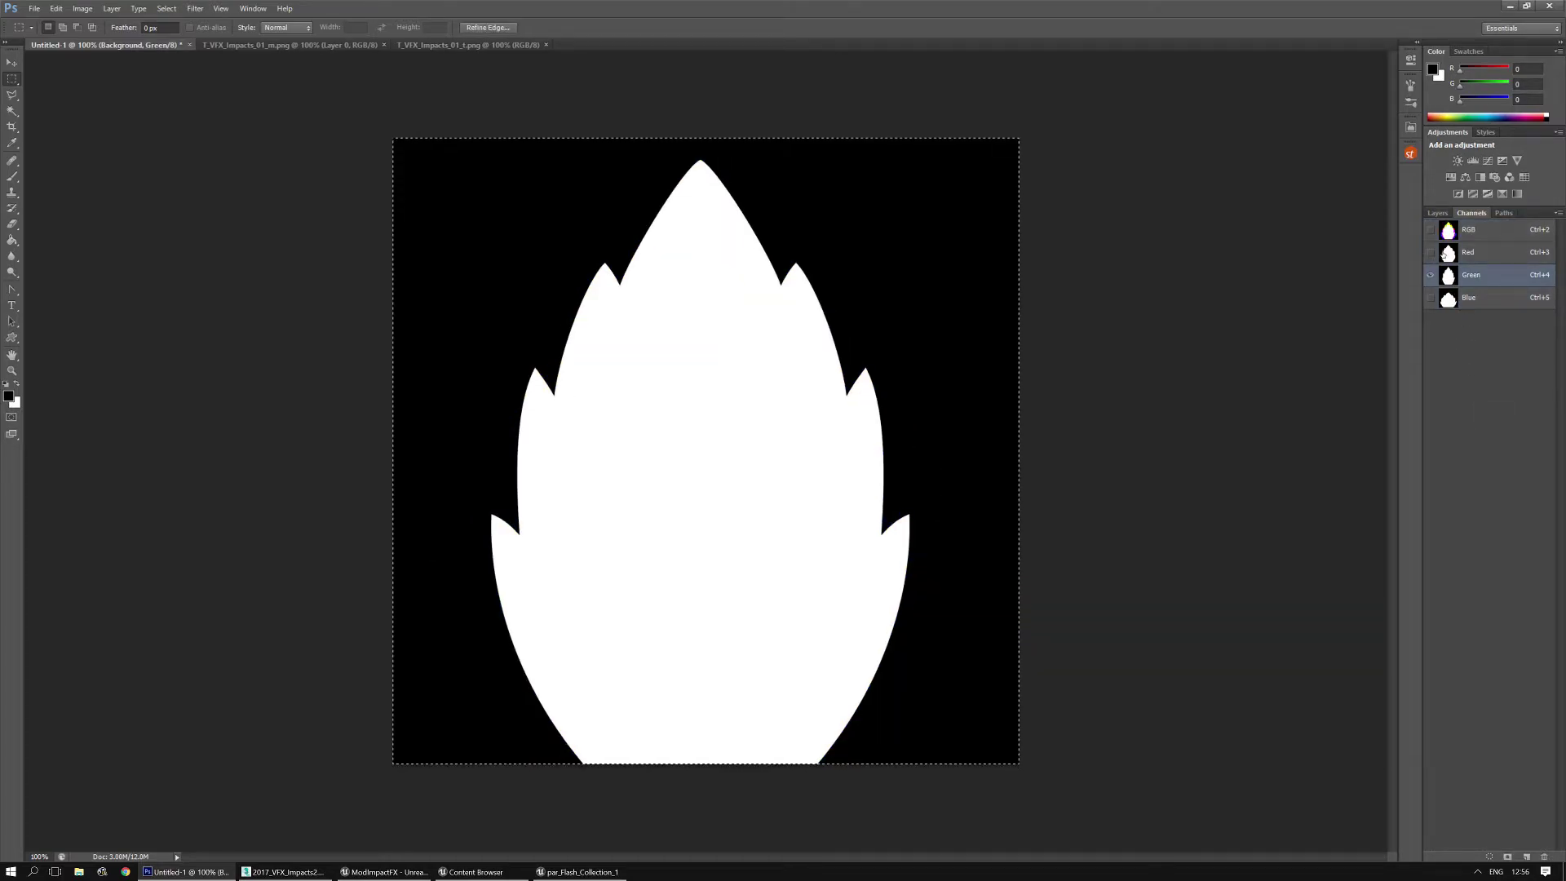
pyautogui.click(1431, 231)
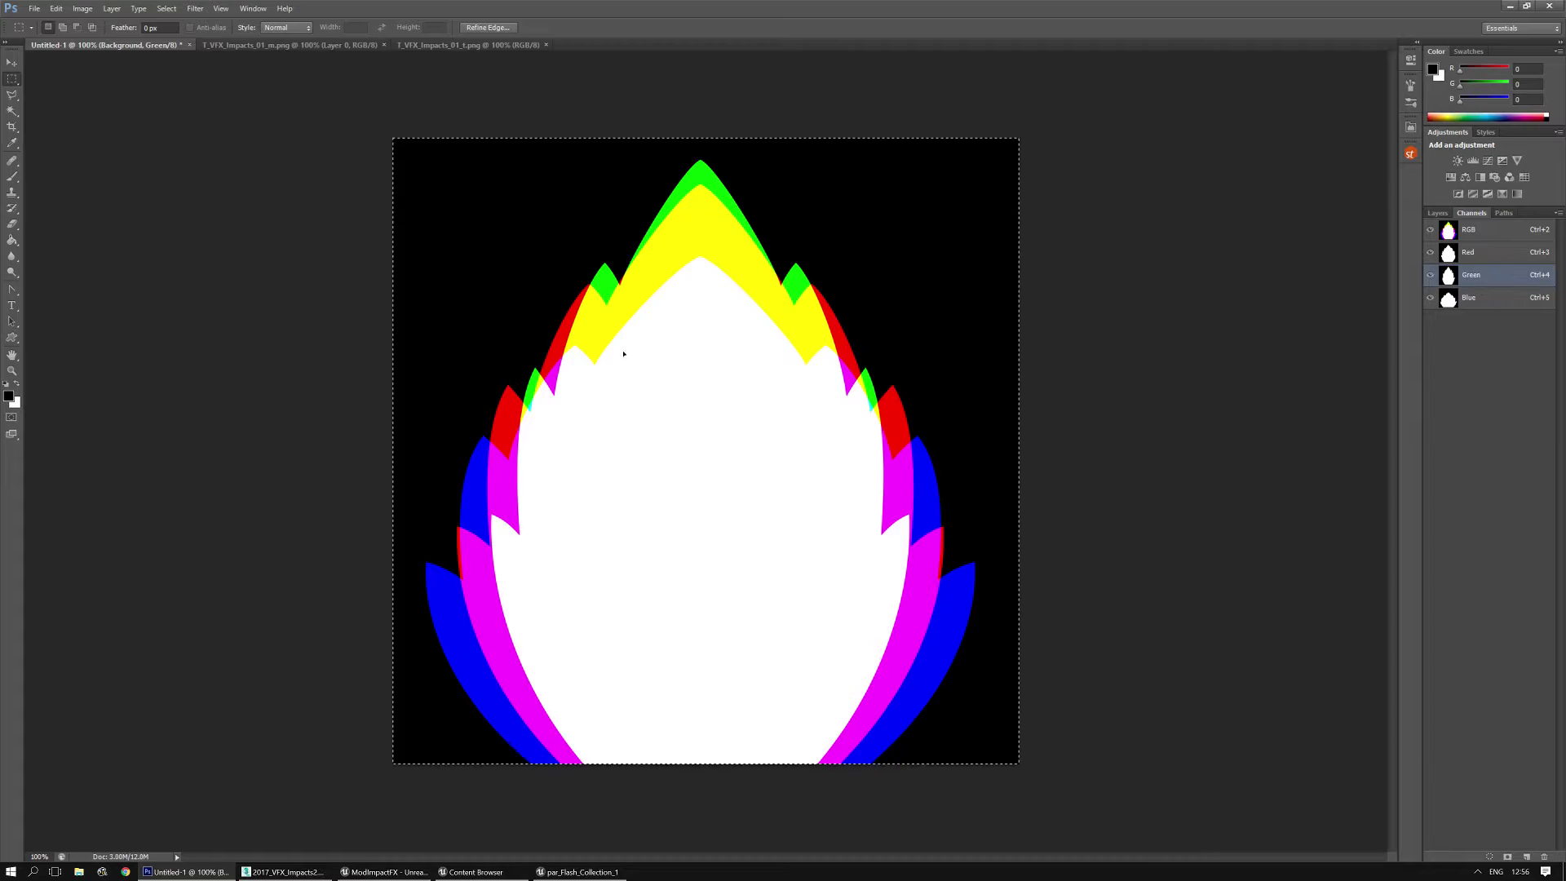
# Step: Compare with all channels of the T_VFX_Impacts_01_m.png reference, then return to Untitled-1
pyautogui.click(275, 47)
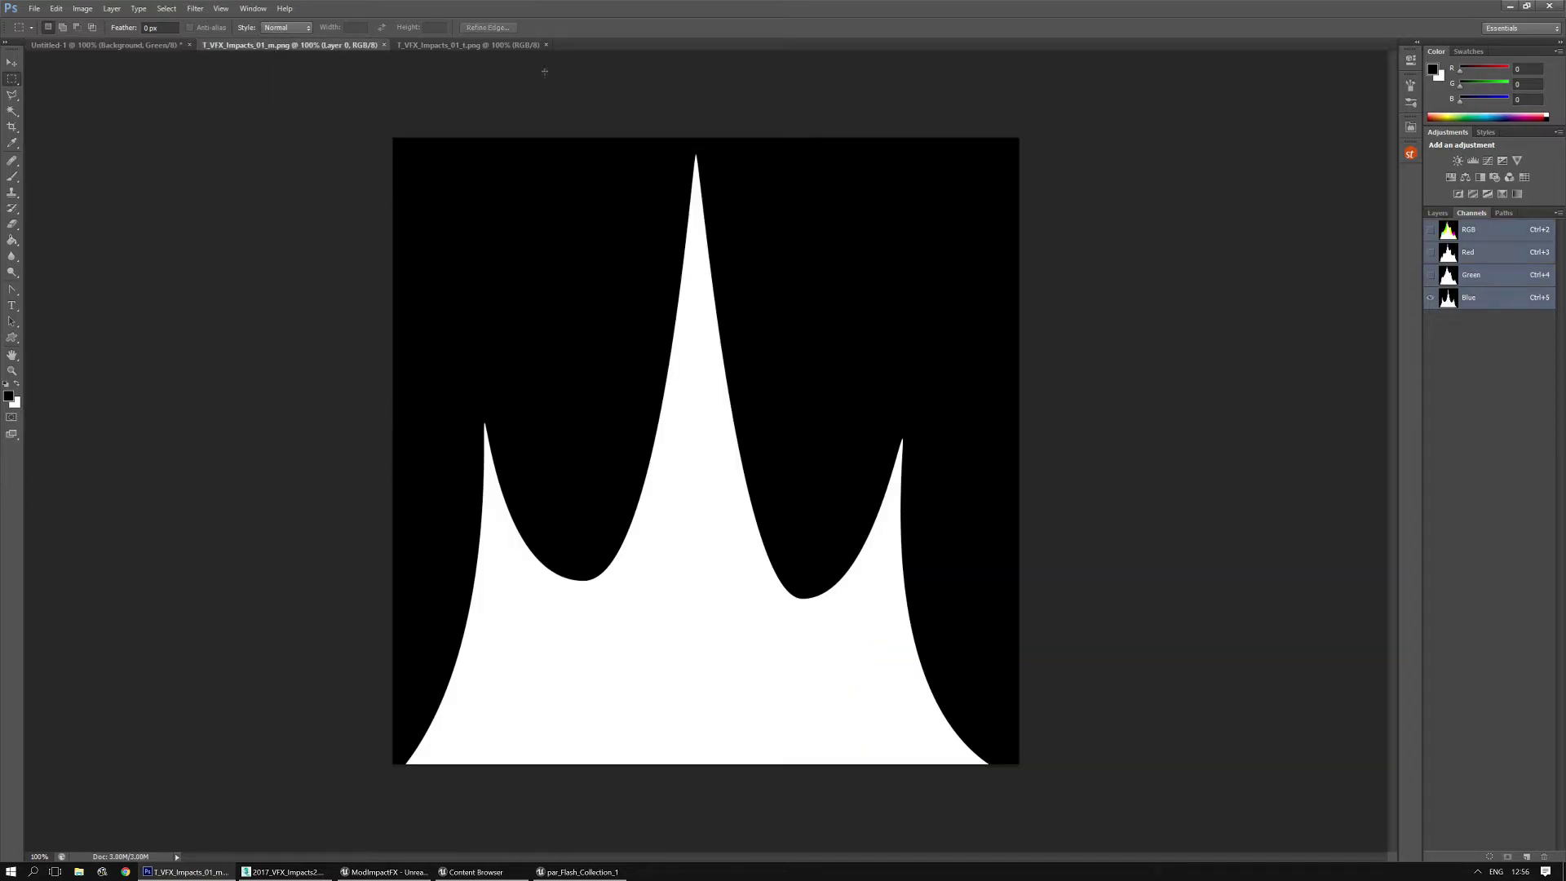
pyautogui.moveTo(1431, 253); pyautogui.dragTo(1428, 276)
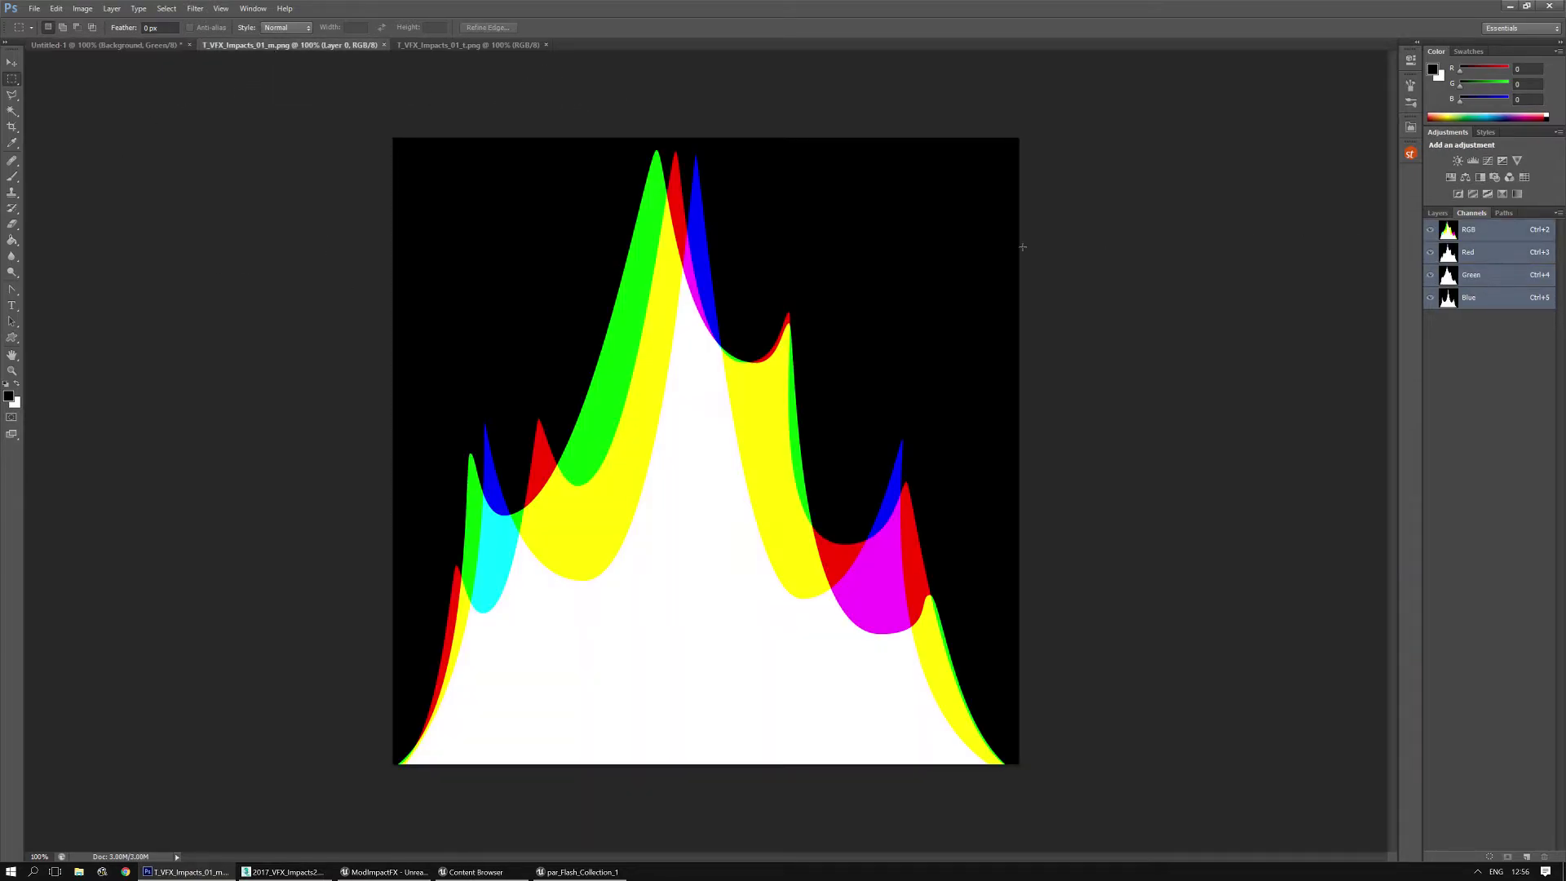
pyautogui.click(116, 46)
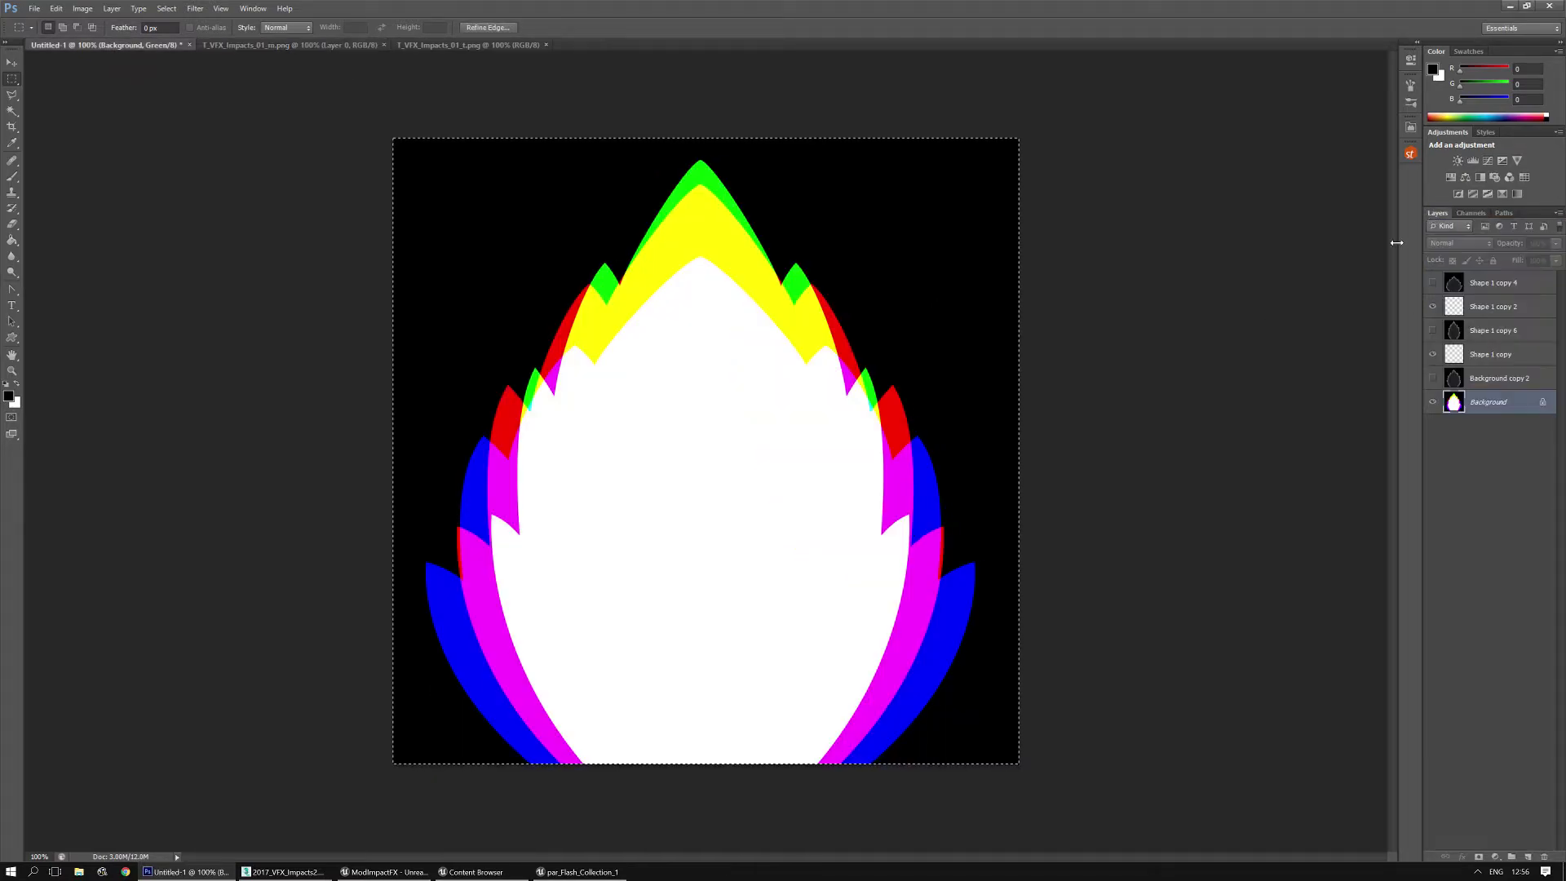
# Step: Save the composite as PNG T_VFX_Impacts_04_m.png in the Textures folder, accepting default PNG options
pyautogui.click(33, 9)
pyautogui.click(51, 156)
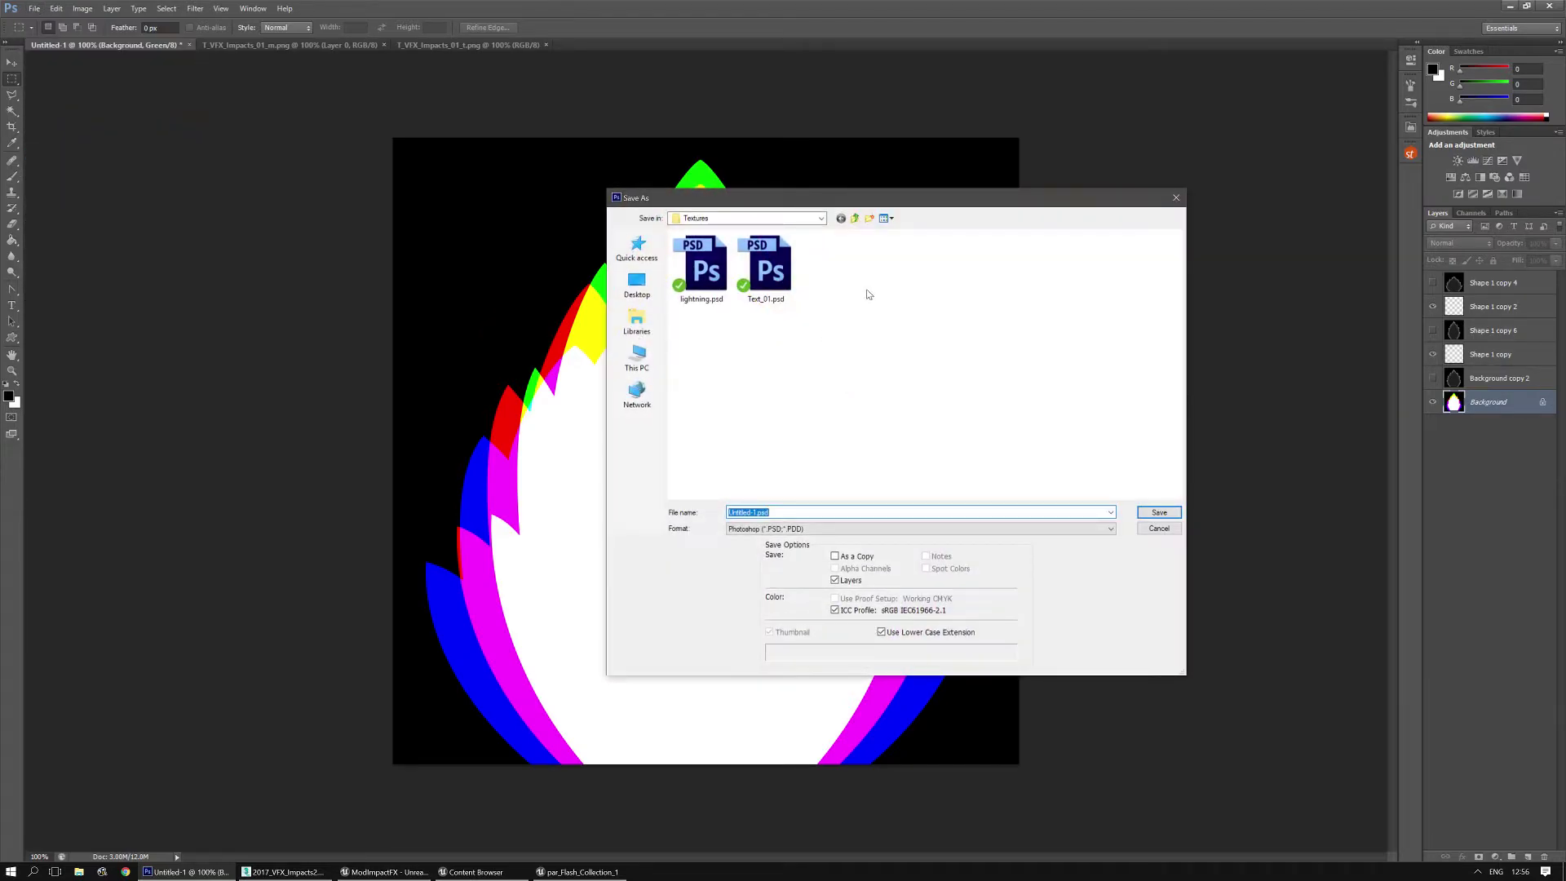
pyautogui.click(832, 528)
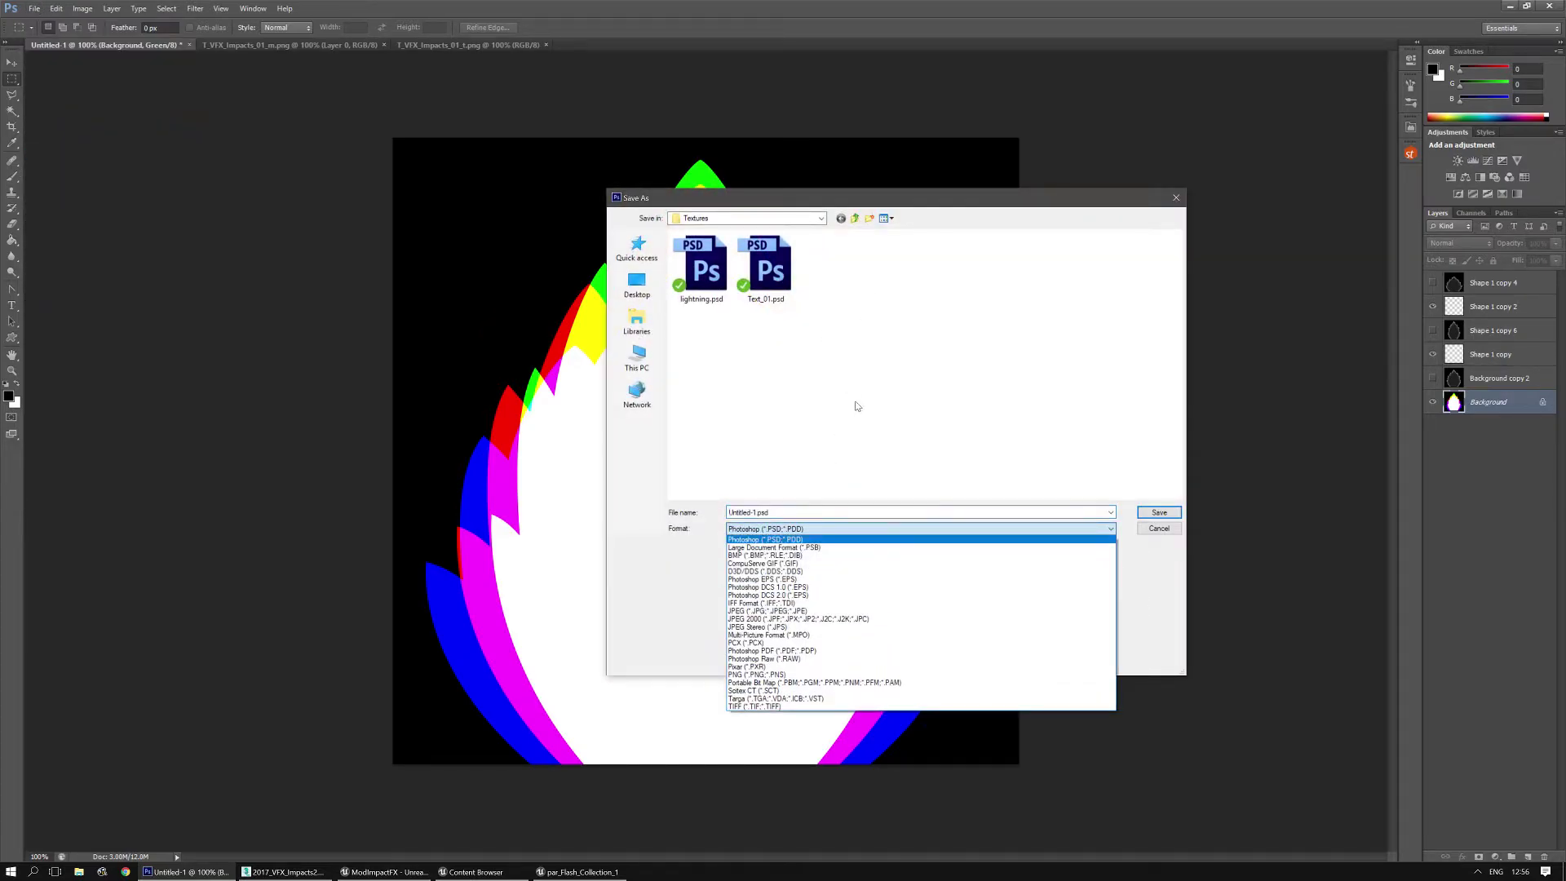
pyautogui.click(795, 675)
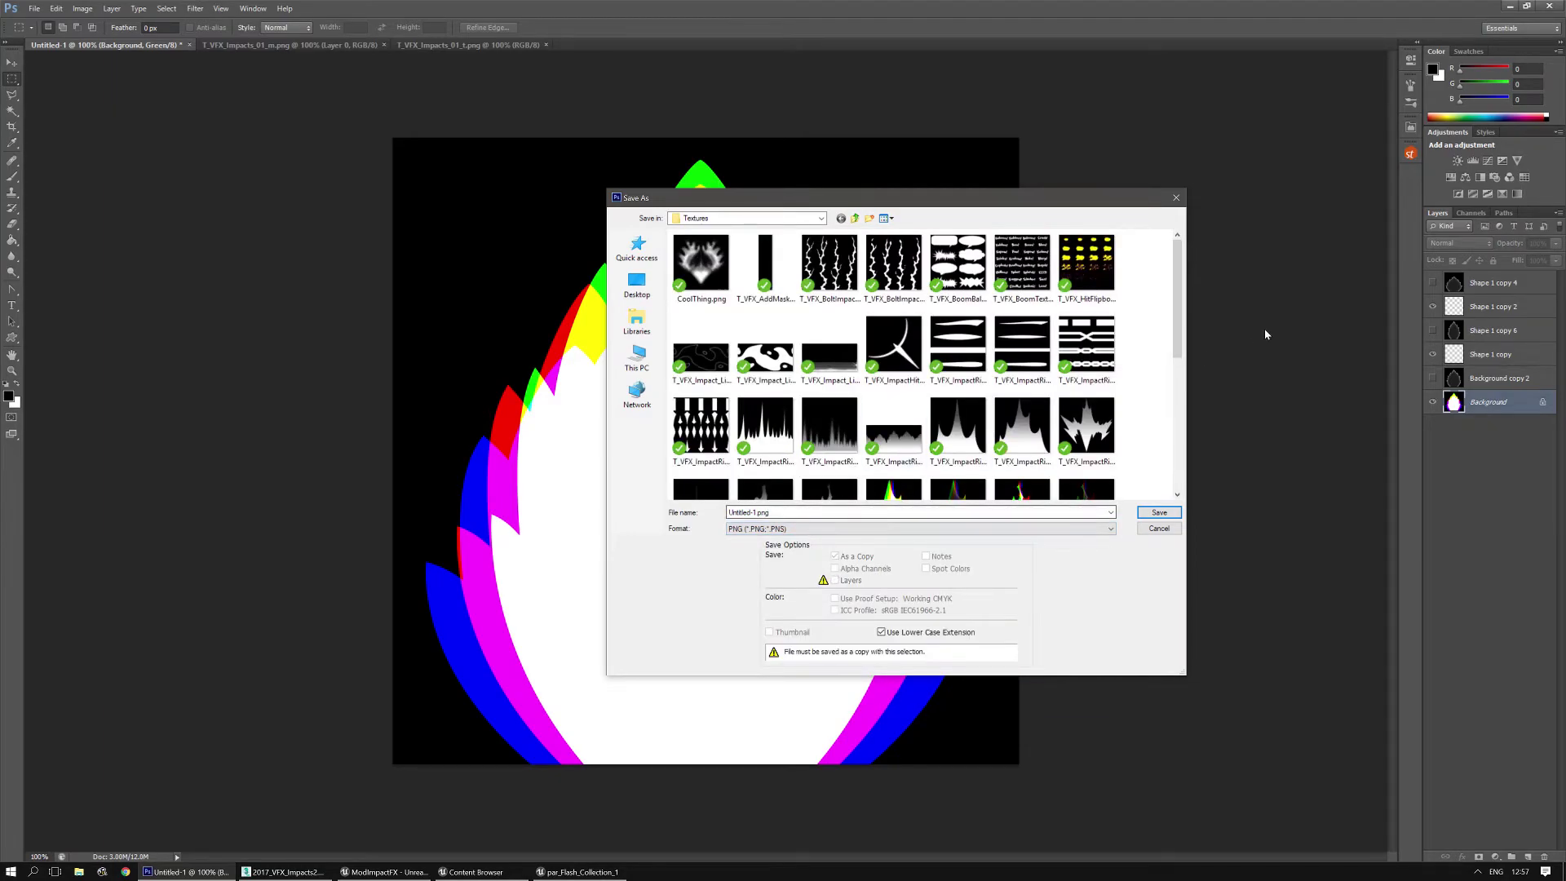
pyautogui.moveTo(1173, 292); pyautogui.dragTo(1174, 353)
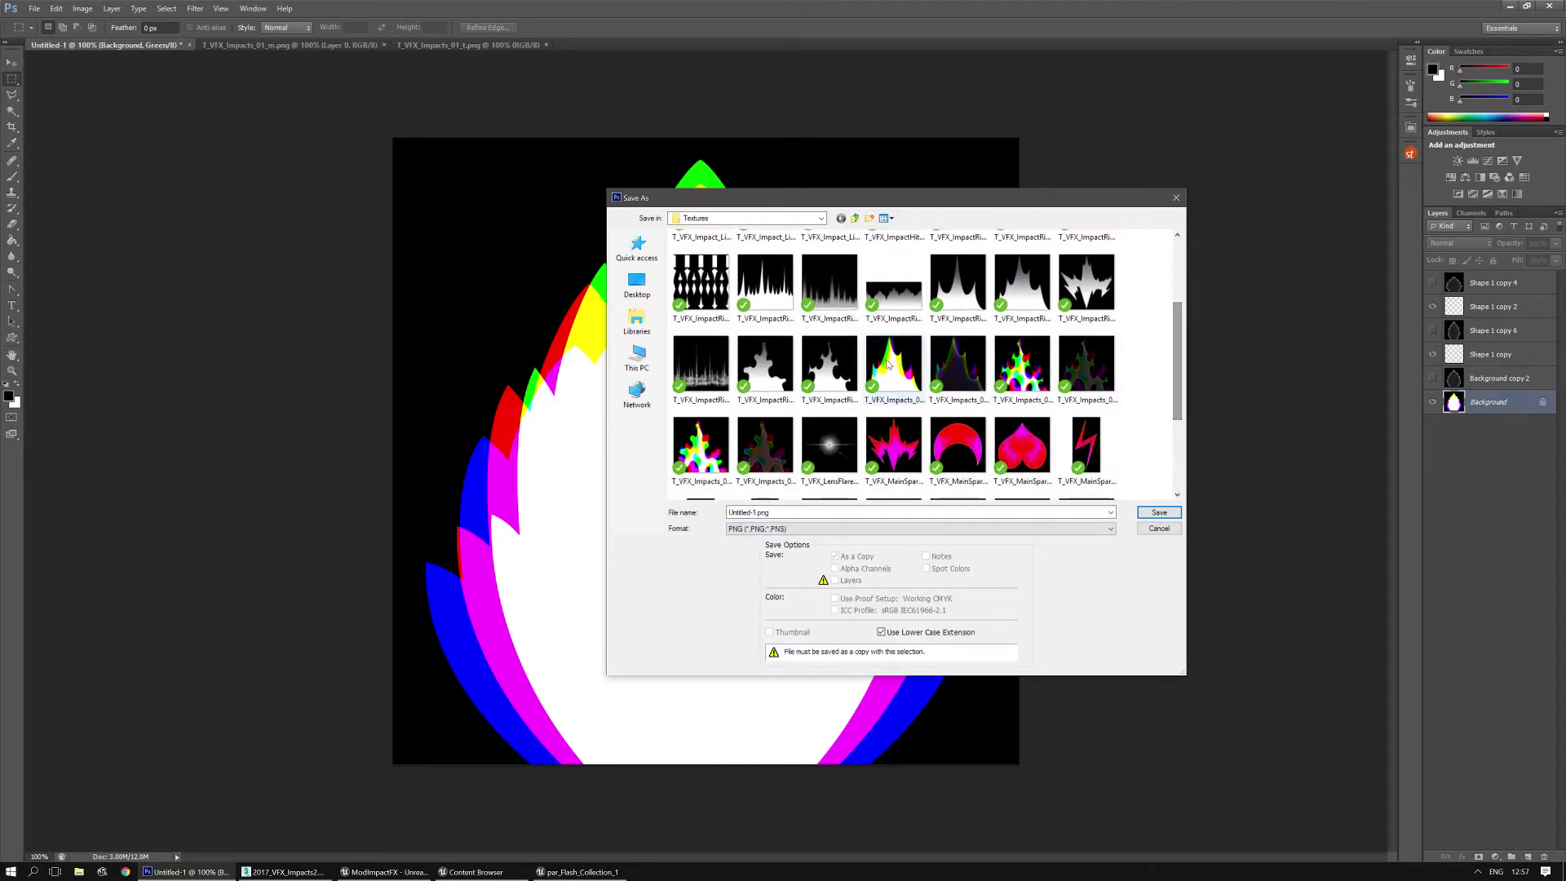
pyautogui.click(700, 444)
pyautogui.click(883, 513)
pyautogui.click(787, 512)
pyautogui.press('BackSpace')
pyautogui.write('4_m')
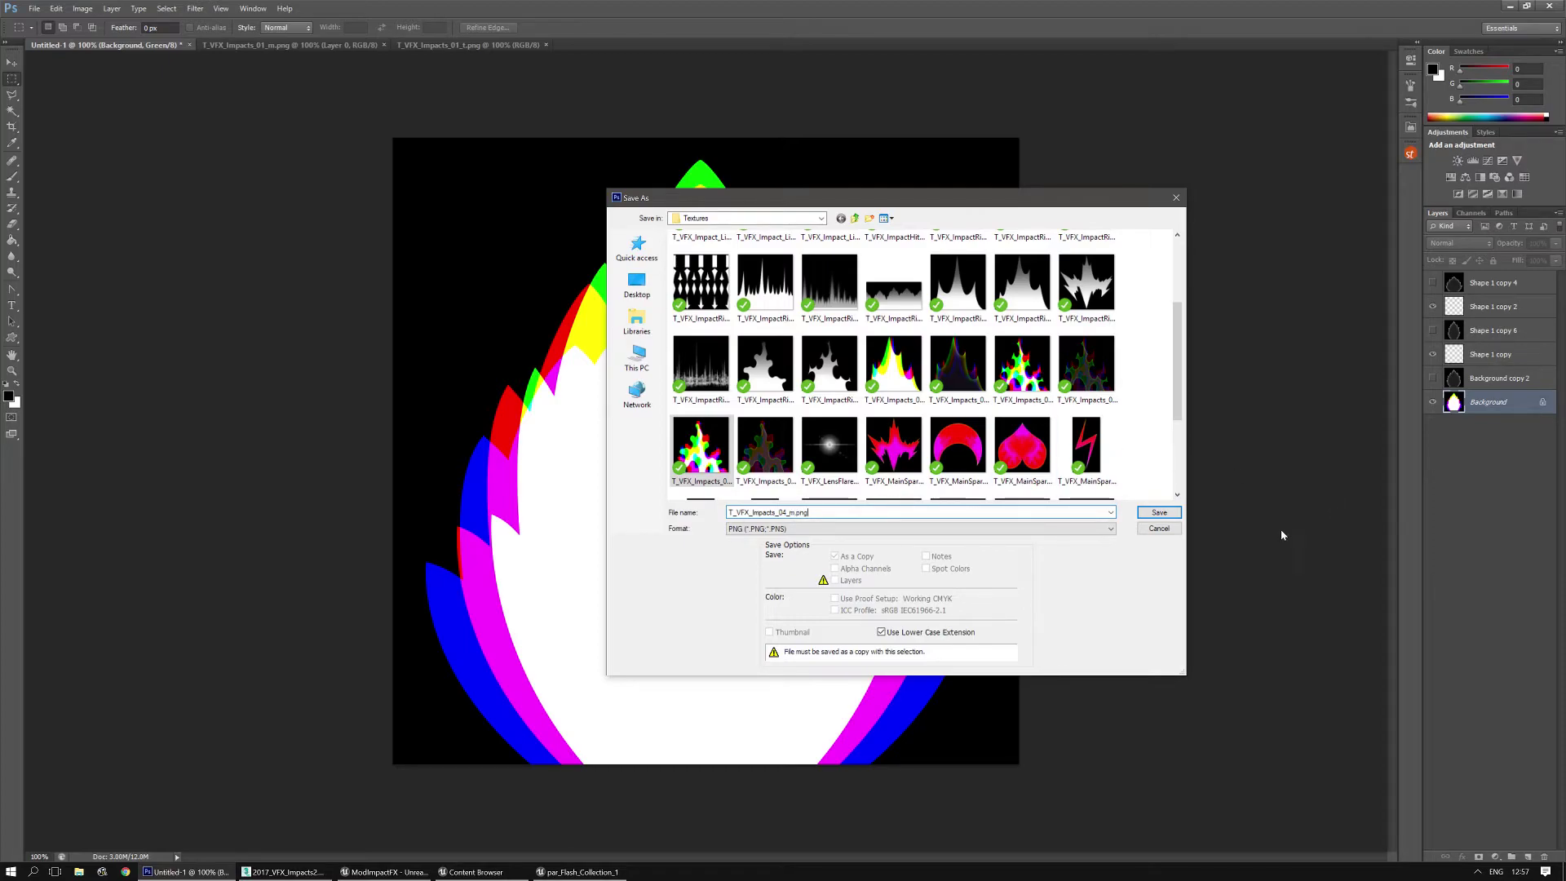
pyautogui.click(1159, 513)
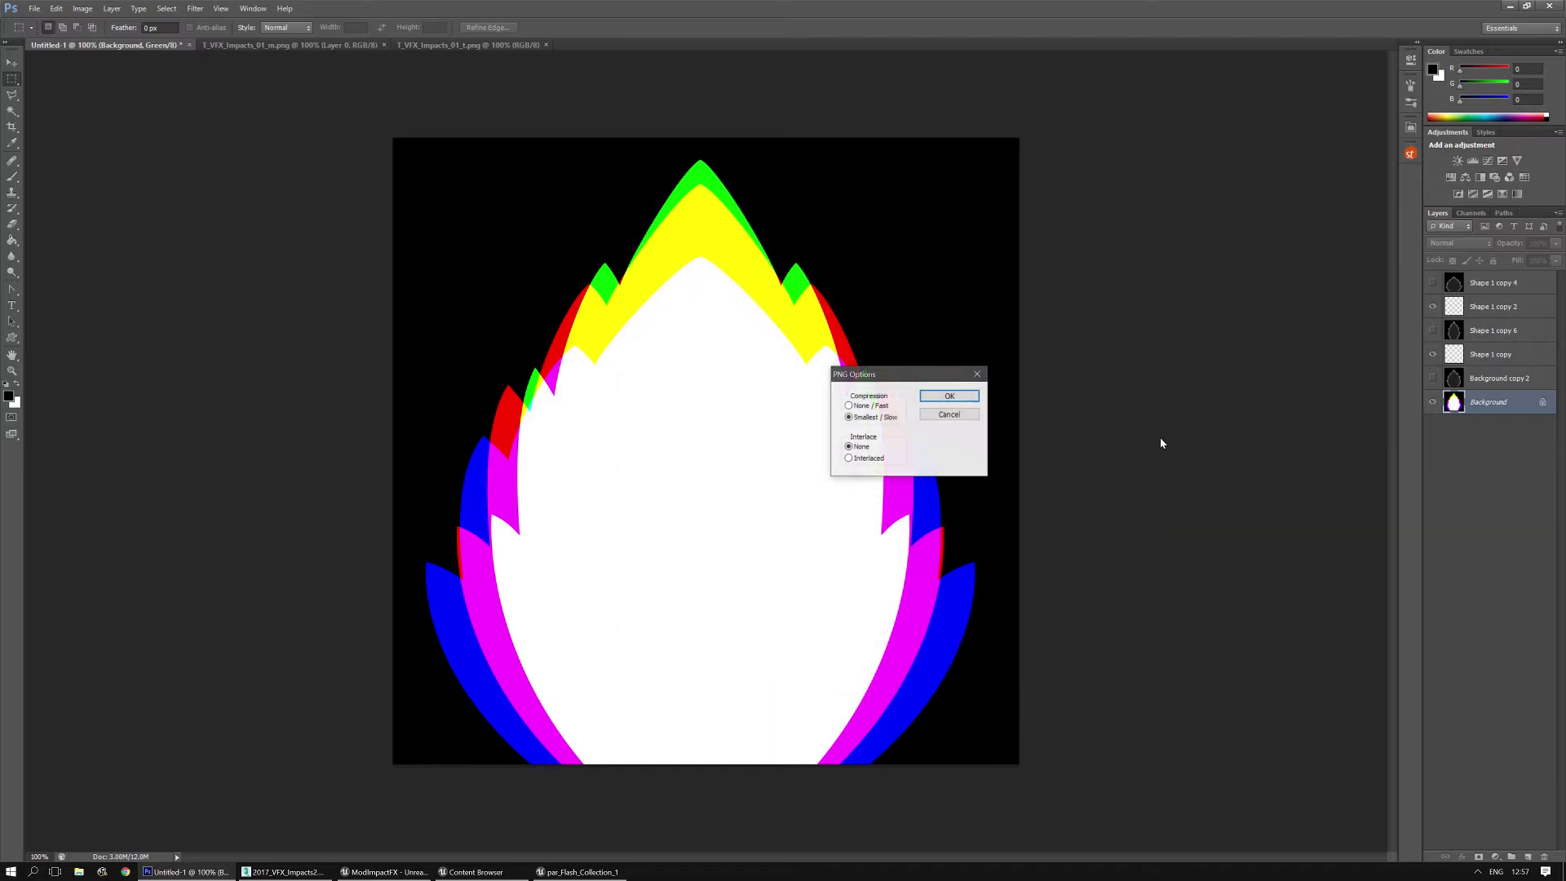
pyautogui.click(944, 396)
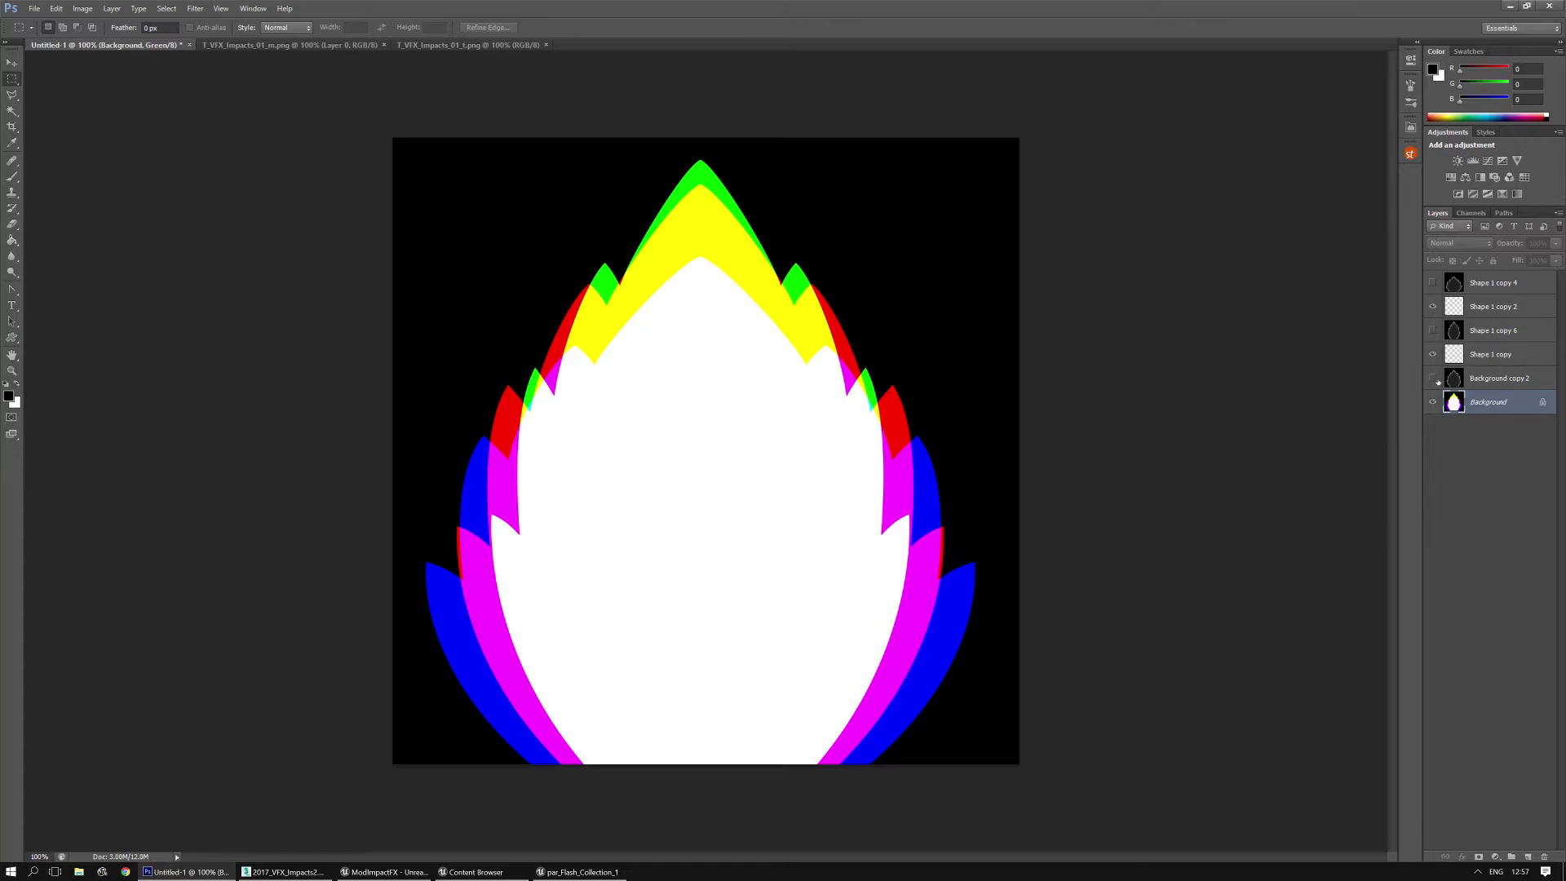
# Step: Merge the Background copy 2 layer into the Background layer
pyautogui.click(1433, 378)
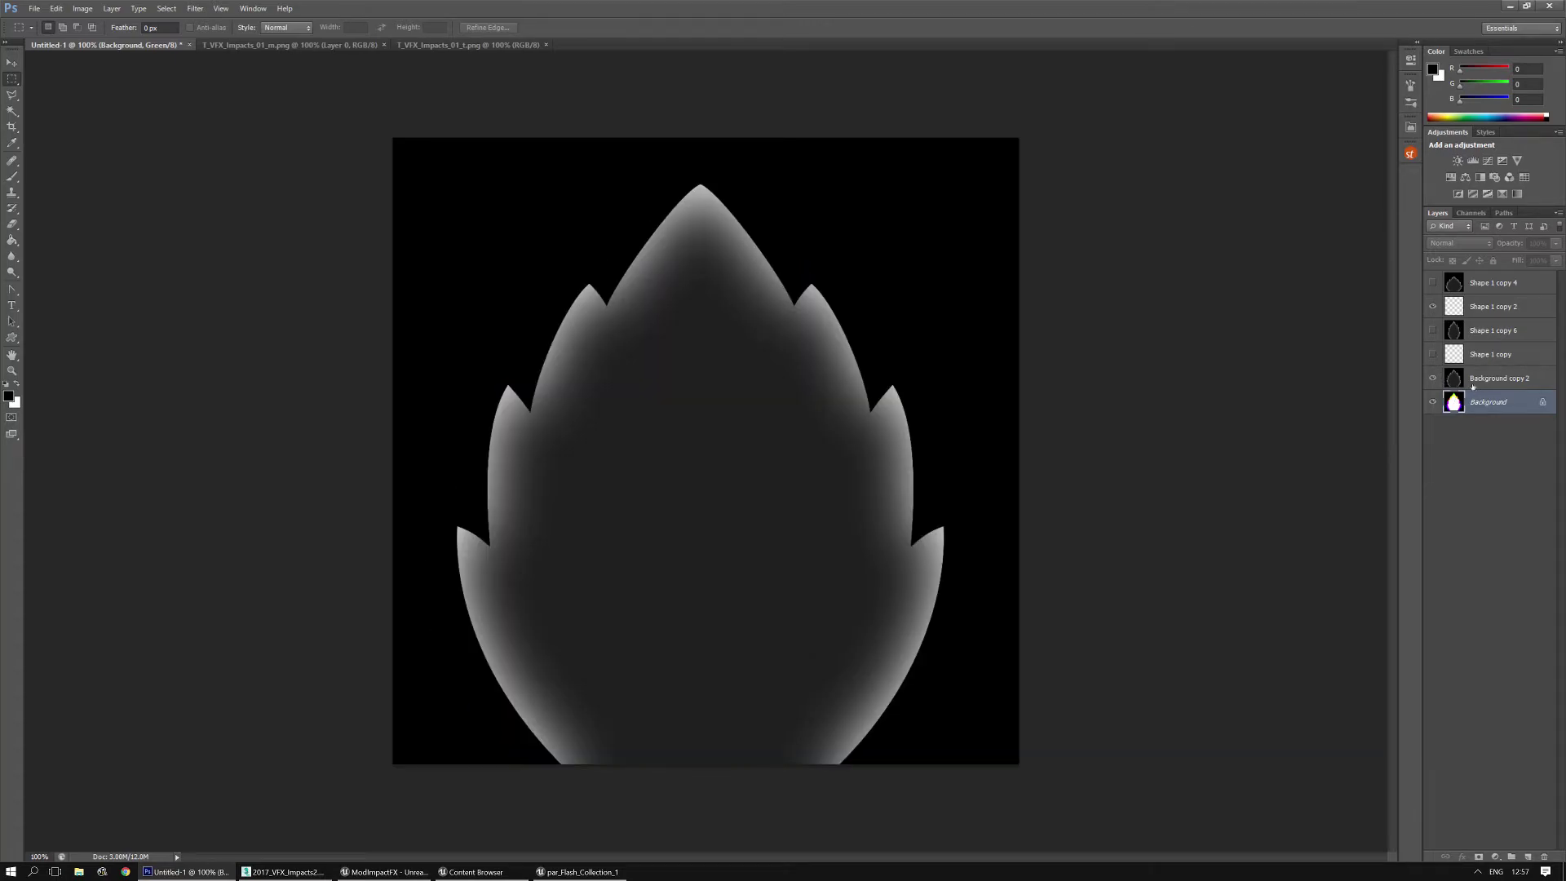
pyautogui.click(1459, 380)
pyautogui.keyDown('shift'); pyautogui.click(1454, 401); pyautogui.keyUp('shift')
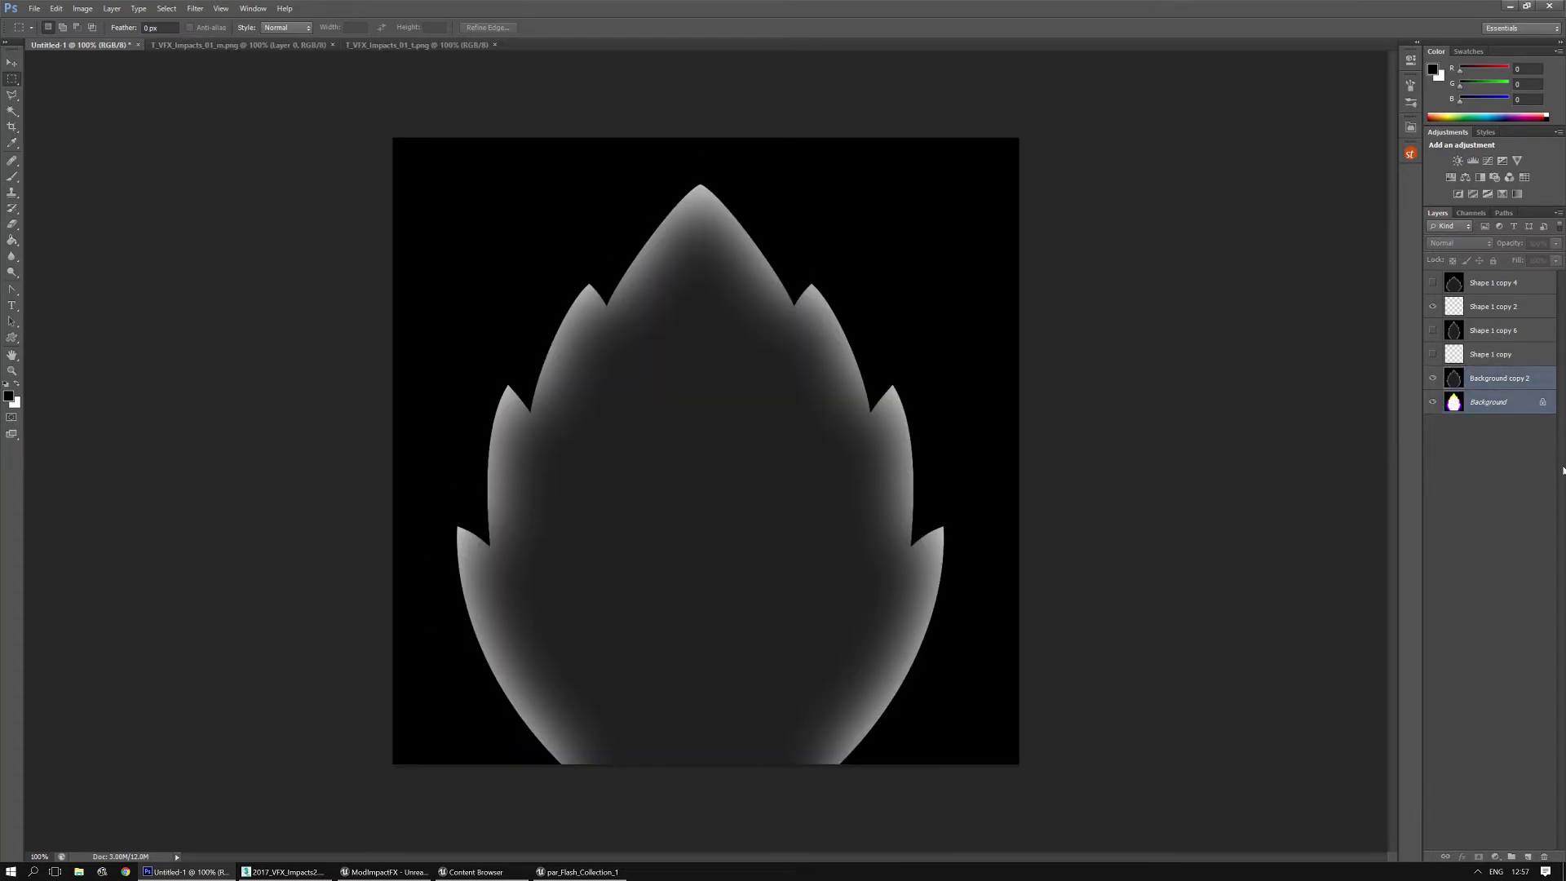
pyautogui.hotkey('ctrl', 'e')
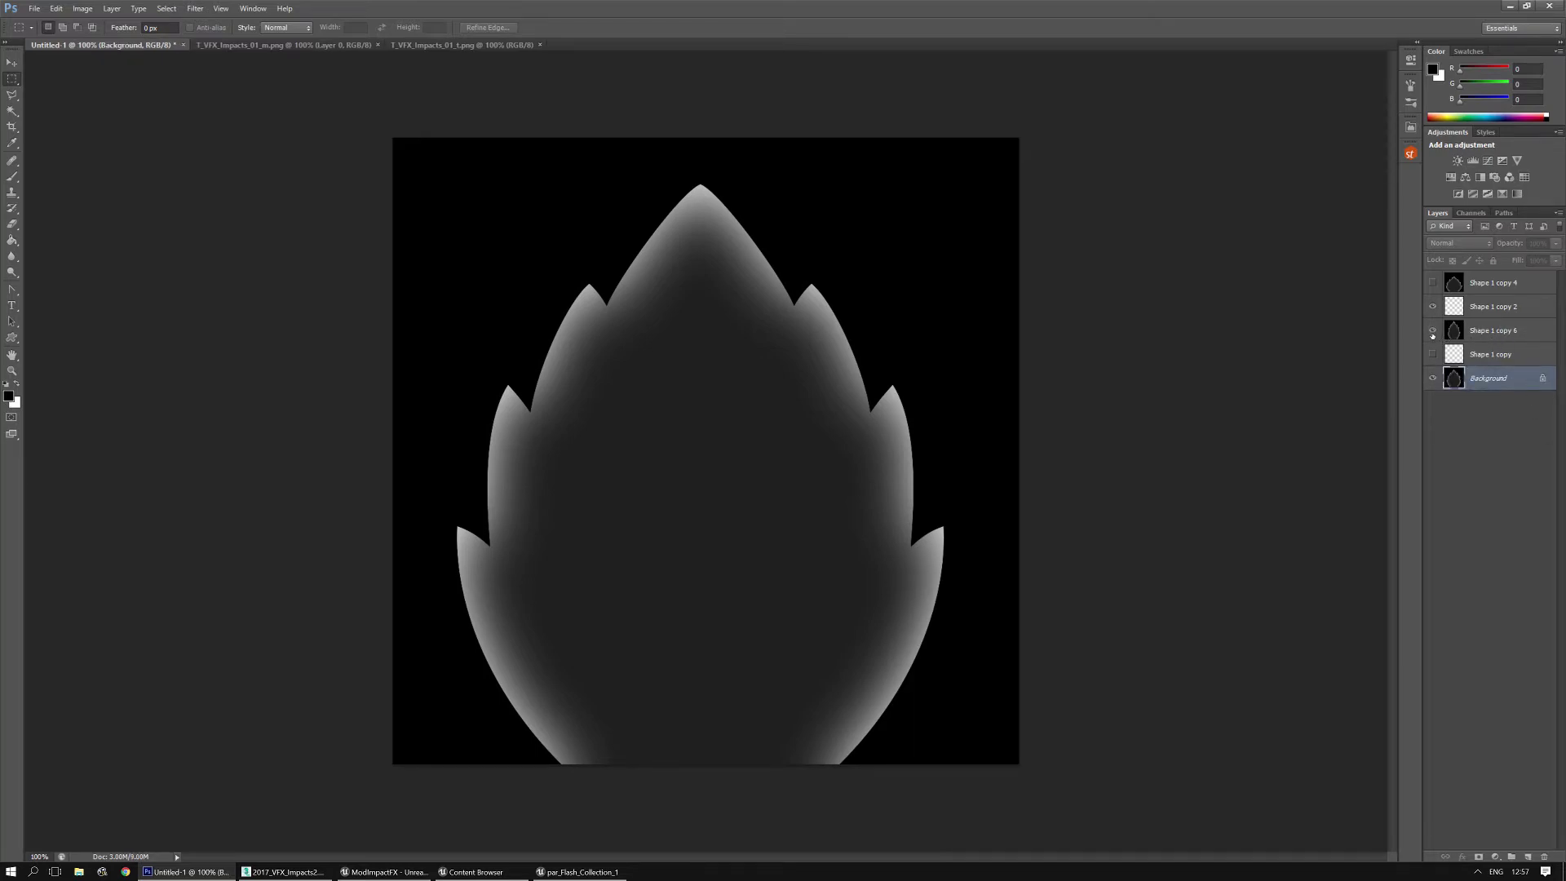
# Step: Merge Shape 1 copy into Shape 1 copy 6, and Shape 1 copy 2 into Shape 1 copy 4
pyautogui.click(1433, 354)
pyautogui.click(1461, 330)
pyautogui.keyDown('shift'); pyautogui.click(1457, 354); pyautogui.keyUp('shift')
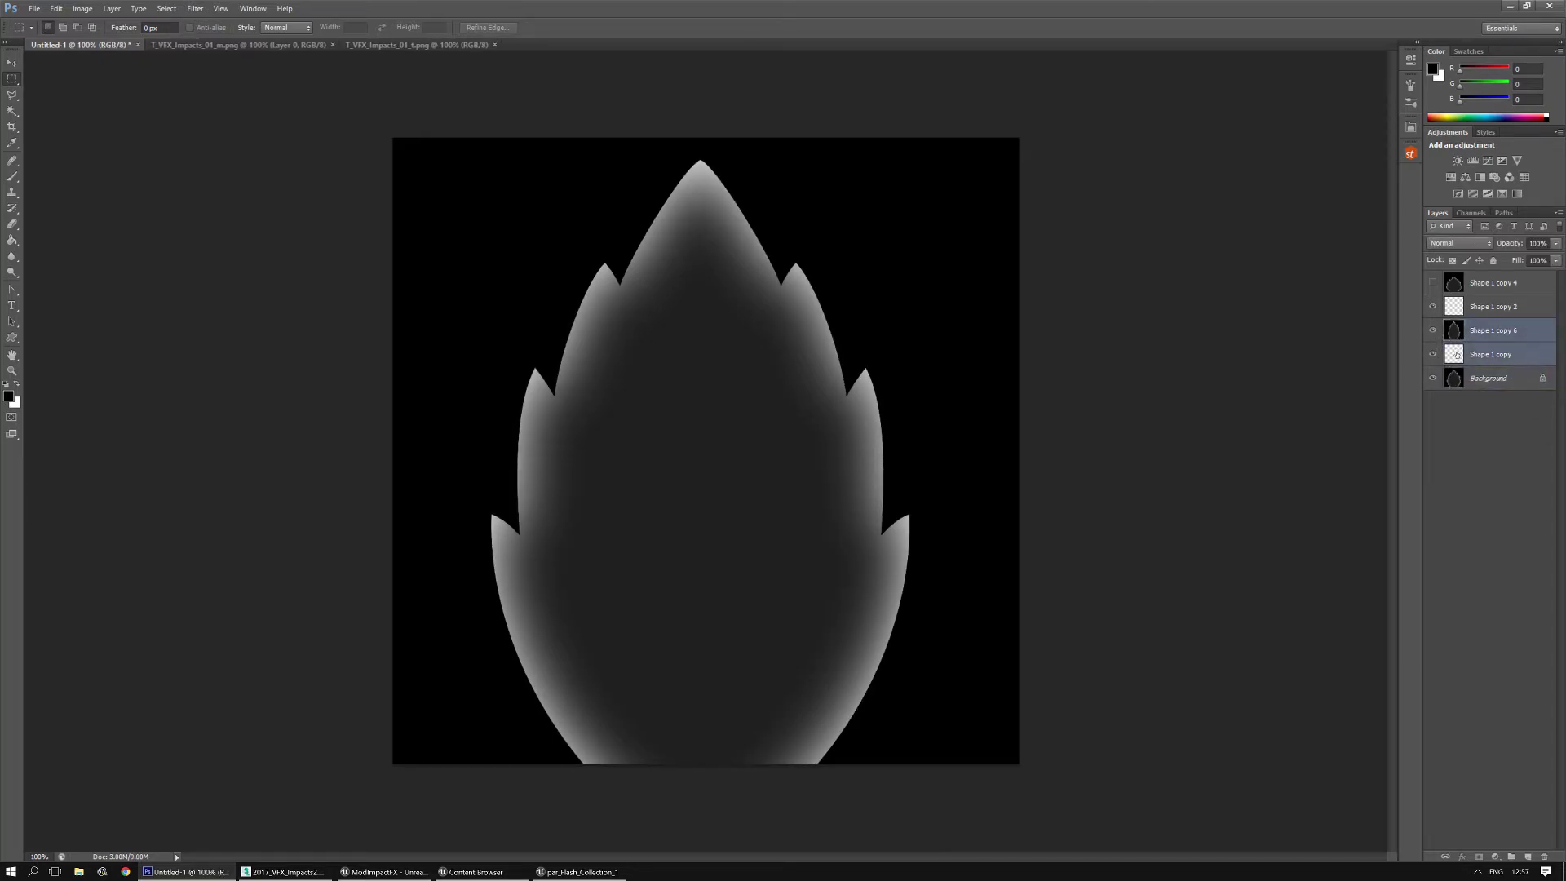
pyautogui.hotkey('ctrl', 'e')
pyautogui.click(1432, 282)
pyautogui.click(1492, 283)
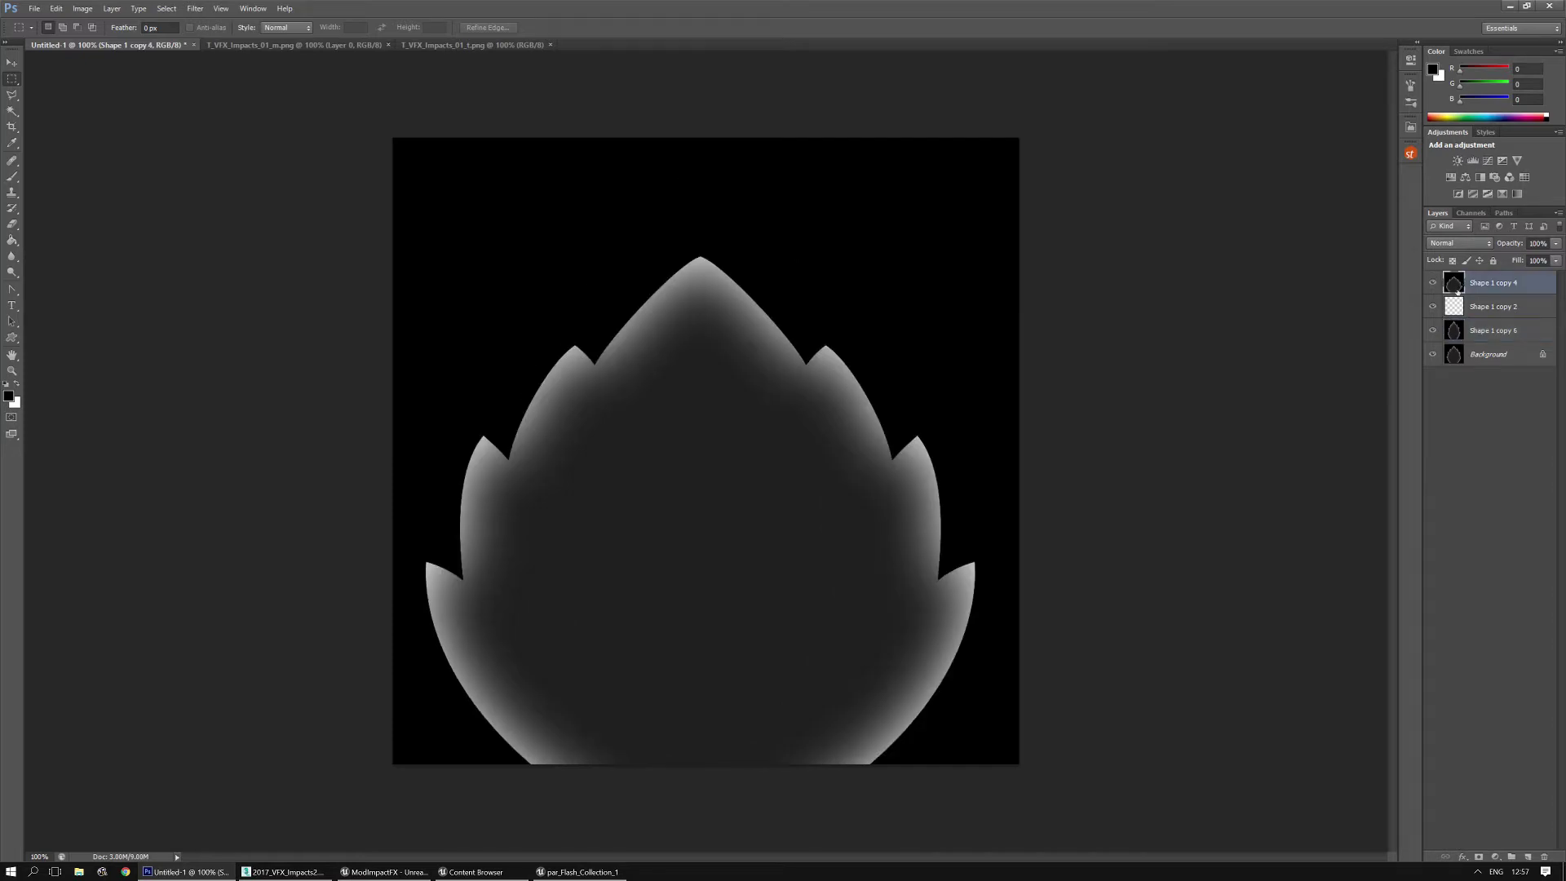
pyautogui.keyDown('shift'); pyautogui.click(1457, 310); pyautogui.keyUp('shift')
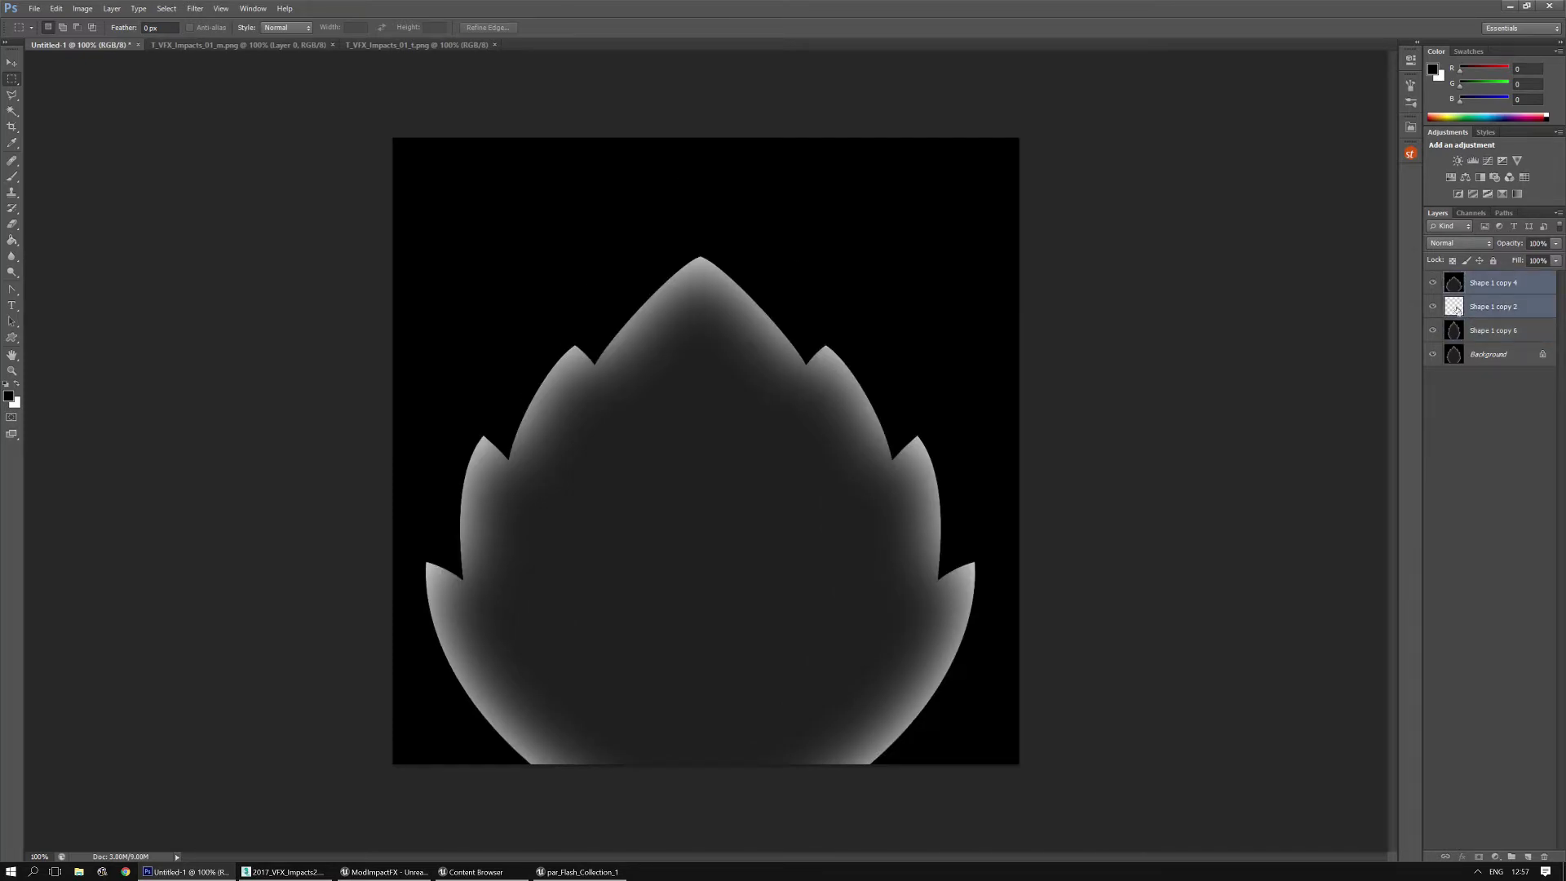
pyautogui.hotkey('ctrl', 'e')
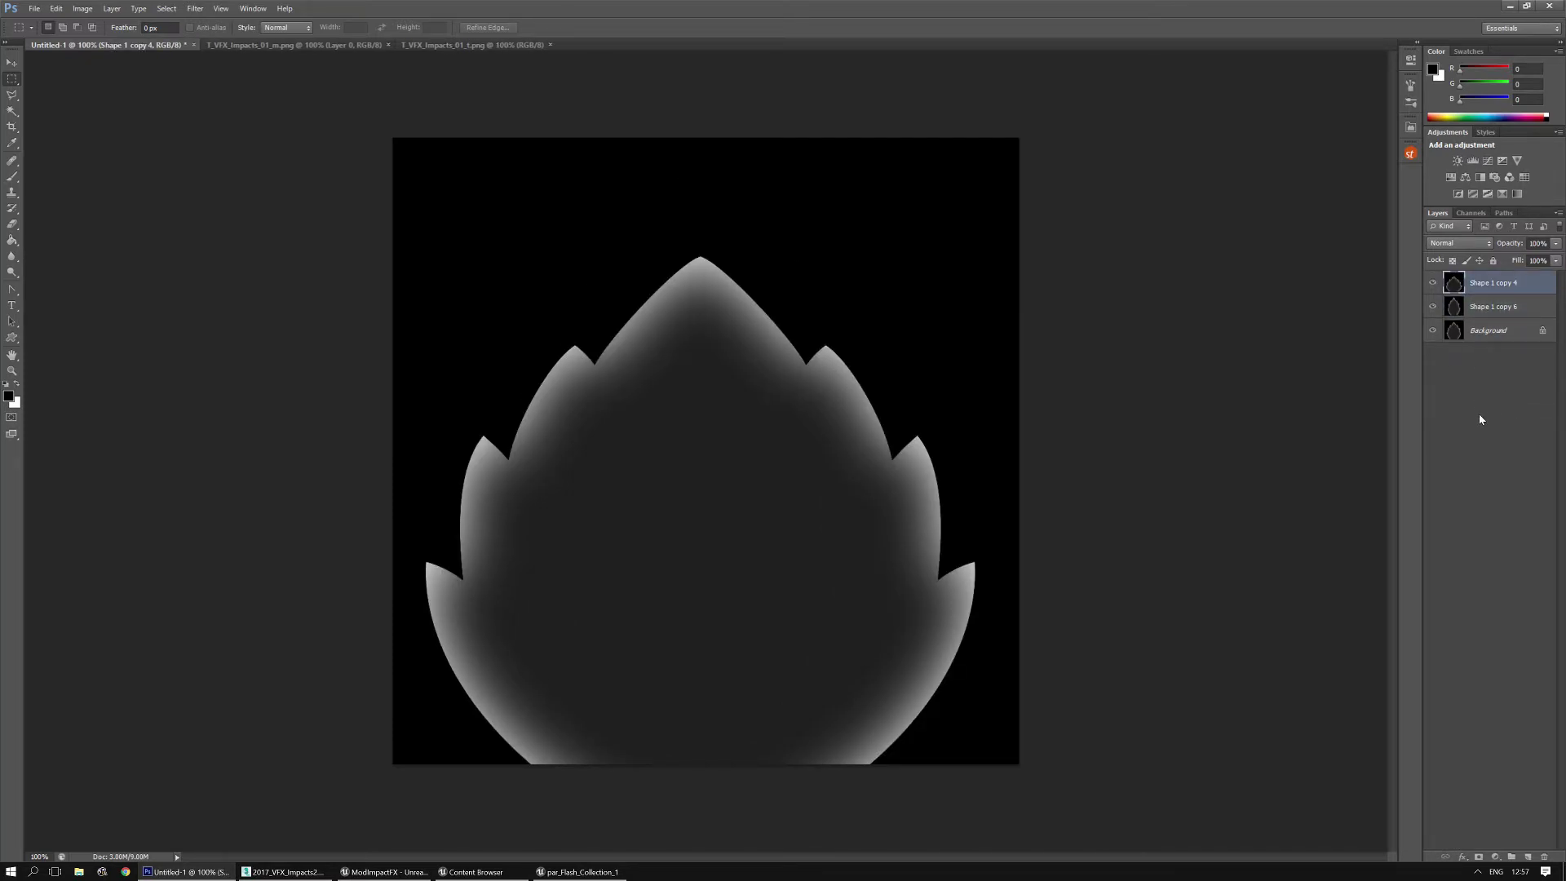
# Step: Cut the wider glowing shape and paste it into the Background's Blue channel
pyautogui.hotkey('ctrl', 'a')
pyautogui.press('Delete')
pyautogui.hotkey('ctrl', 'd')
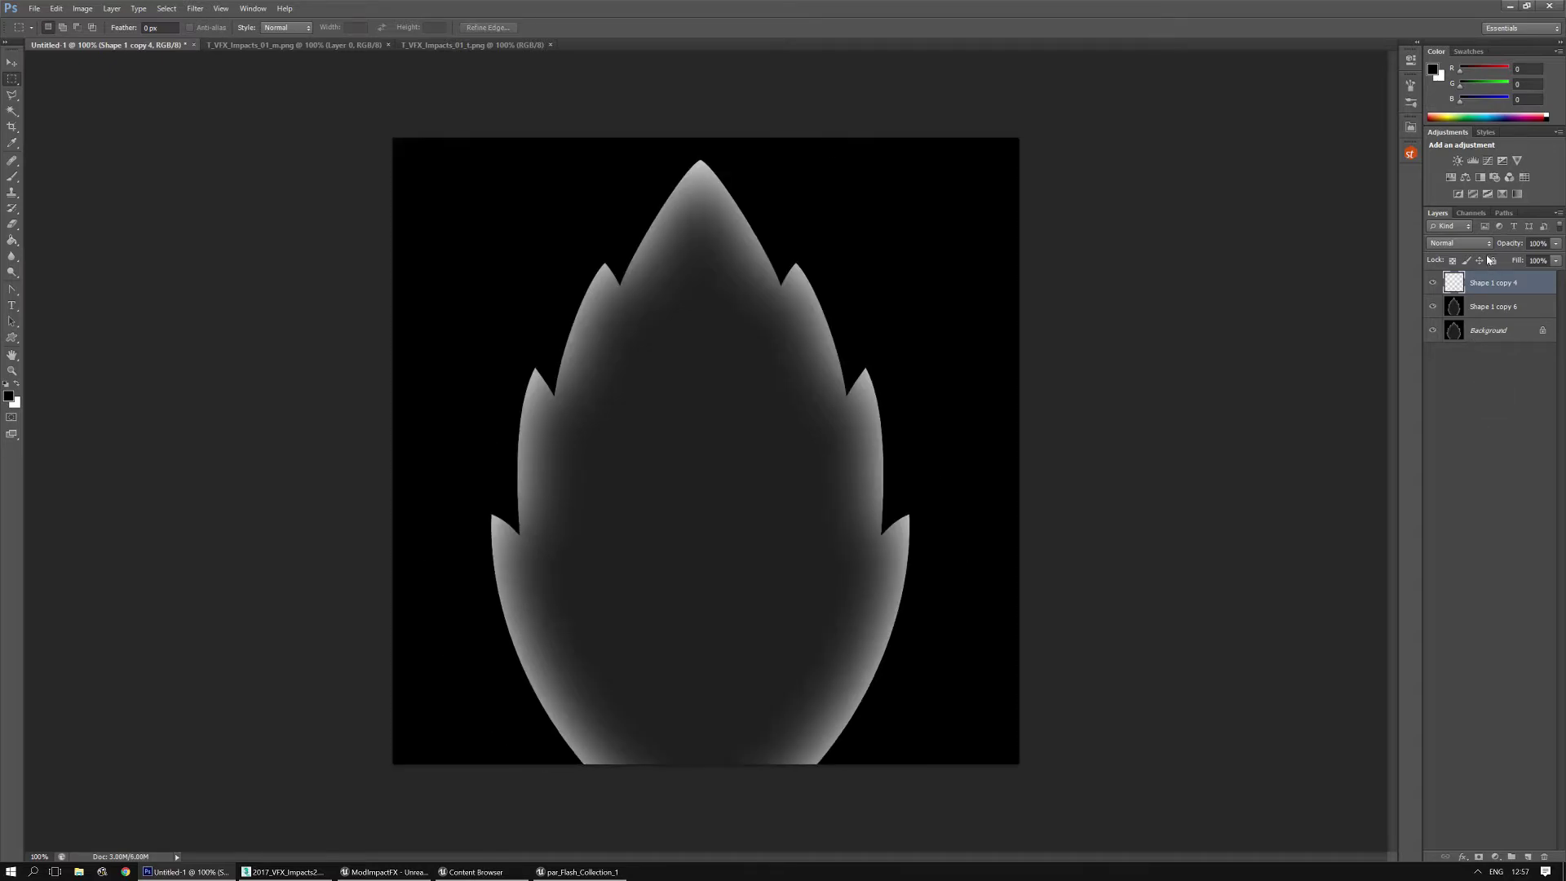
pyautogui.click(1493, 330)
pyautogui.click(1471, 213)
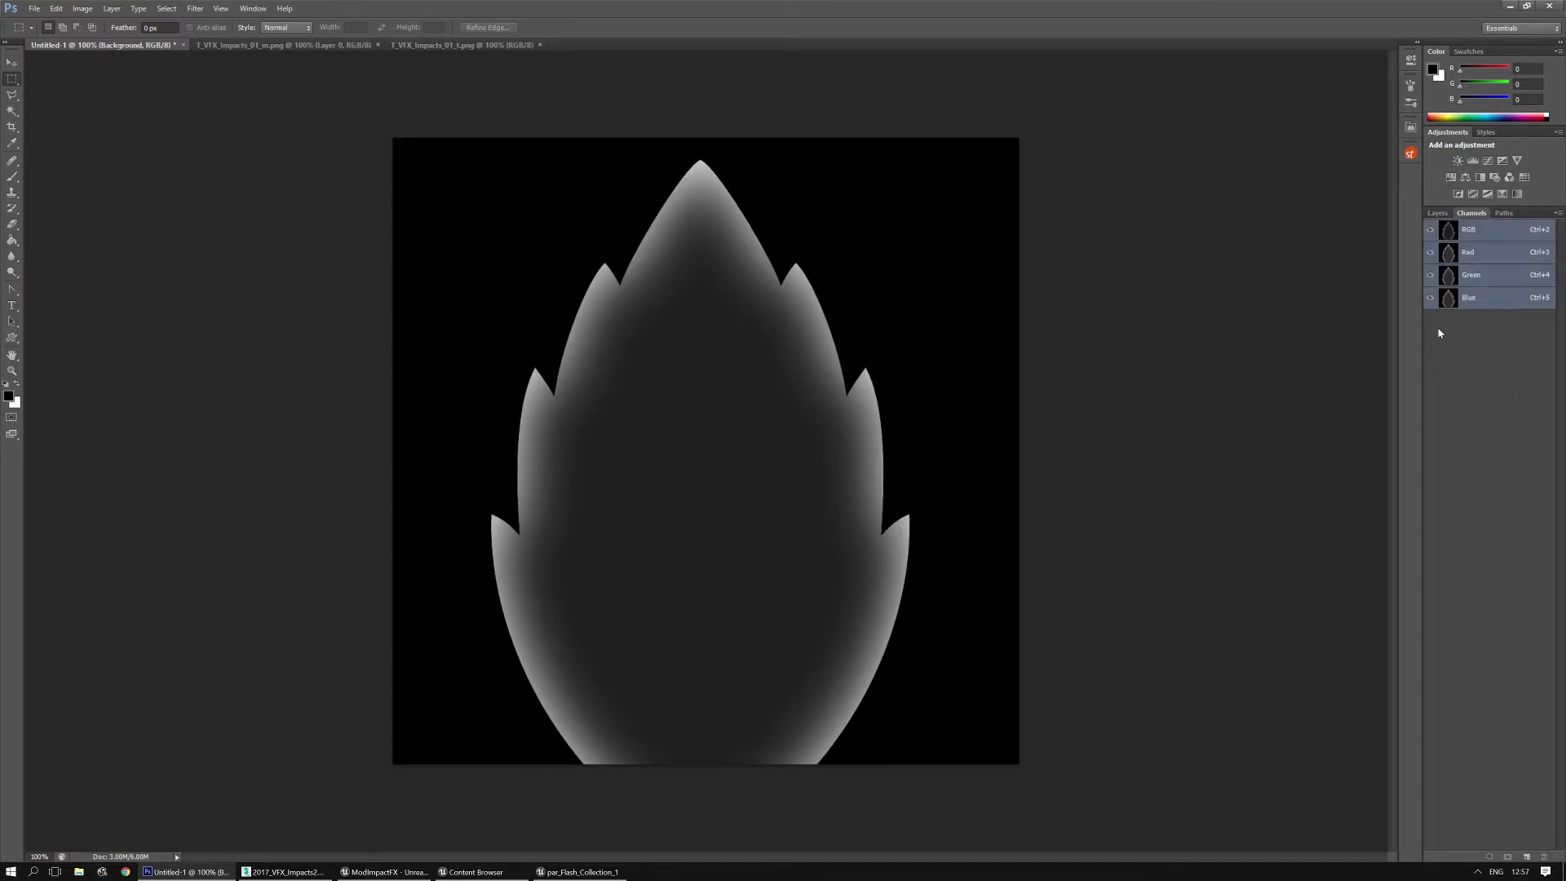
pyautogui.click(1468, 300)
pyautogui.hotkey('ctrl', 'a')
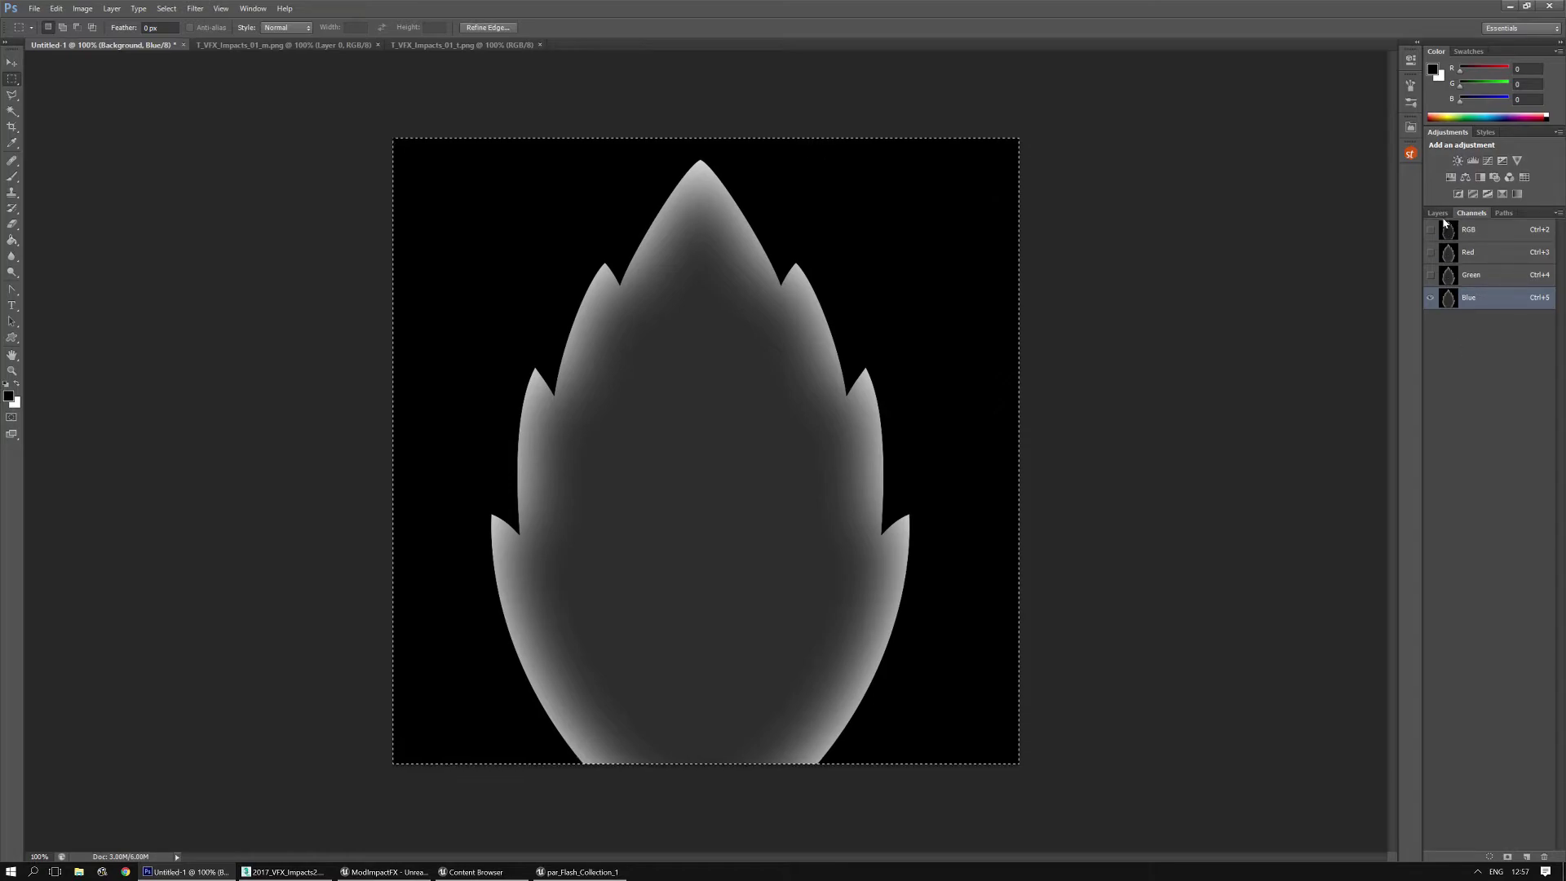
# Step: Cut the narrower shape into the Green channel, return to the RGB composite, and deselect
pyautogui.click(1439, 214)
pyautogui.click(1493, 307)
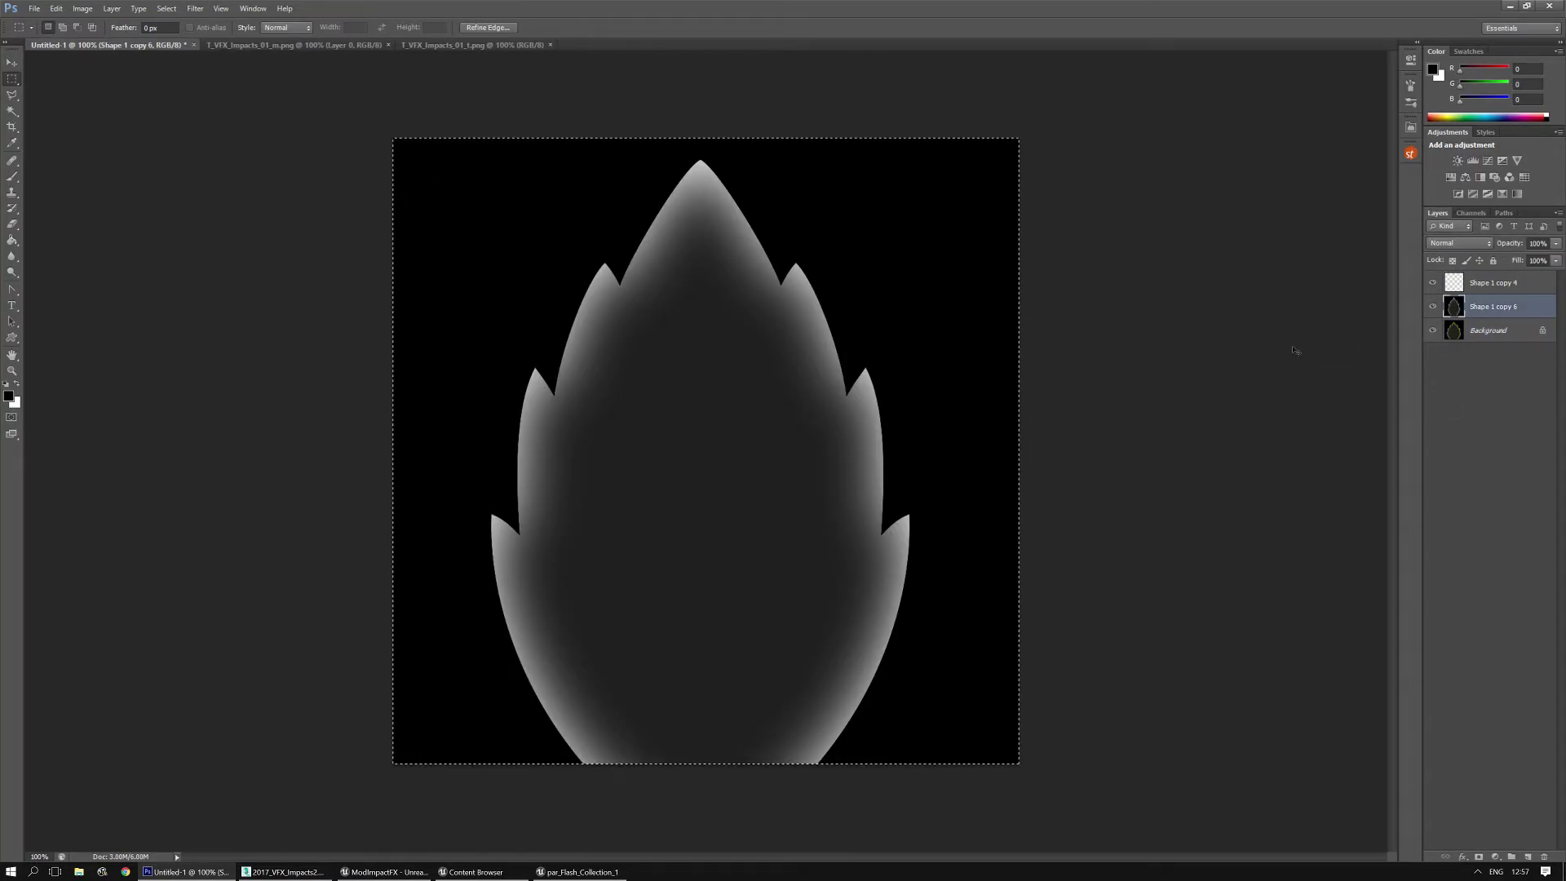
pyautogui.hotkey('ctrl', 'd')
pyautogui.hotkey('ctrl', 'z')
pyautogui.click(1453, 334)
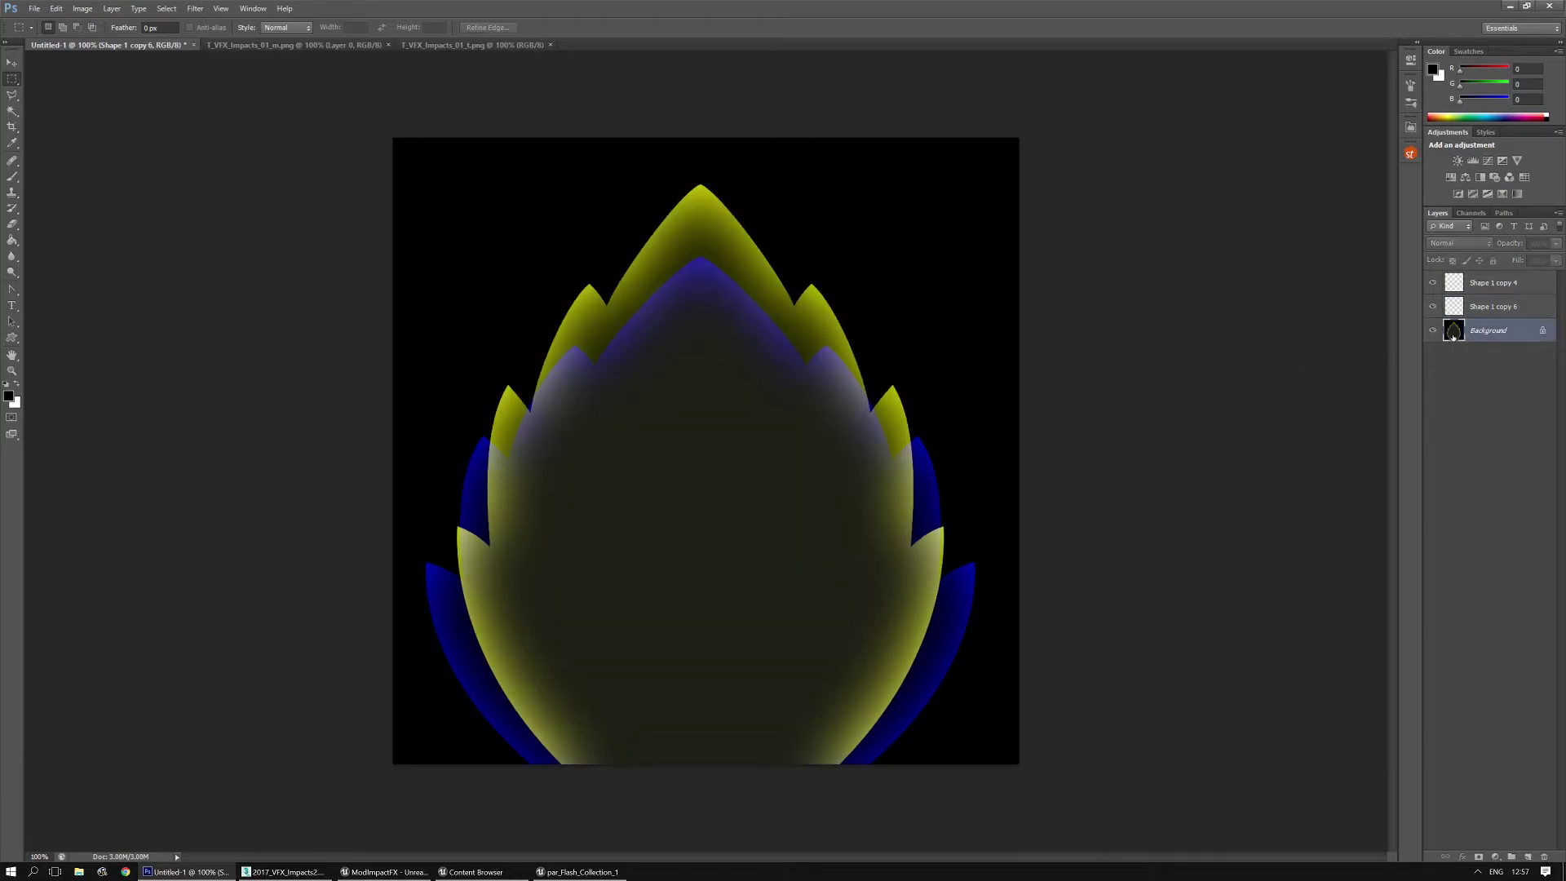
pyautogui.click(1471, 213)
pyautogui.click(1471, 277)
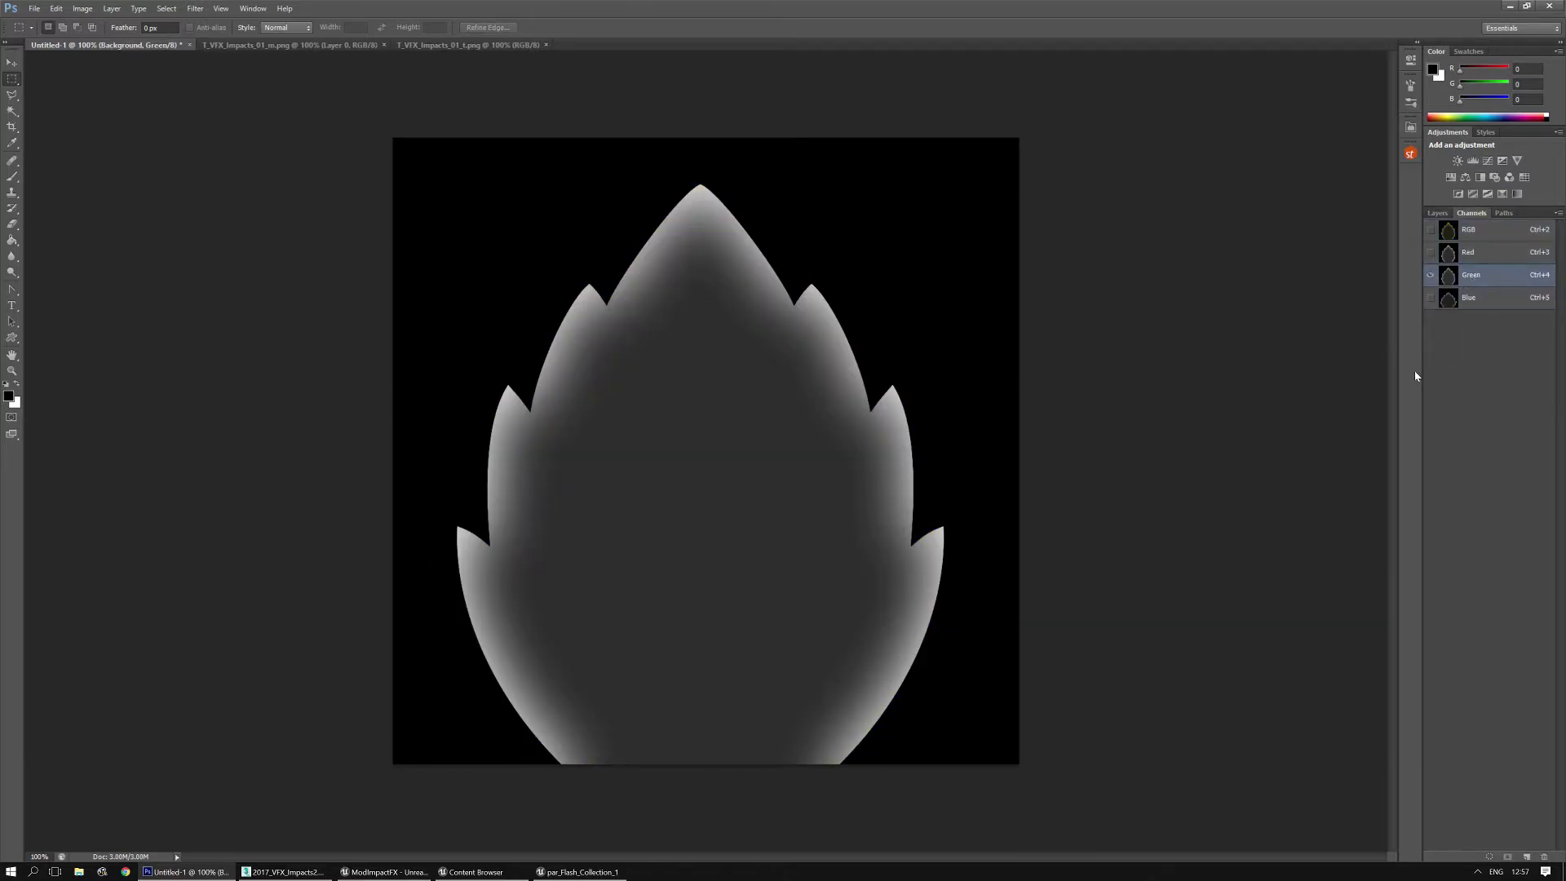
pyautogui.hotkey('ctrl', 'v')
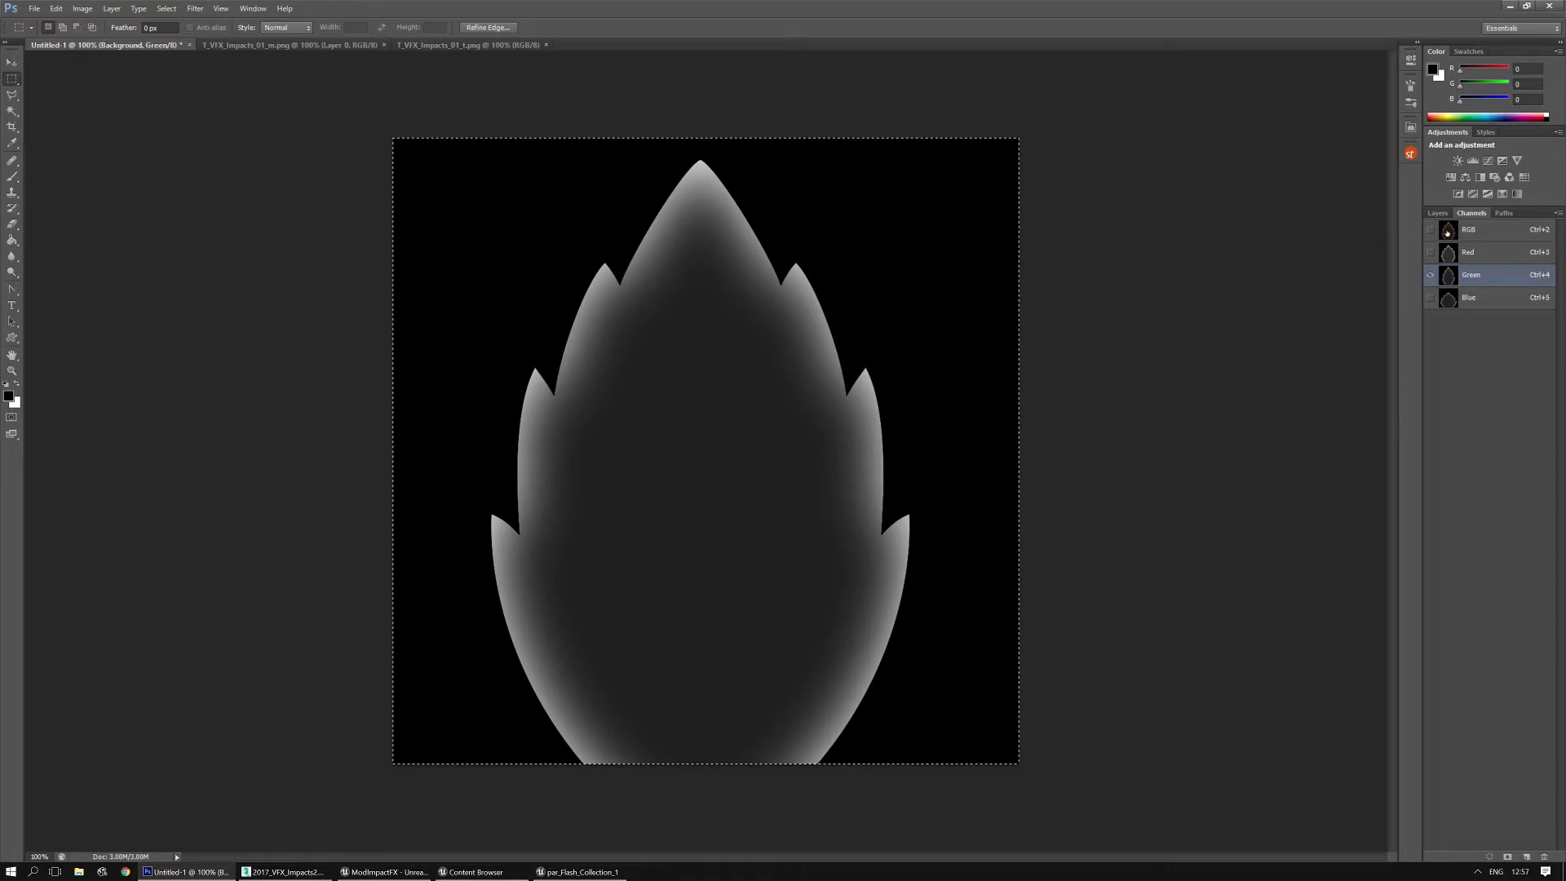
pyautogui.click(1464, 229)
pyautogui.hotkey('ctrl', 'd')
# Step: Save the flame composite as PNG T_VFX_Impacts_04_t.png in the Textures folder
pyautogui.click(1437, 214)
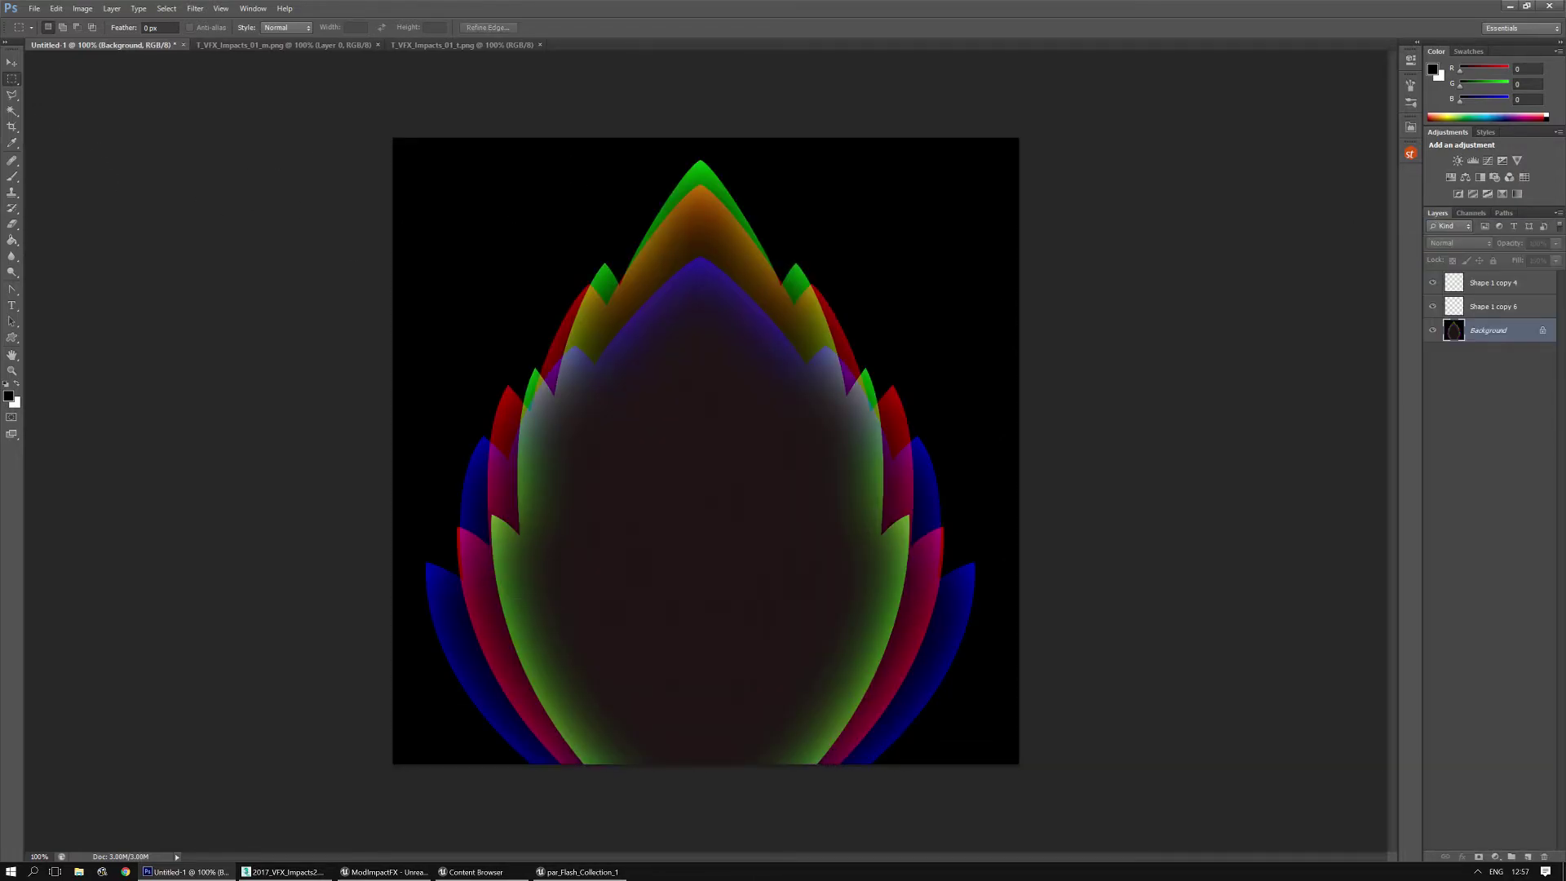
pyautogui.click(34, 8)
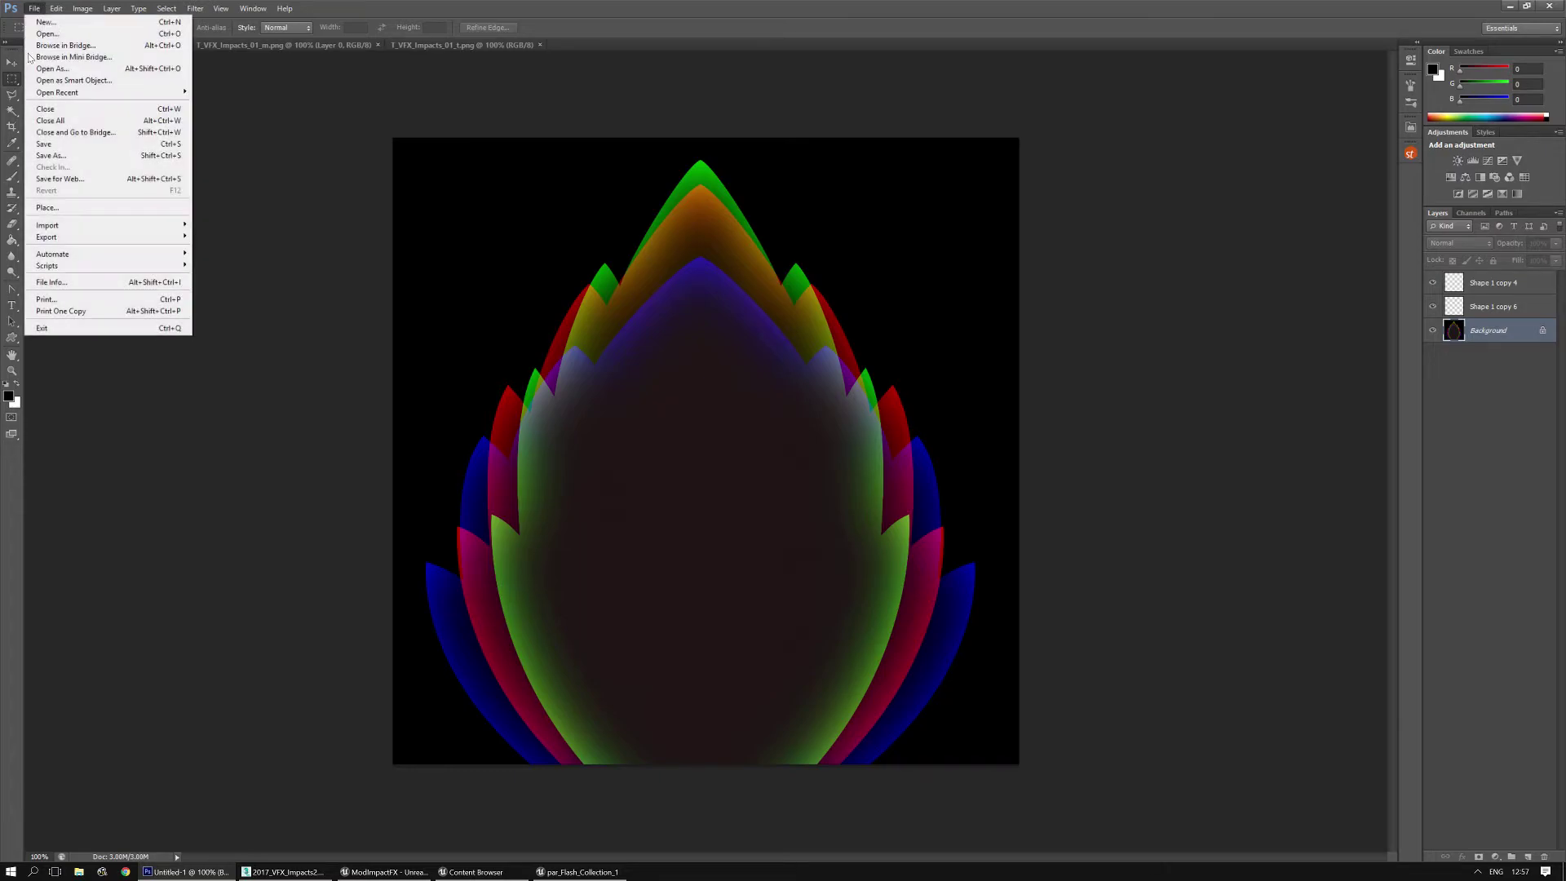
pyautogui.click(70, 157)
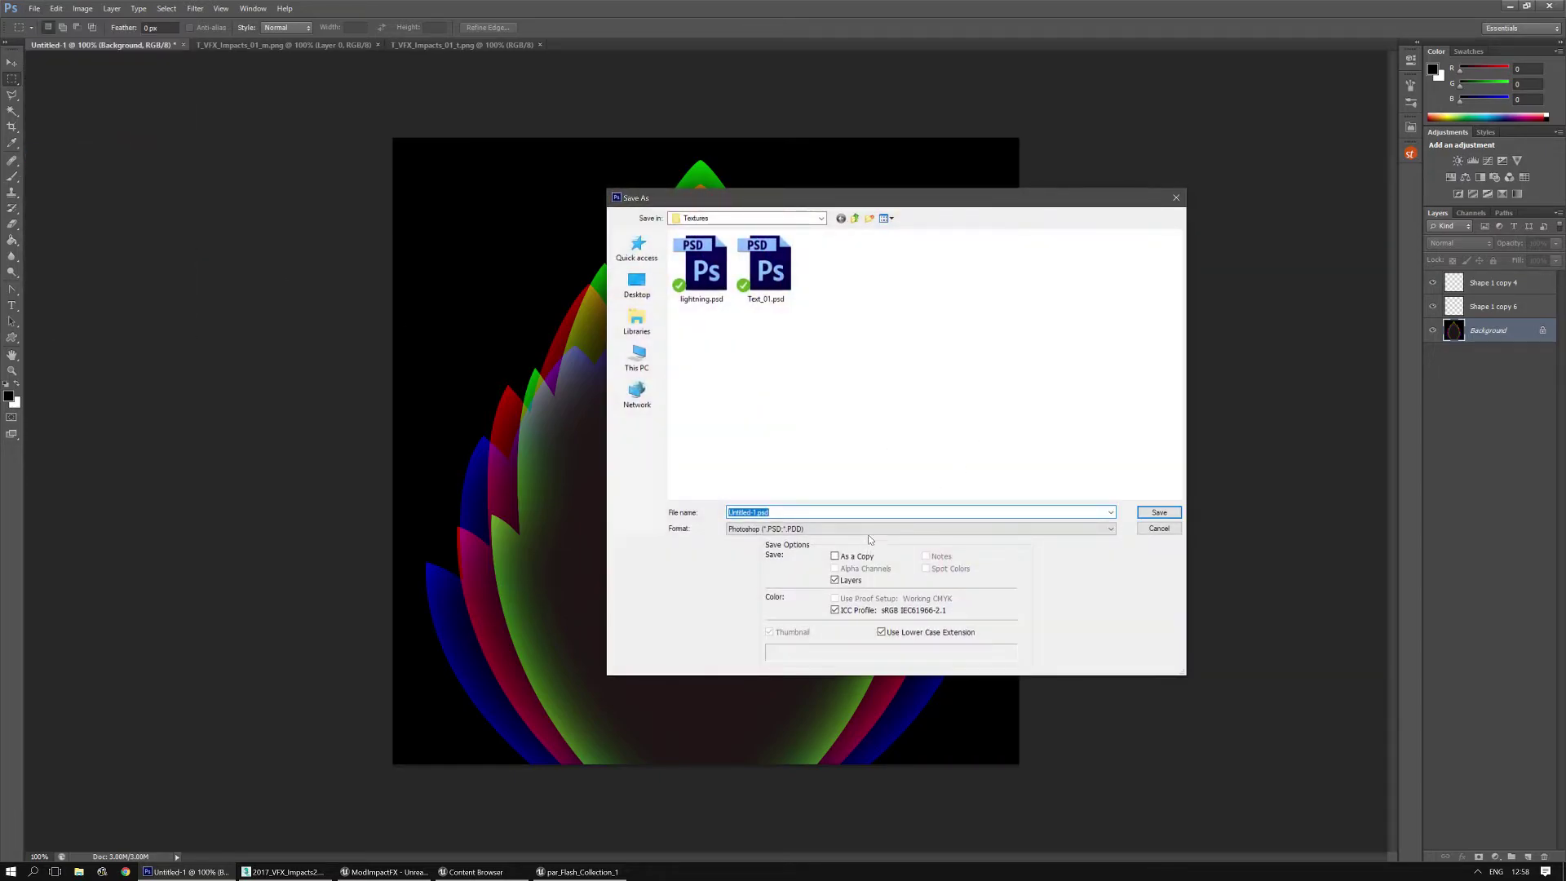
pyautogui.click(873, 530)
pyautogui.click(824, 676)
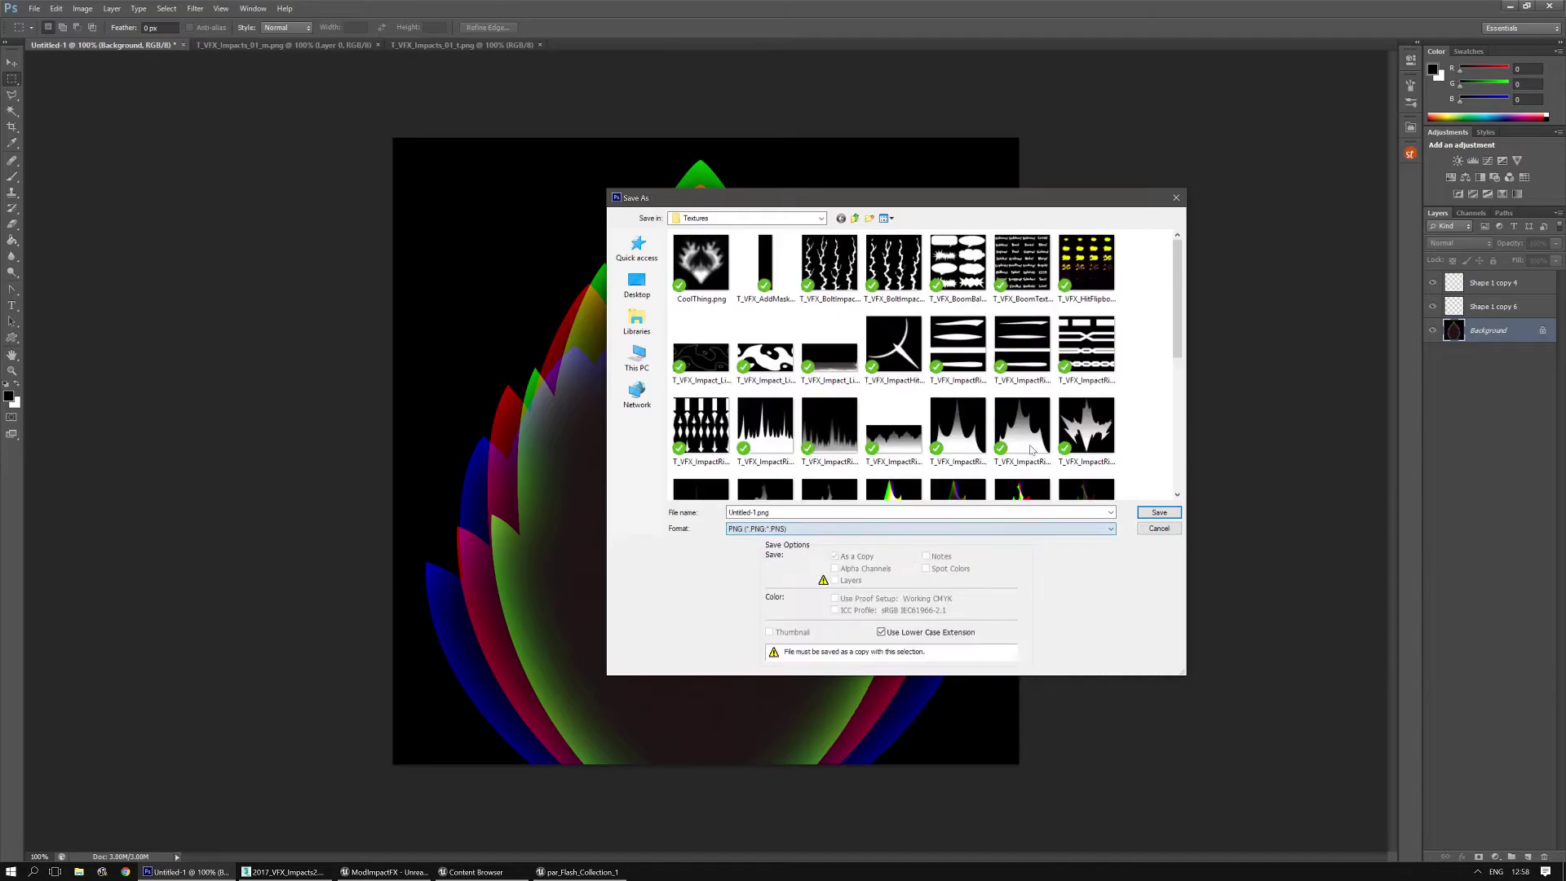
pyautogui.moveTo(1178, 300); pyautogui.dragTo(1176, 398)
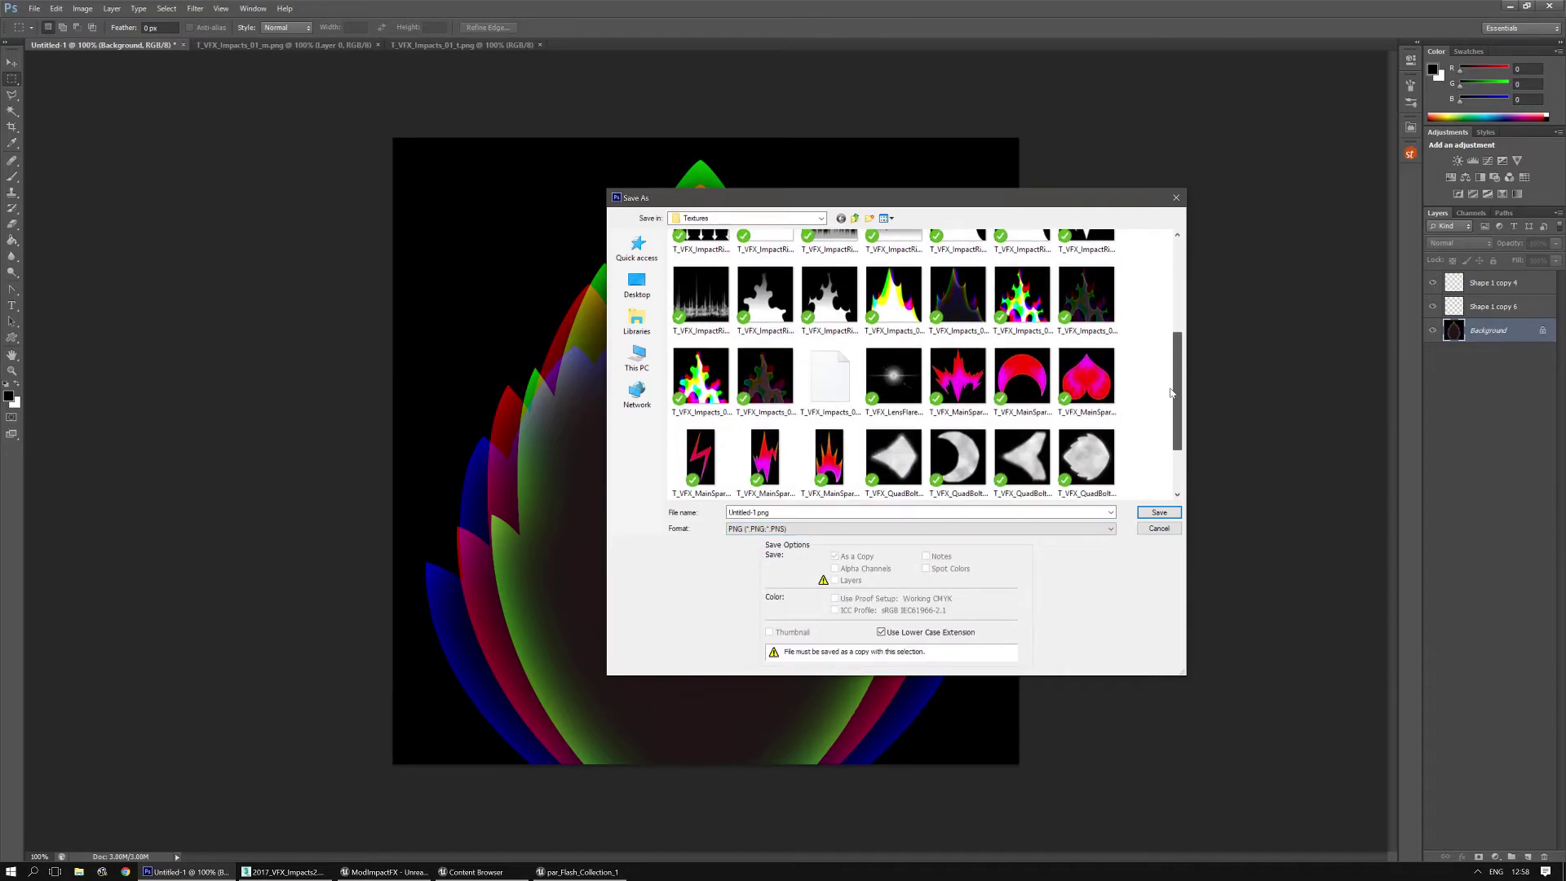
pyautogui.click(766, 359)
pyautogui.click(789, 512)
pyautogui.click(789, 512)
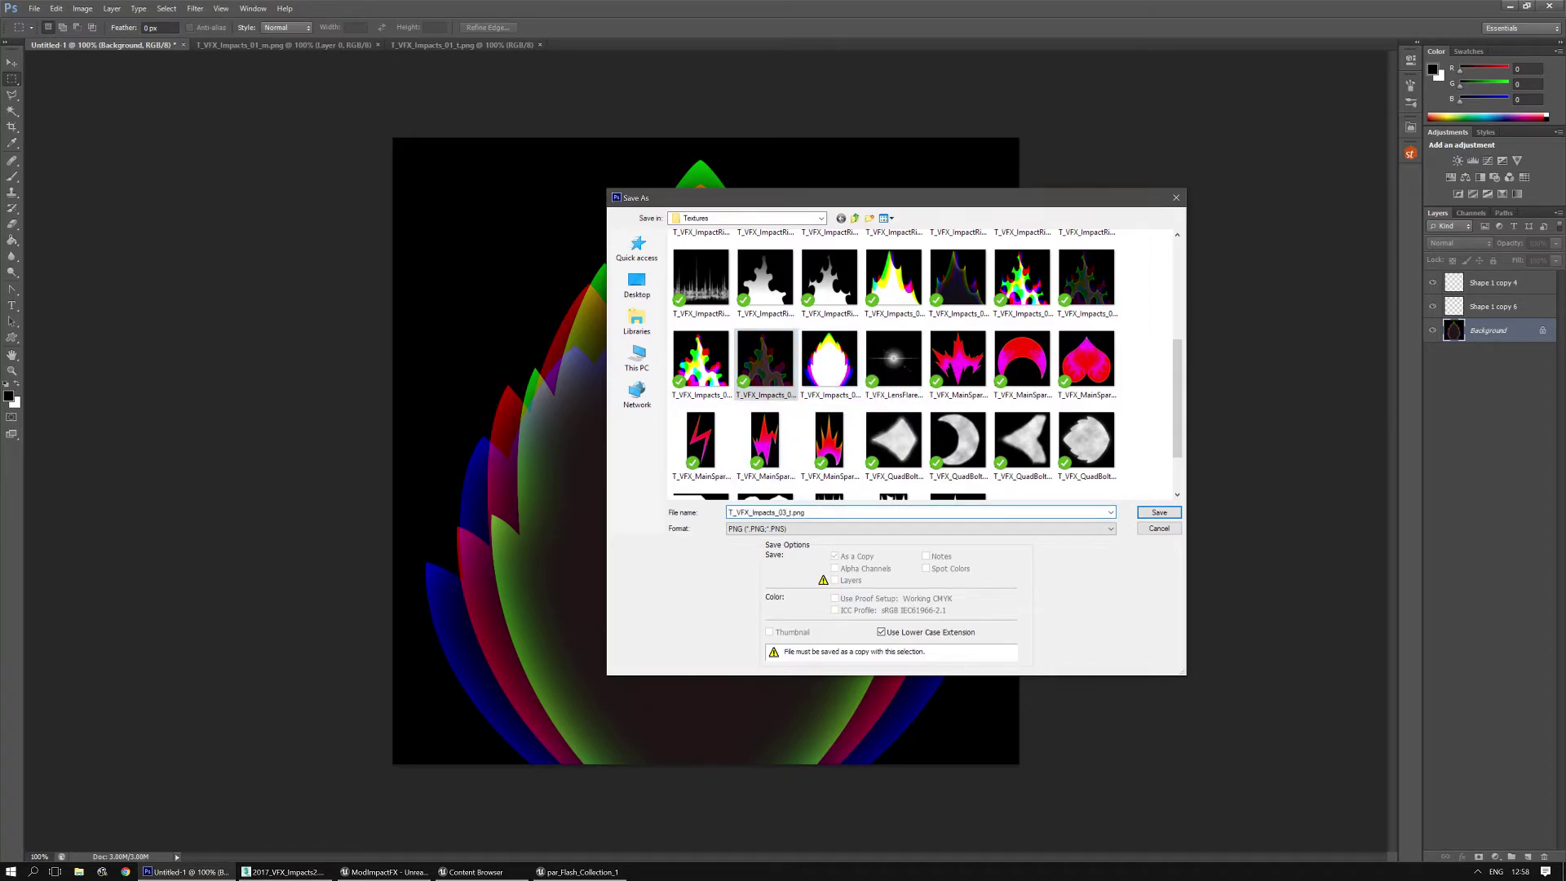
pyautogui.press('BackSpace')
pyautogui.click(1159, 512)
pyautogui.click(950, 396)
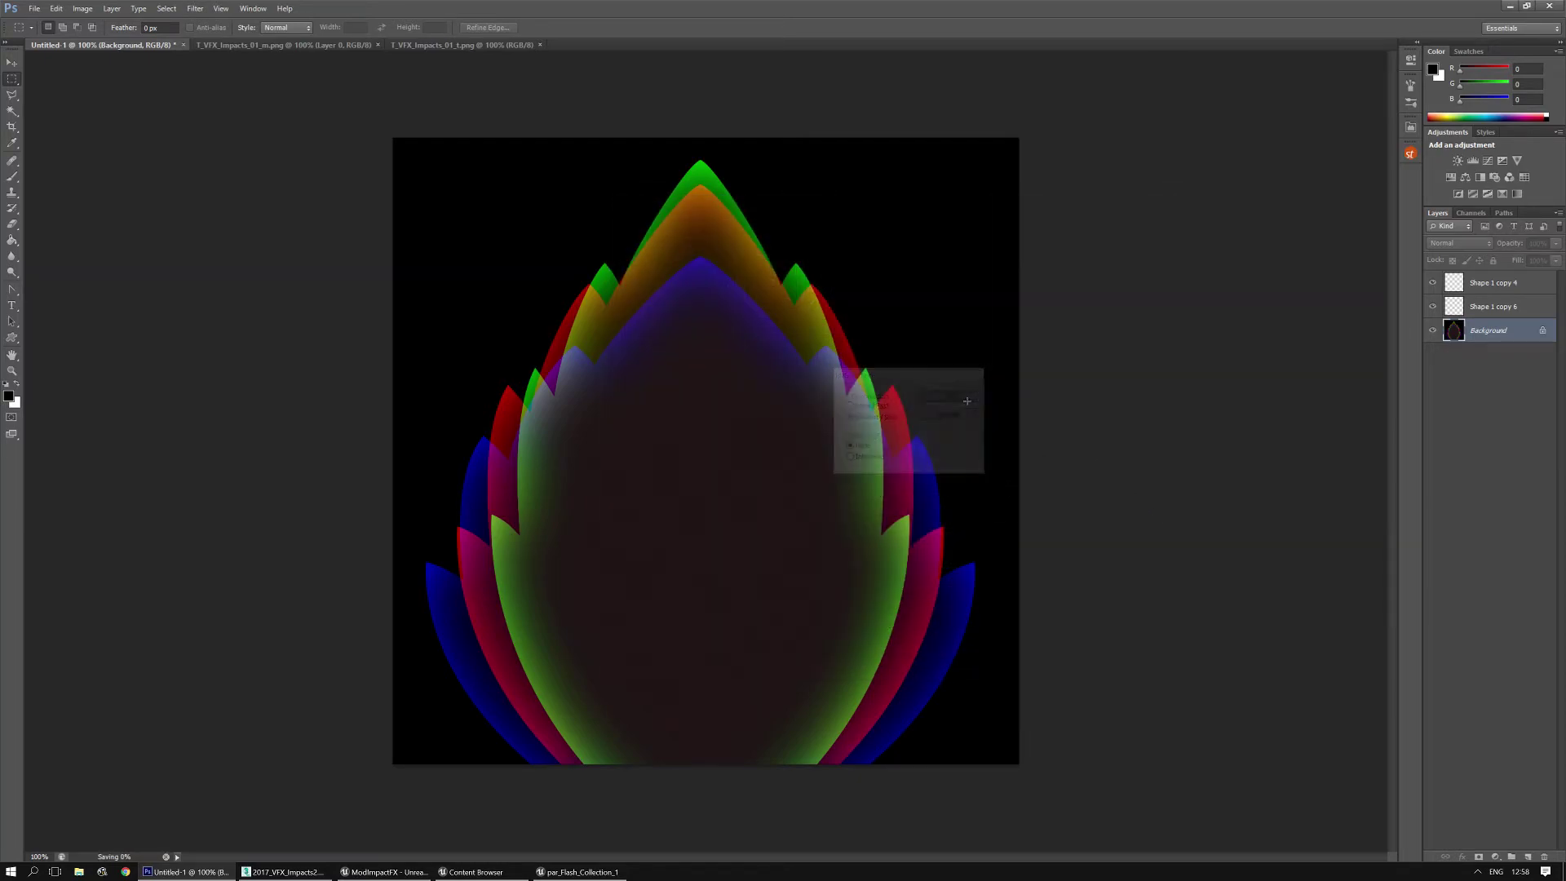
# Step: Import T_VFX_Impacts_04_m.png and T_VFX_Impacts_04_t.png into the Textures/ImpactFX folder
pyautogui.click(578, 872)
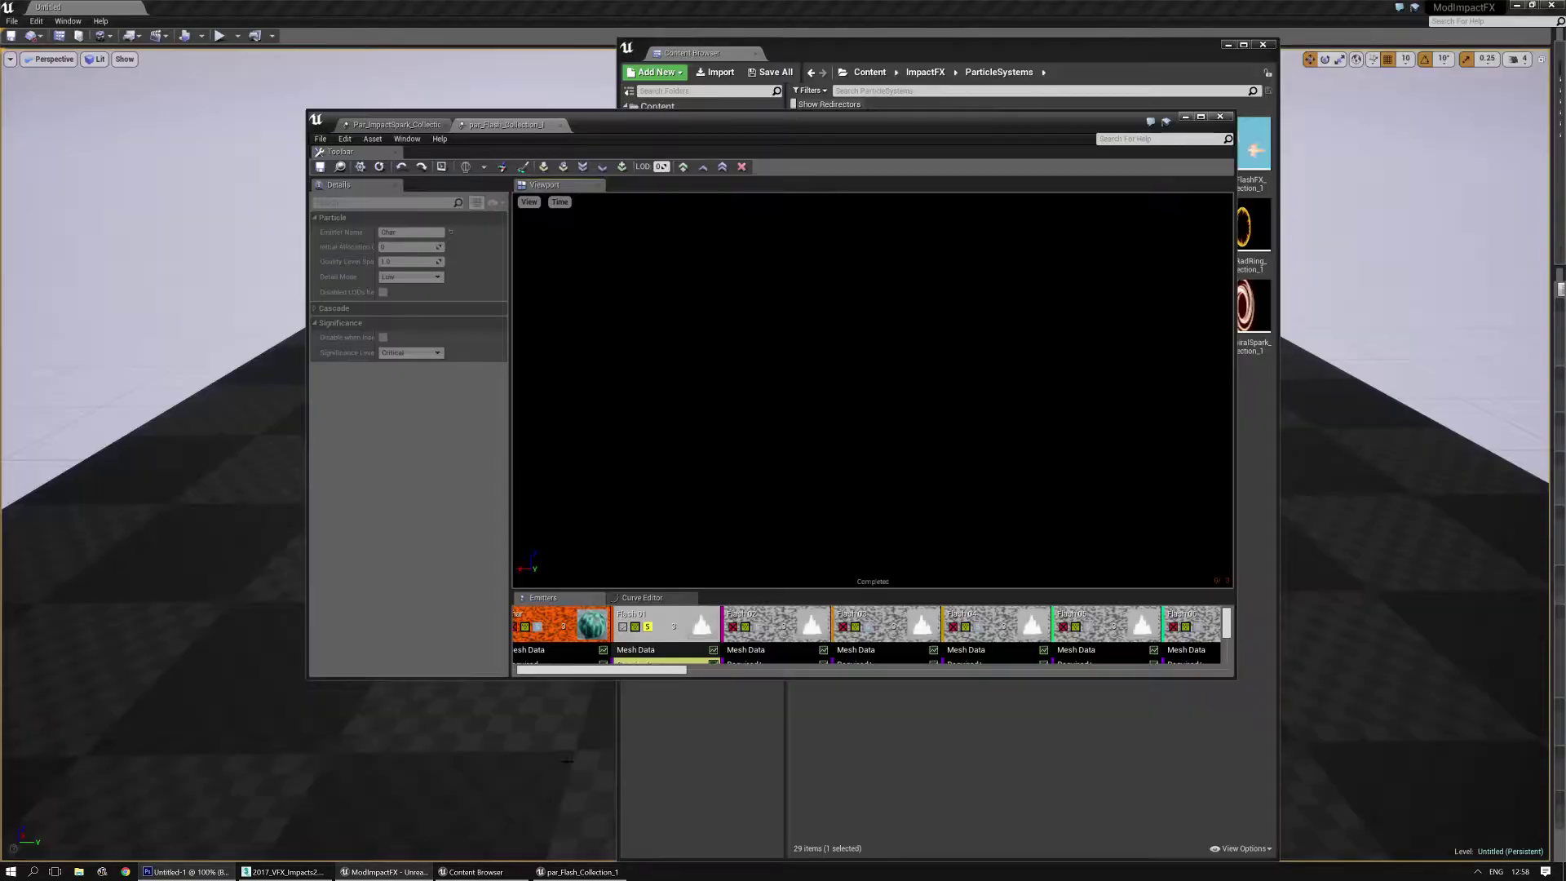
pyautogui.click(1040, 69)
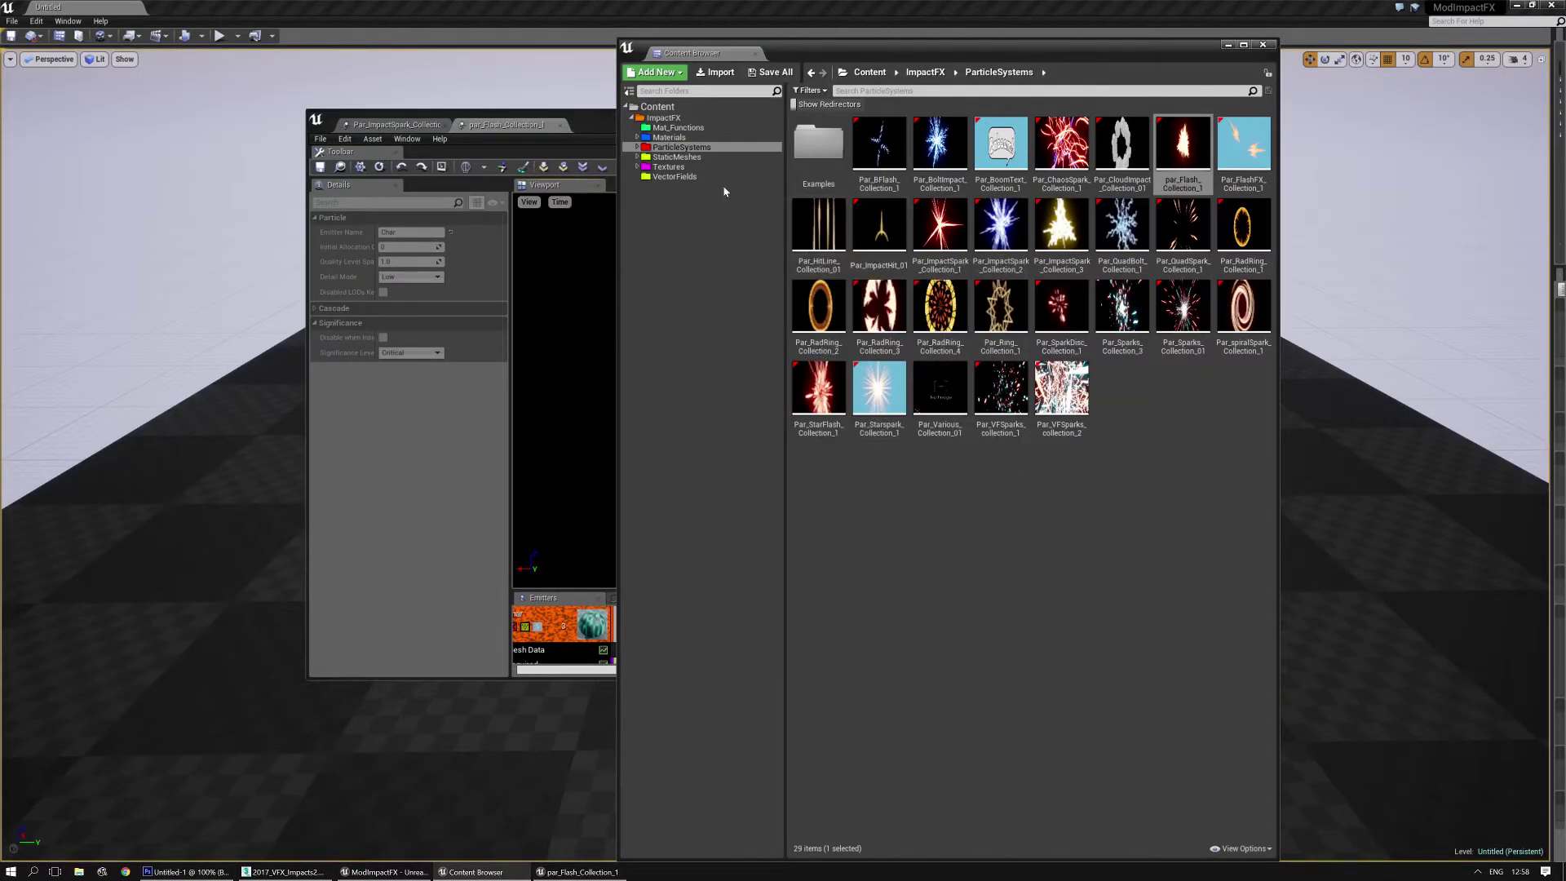
pyautogui.click(708, 166)
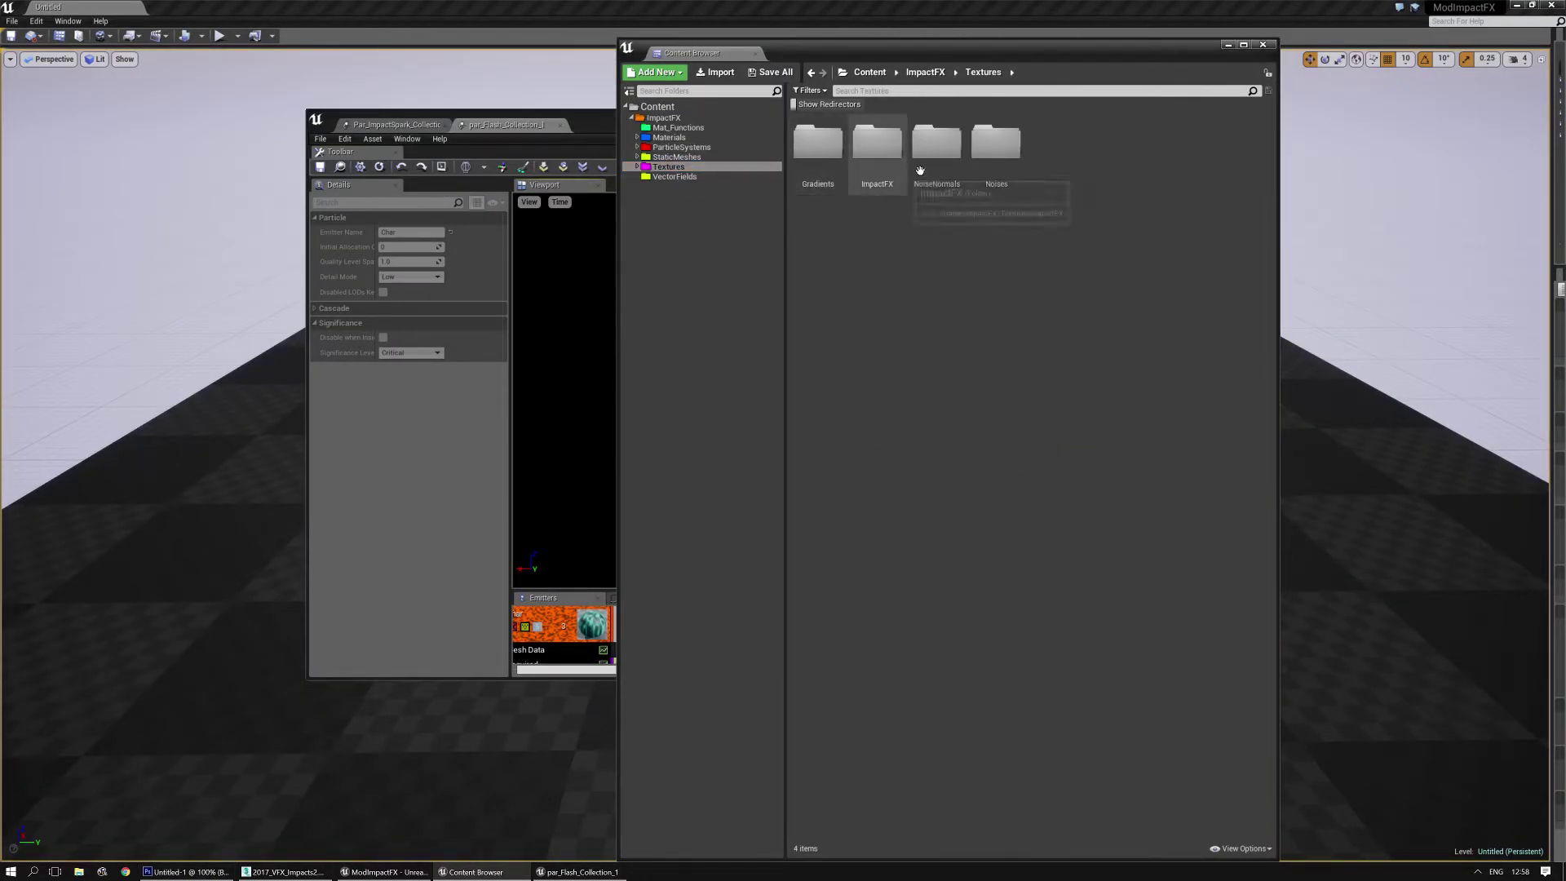
pyautogui.doubleClick(877, 147)
pyautogui.click(703, 75)
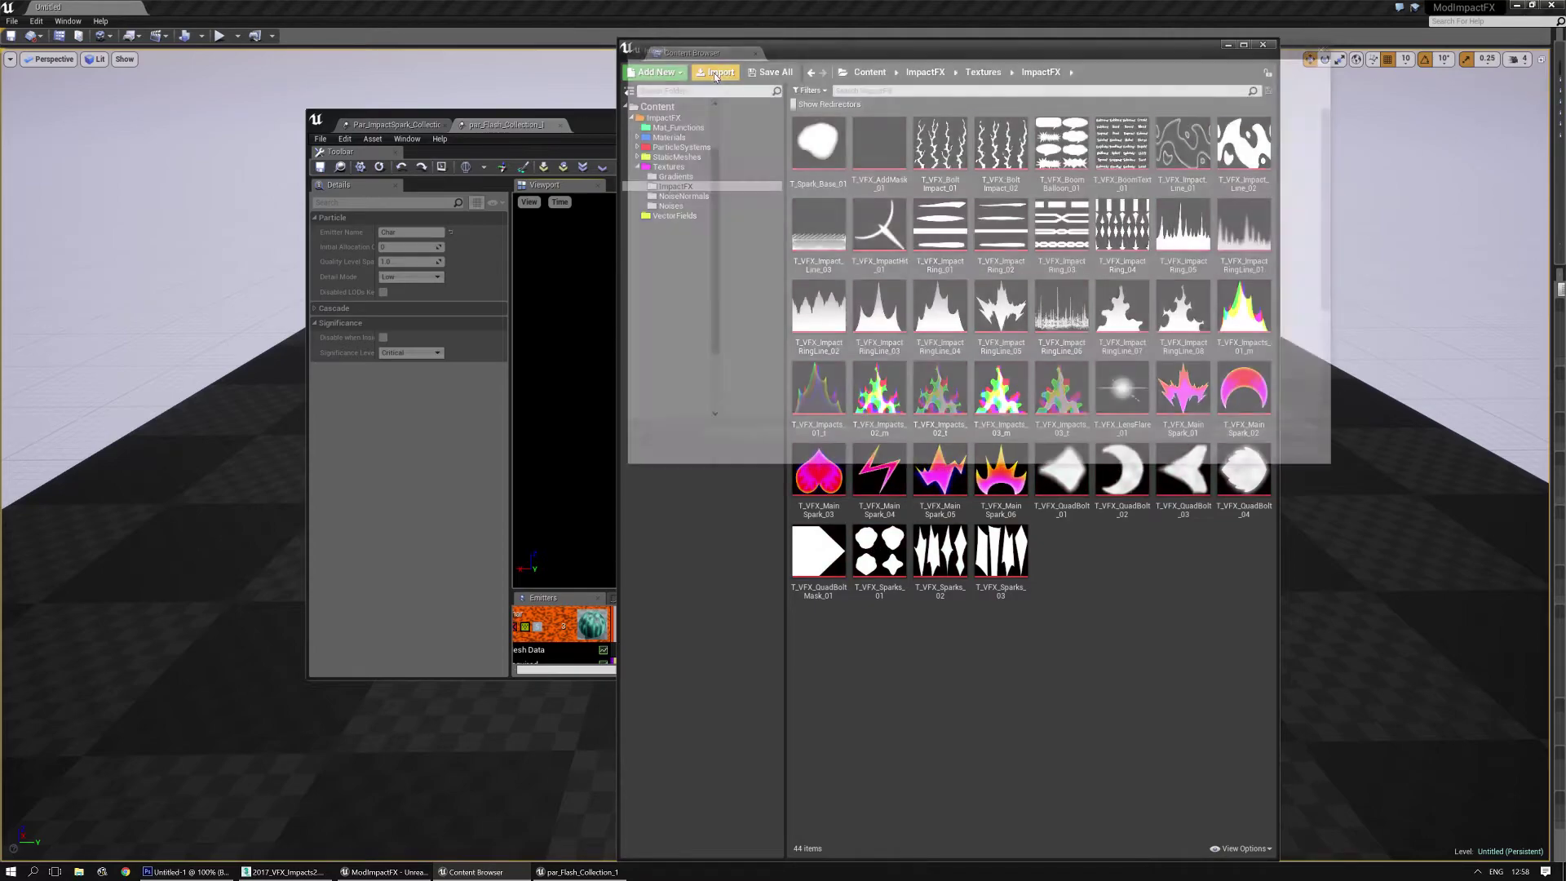
pyautogui.click(1163, 375)
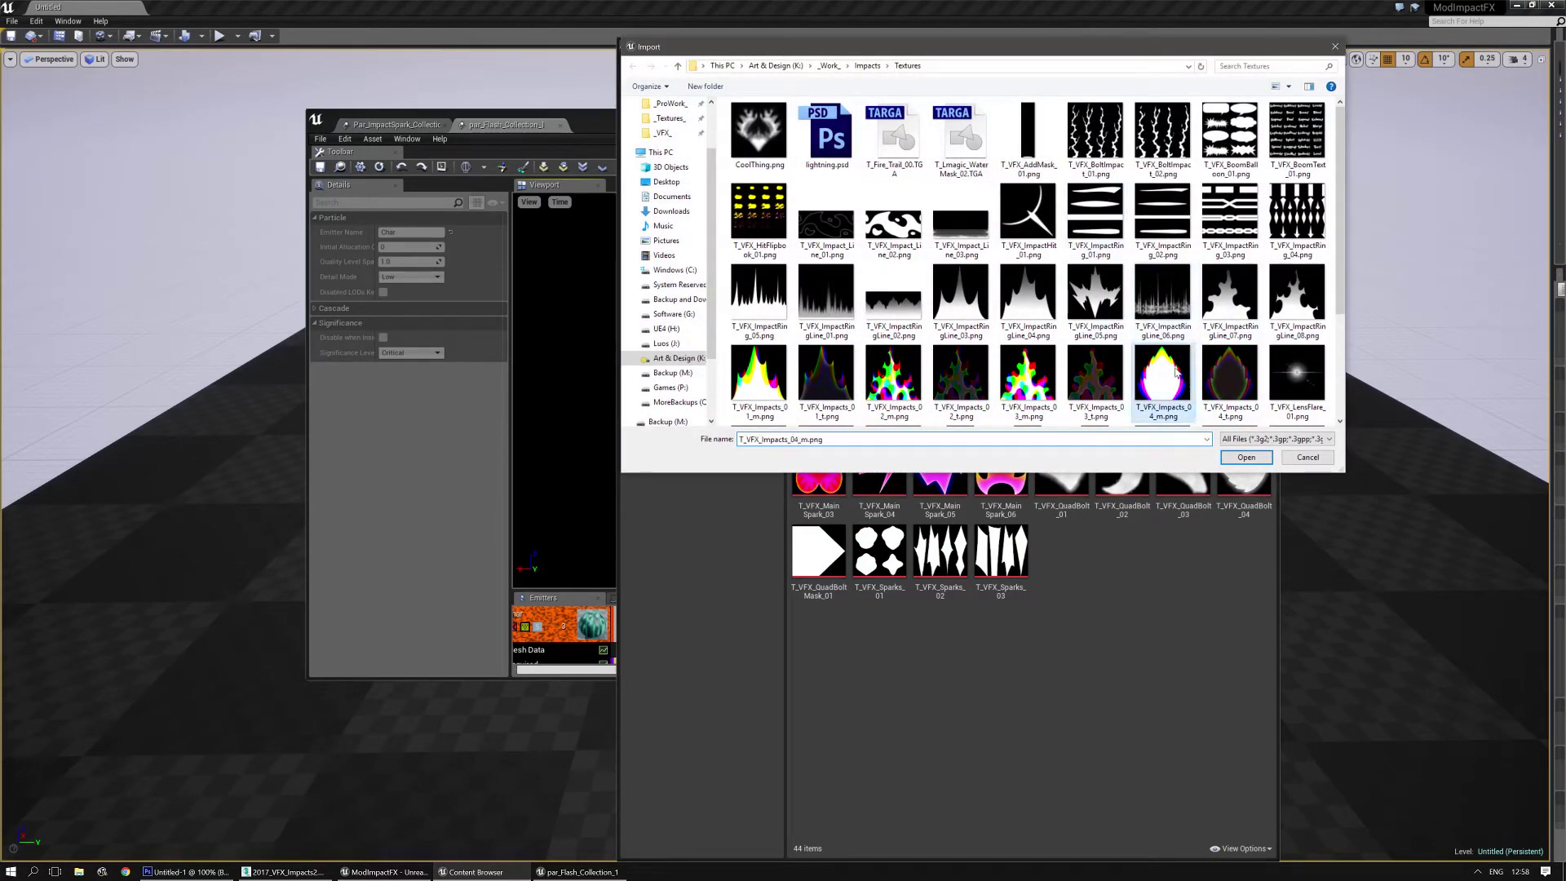
pyautogui.keyDown('ctrl'); pyautogui.click(1225, 380); pyautogui.keyUp('ctrl')
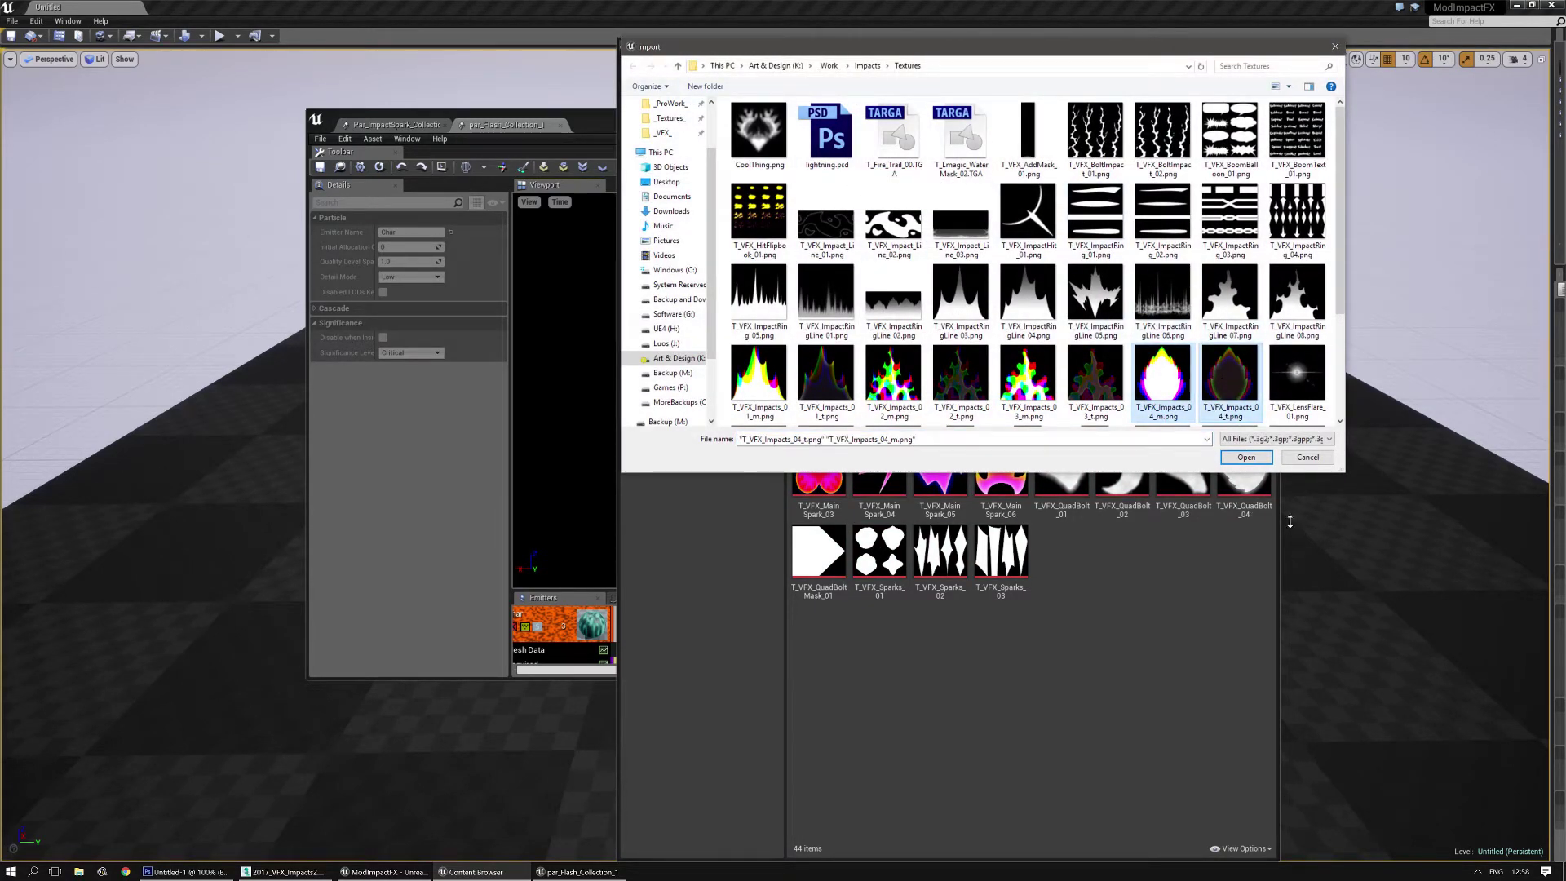
pyautogui.click(1246, 457)
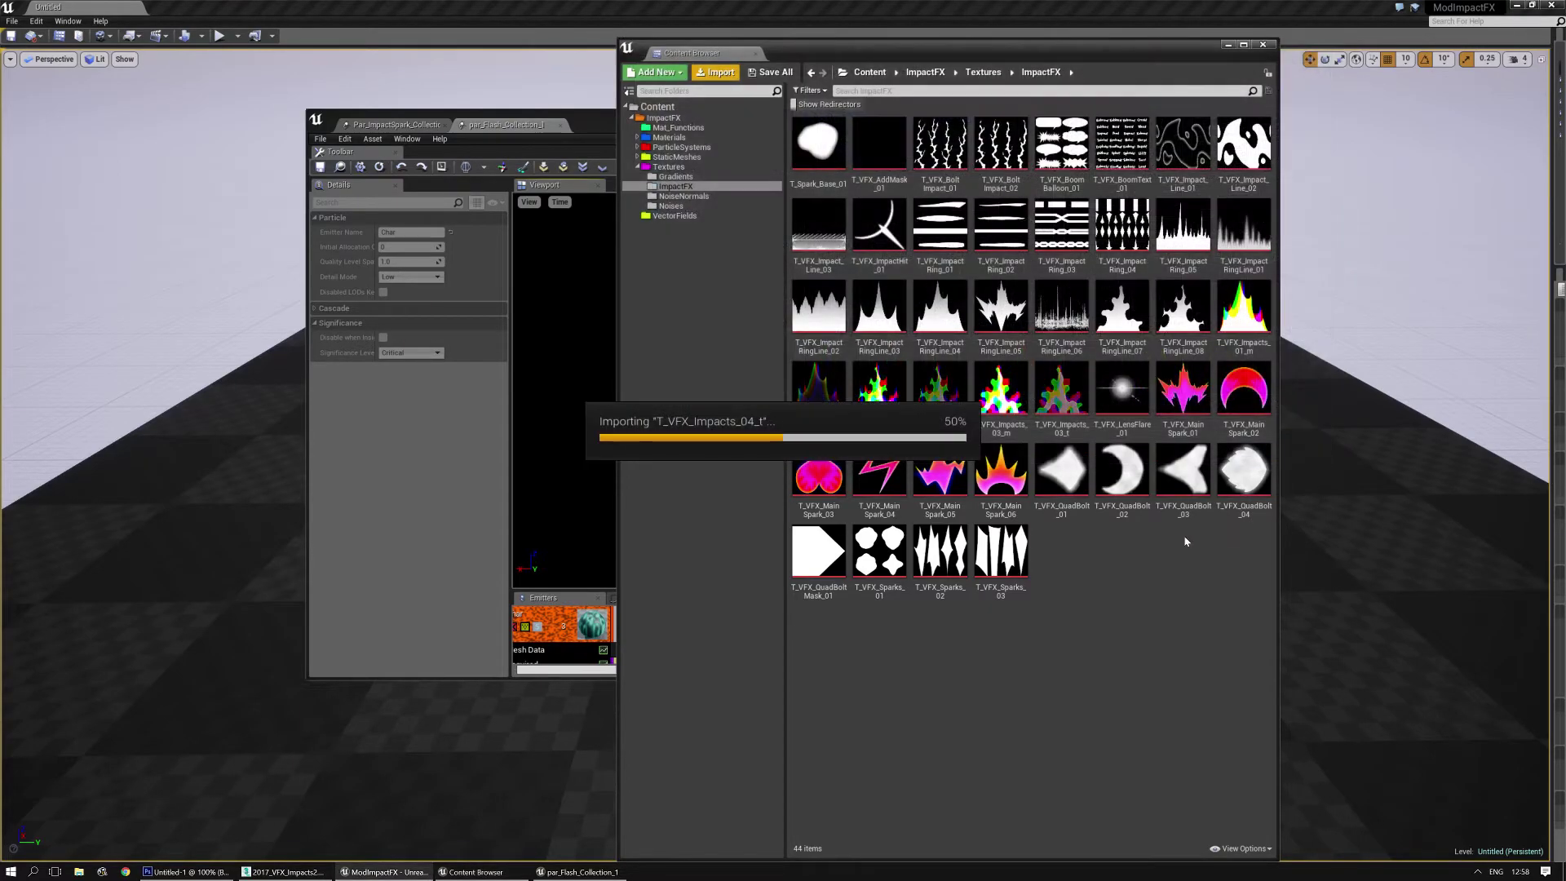
# Step: Set T_VFX_Impacts_04_m to the Effects texture group with Clamp tiling on X and Y
pyautogui.doubleClick(1138, 397)
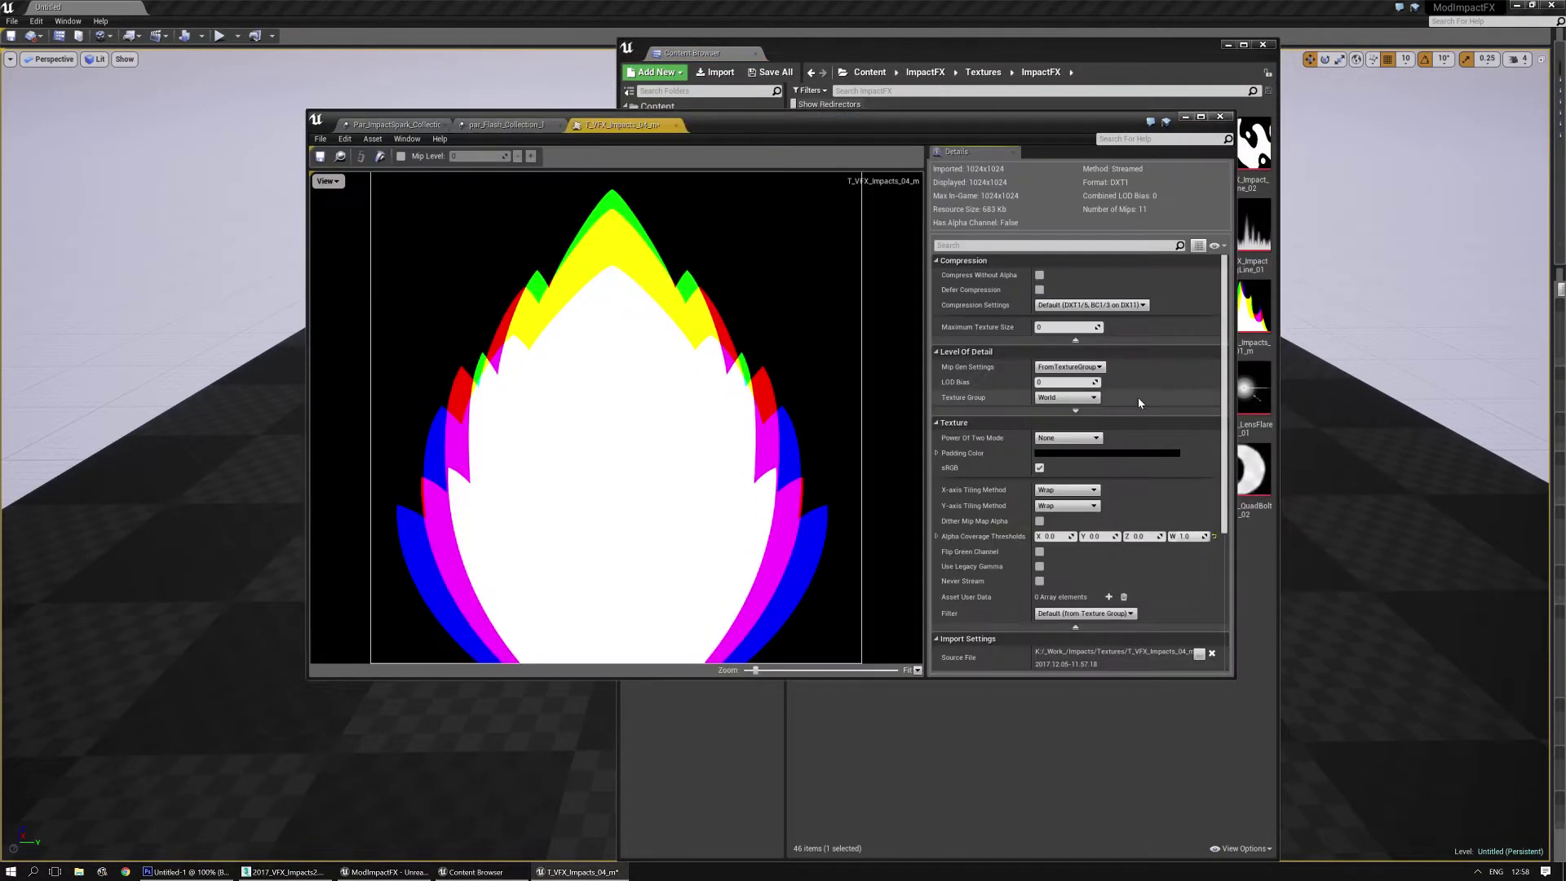
pyautogui.click(1052, 397)
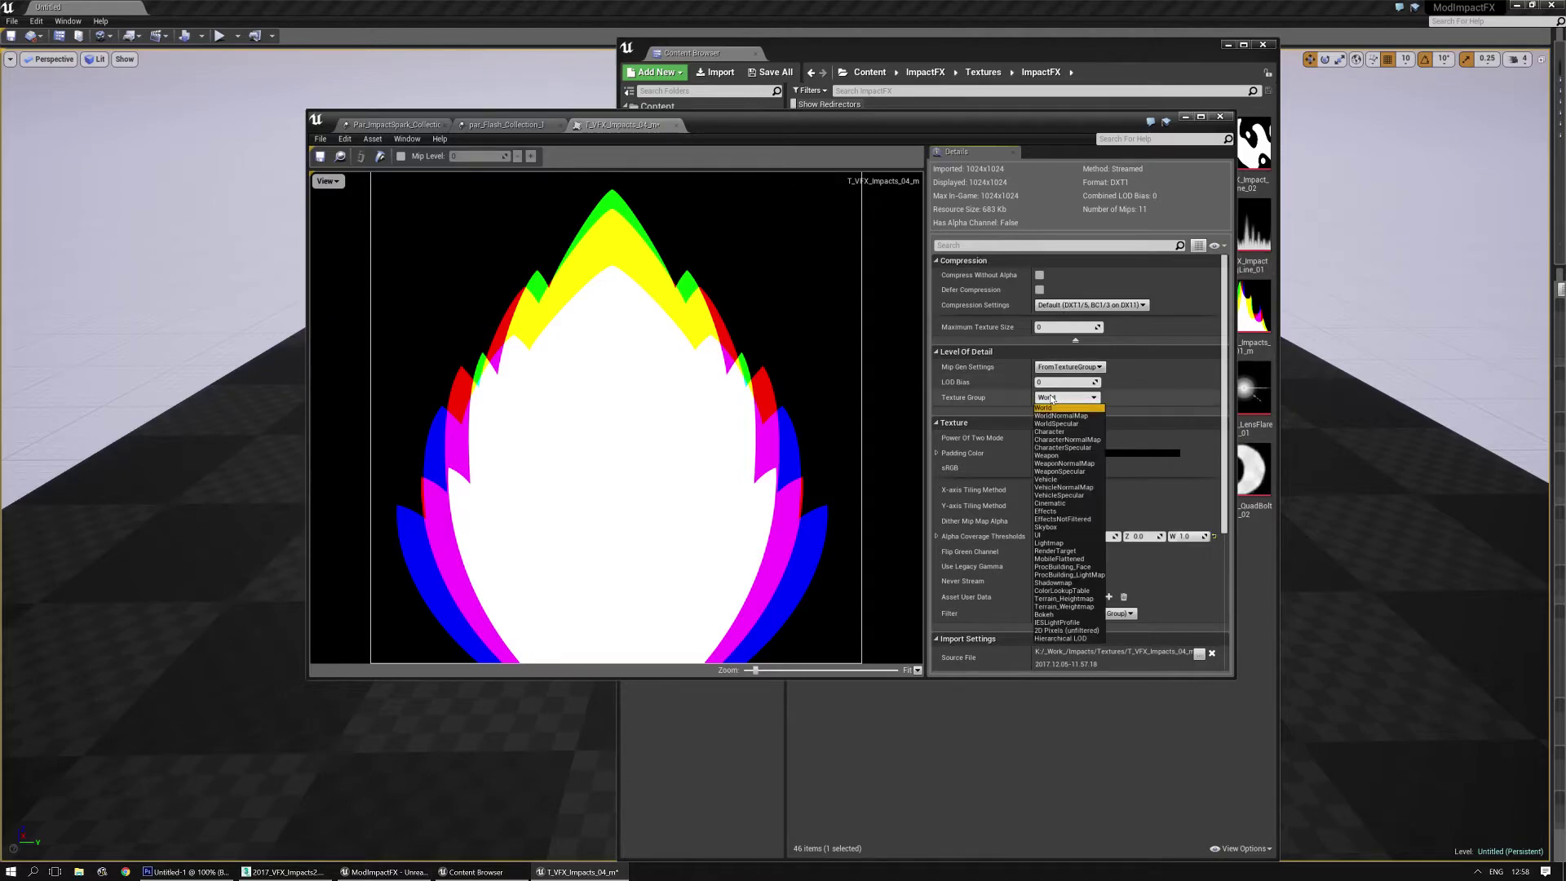
pyautogui.click(1047, 510)
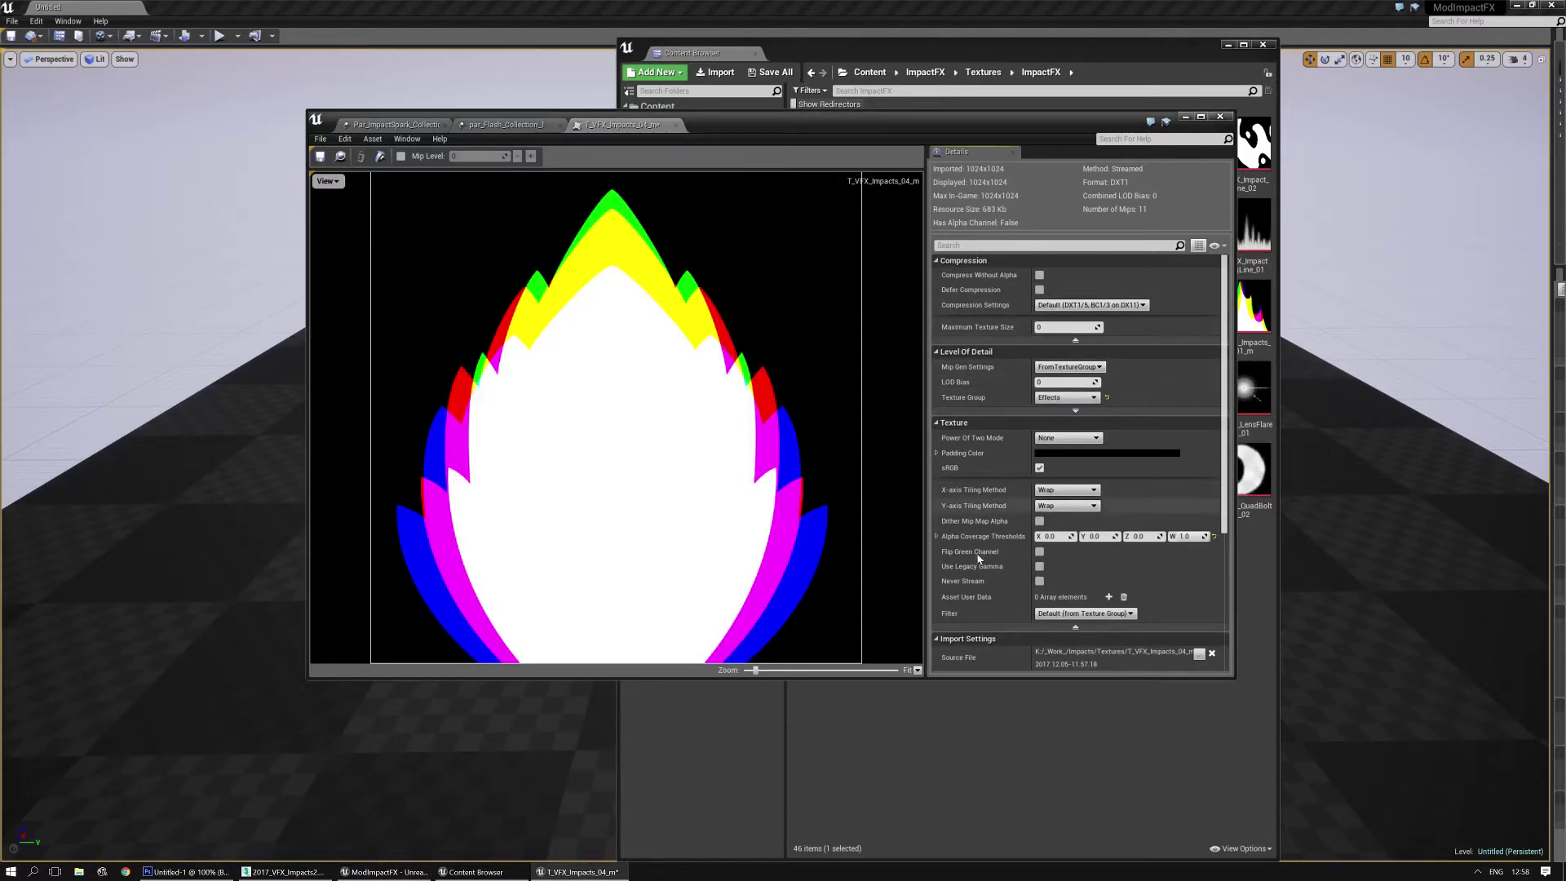
pyautogui.click(1061, 490)
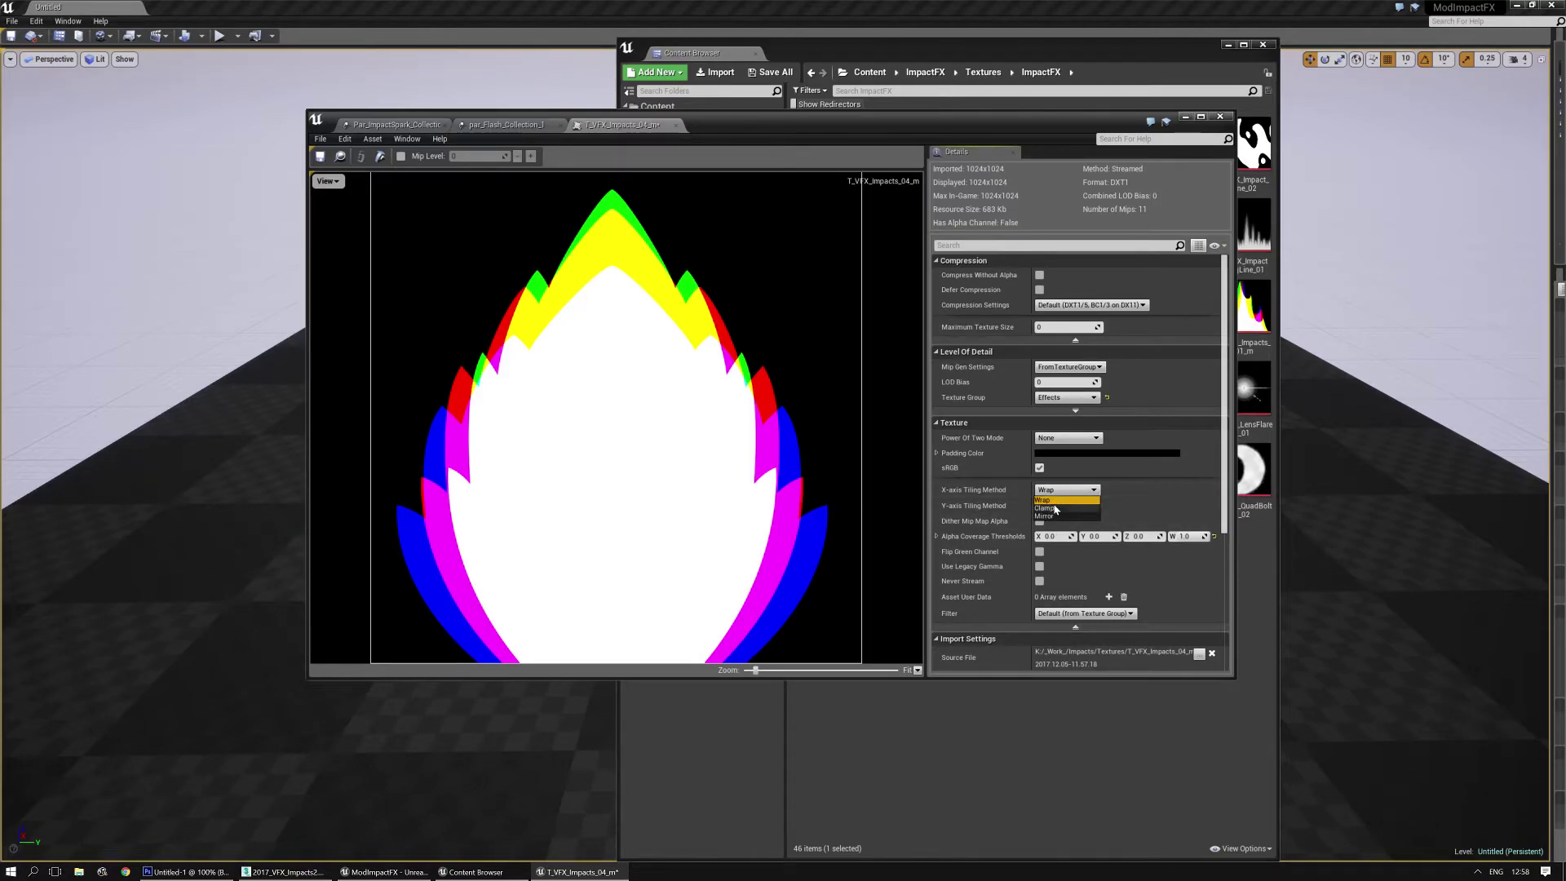
pyautogui.click(1052, 508)
pyautogui.click(1065, 506)
pyautogui.click(1048, 524)
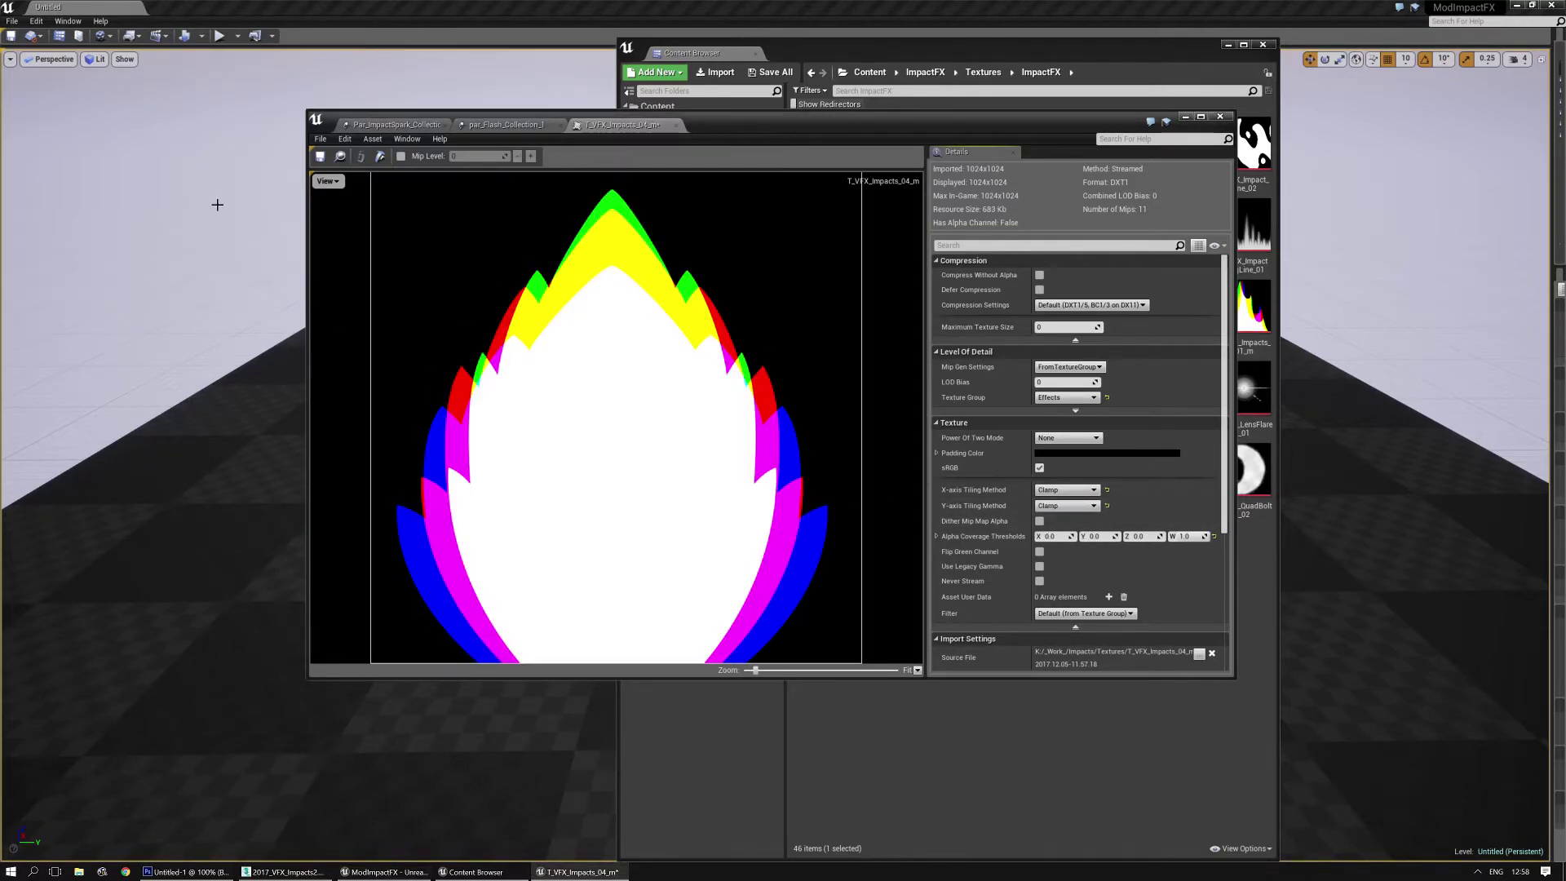
pyautogui.click(676, 125)
# Step: Set T_VFX_Impacts_04_t to Effects group with Clamp X and Y tiling, and save it
pyautogui.moveTo(815, 134); pyautogui.dragTo(462, 265)
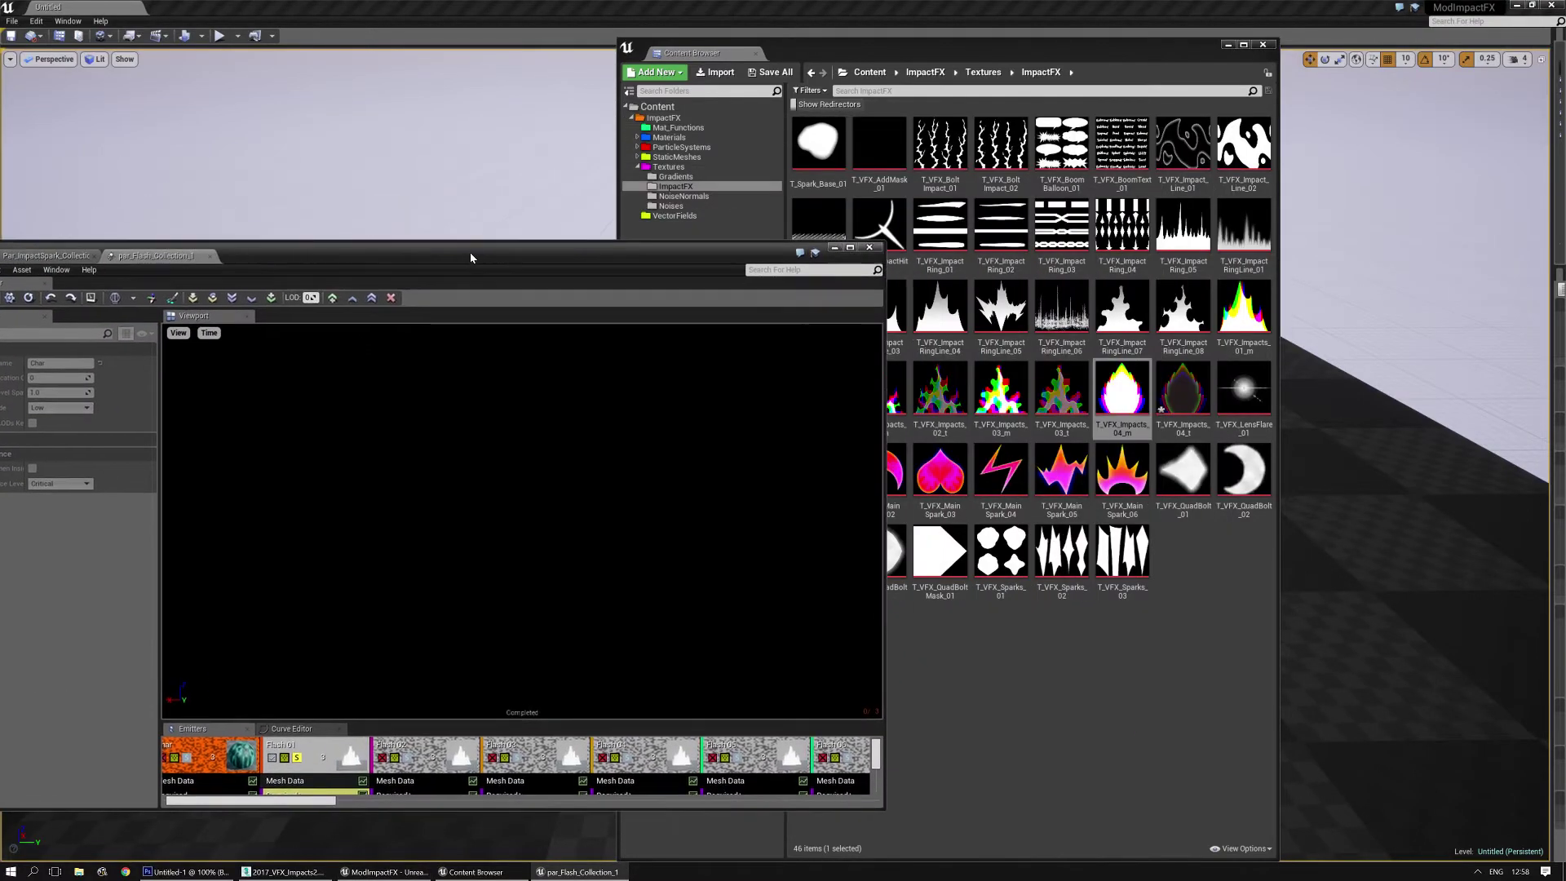
pyautogui.doubleClick(1183, 390)
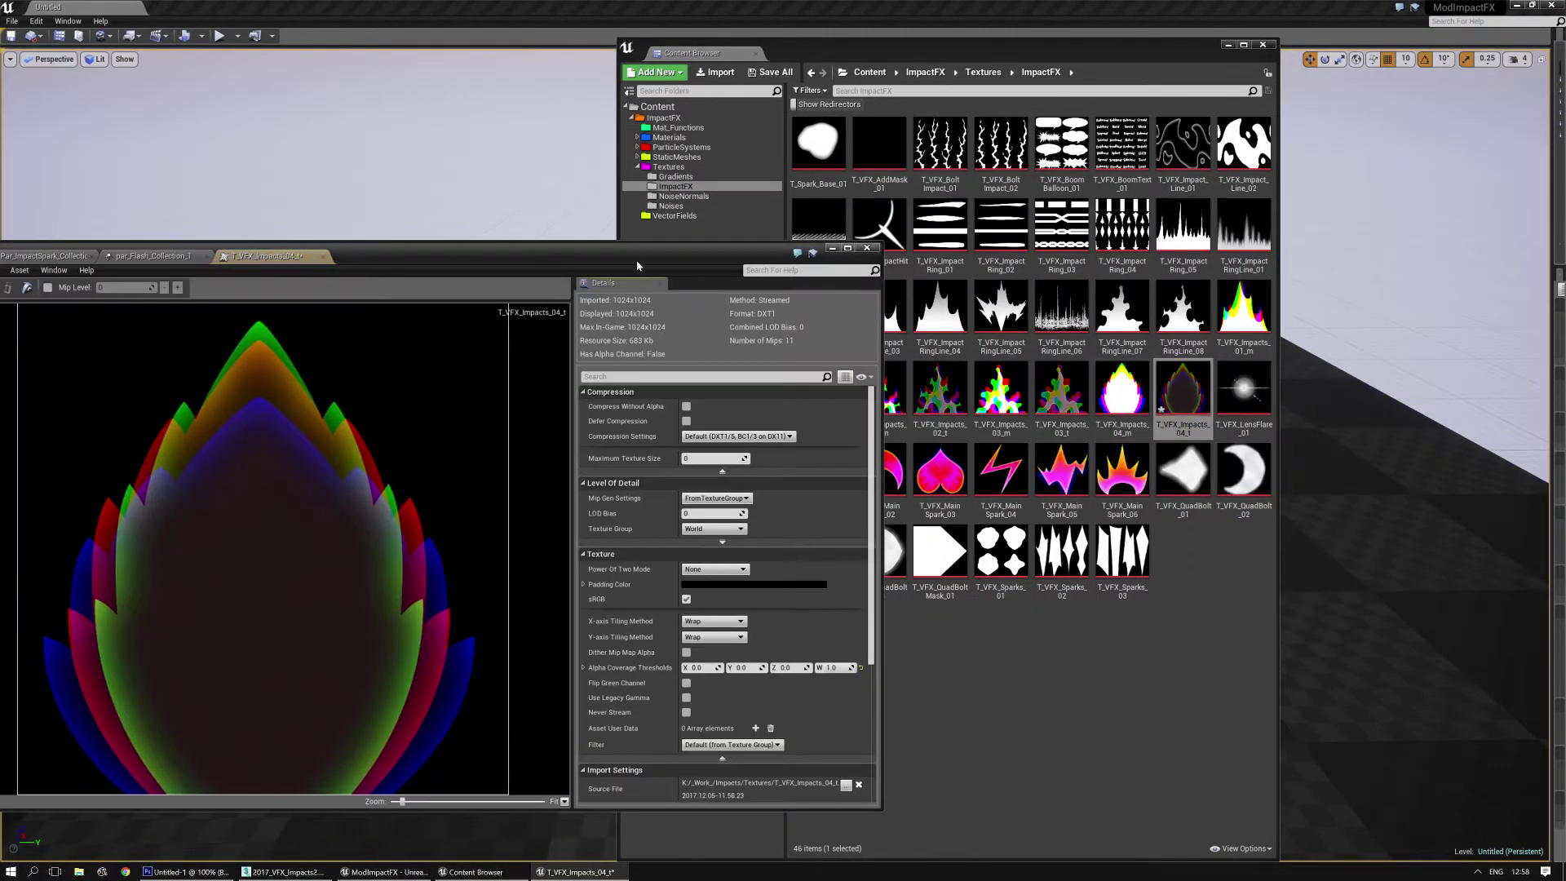
pyautogui.moveTo(635, 264); pyautogui.dragTo(748, 190)
pyautogui.click(826, 454)
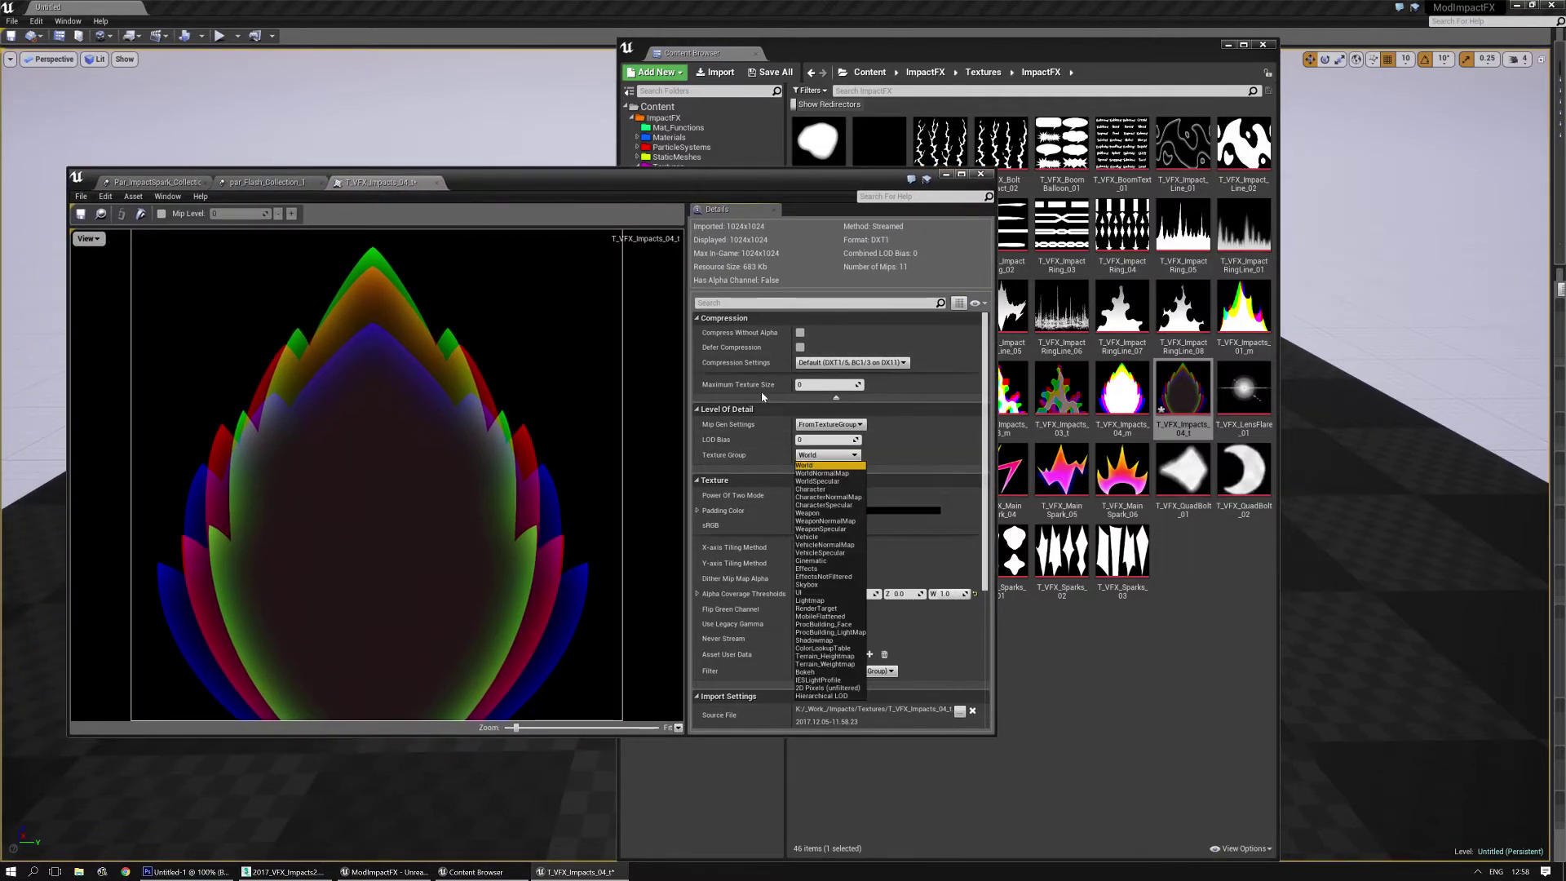
pyautogui.click(820, 561)
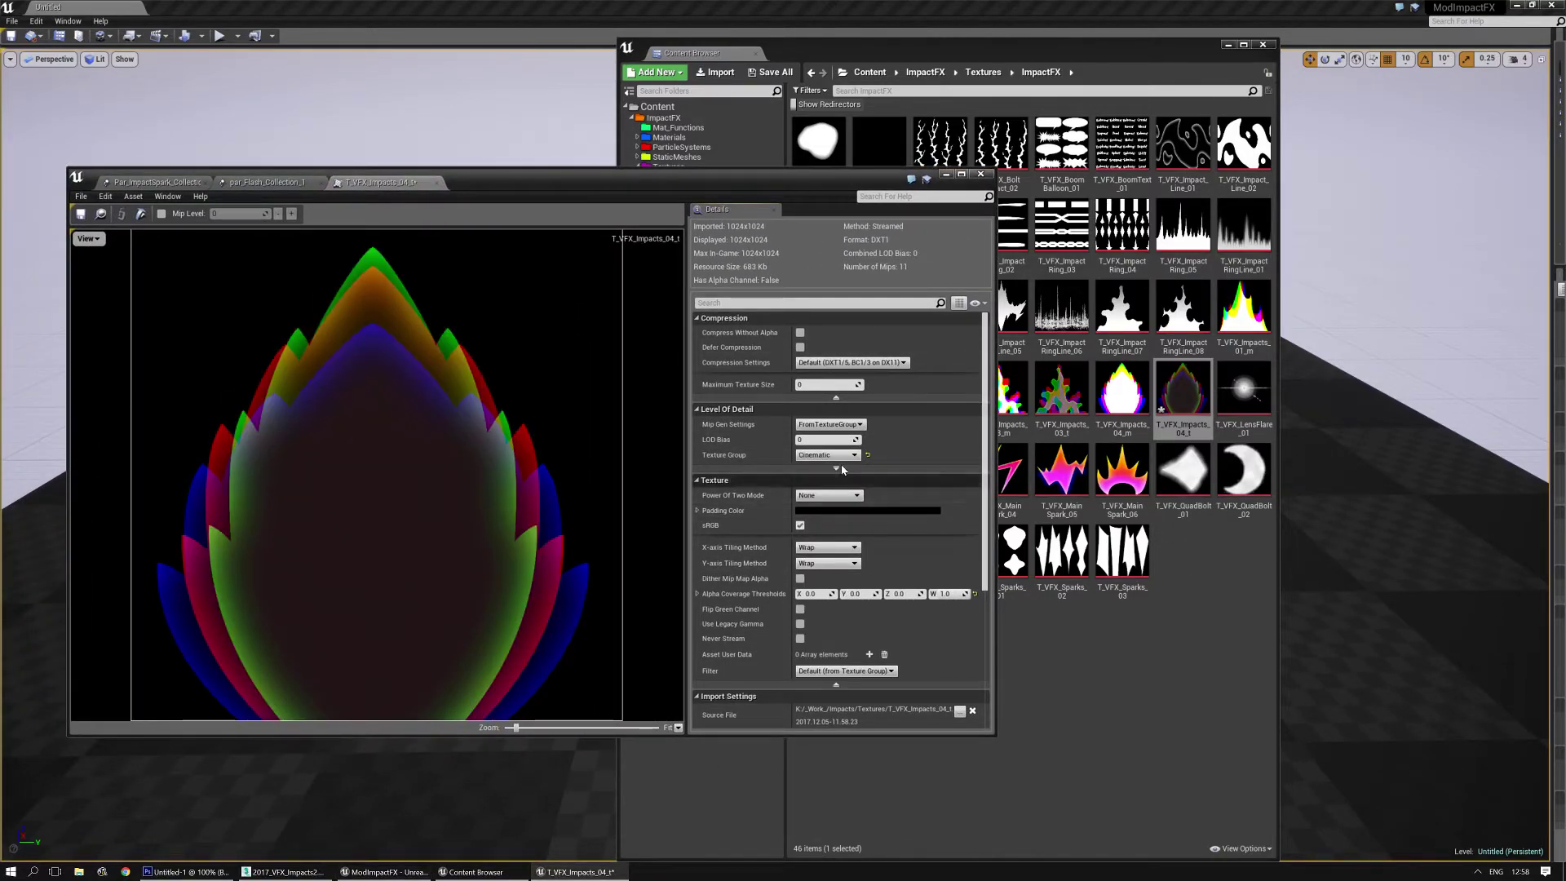
pyautogui.click(827, 548)
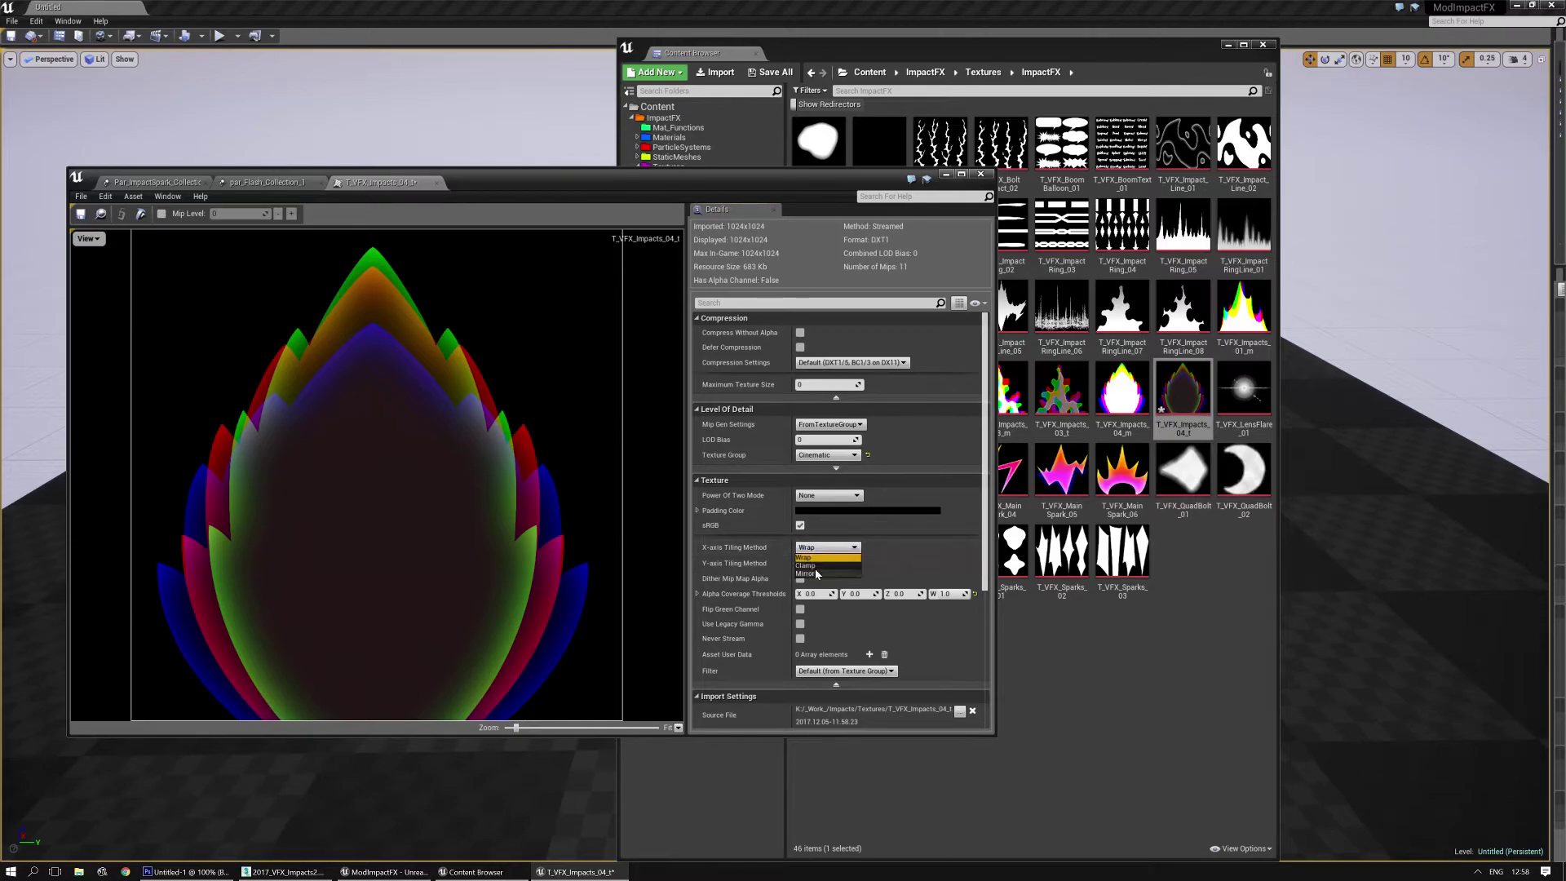
pyautogui.click(818, 571)
pyautogui.click(827, 454)
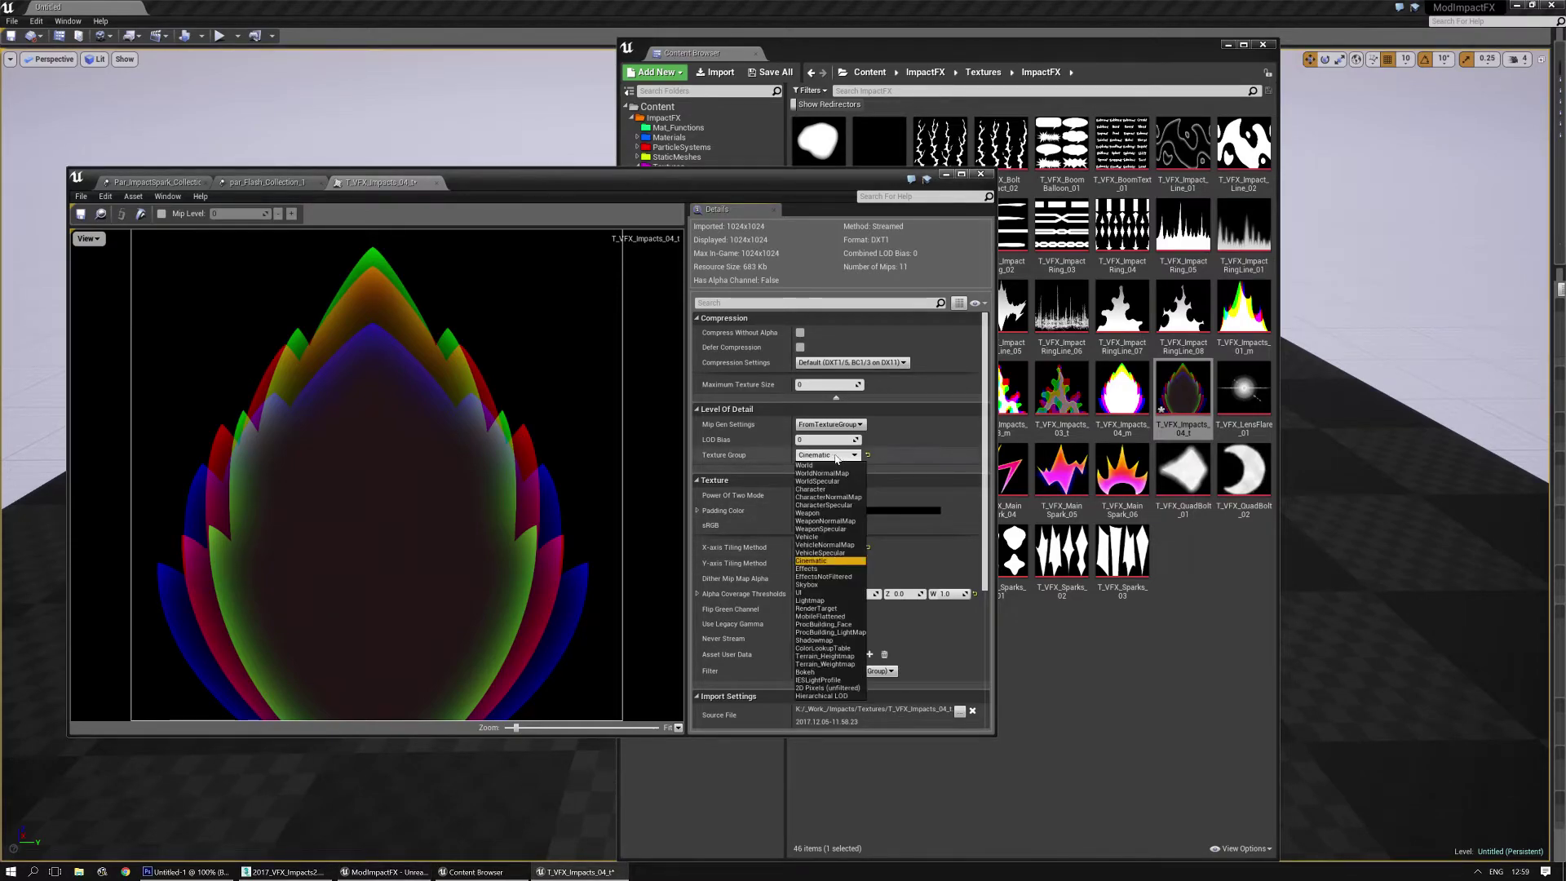
pyautogui.click(816, 569)
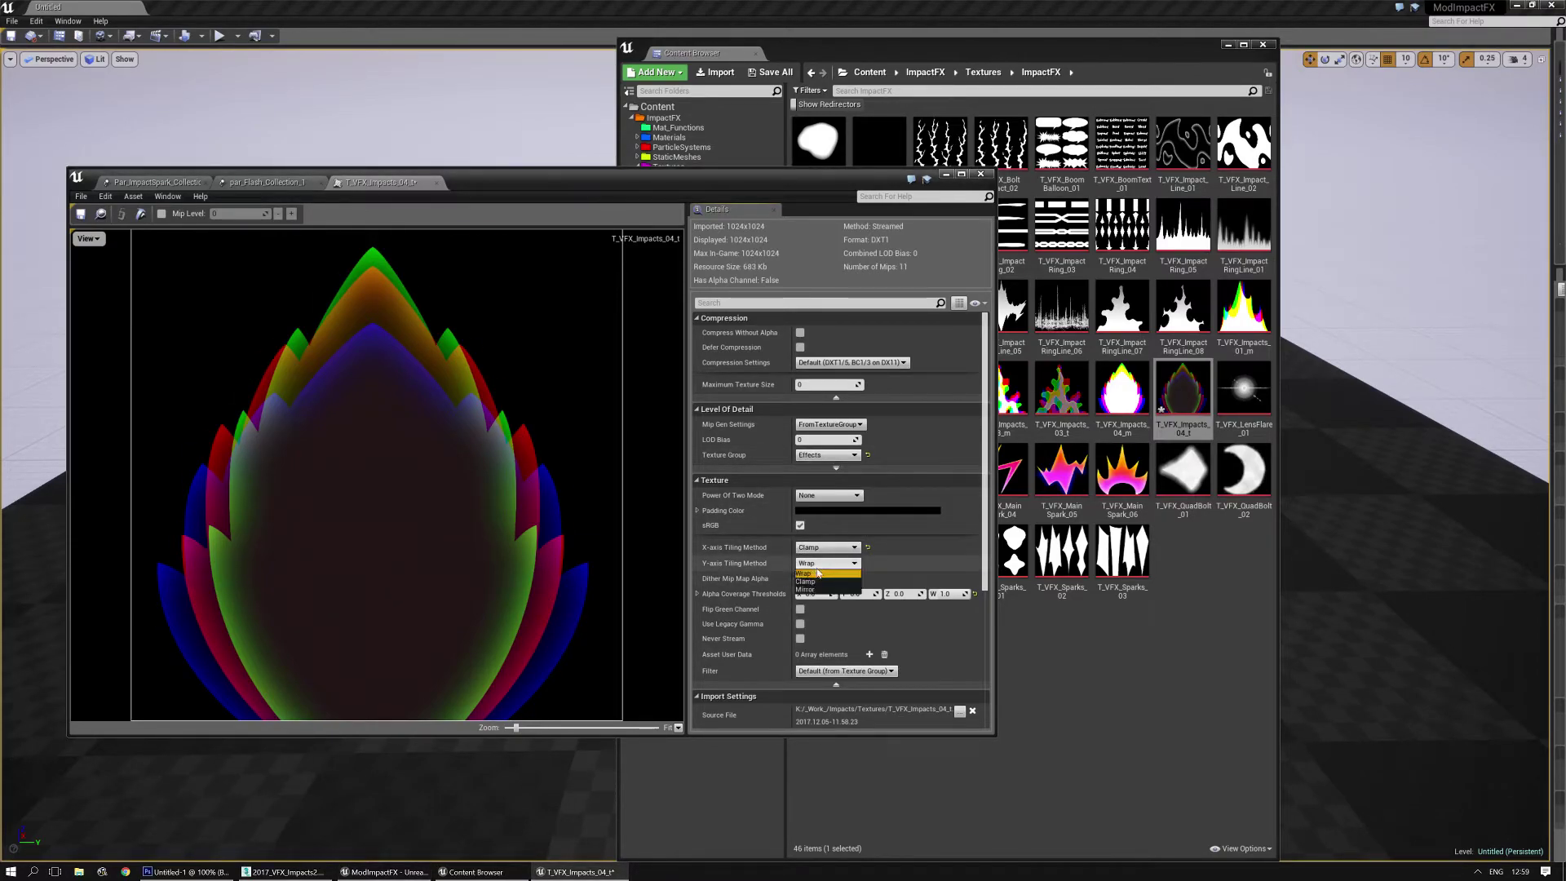
pyautogui.click(812, 582)
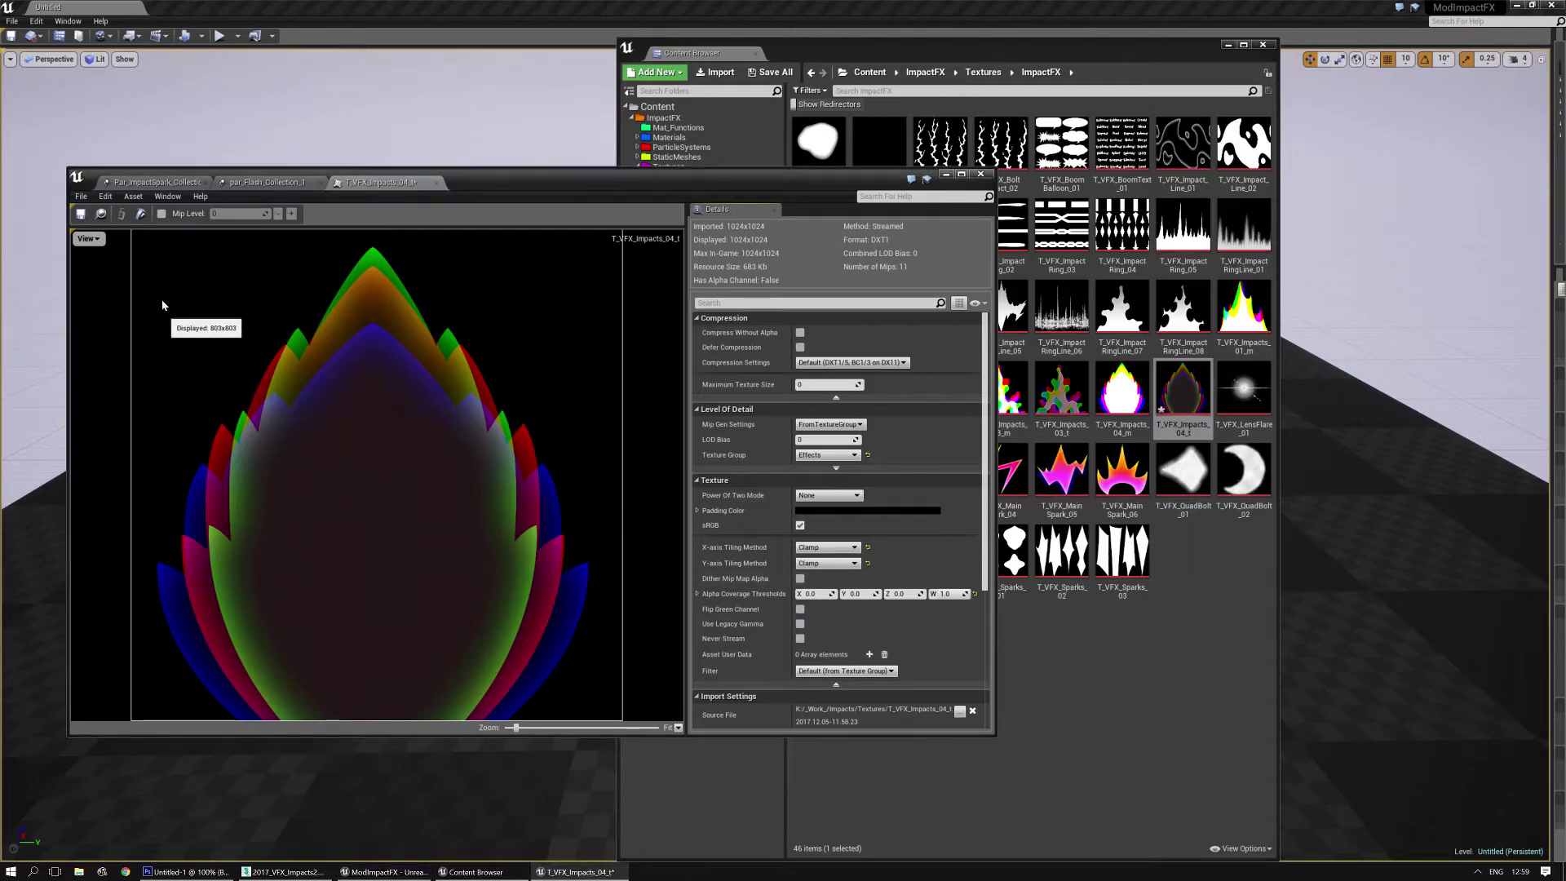
pyautogui.click(80, 214)
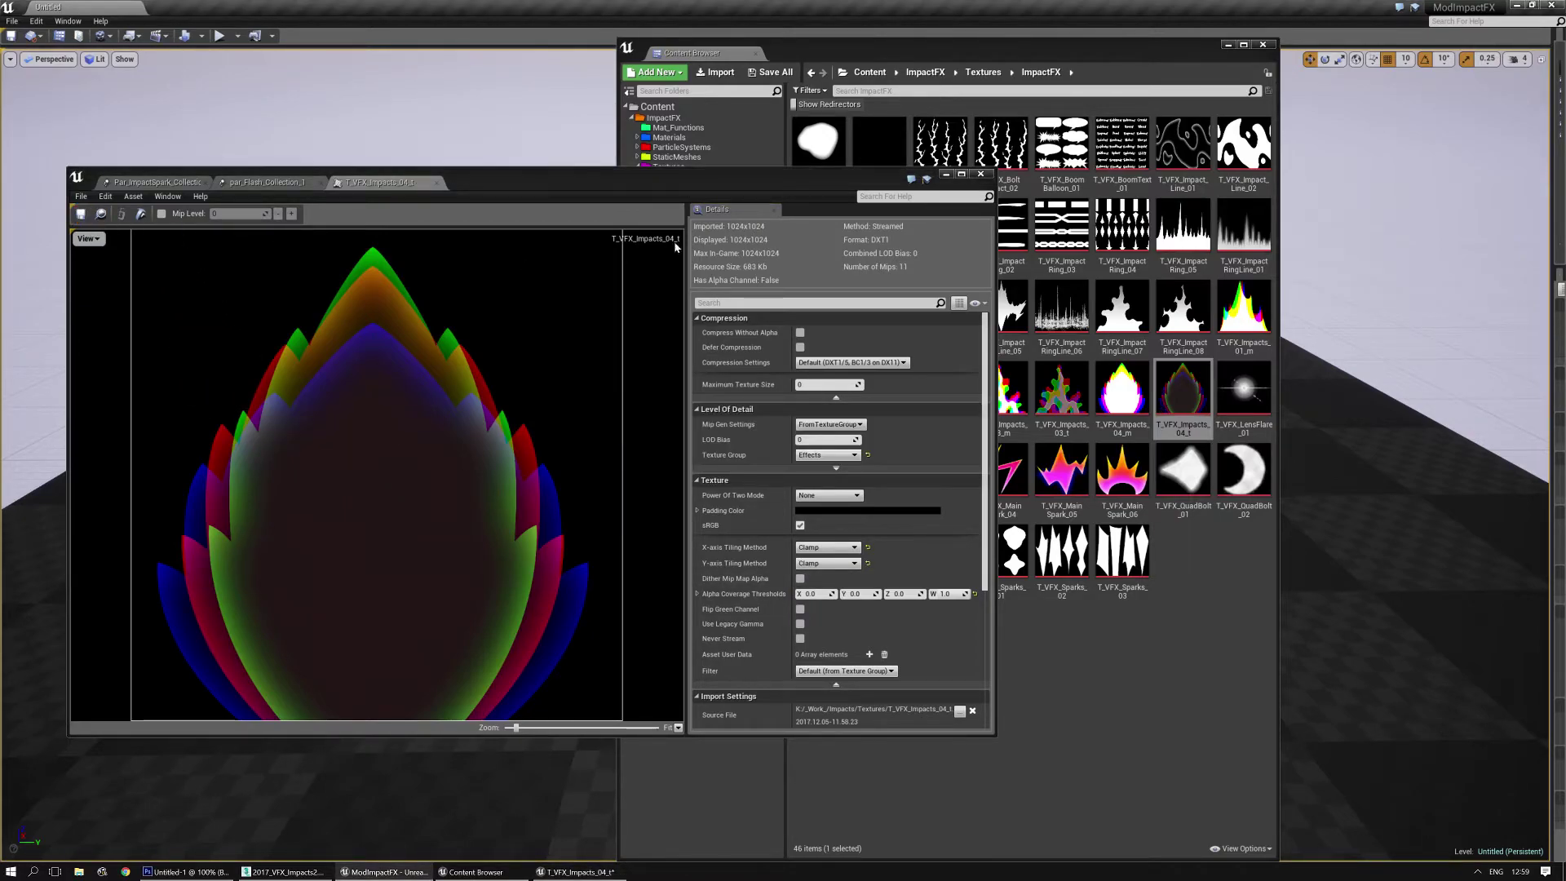
pyautogui.click(911, 56)
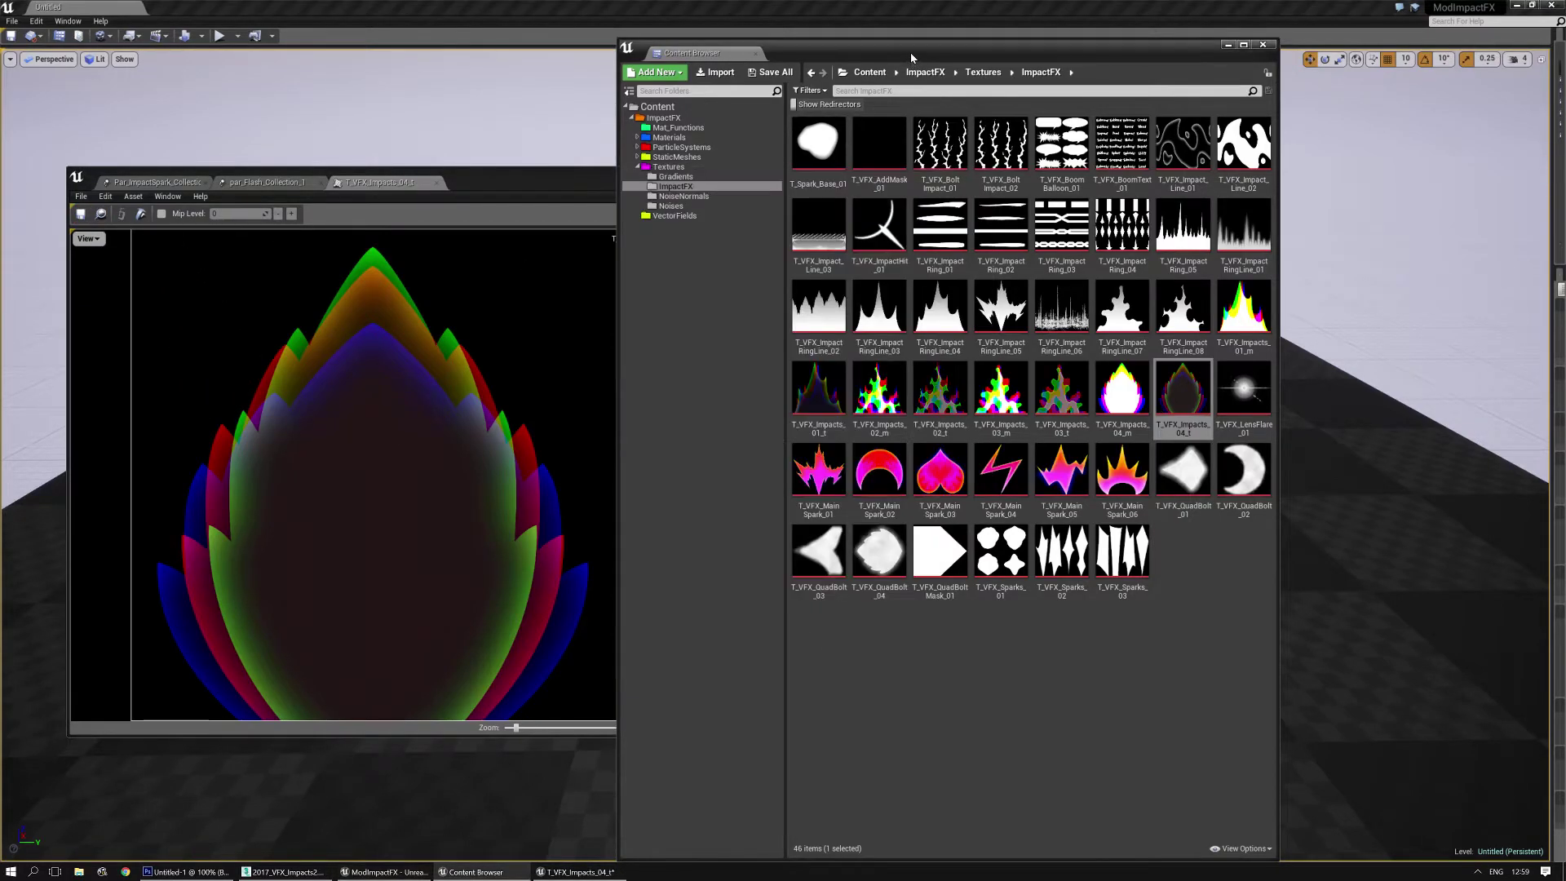
# Step: Duplicate MI_VFX_ImpactFX_01 in Materials/ImpactSpark as MI_VFX_ImpactFX_04
pyautogui.click(637, 137)
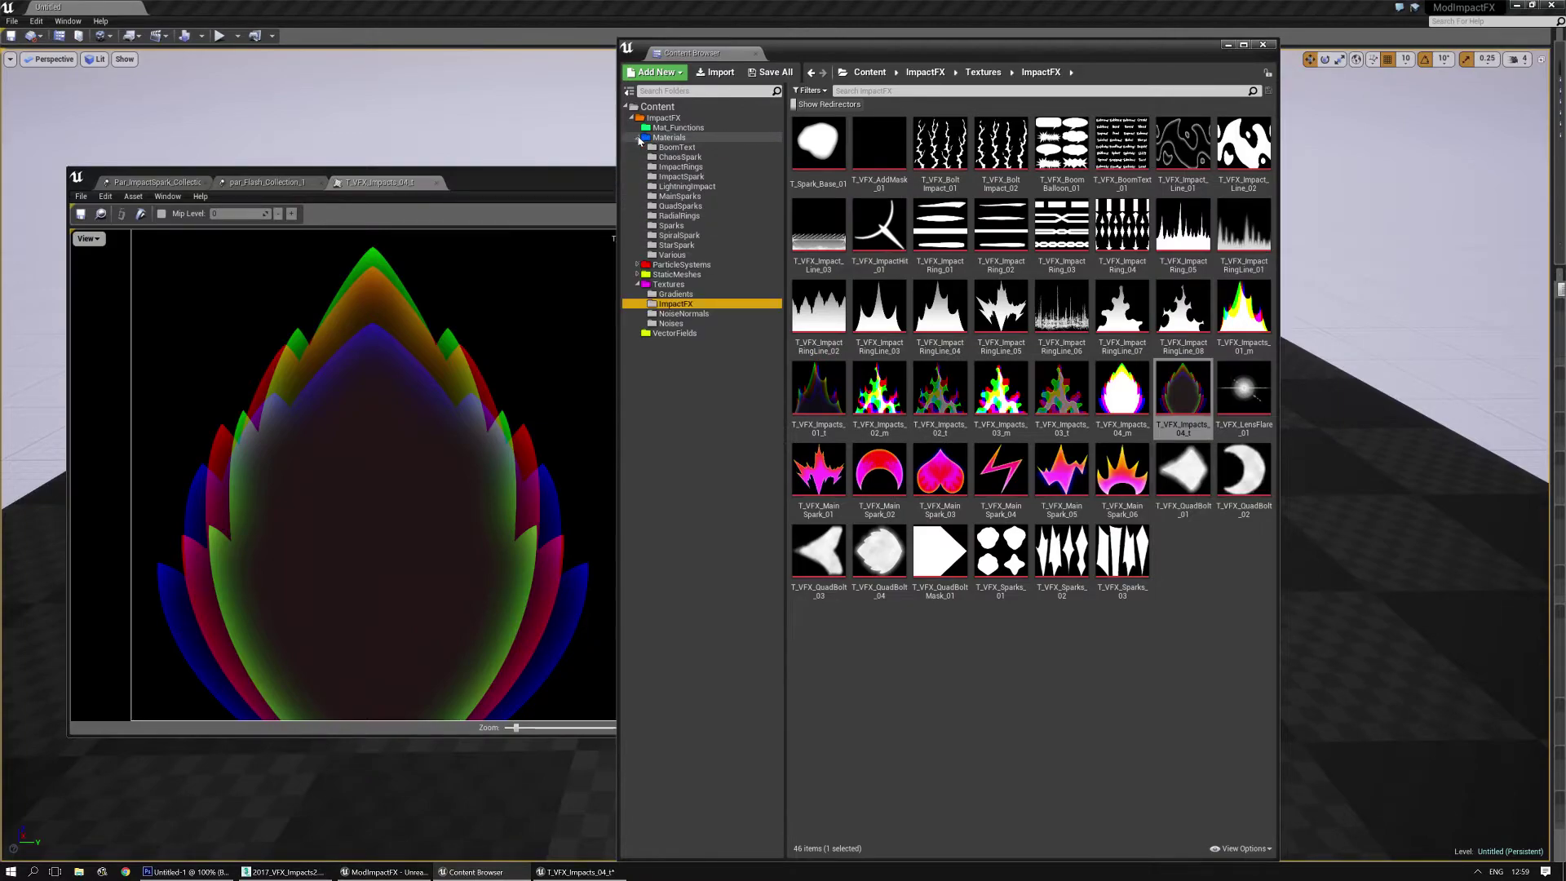
pyautogui.click(686, 180)
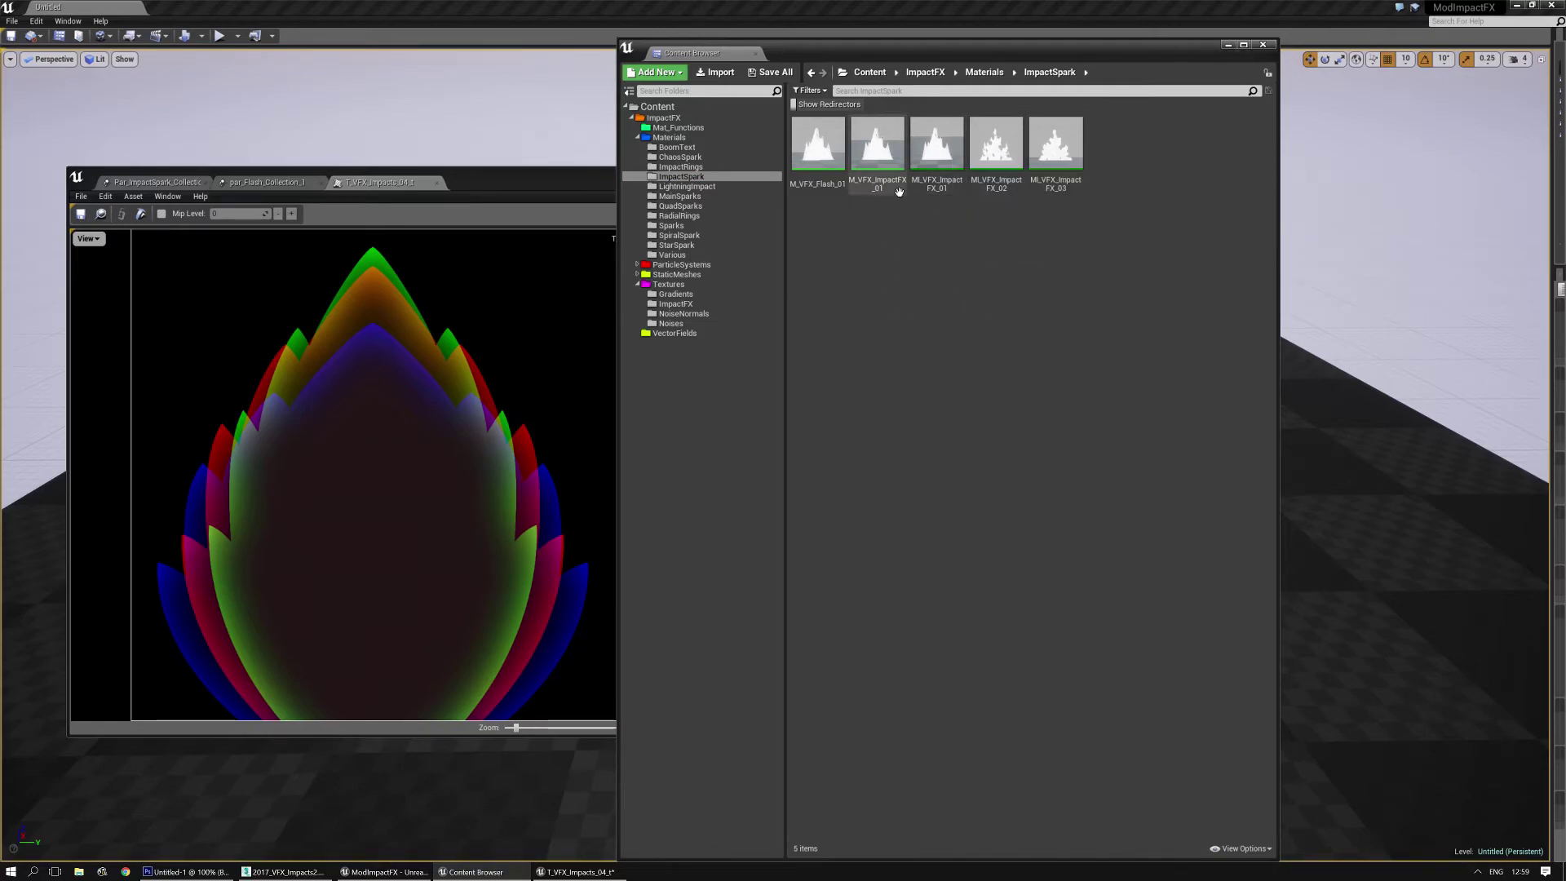
pyautogui.click(914, 166)
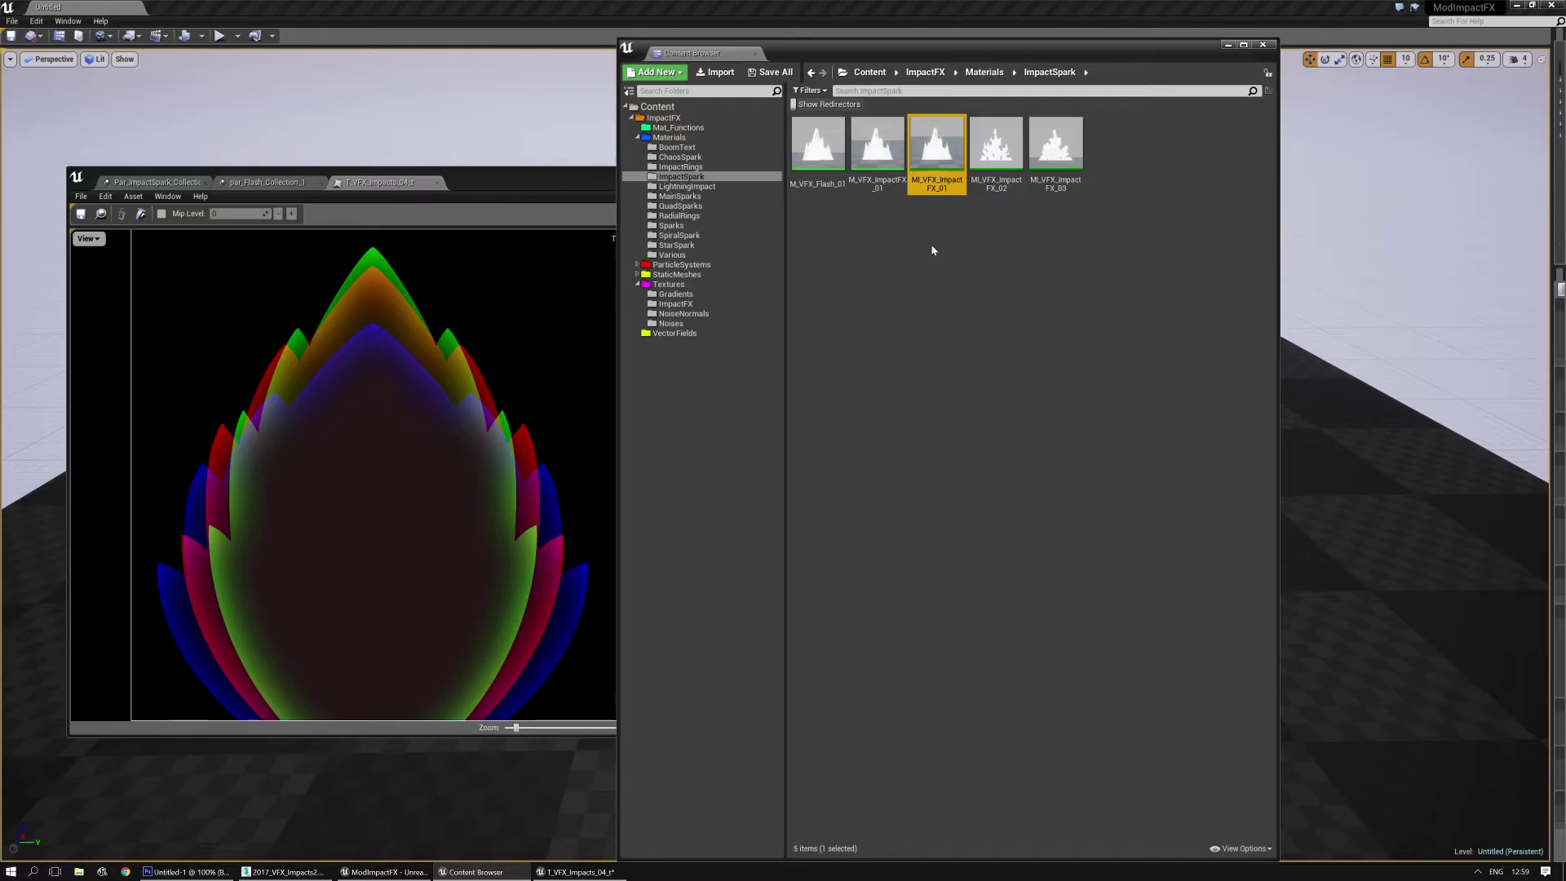
pyautogui.rightClick(942, 186)
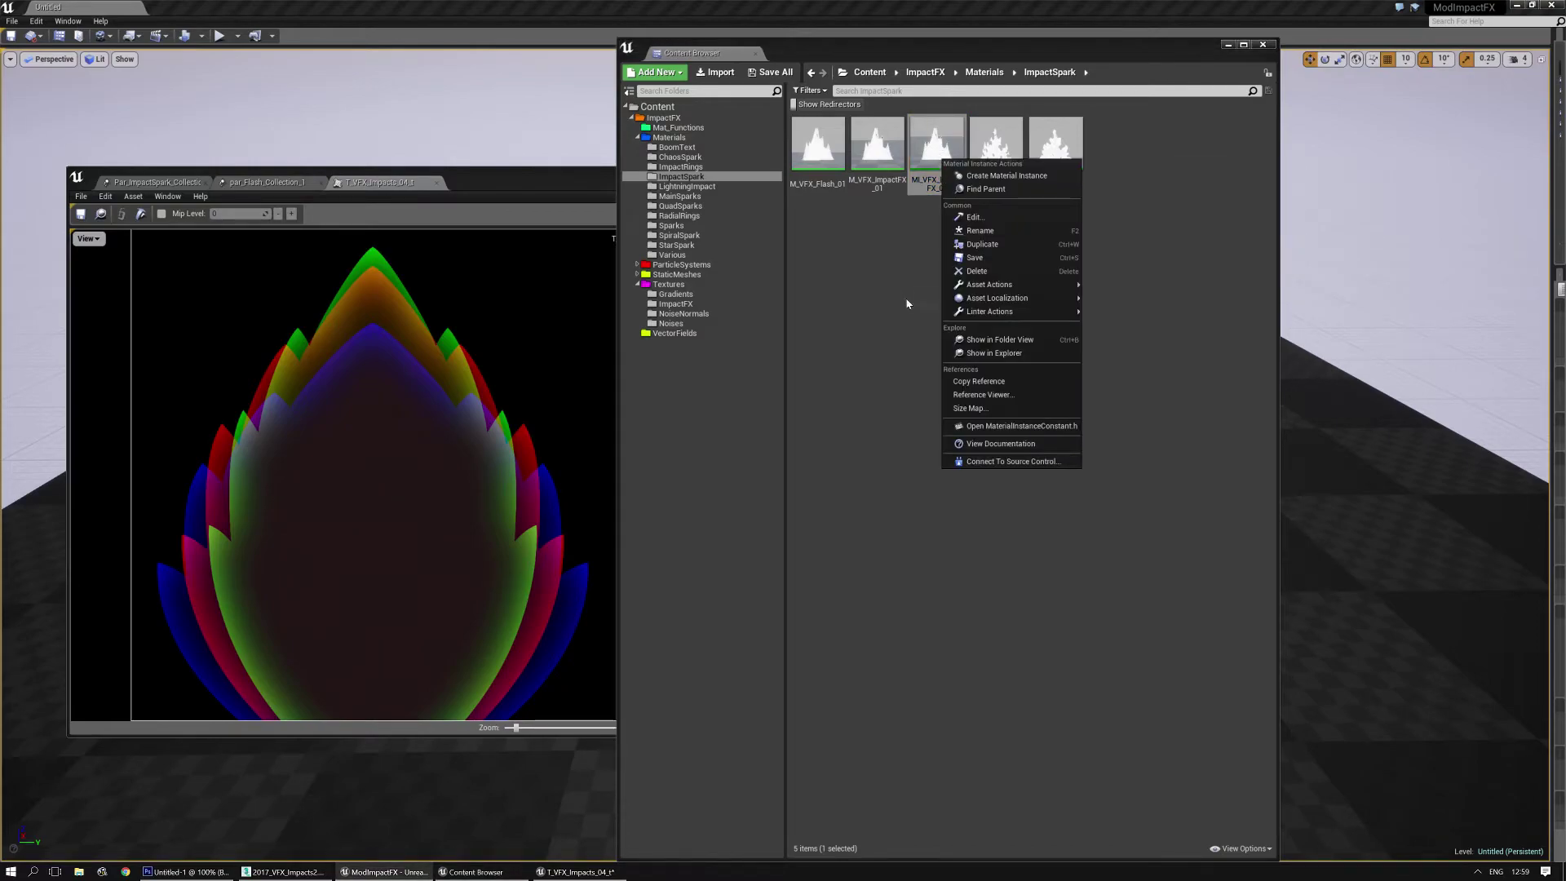
pyautogui.click(1015, 243)
pyautogui.press('Return')
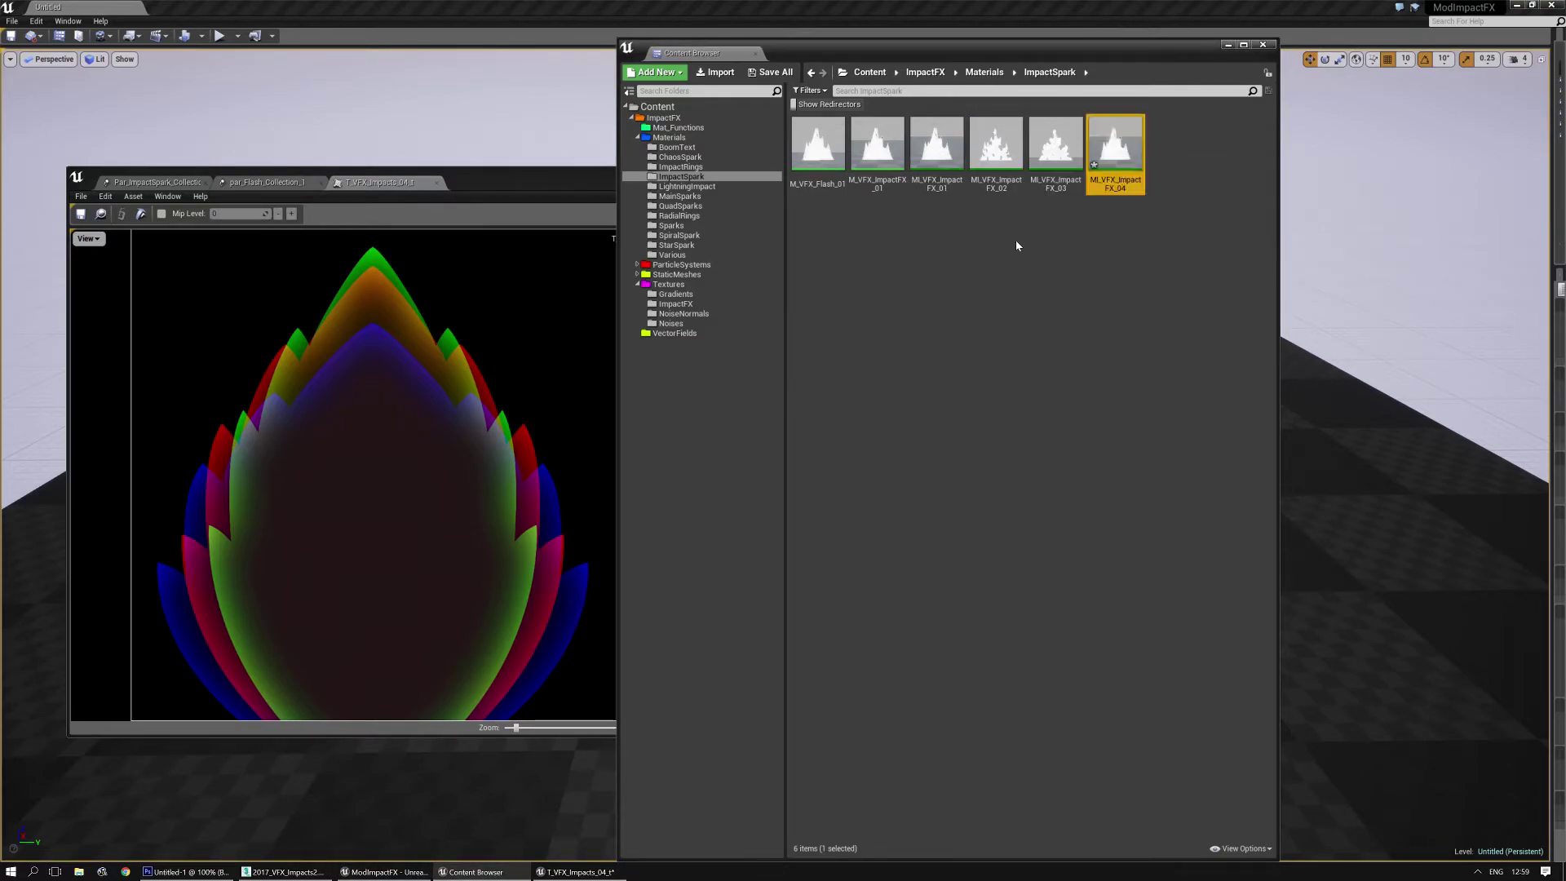
# Step: In MI_VFX_ImpactFX_04, override the gray and mask textures with T_VFX_Impacts_04_t and T_VFX_Impacts_04_m
pyautogui.doubleClick(1136, 134)
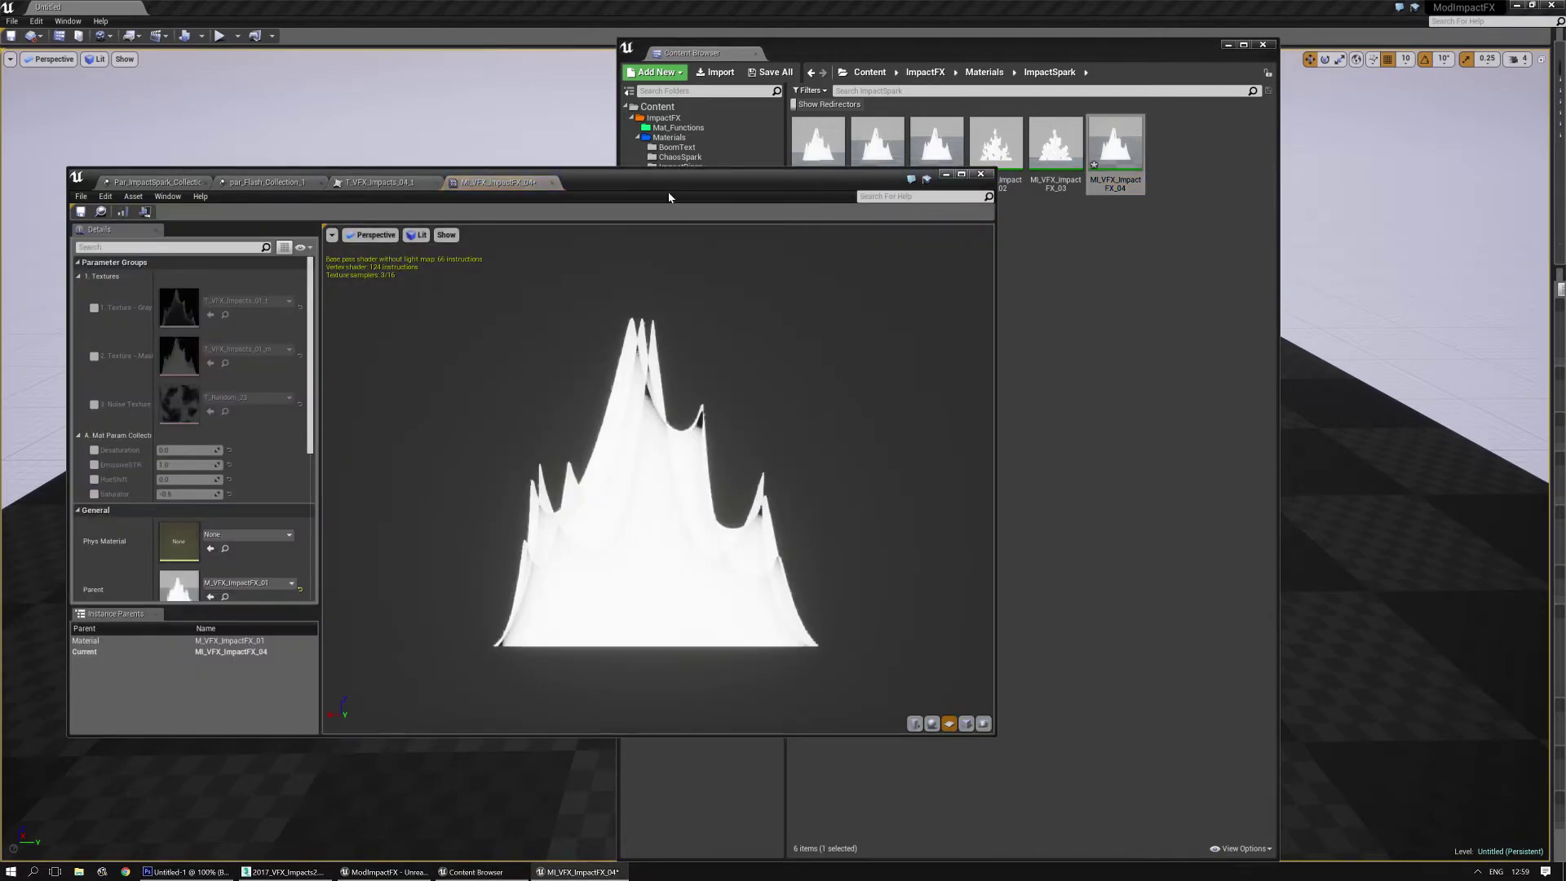
pyautogui.moveTo(668, 196); pyautogui.dragTo(1081, 242)
pyautogui.click(506, 355)
pyautogui.click(505, 403)
pyautogui.click(657, 348)
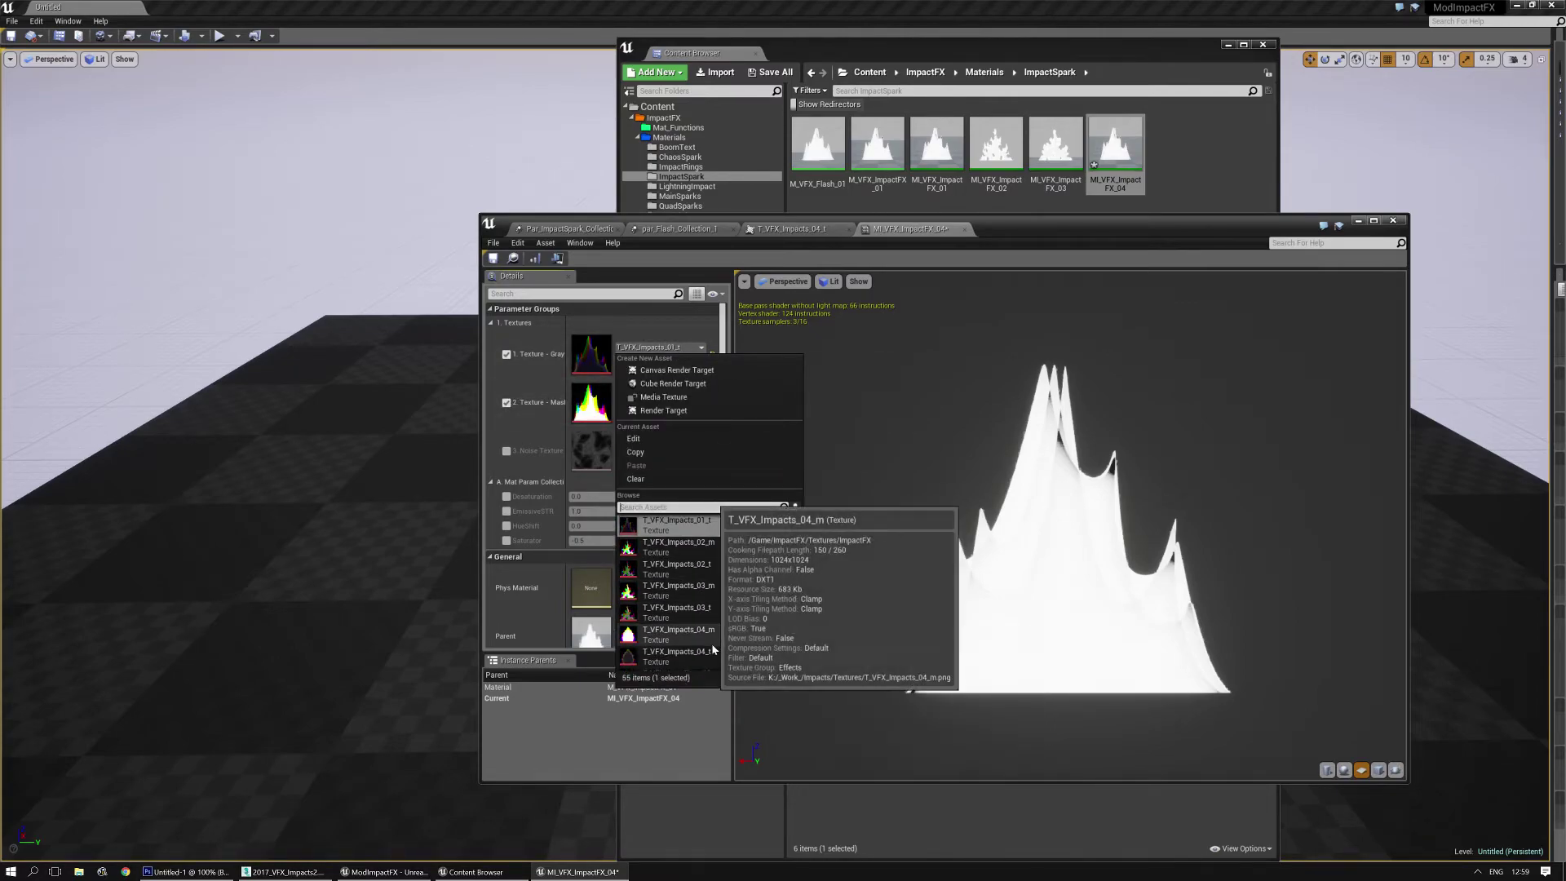
pyautogui.click(707, 653)
pyautogui.click(656, 395)
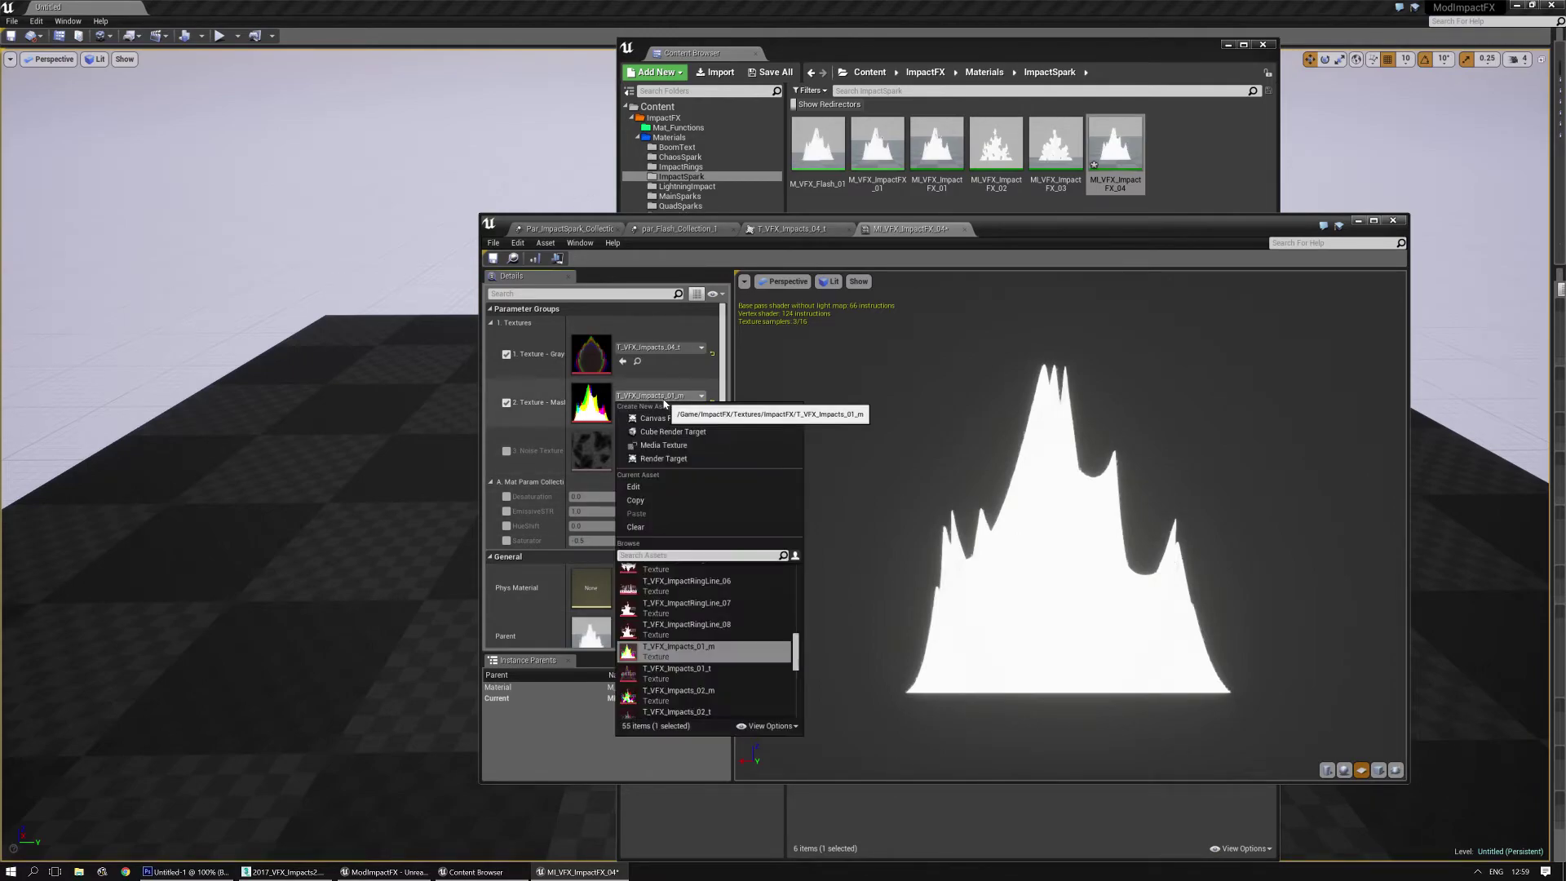
pyautogui.scroll(-3, 700, 653)
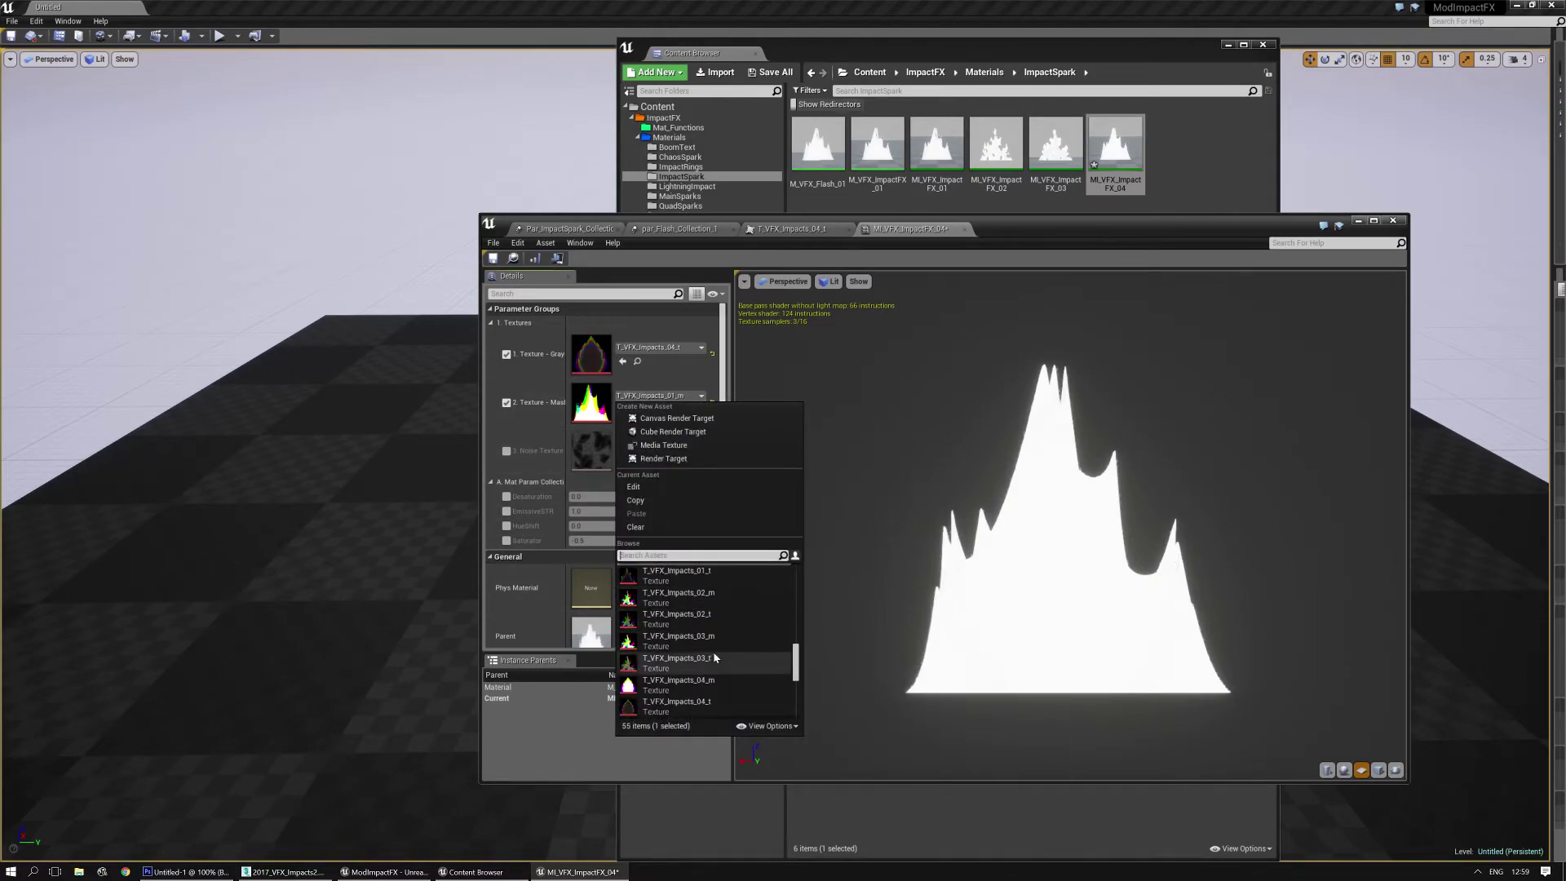
pyautogui.click(699, 684)
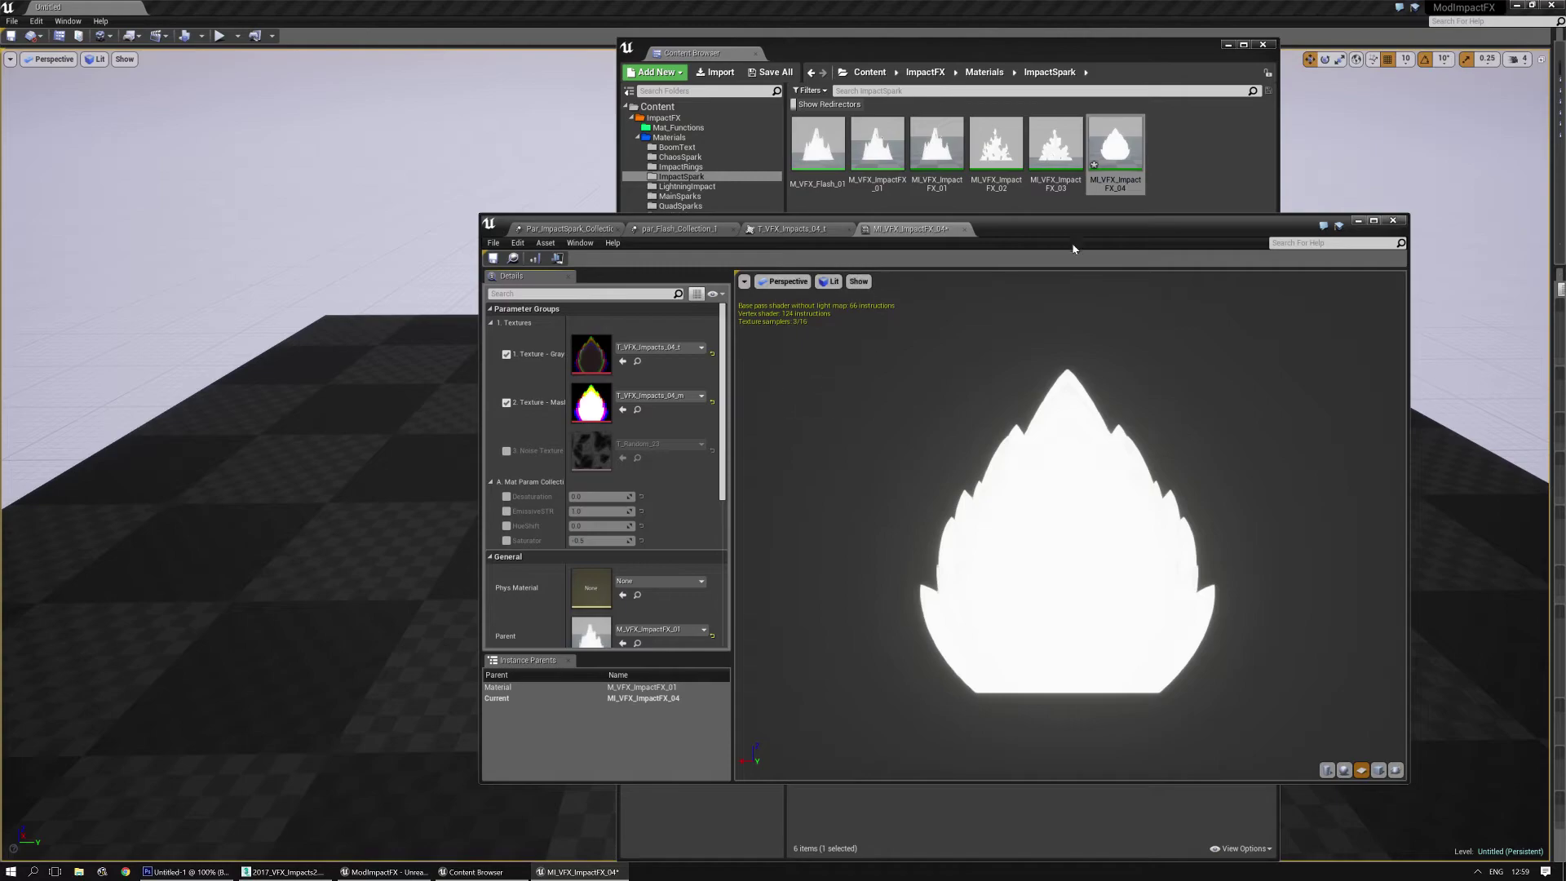
# Step: Save MI_VFX_ImpactFX_04 and move its editor aside to reveal the content folders
pyautogui.moveTo(1085, 229); pyautogui.dragTo(821, 231)
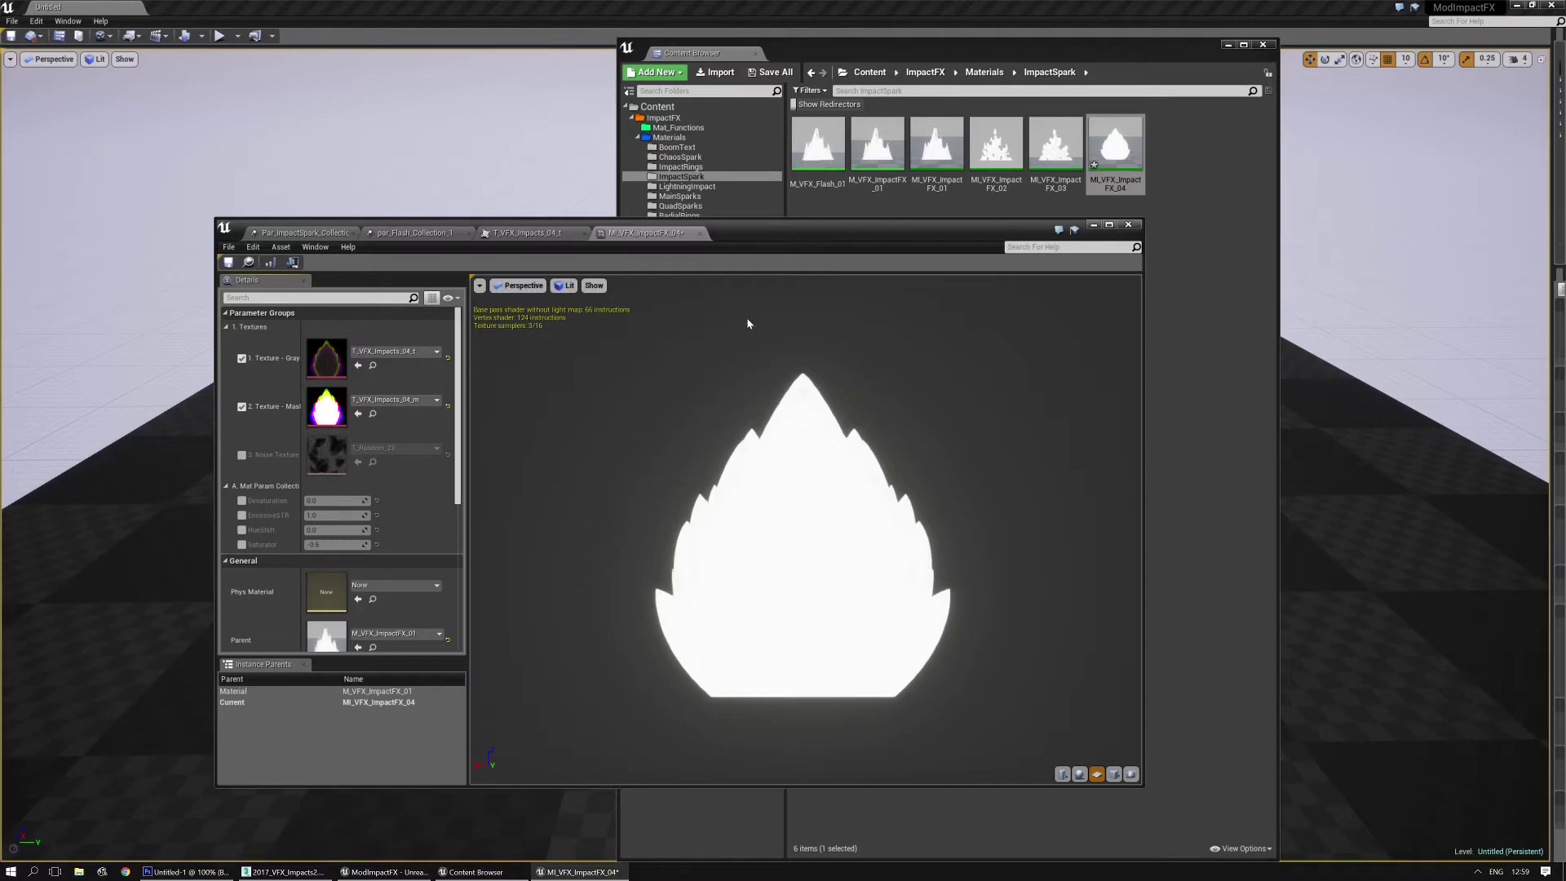
pyautogui.hotkey('ctrl', 's')
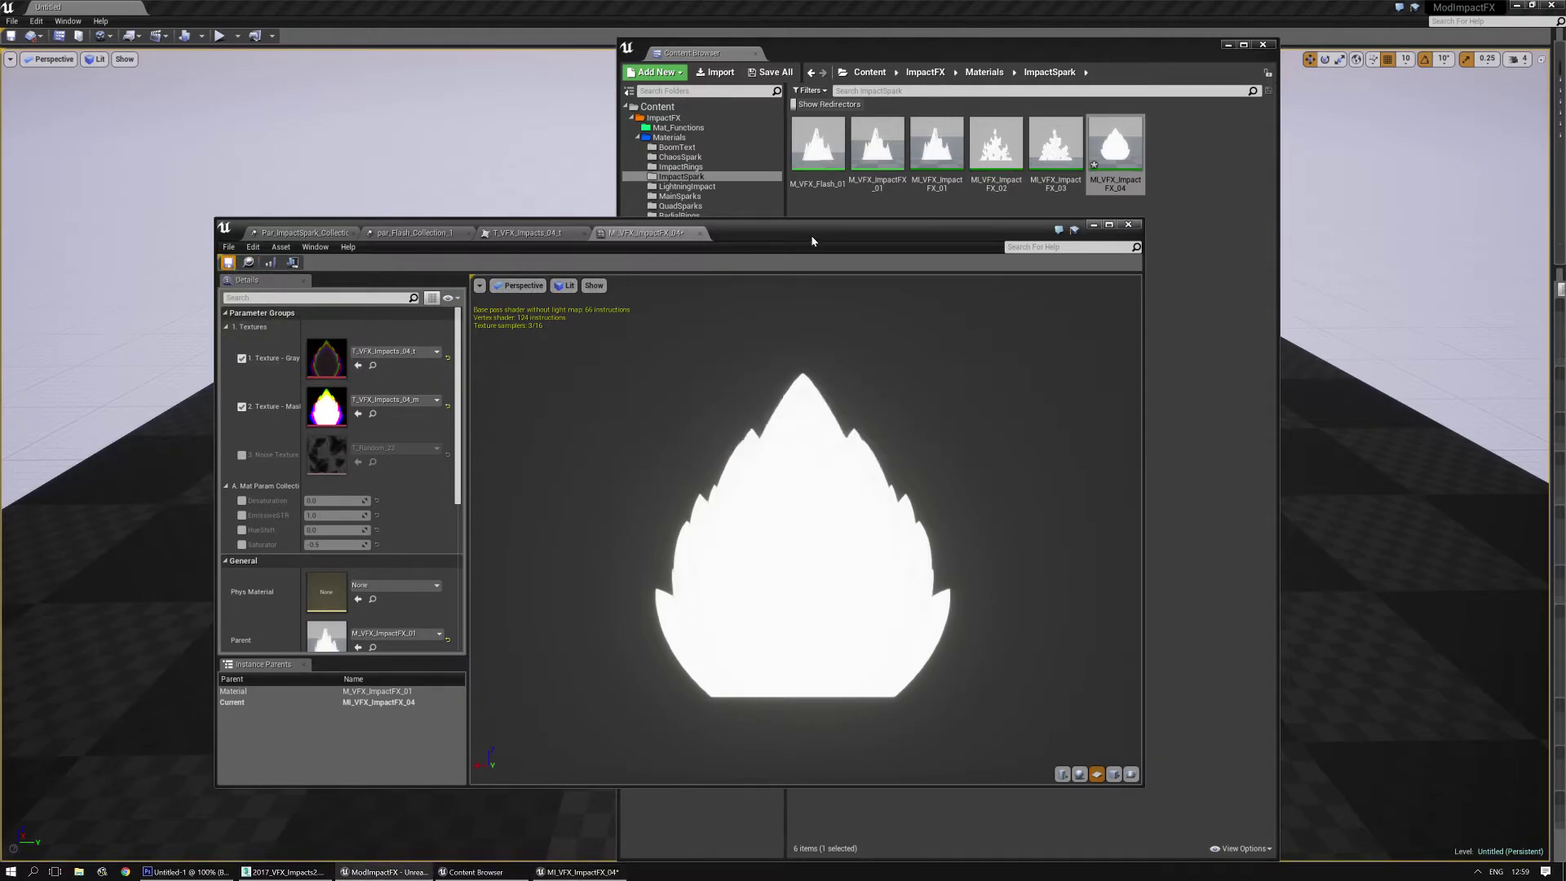
pyautogui.moveTo(811, 240); pyautogui.dragTo(581, 352)
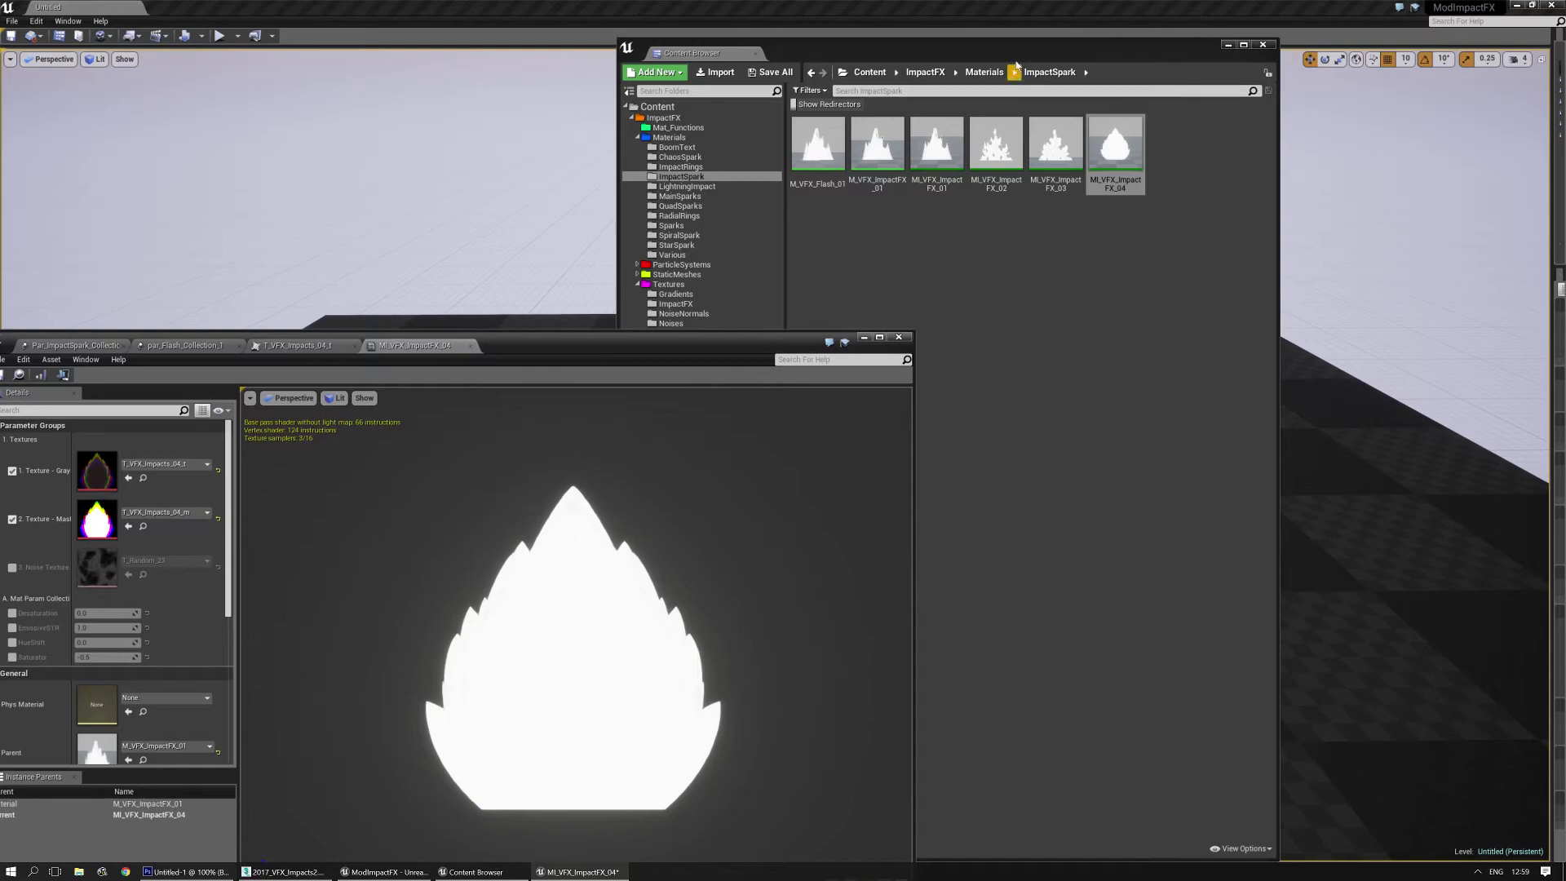
# Step: Open Par_ImpactSpark_Collection_1 from the ParticleSystems folder in Cascade
pyautogui.moveTo(995, 58); pyautogui.dragTo(1096, 56)
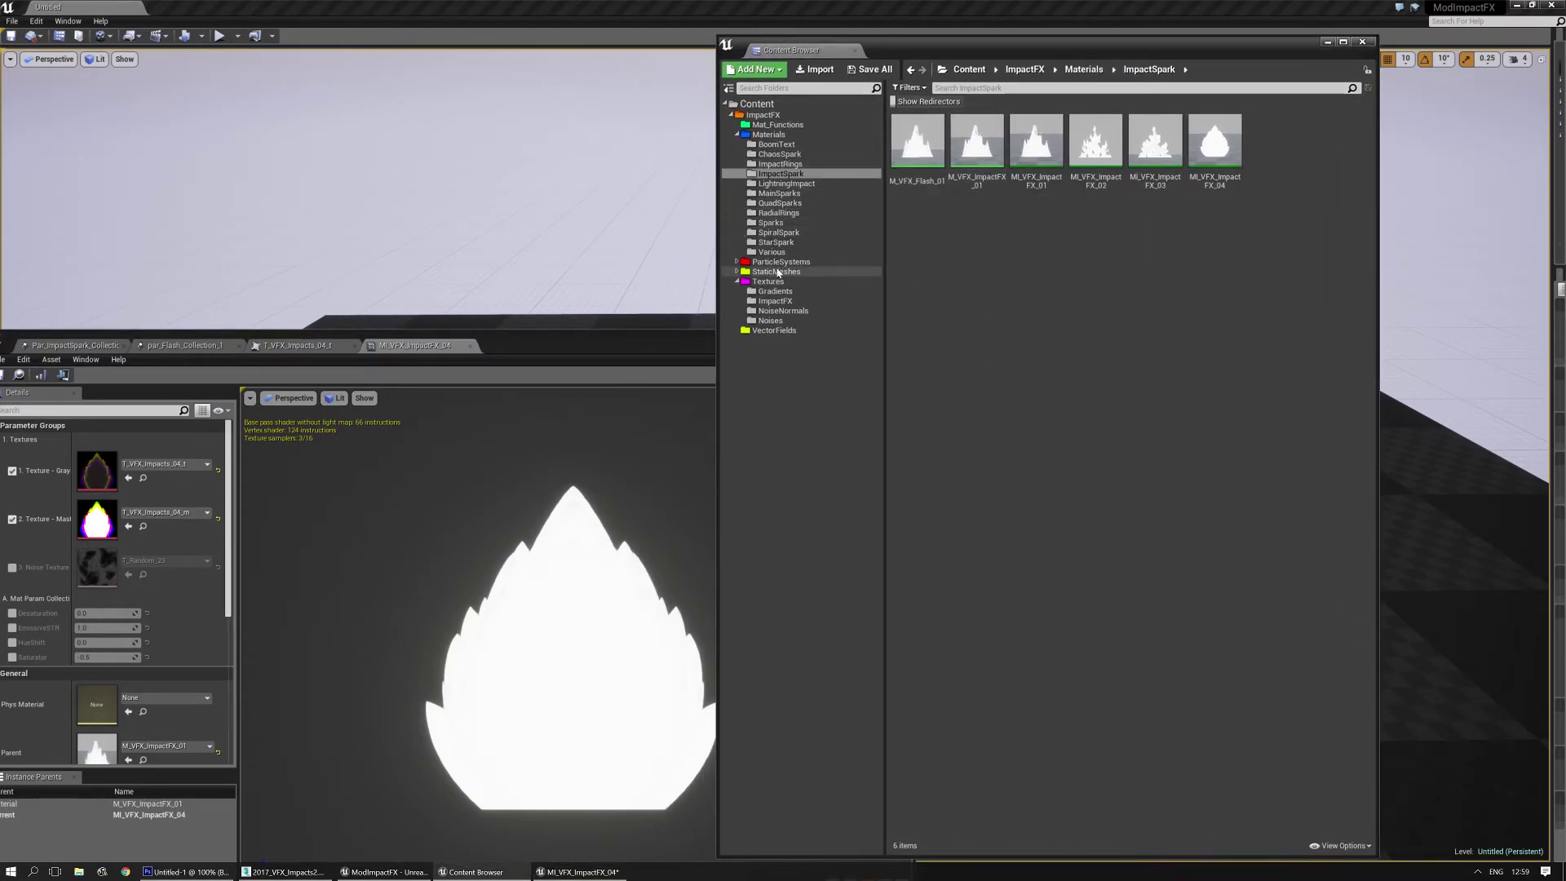
pyautogui.click(779, 262)
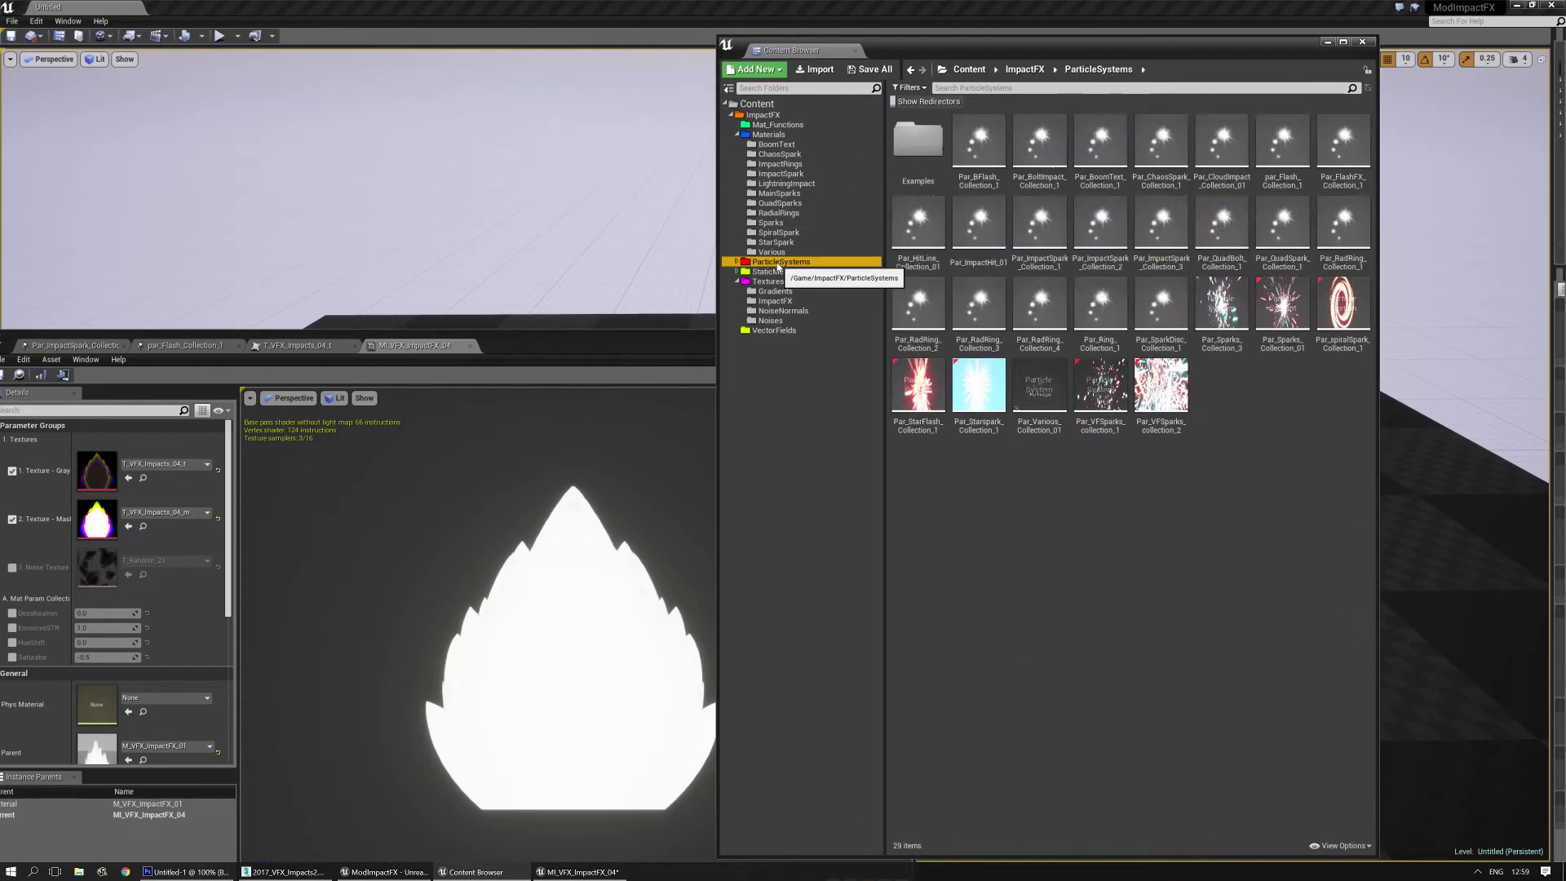
pyautogui.doubleClick(1039, 222)
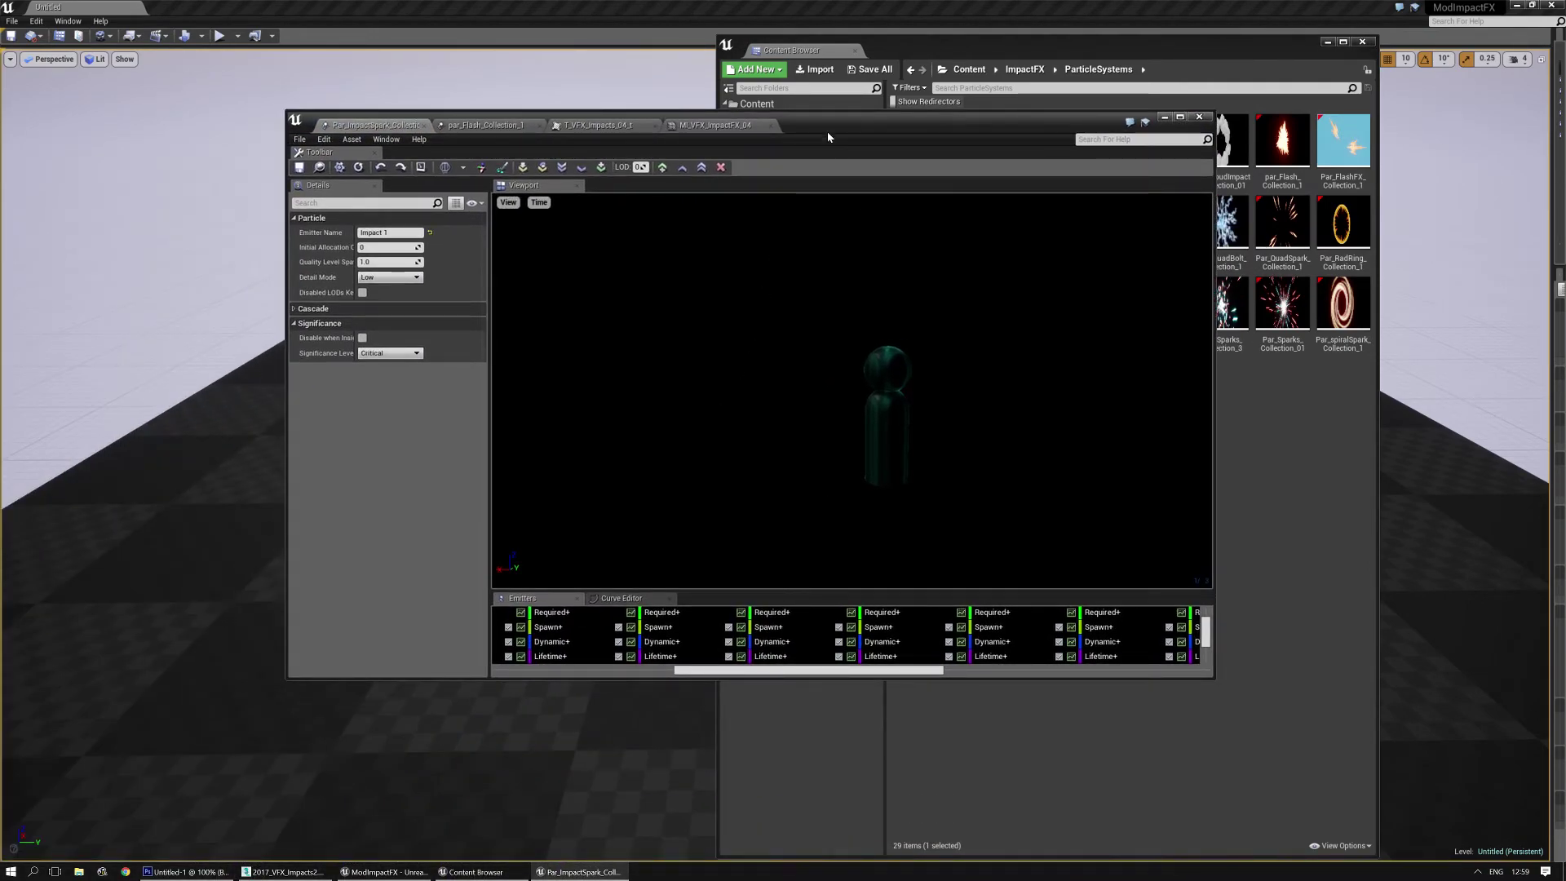
pyautogui.doubleClick(827, 136)
pyautogui.moveTo(675, 54); pyautogui.dragTo(691, 169)
# Step: Set the editor's Application Scale to 1.35 in the Widget Reflector
pyautogui.click(67, 20)
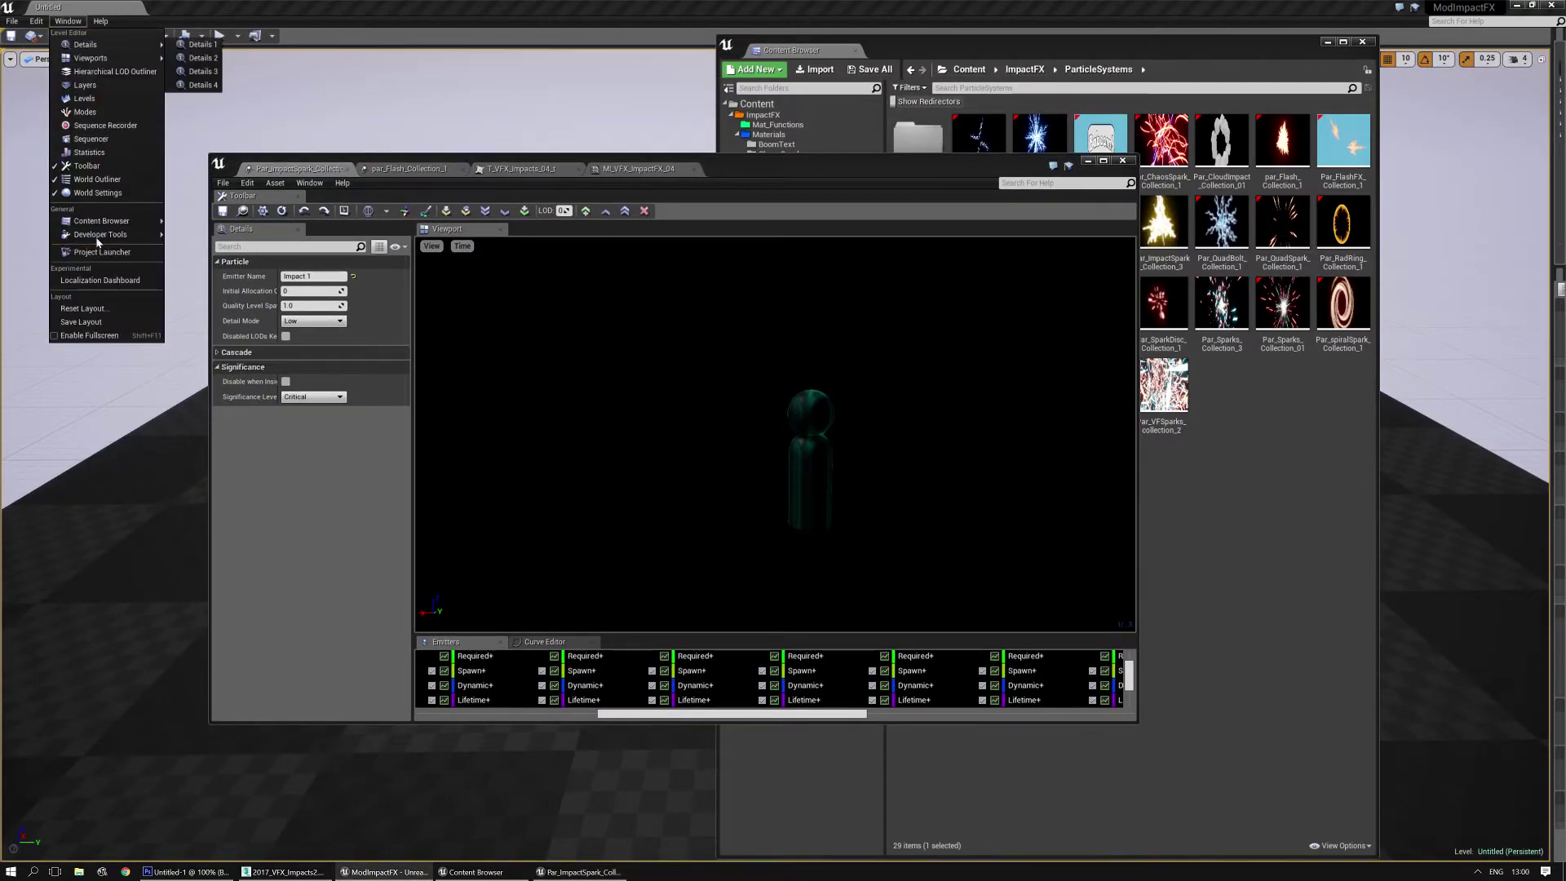
pyautogui.moveTo(101, 234)
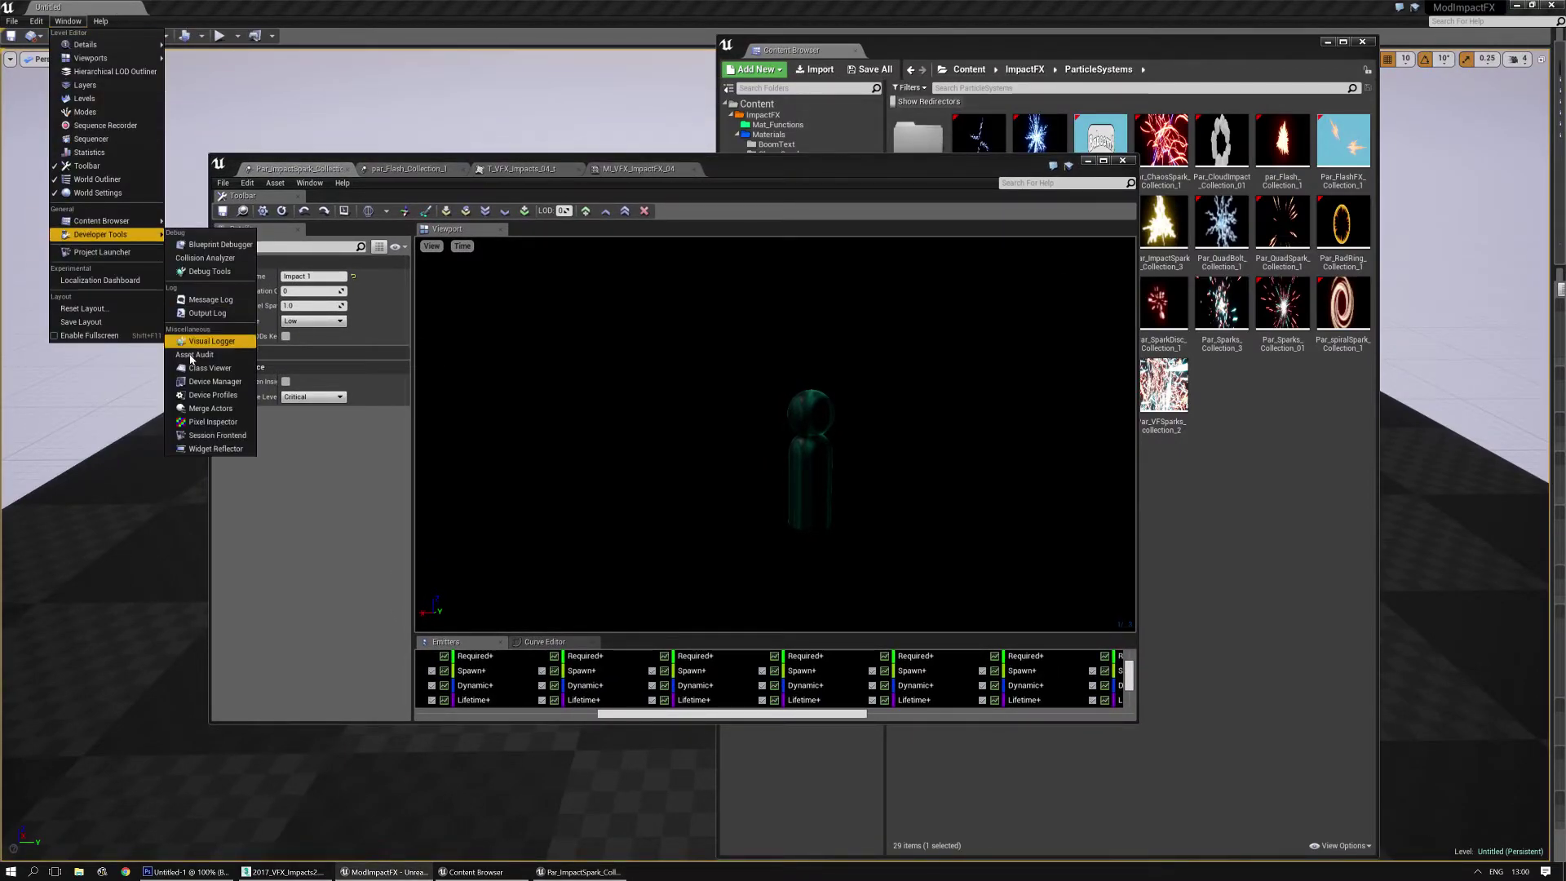
pyautogui.click(205, 449)
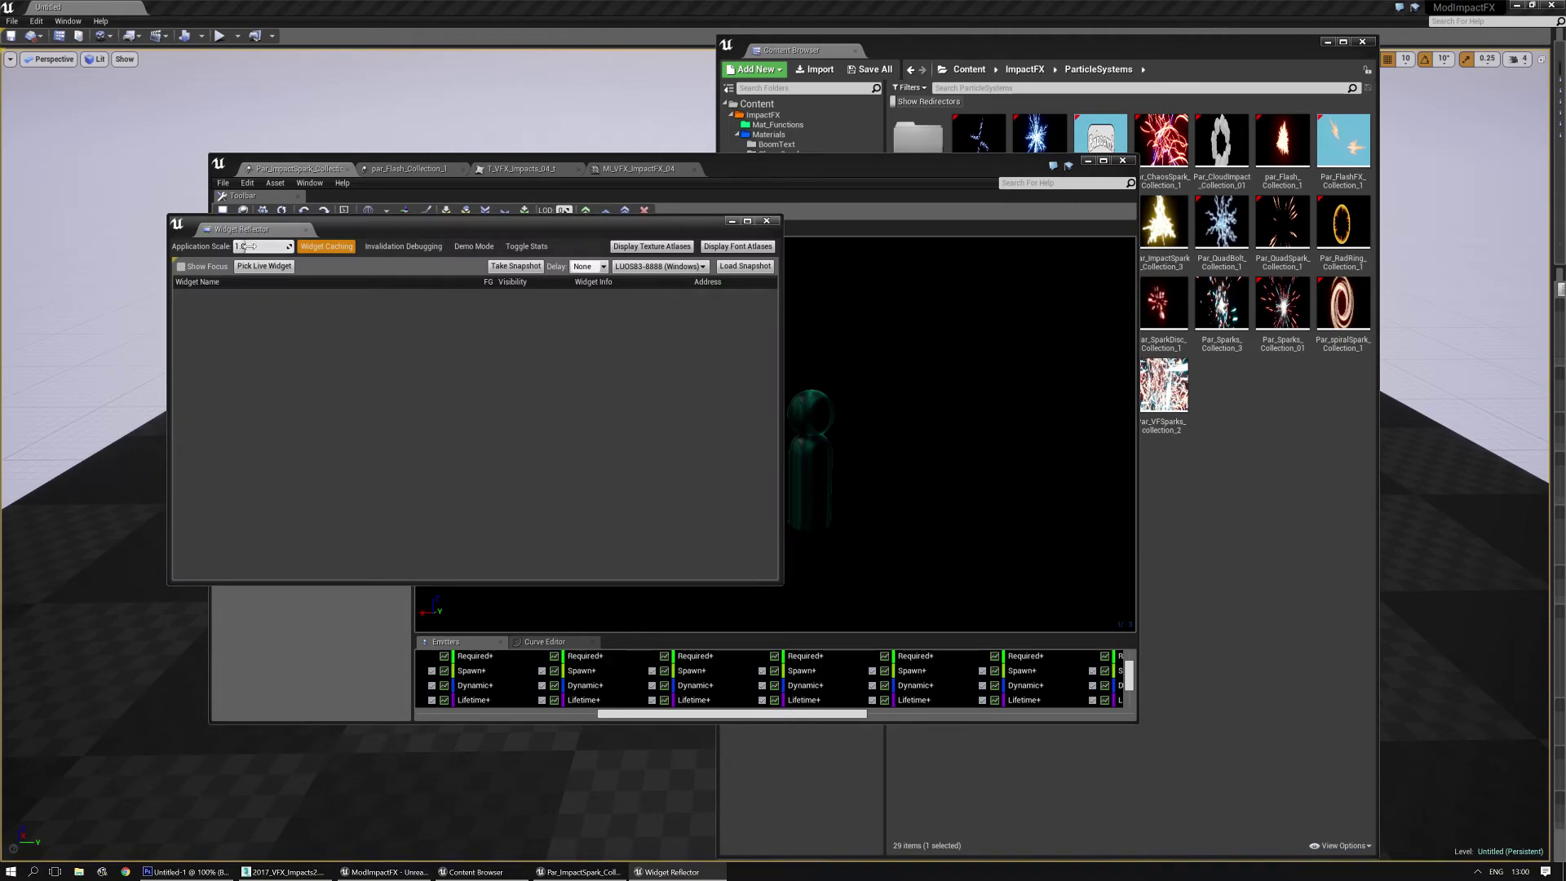
pyautogui.moveTo(248, 246)
pyautogui.mouseDown()
pyautogui.moveTo(294, 247)
pyautogui.moveTo(253, 248)
pyautogui.mouseUp()
pyautogui.click(761, 225)
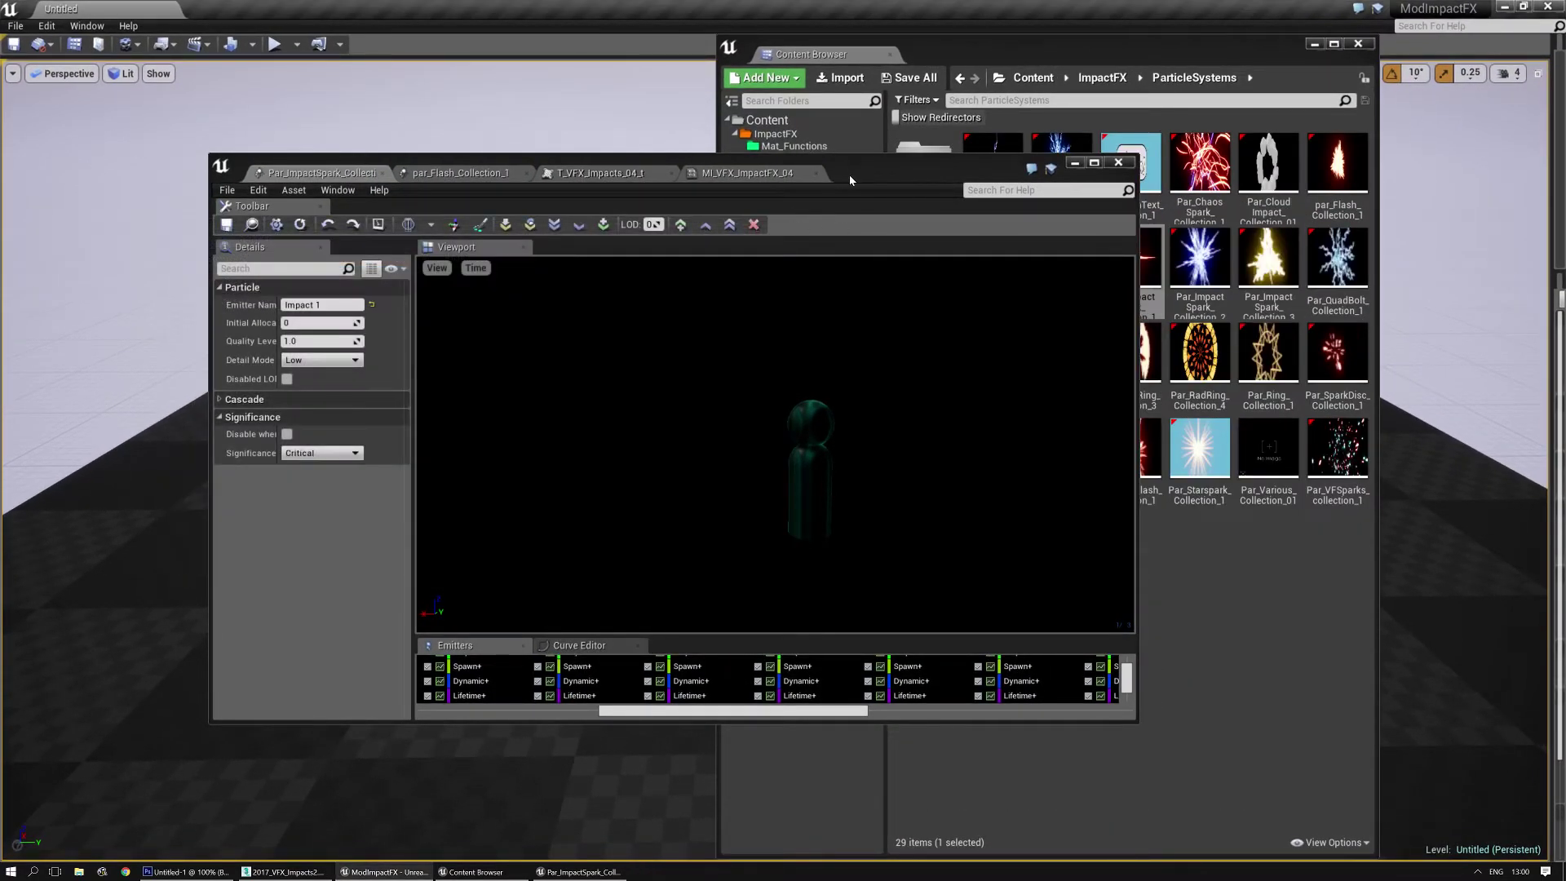
# Step: Maximise Cascade, enlarge the emitters area, and inspect the Char emitter
pyautogui.doubleClick(849, 174)
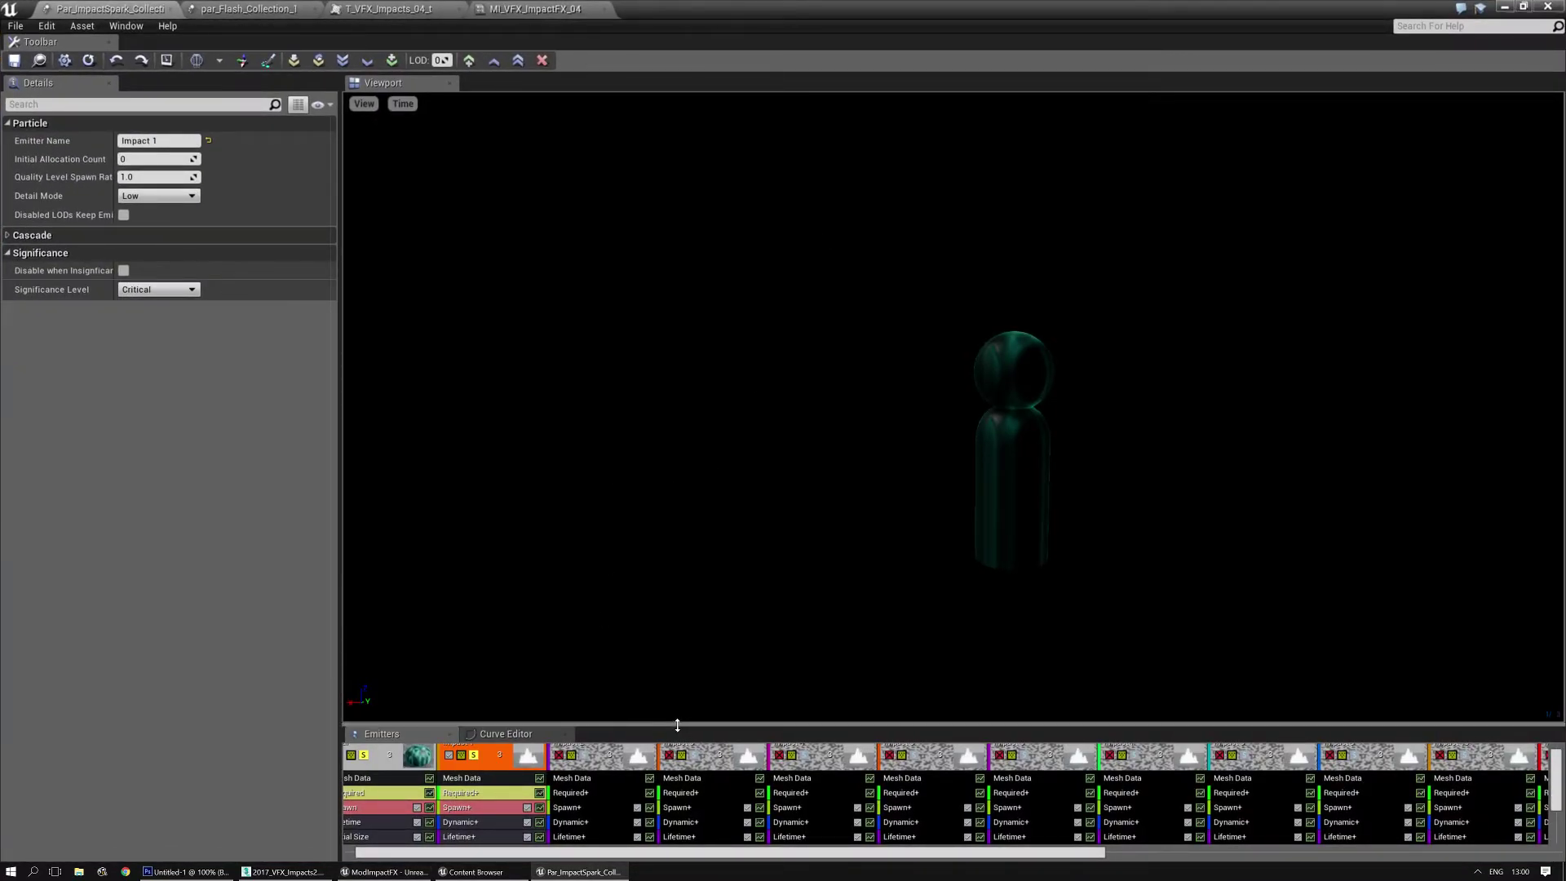
pyautogui.moveTo(677, 729); pyautogui.dragTo(689, 474)
pyautogui.moveTo(637, 852); pyautogui.dragTo(465, 848)
pyautogui.click(425, 512)
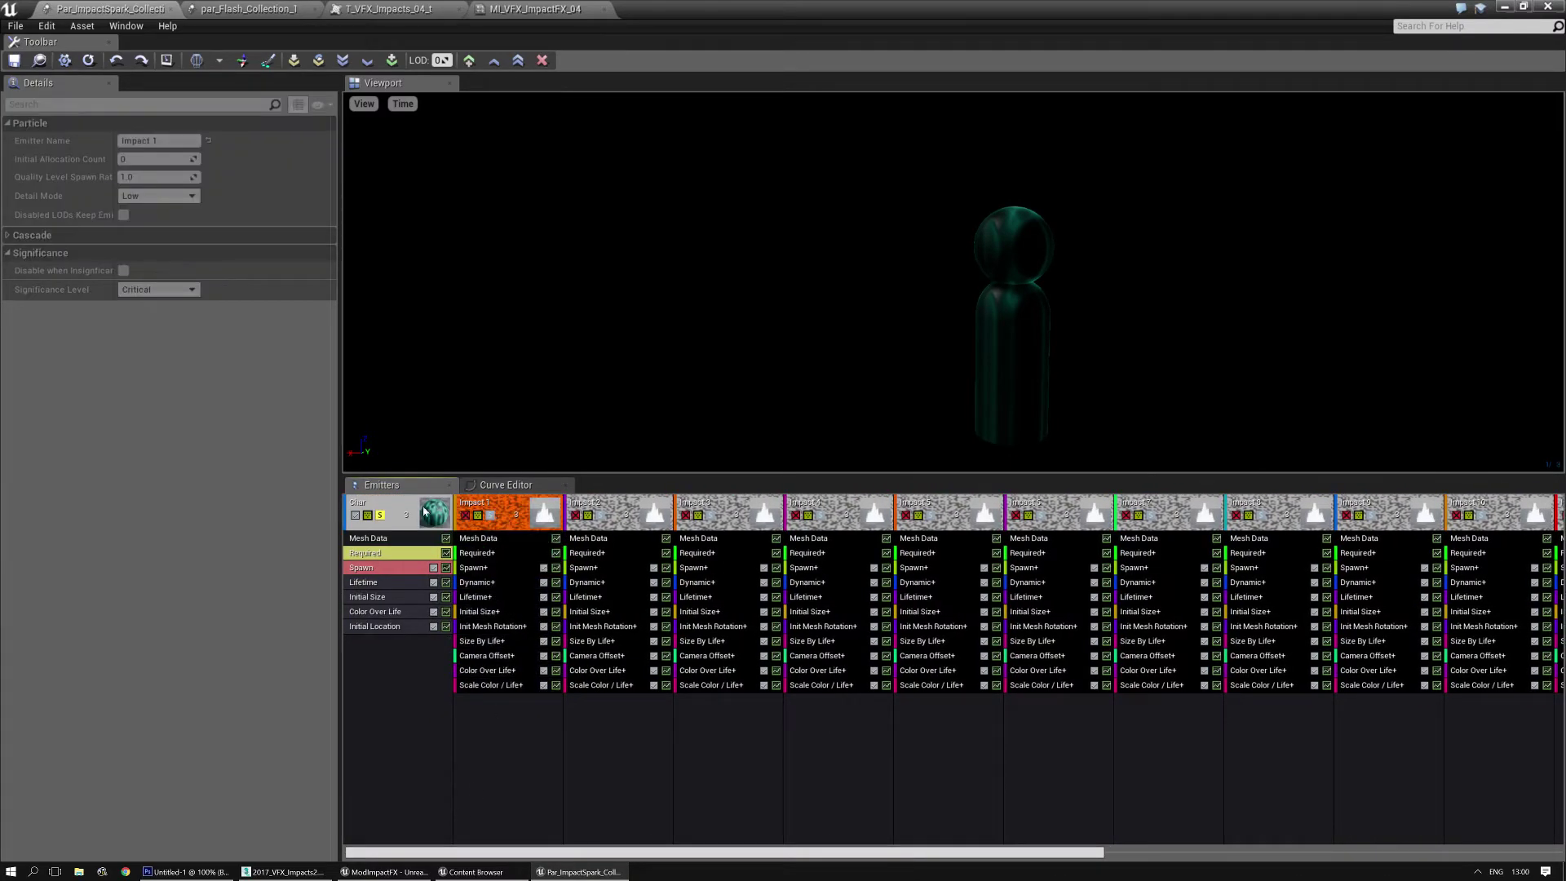
pyautogui.click(380, 515)
pyautogui.hscroll(10, 1444, 827)
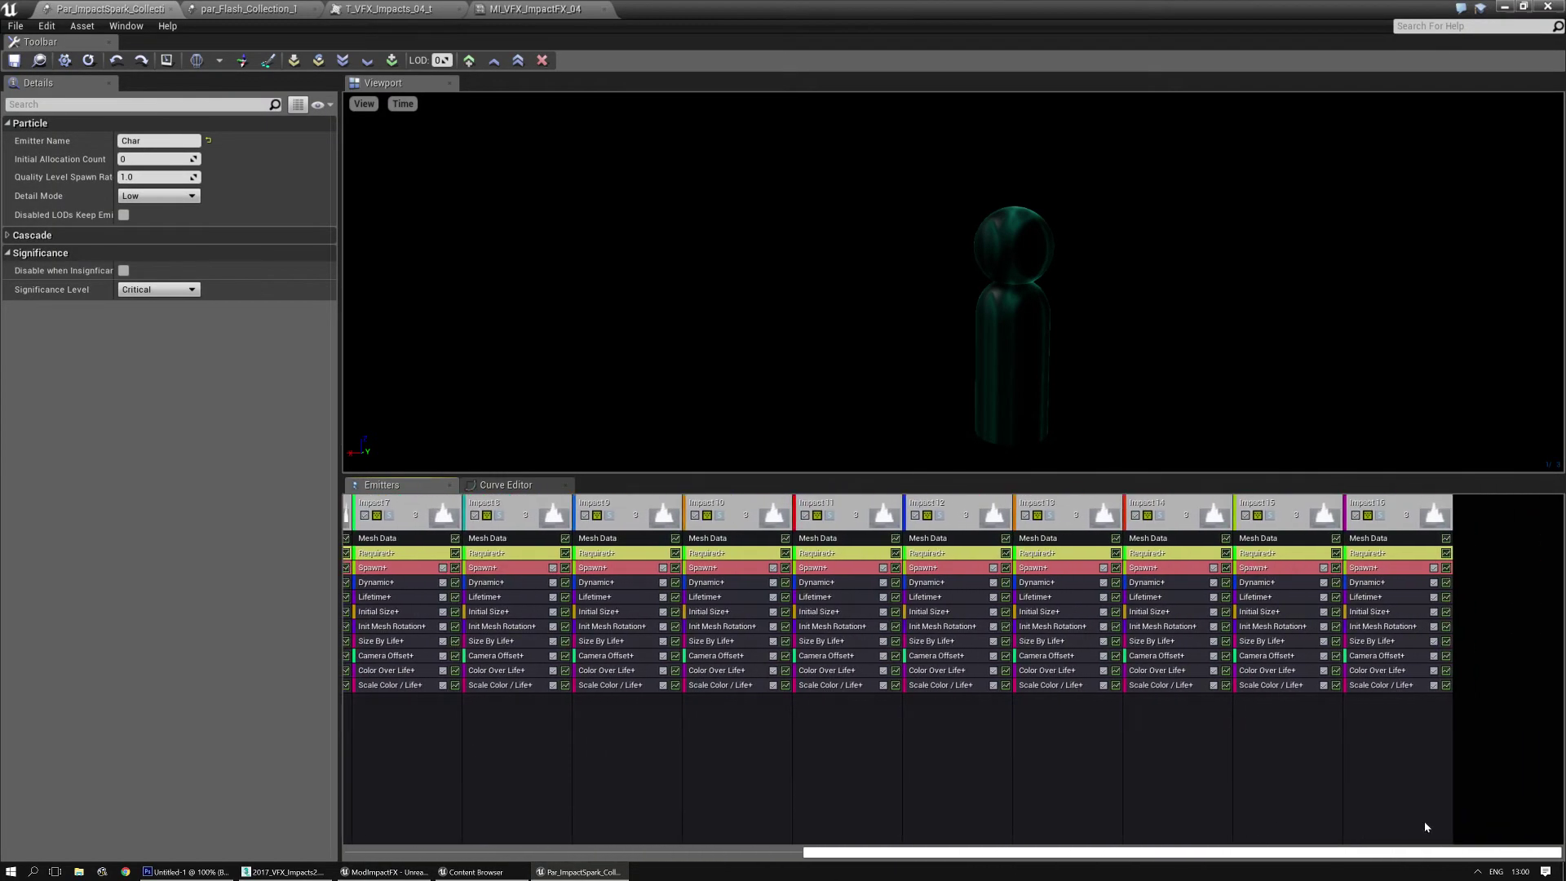
# Step: Duplicate and share Impact 16, copying its Mesh Data and sharing its Required module
pyautogui.click(1375, 507)
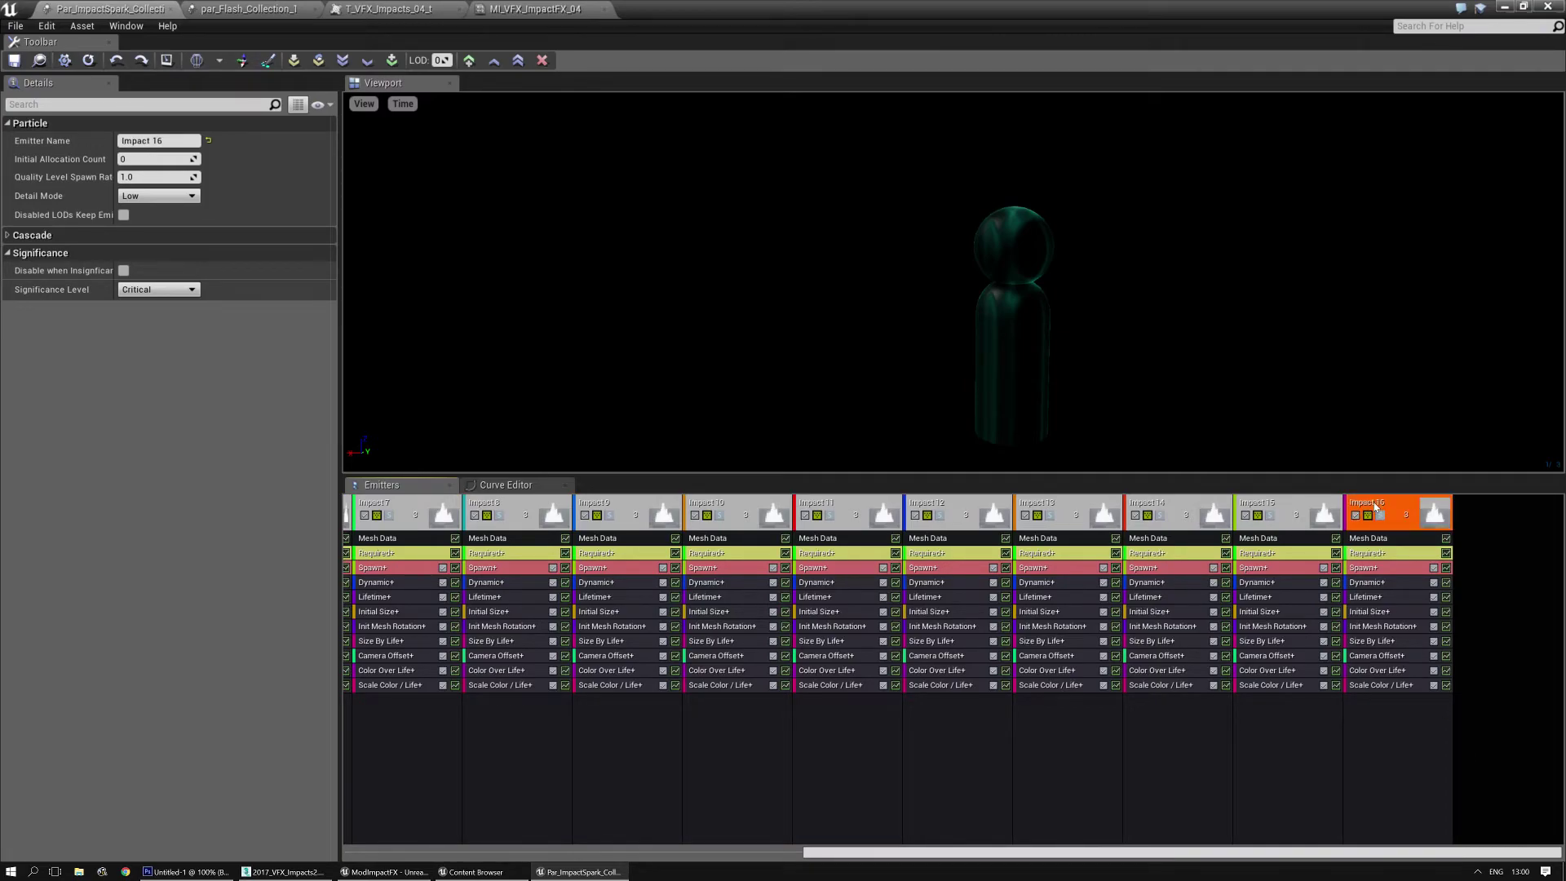
pyautogui.rightClick(1375, 507)
pyautogui.moveTo(1405, 511)
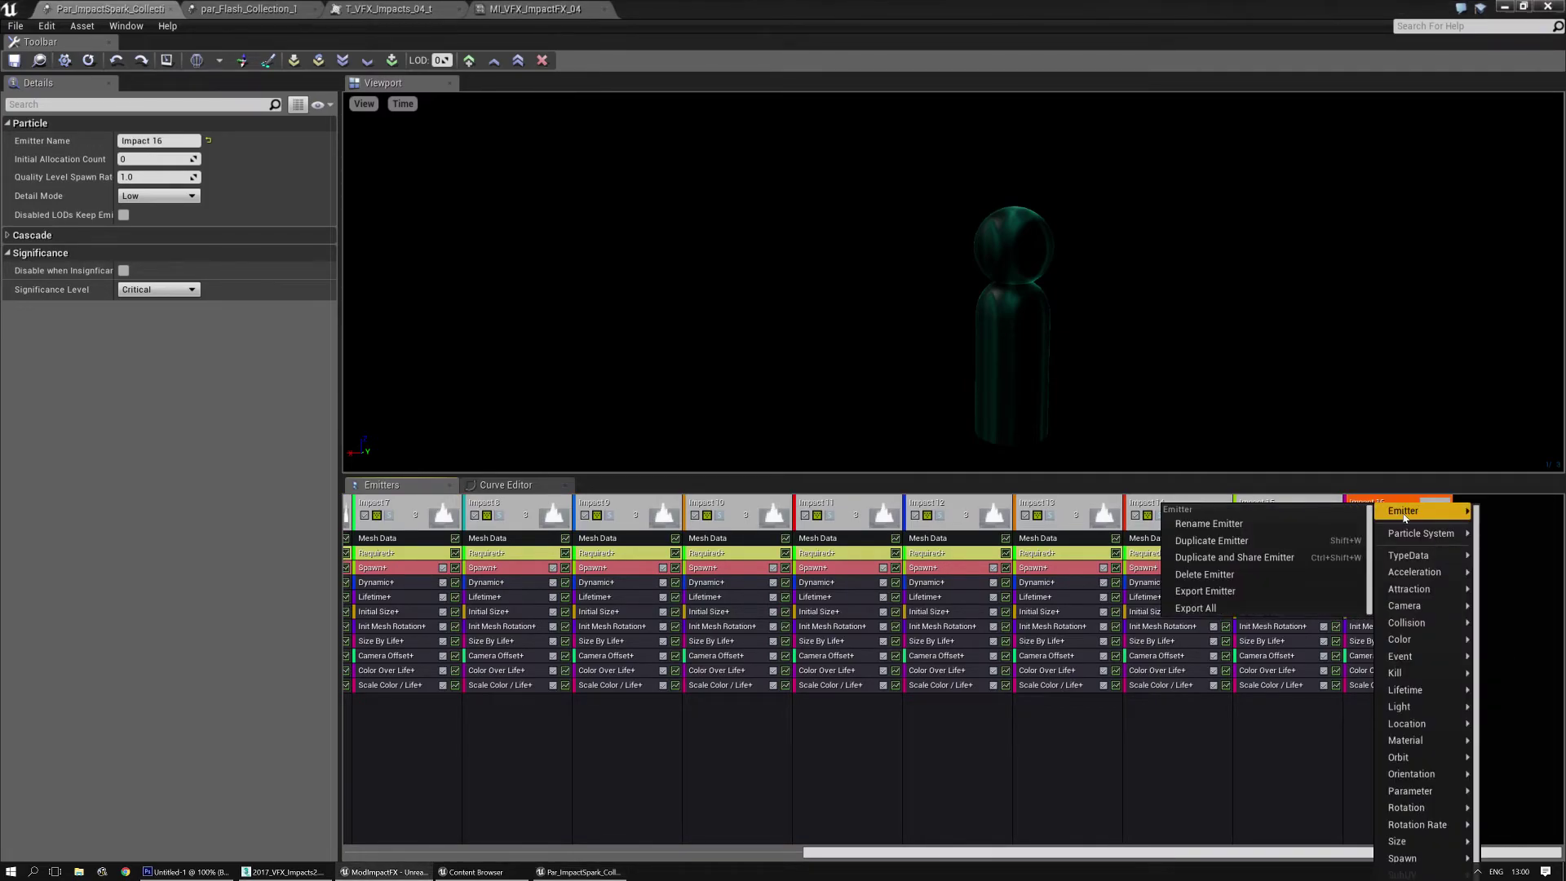
pyautogui.click(1244, 562)
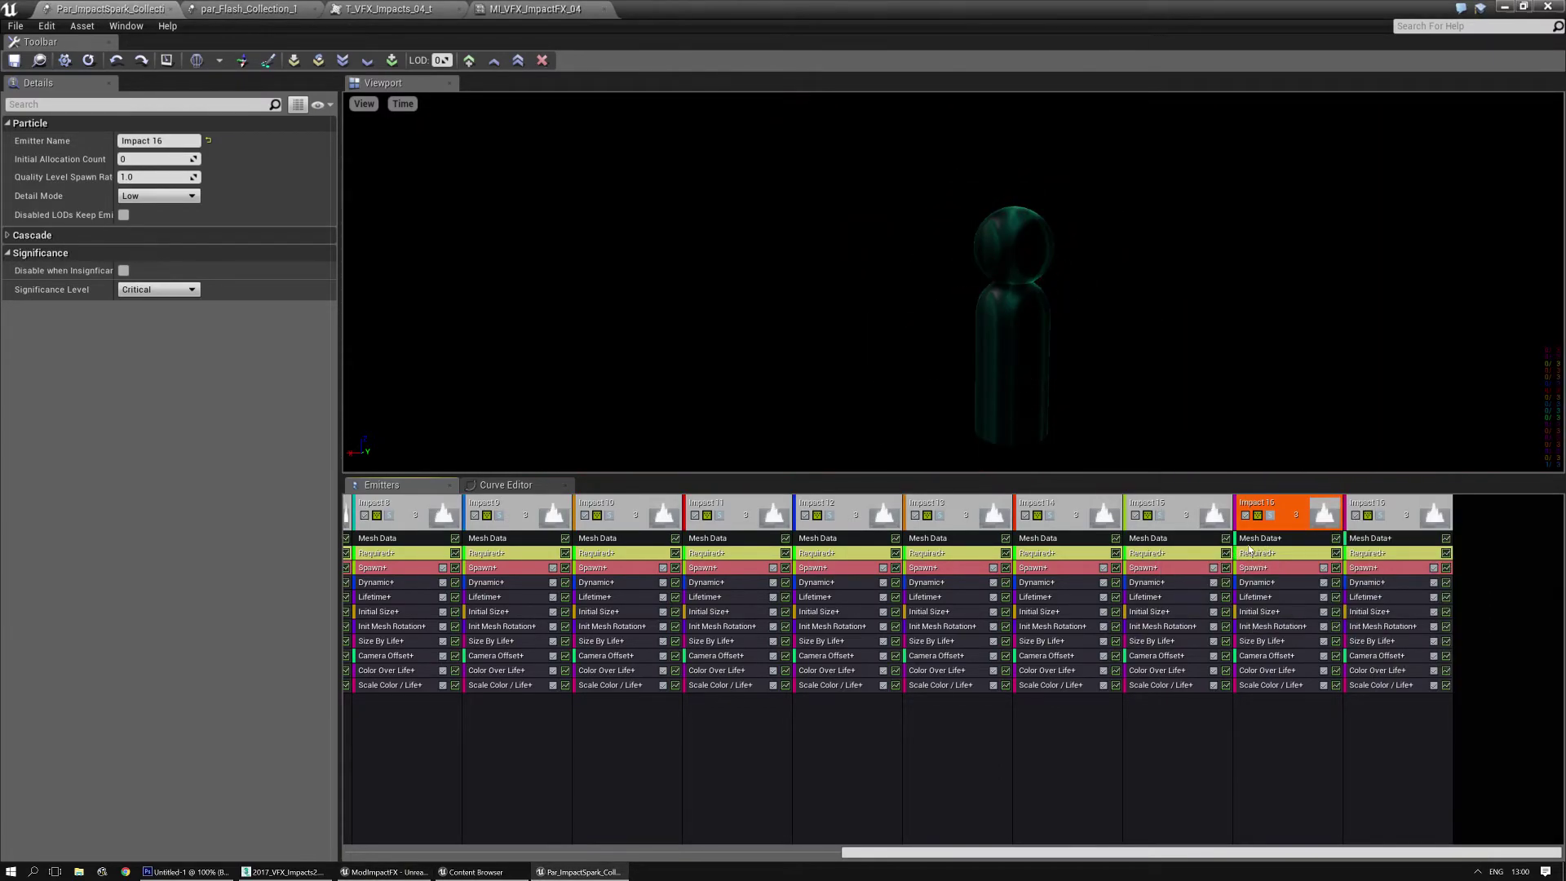
pyautogui.click(1256, 542)
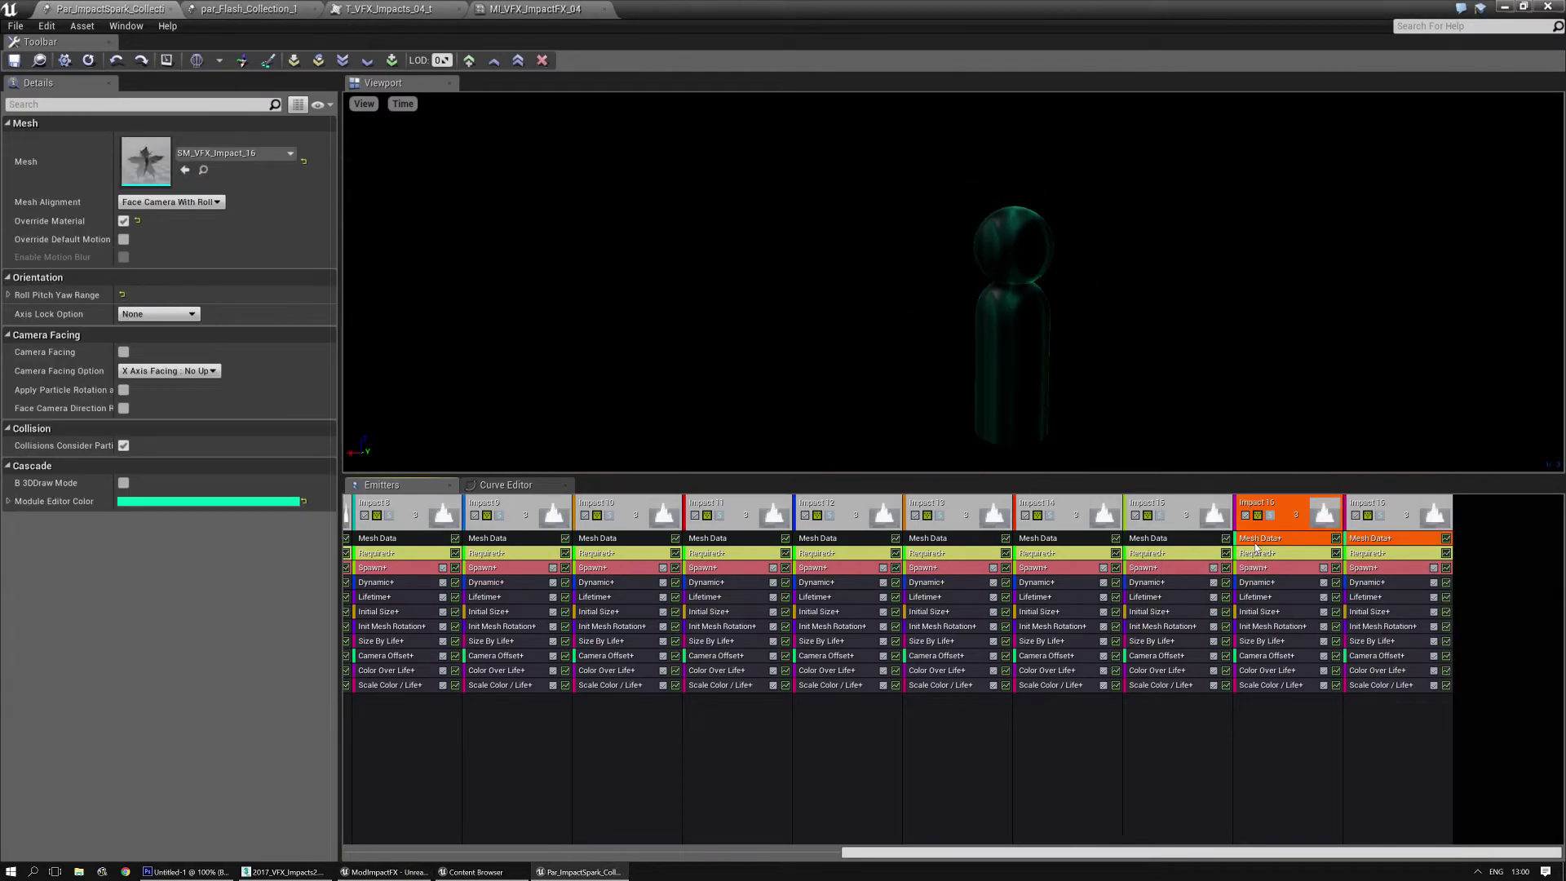
pyautogui.moveTo(1359, 545); pyautogui.dragTo(1365, 547)
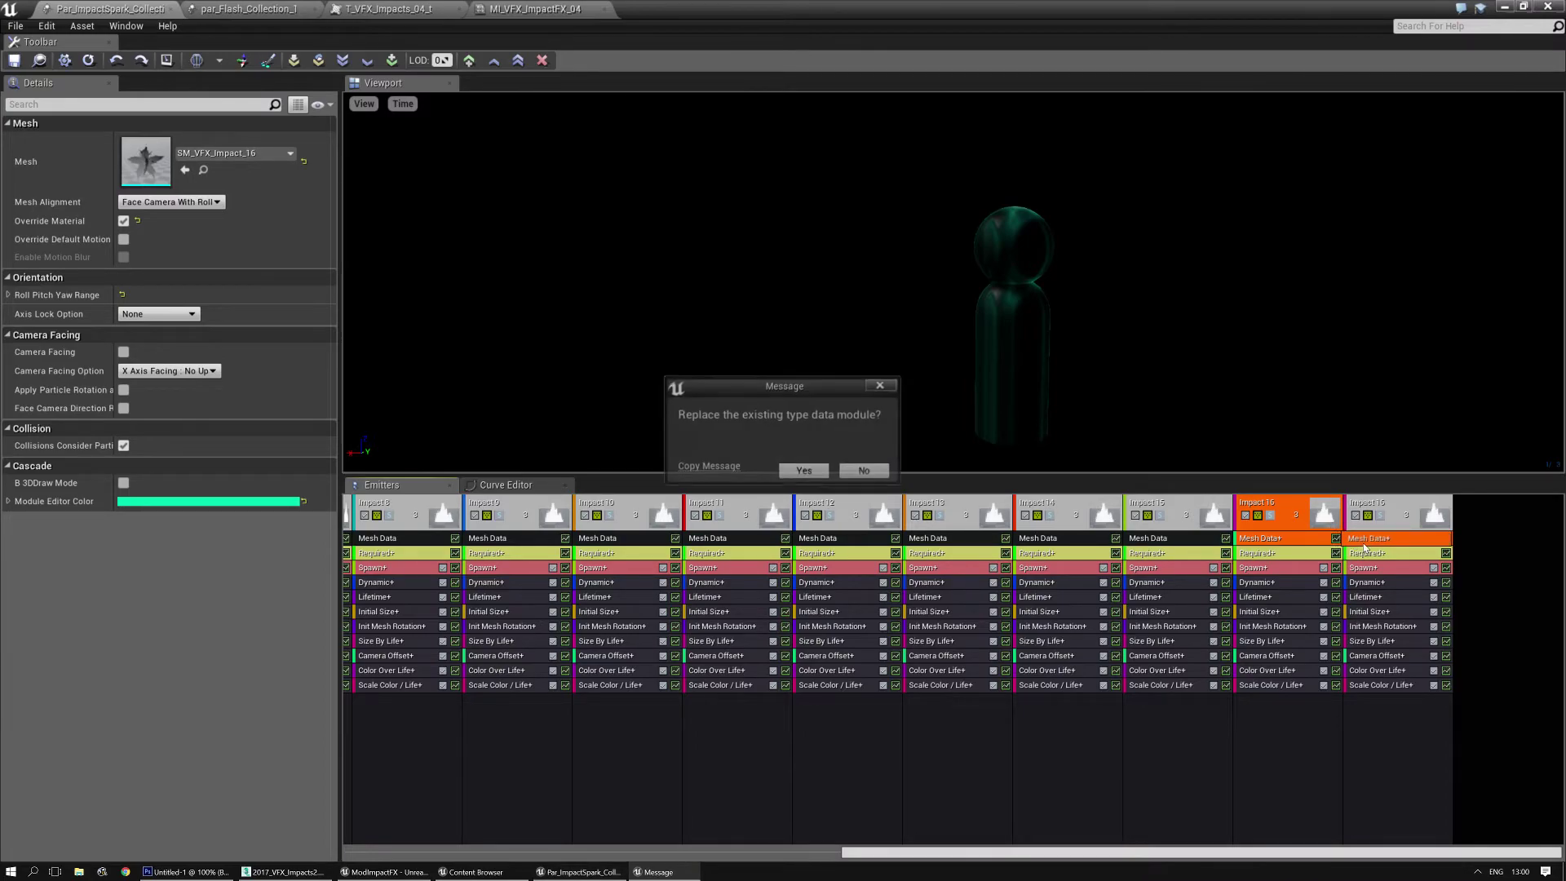
pyautogui.click(803, 473)
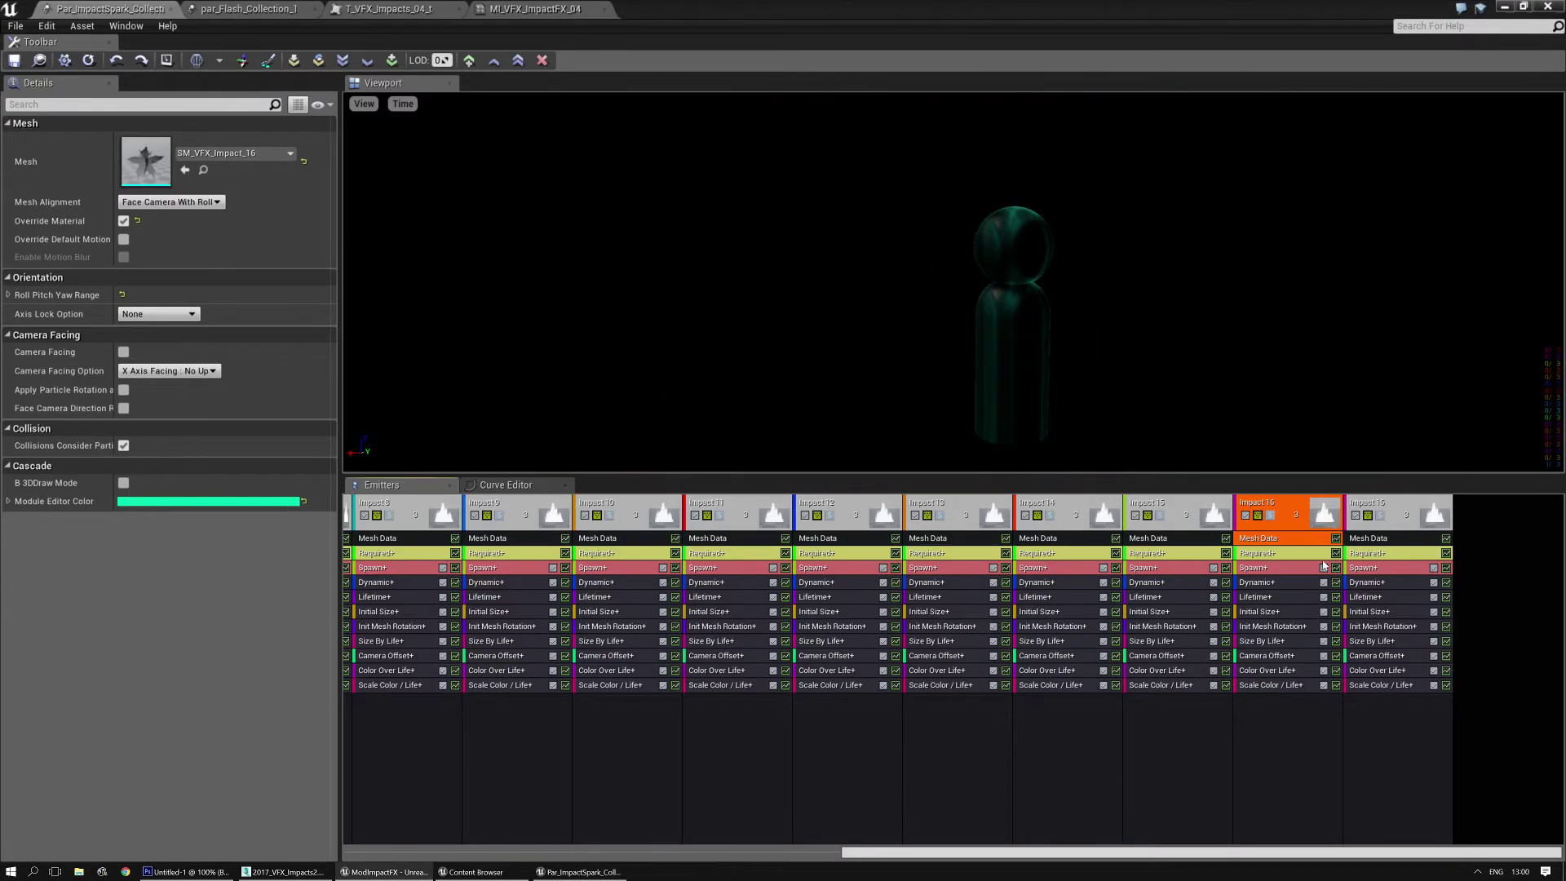
pyautogui.click(1393, 544)
pyautogui.click(1384, 560)
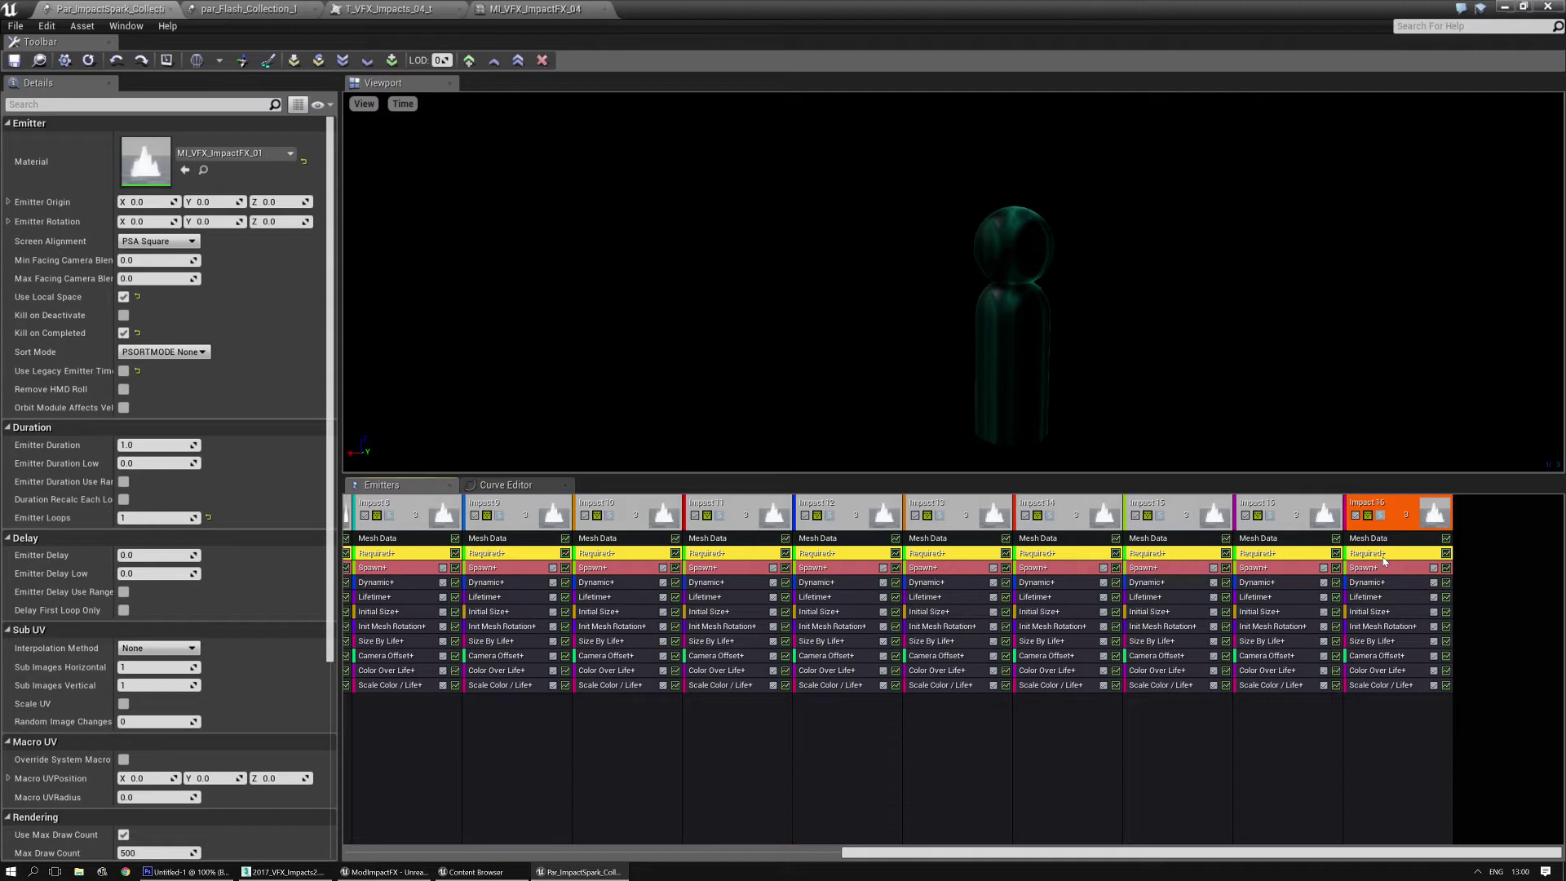
pyautogui.moveTo(1303, 555); pyautogui.dragTo(1367, 558)
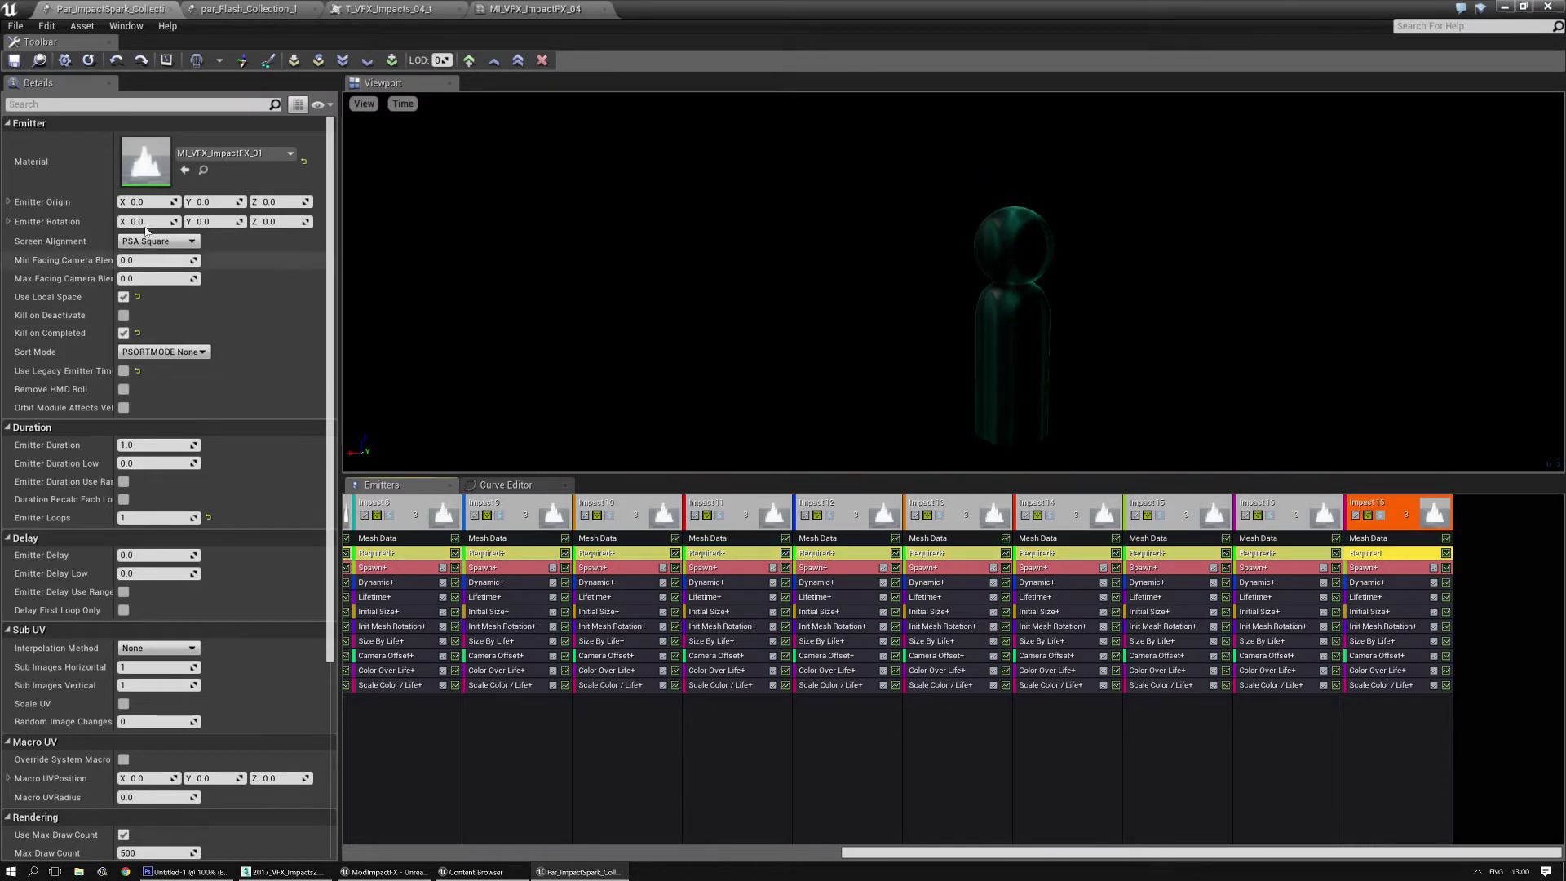
# Step: Give the new Impact 16 emitter material MI_VFX_ImpactFX_04 and solo it
pyautogui.click(257, 153)
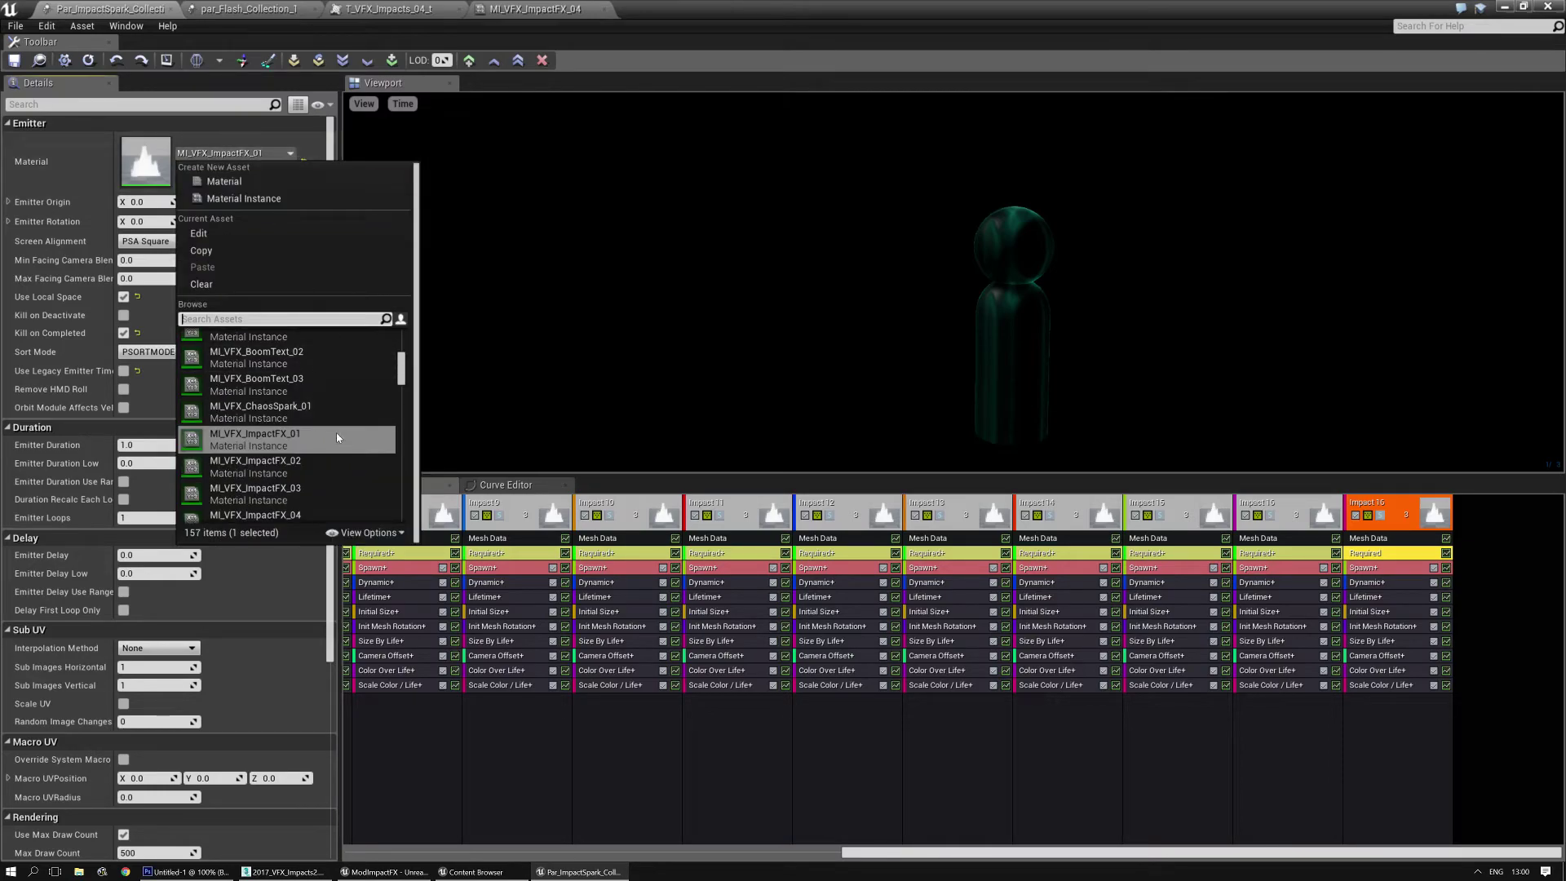
pyautogui.click(293, 492)
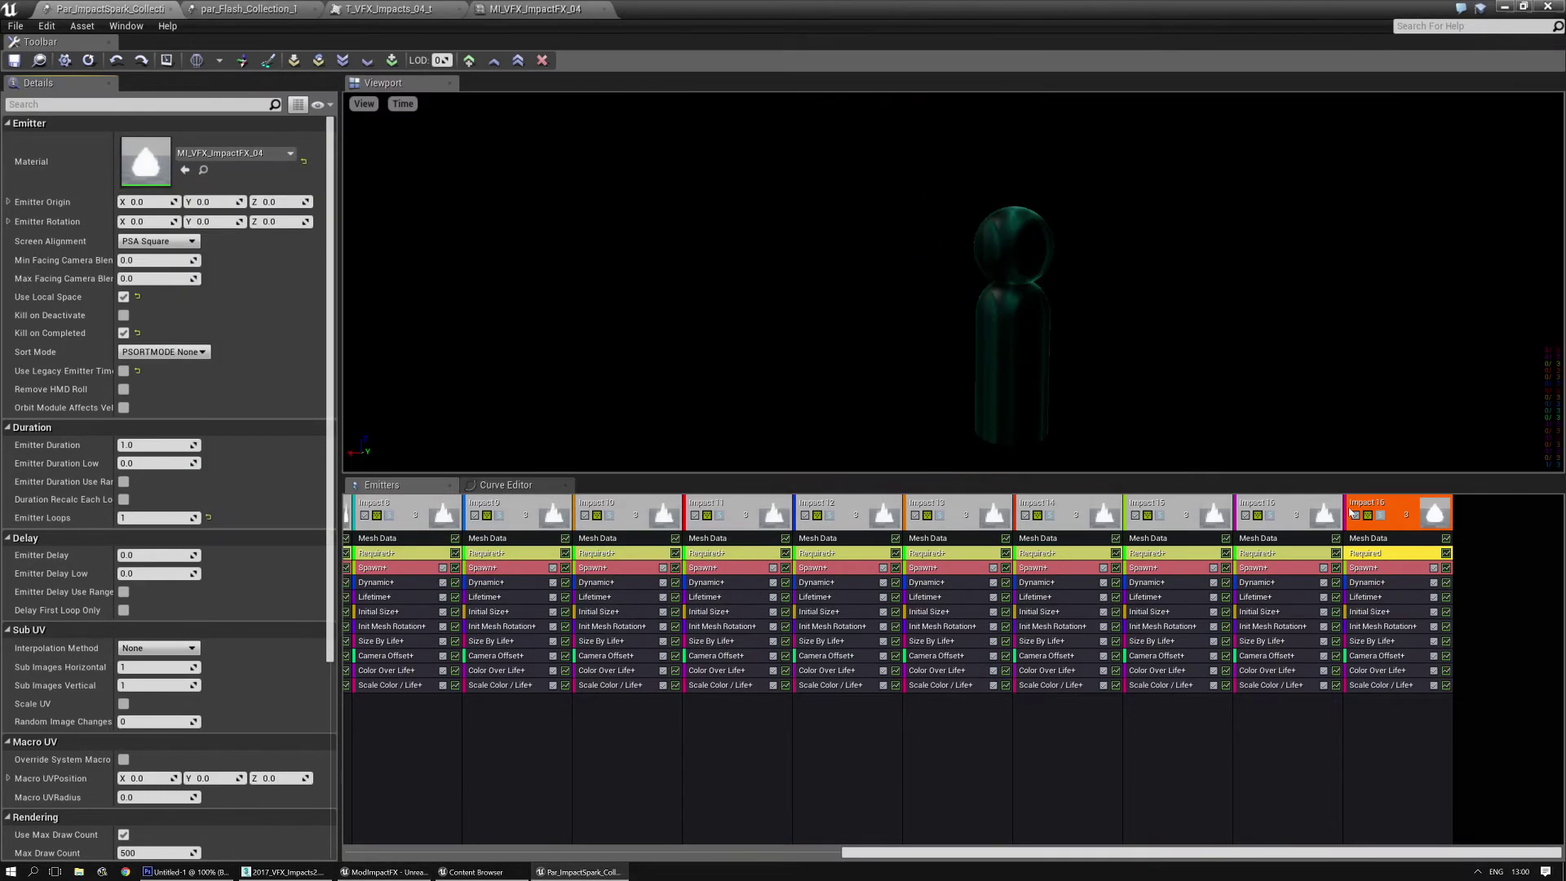
pyautogui.click(1389, 517)
pyautogui.click(1380, 514)
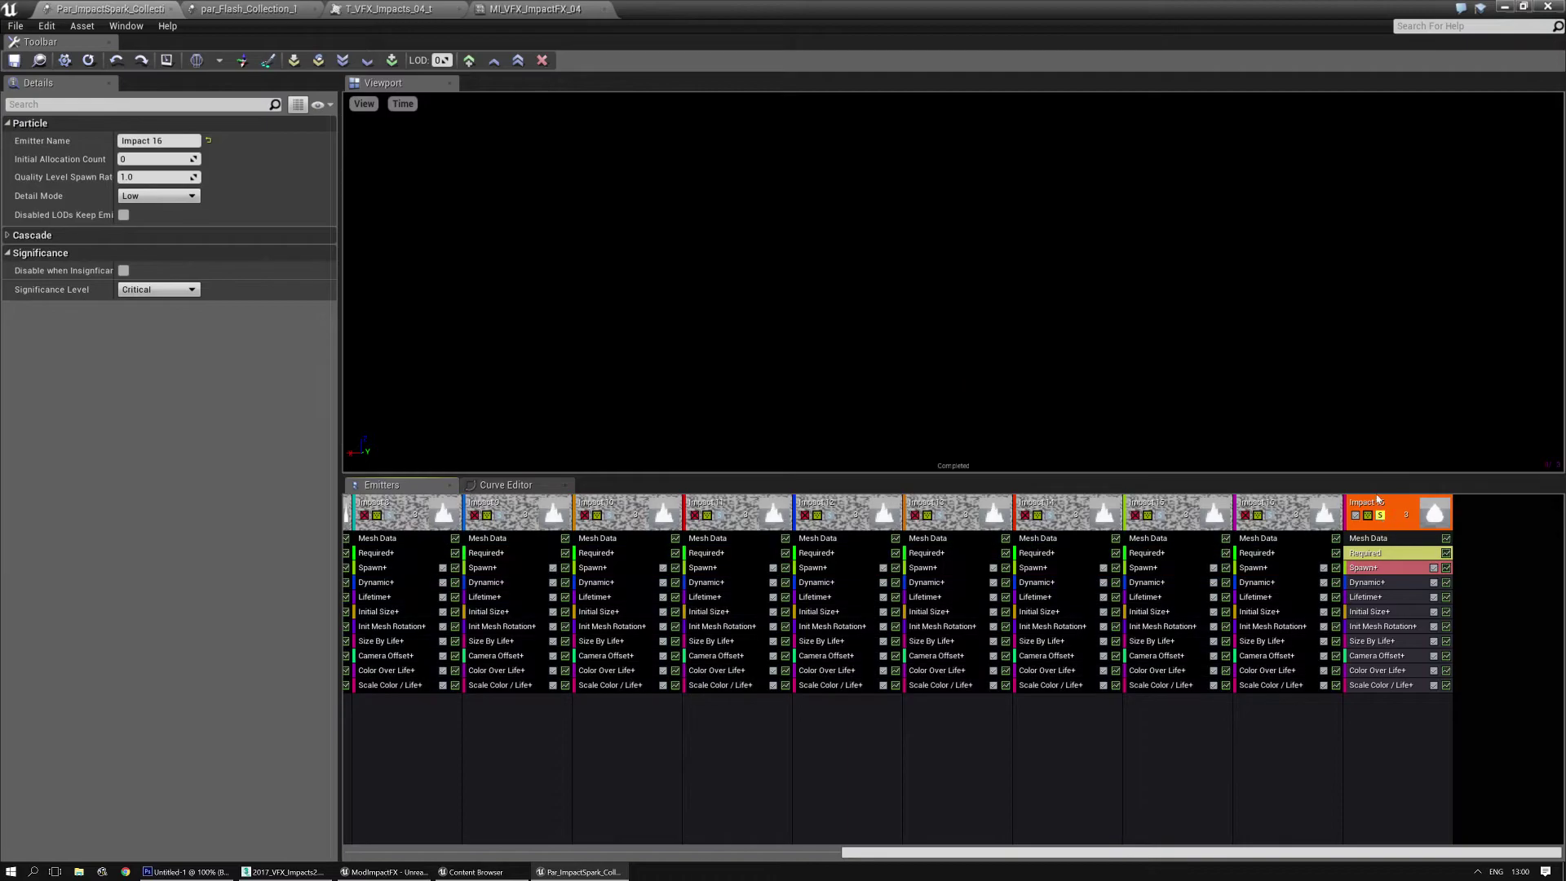
# Step: Set the new Impact 16 emitter's Mesh Data mesh to SM_VFX_Impact_10
pyautogui.click(1368, 538)
pyautogui.click(235, 152)
pyautogui.scroll(-5, 257, 349)
pyautogui.click(257, 346)
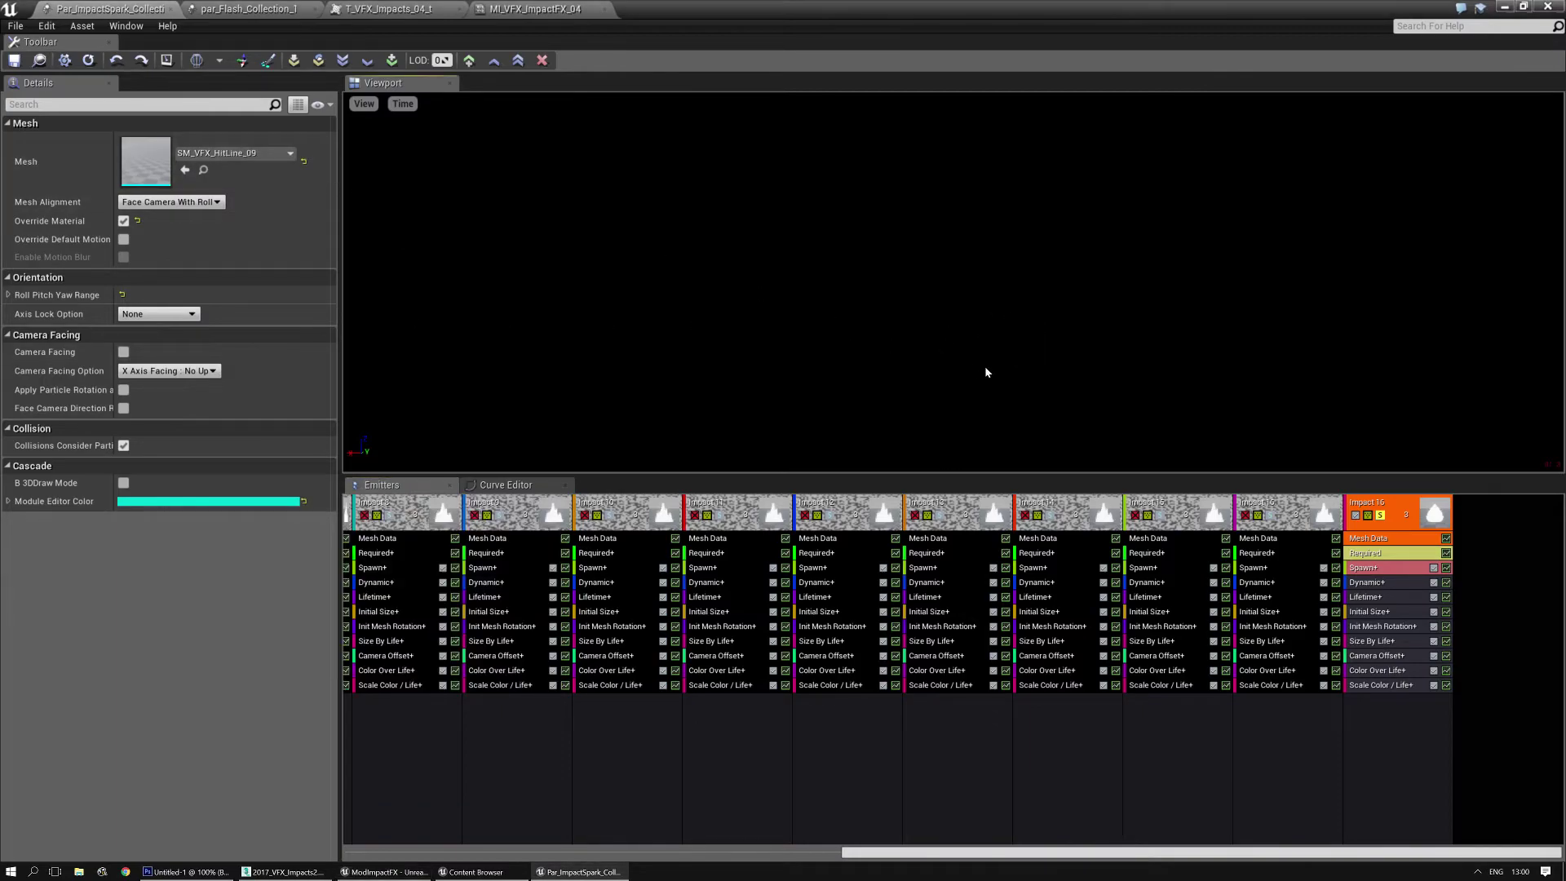
pyautogui.click(234, 152)
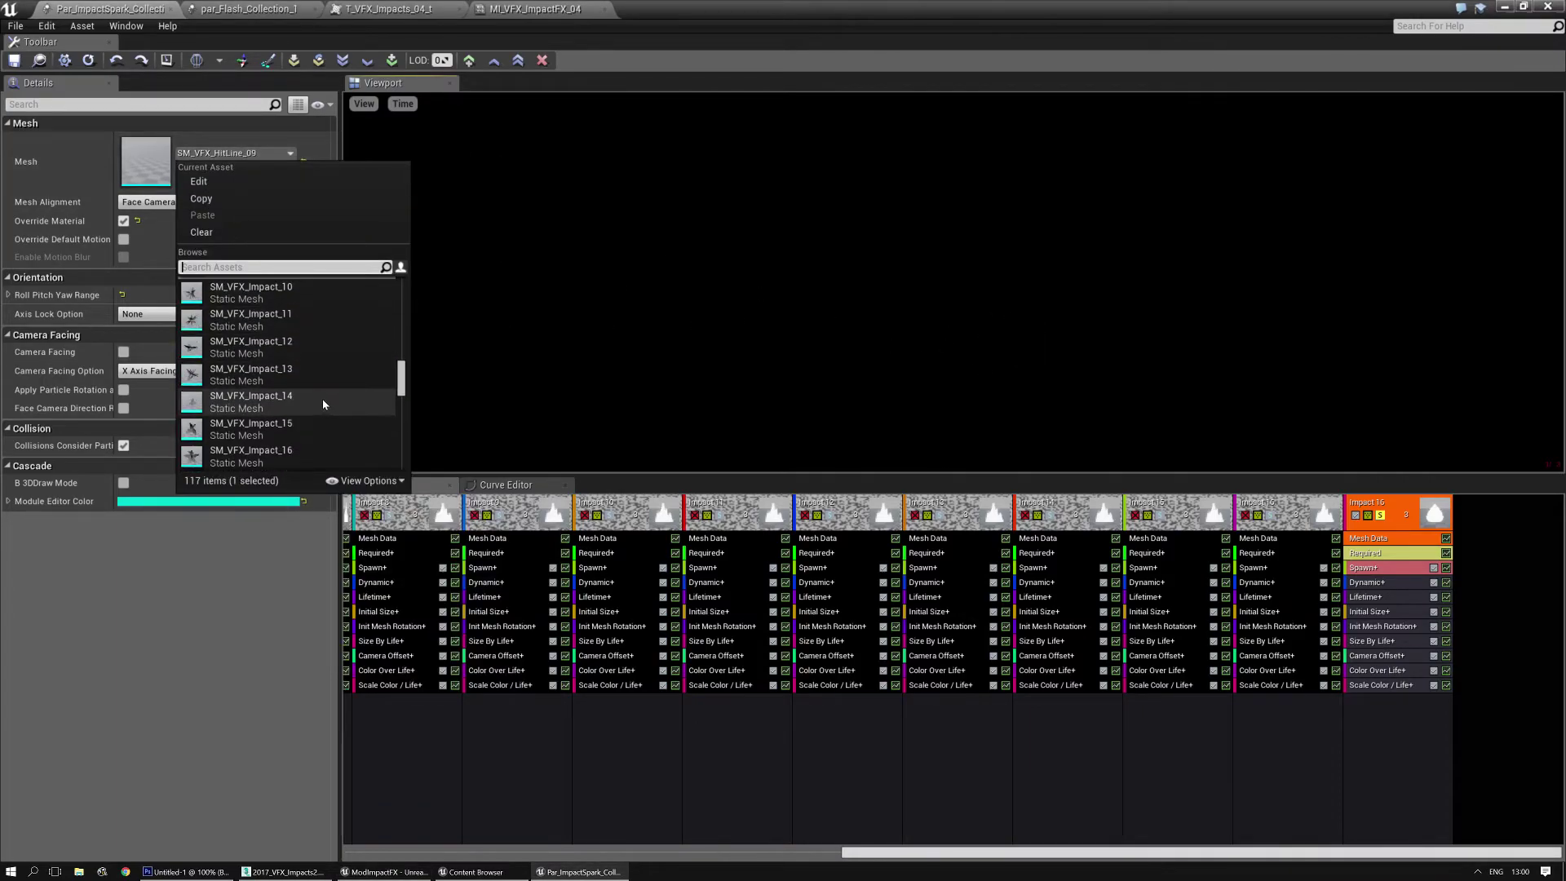
pyautogui.scroll(-5, 322, 398)
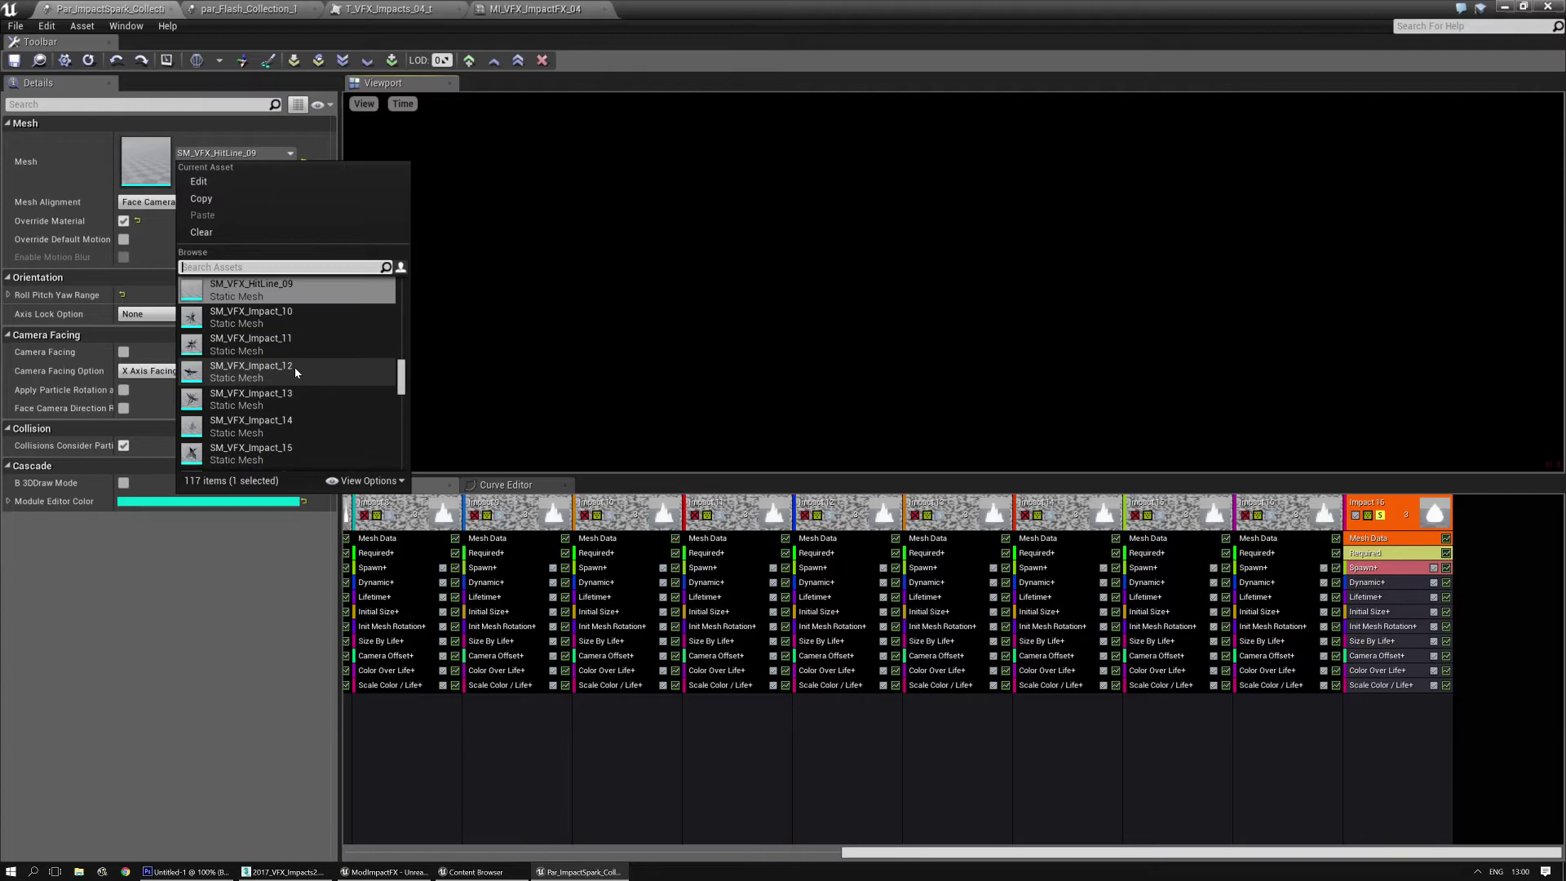
pyautogui.scroll(2, 295, 367)
pyautogui.click(295, 325)
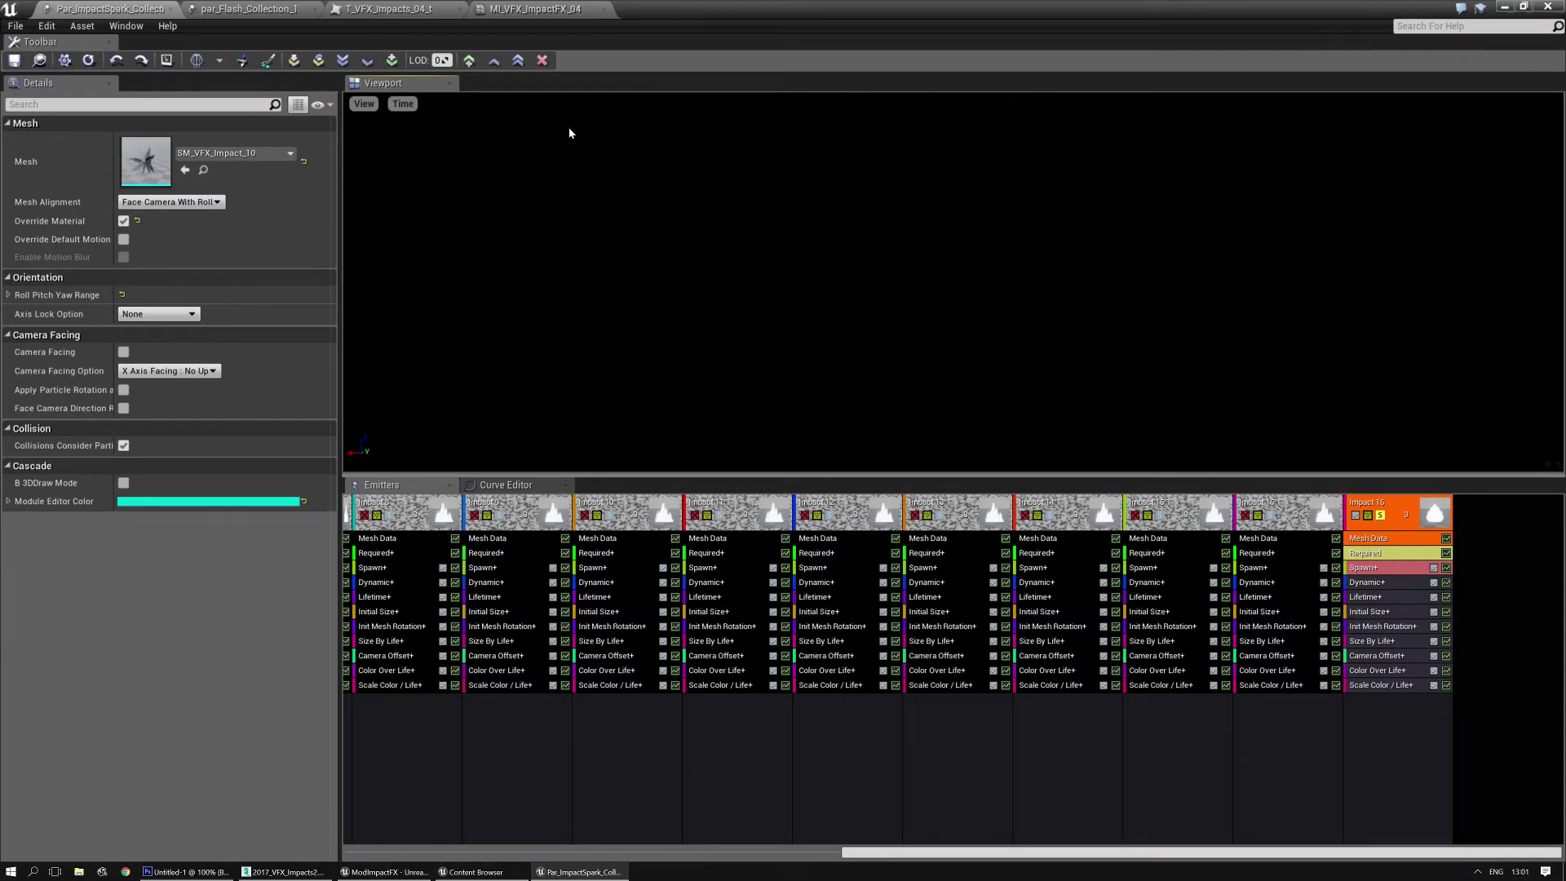
# Step: Switch to par_Flash_Collection_1 and show the Flash 01 emitter's material settings
pyautogui.click(248, 13)
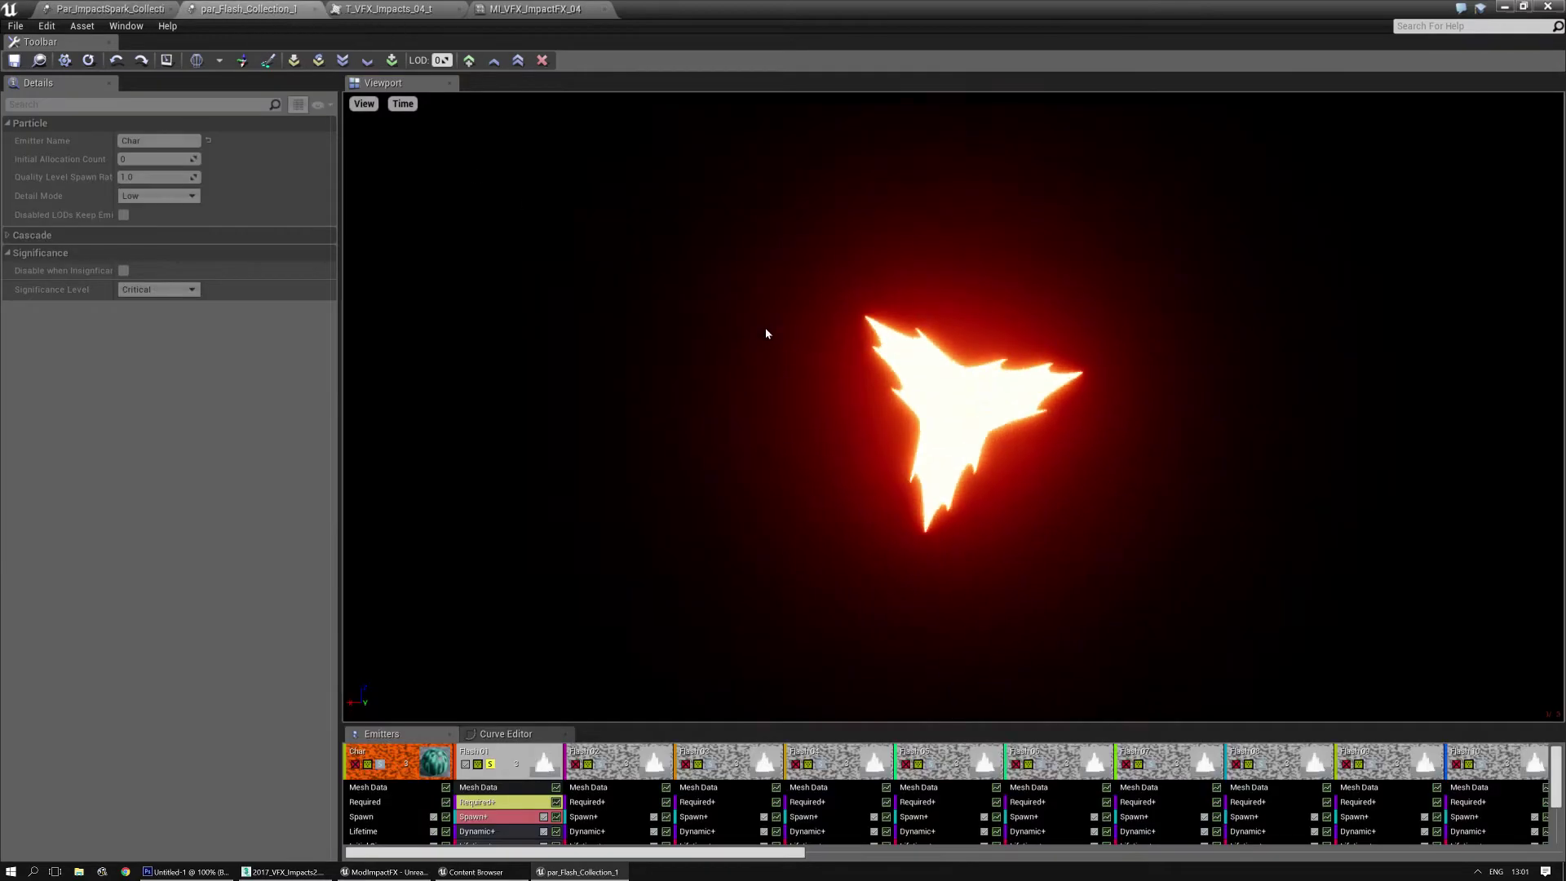
pyautogui.moveTo(675, 725); pyautogui.dragTo(675, 576)
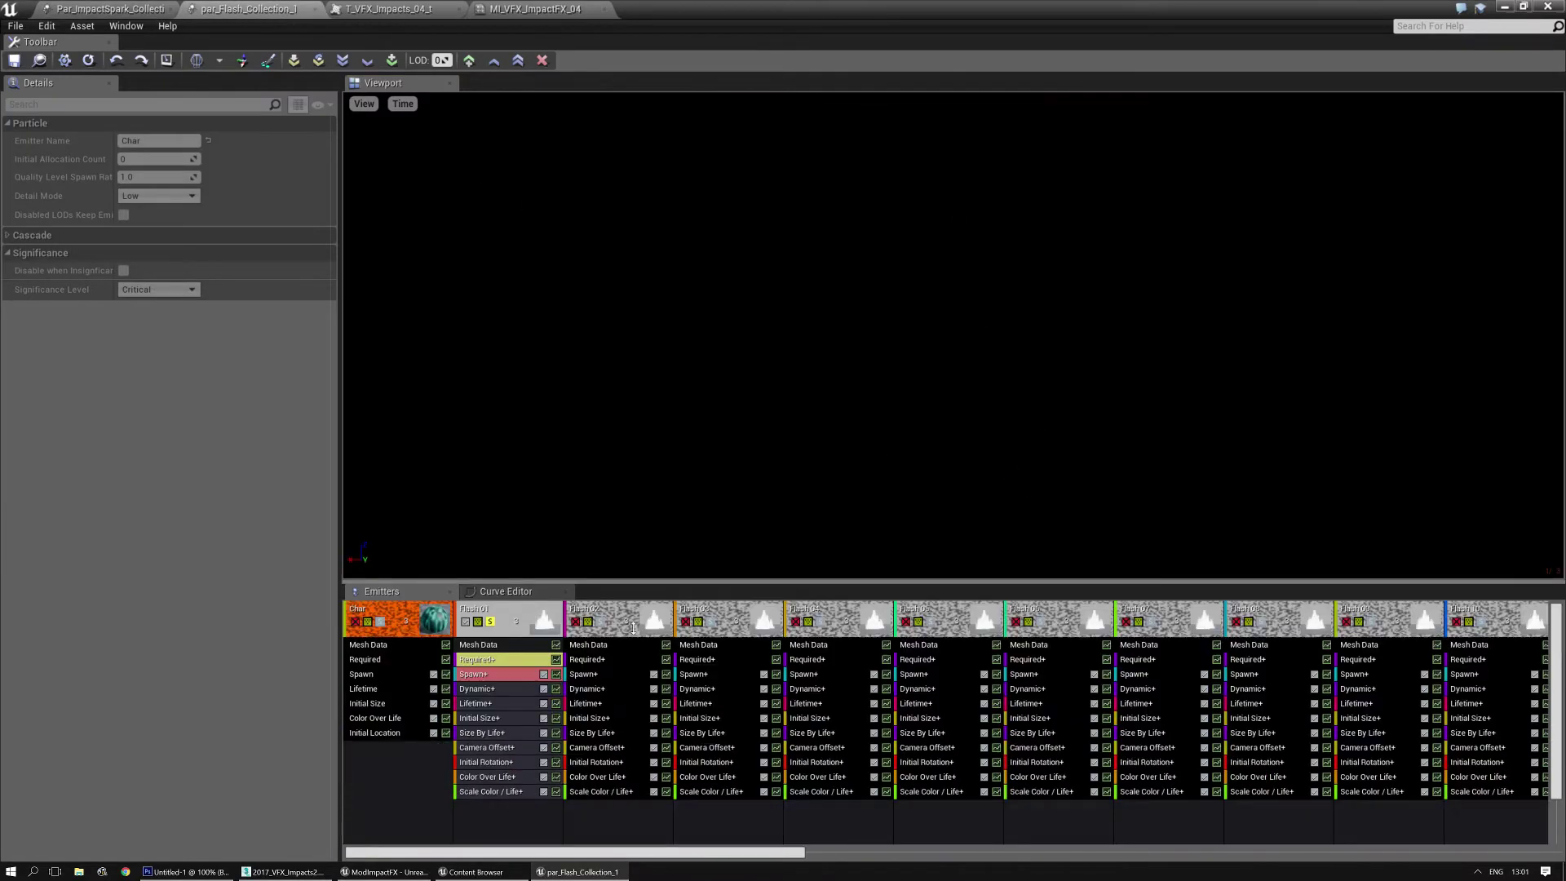
pyautogui.click(504, 657)
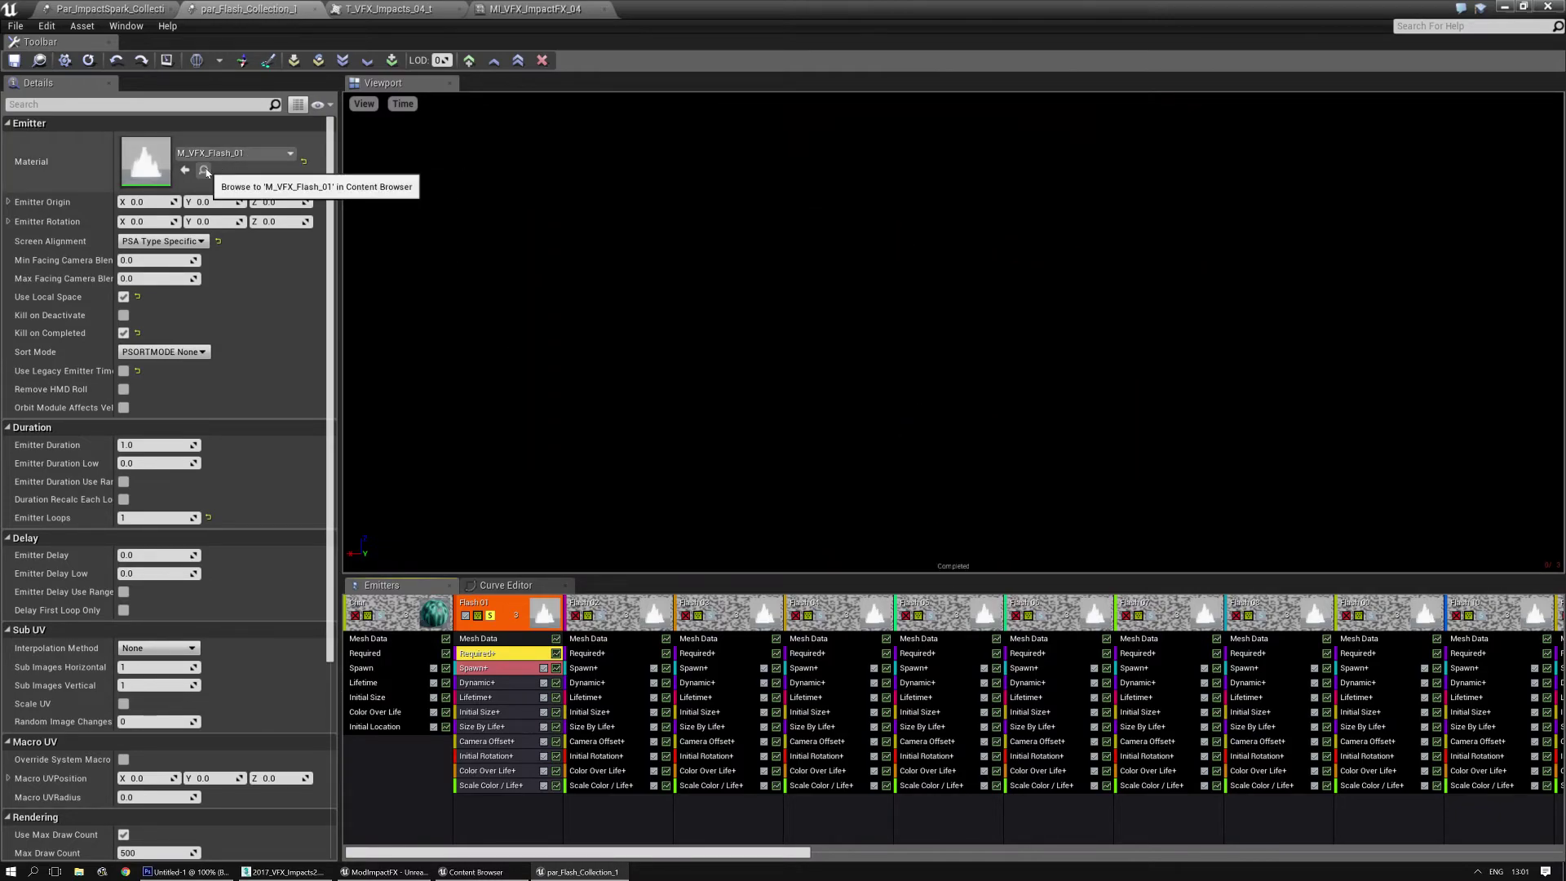
# Step: Create a material instance of M_VFX_Flash_01 named MI_VFX_Flash_02
pyautogui.click(203, 171)
pyautogui.rightClick(934, 175)
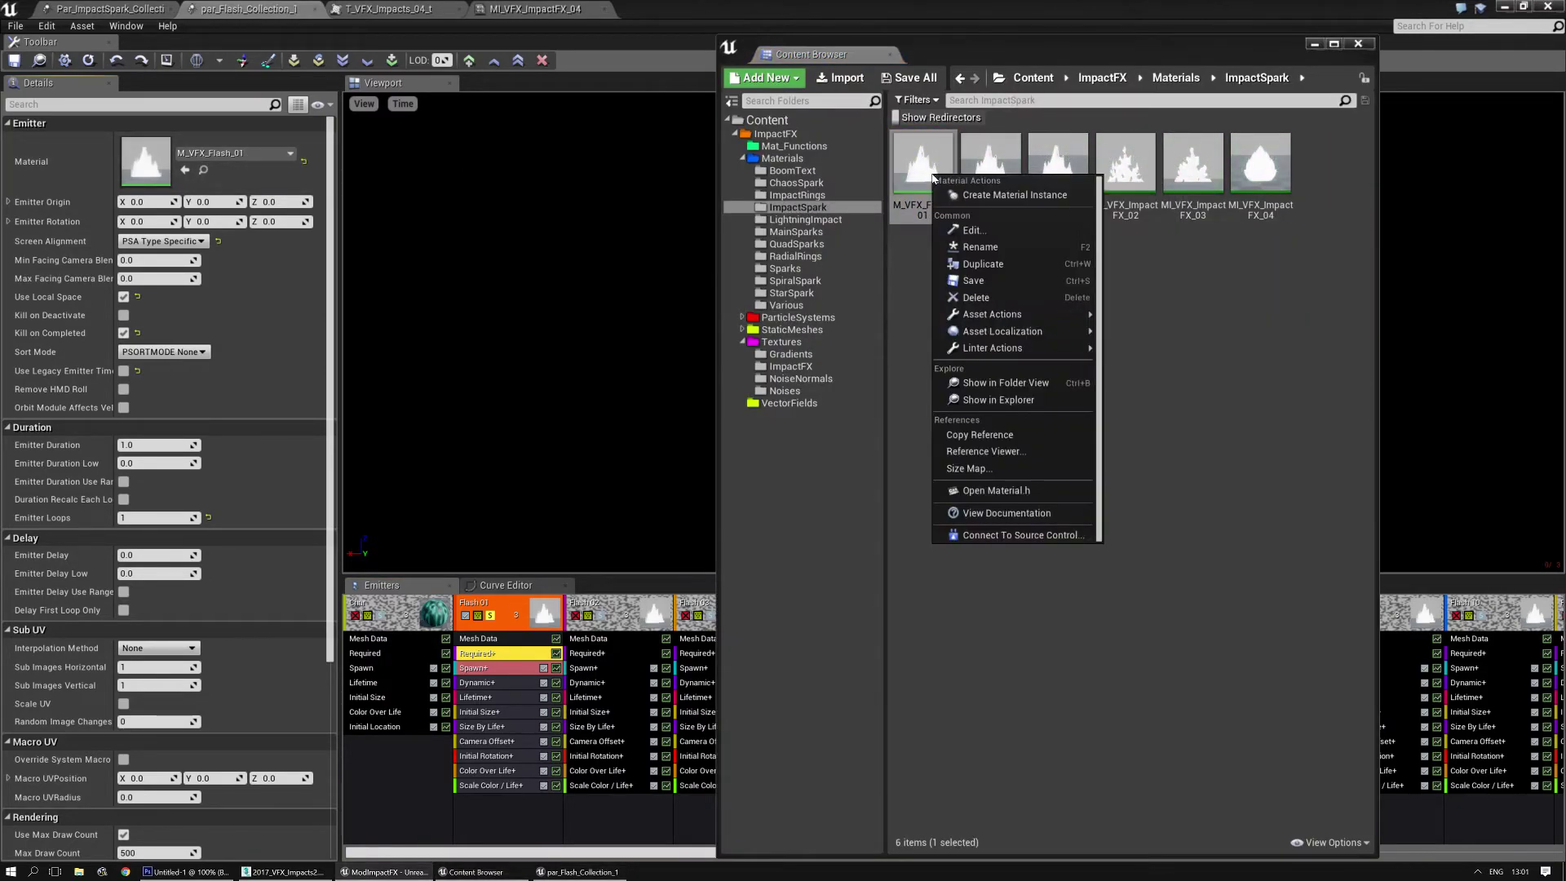
pyautogui.click(1004, 194)
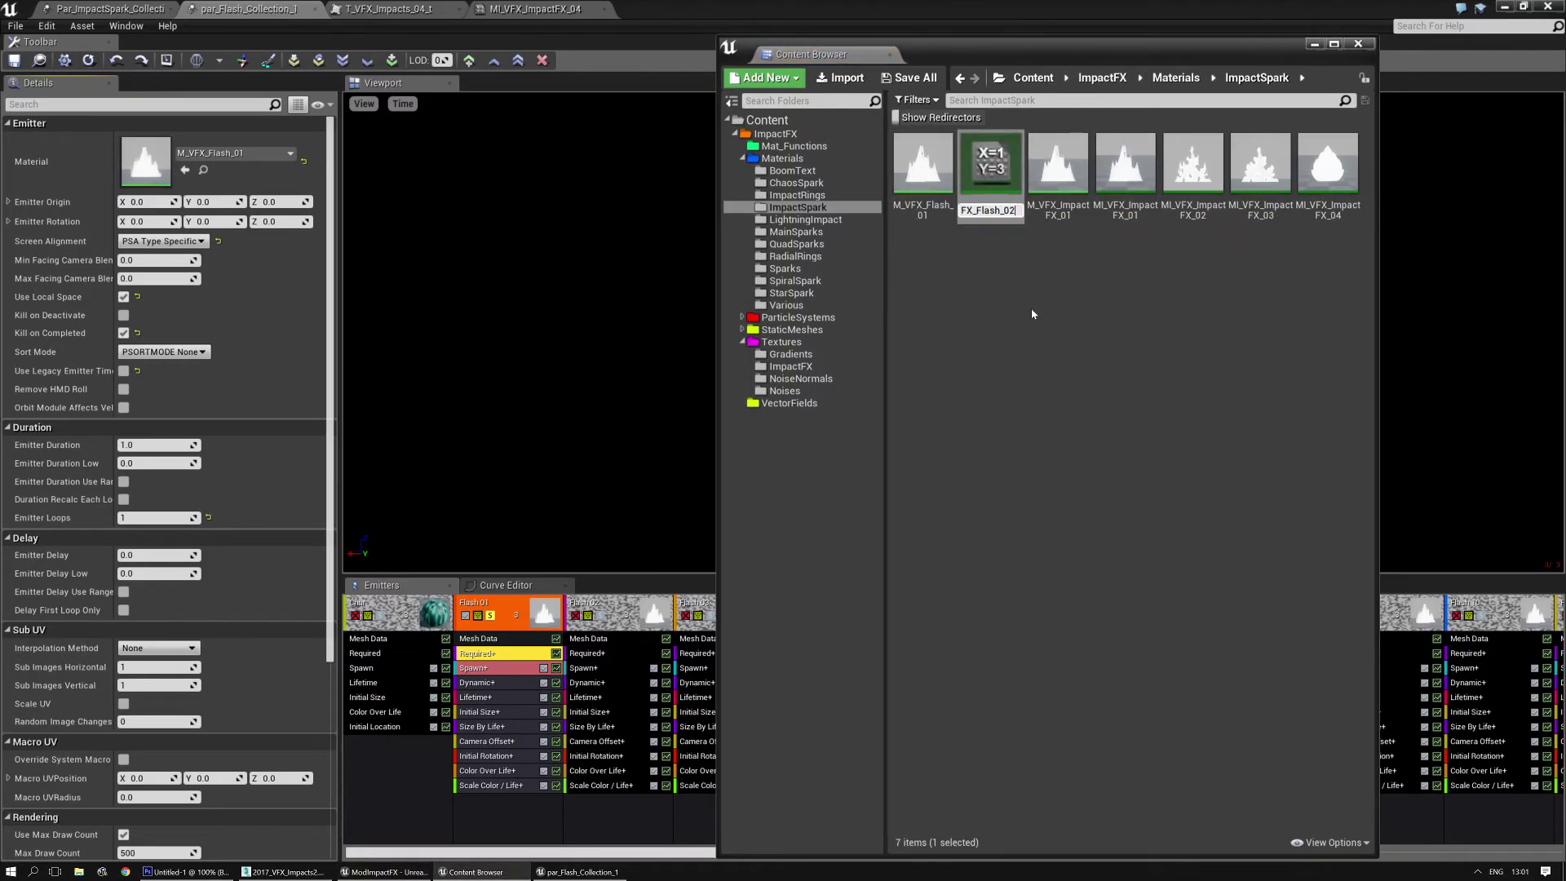
pyautogui.press('Return')
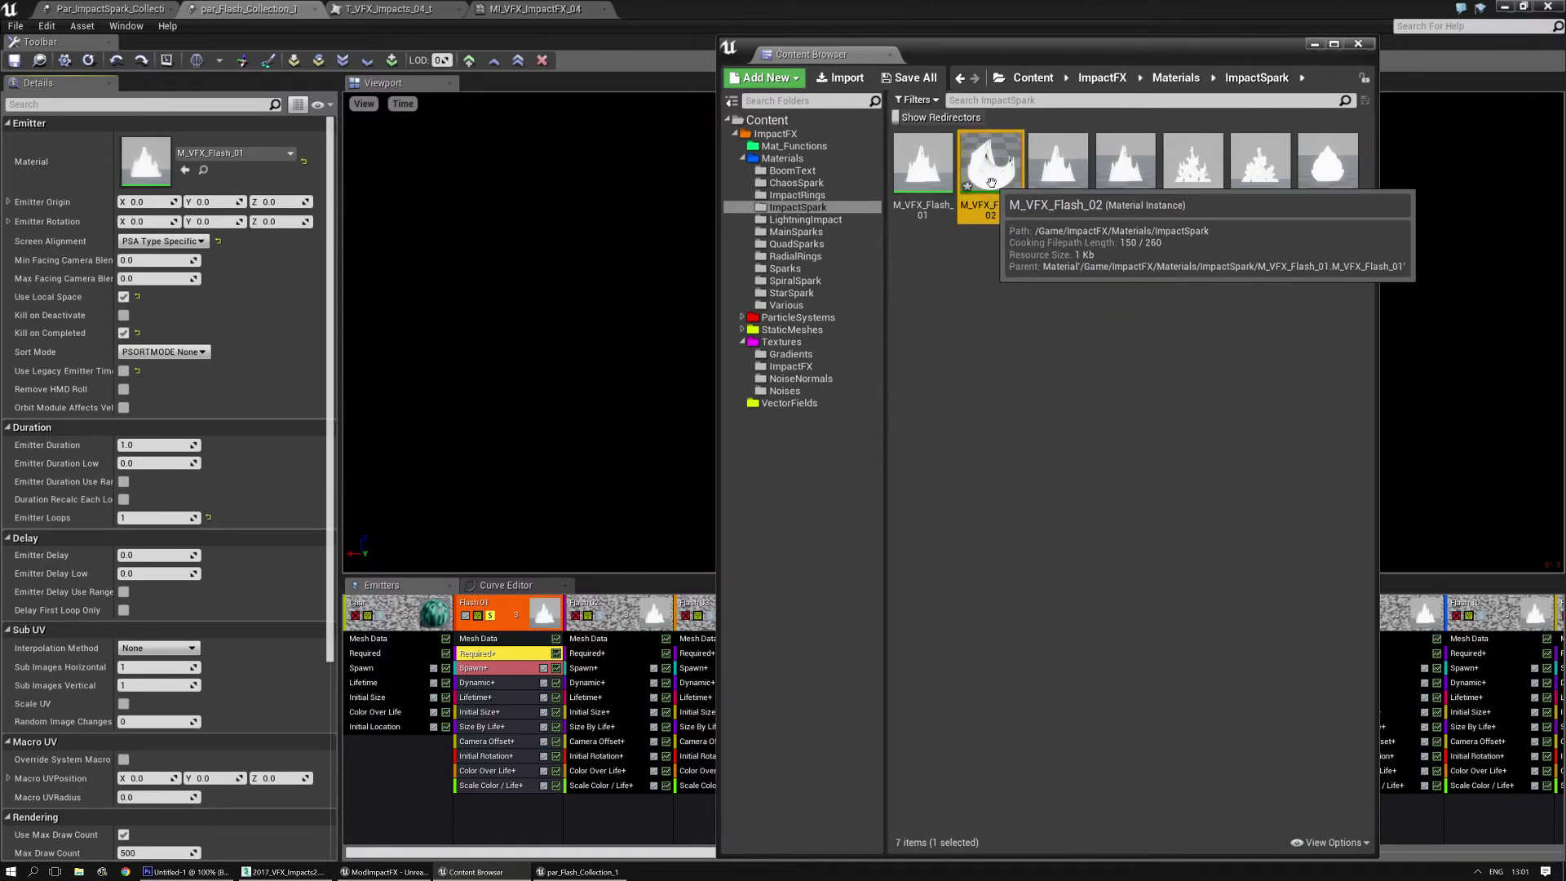
pyautogui.press('F2')
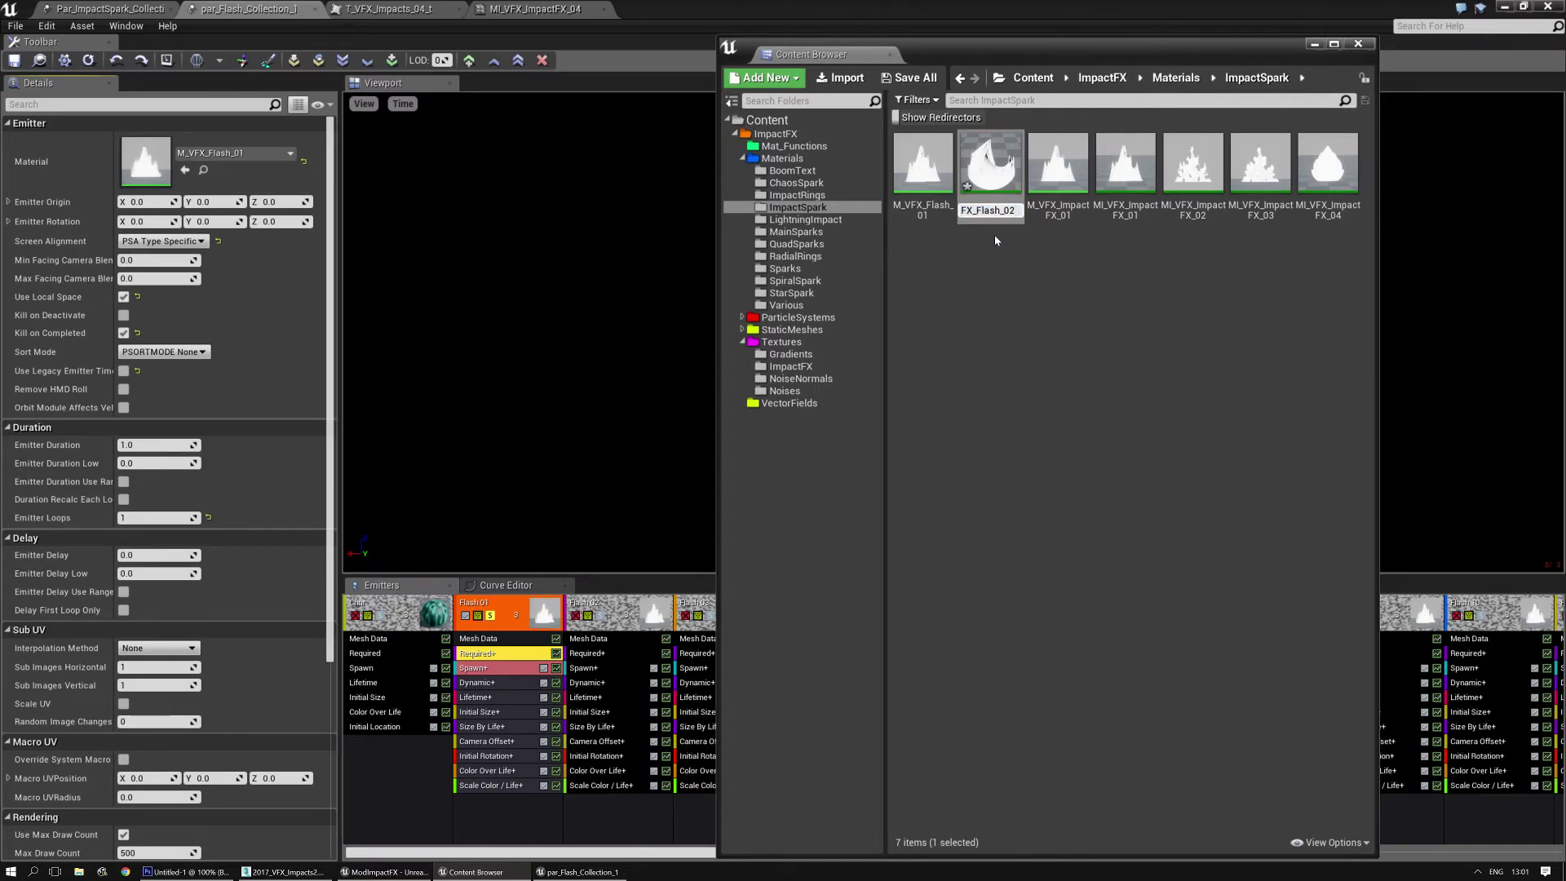
pyautogui.press('Return')
# Step: Open MI_VFX_Flash_02, enable both texture overrides, and set Grayscale to T_VFX_Impacts_04_t
pyautogui.doubleClick(1057, 163)
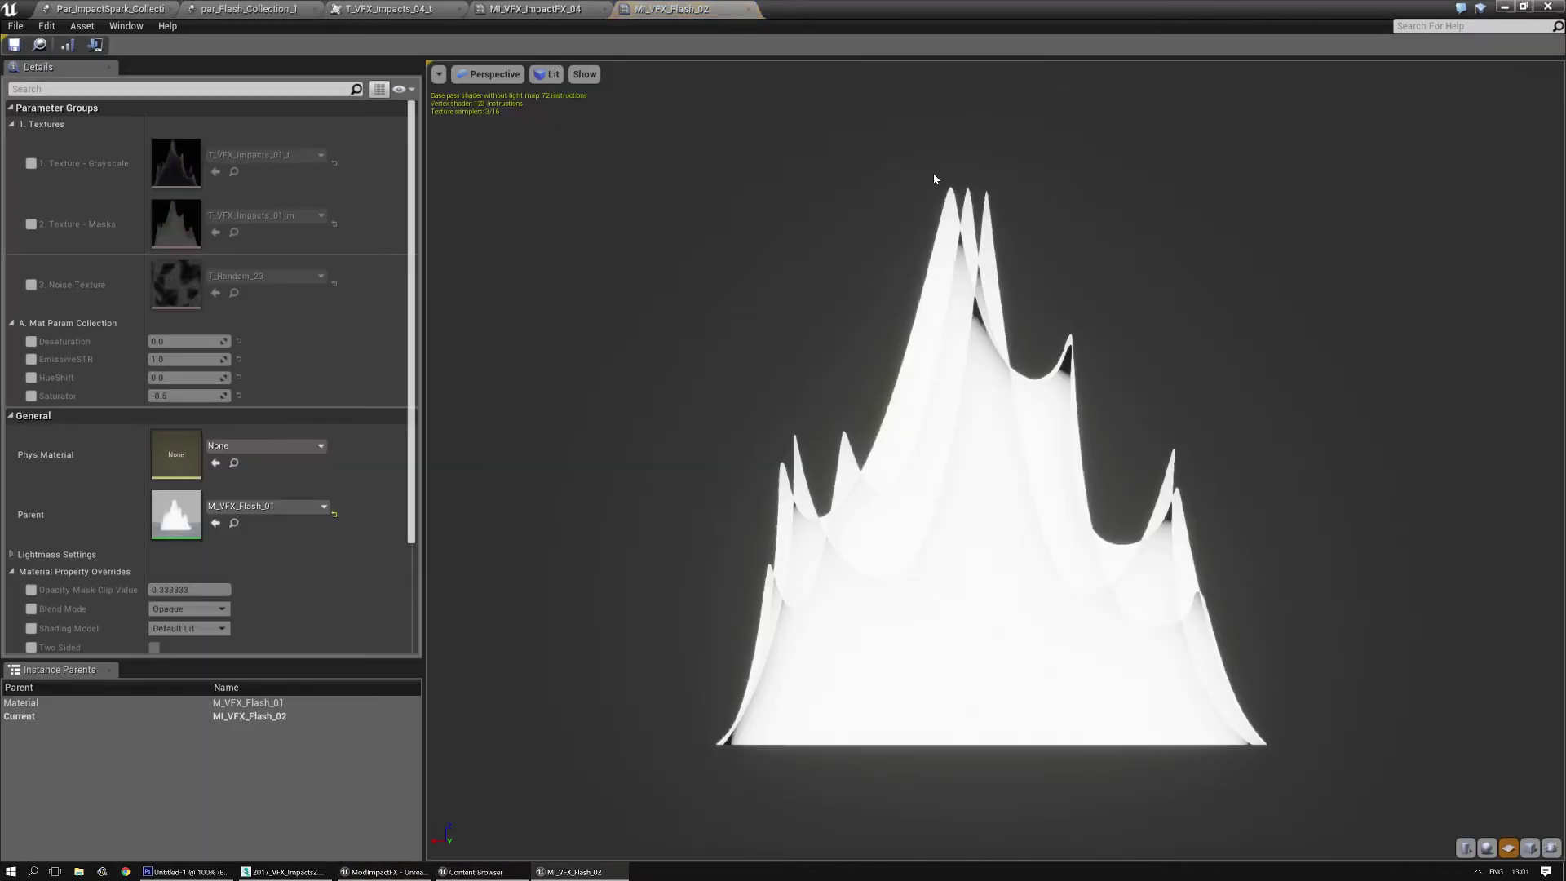
pyautogui.click(31, 164)
pyautogui.click(31, 225)
pyautogui.click(265, 155)
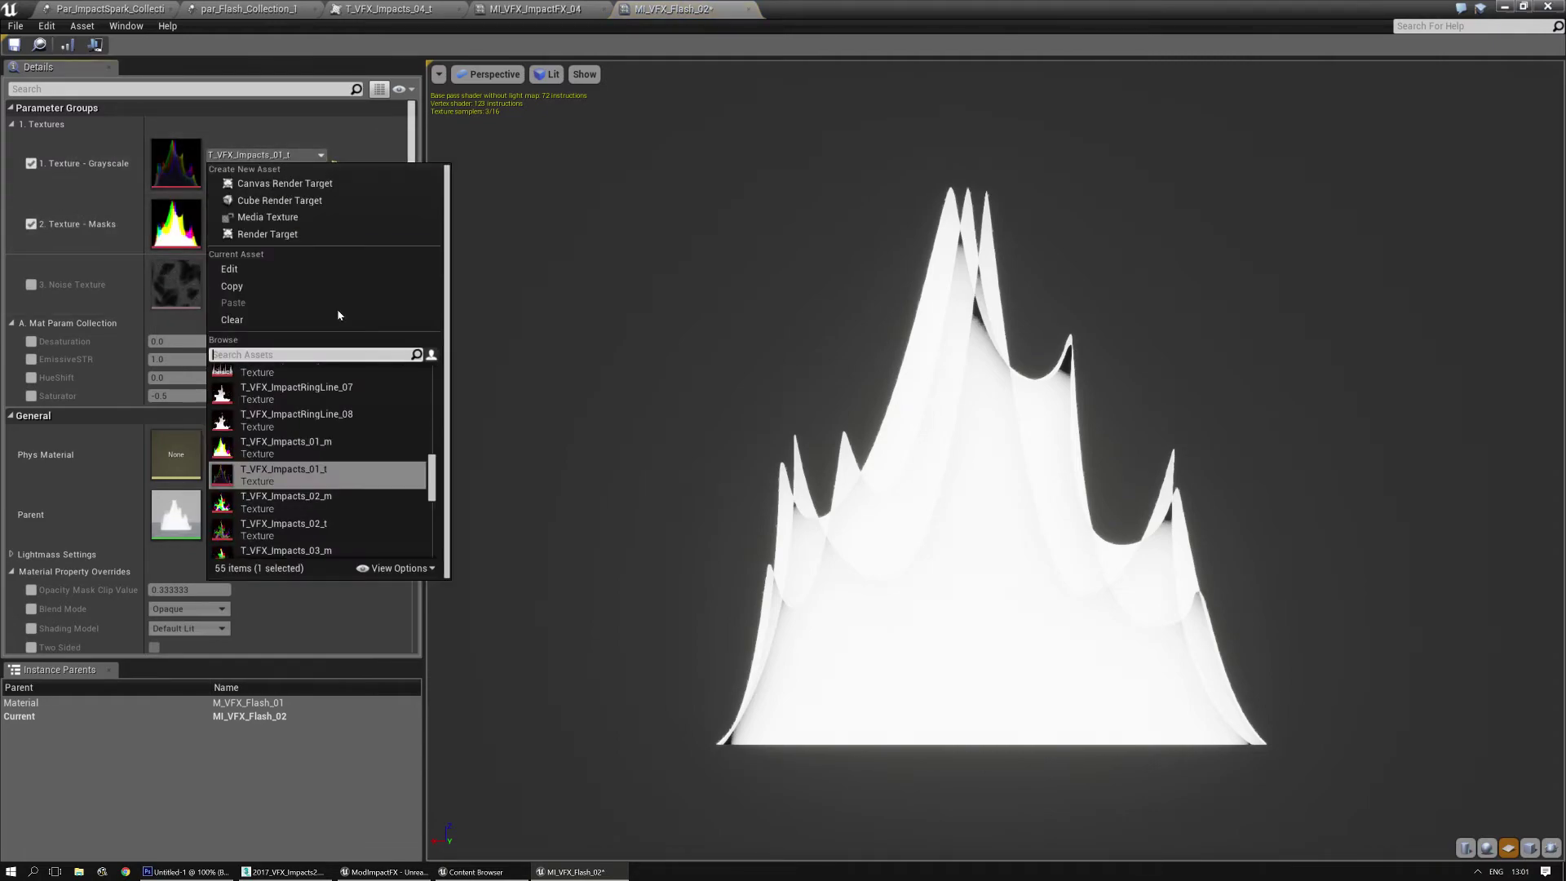
pyautogui.scroll(-3, 336, 463)
pyautogui.click(329, 488)
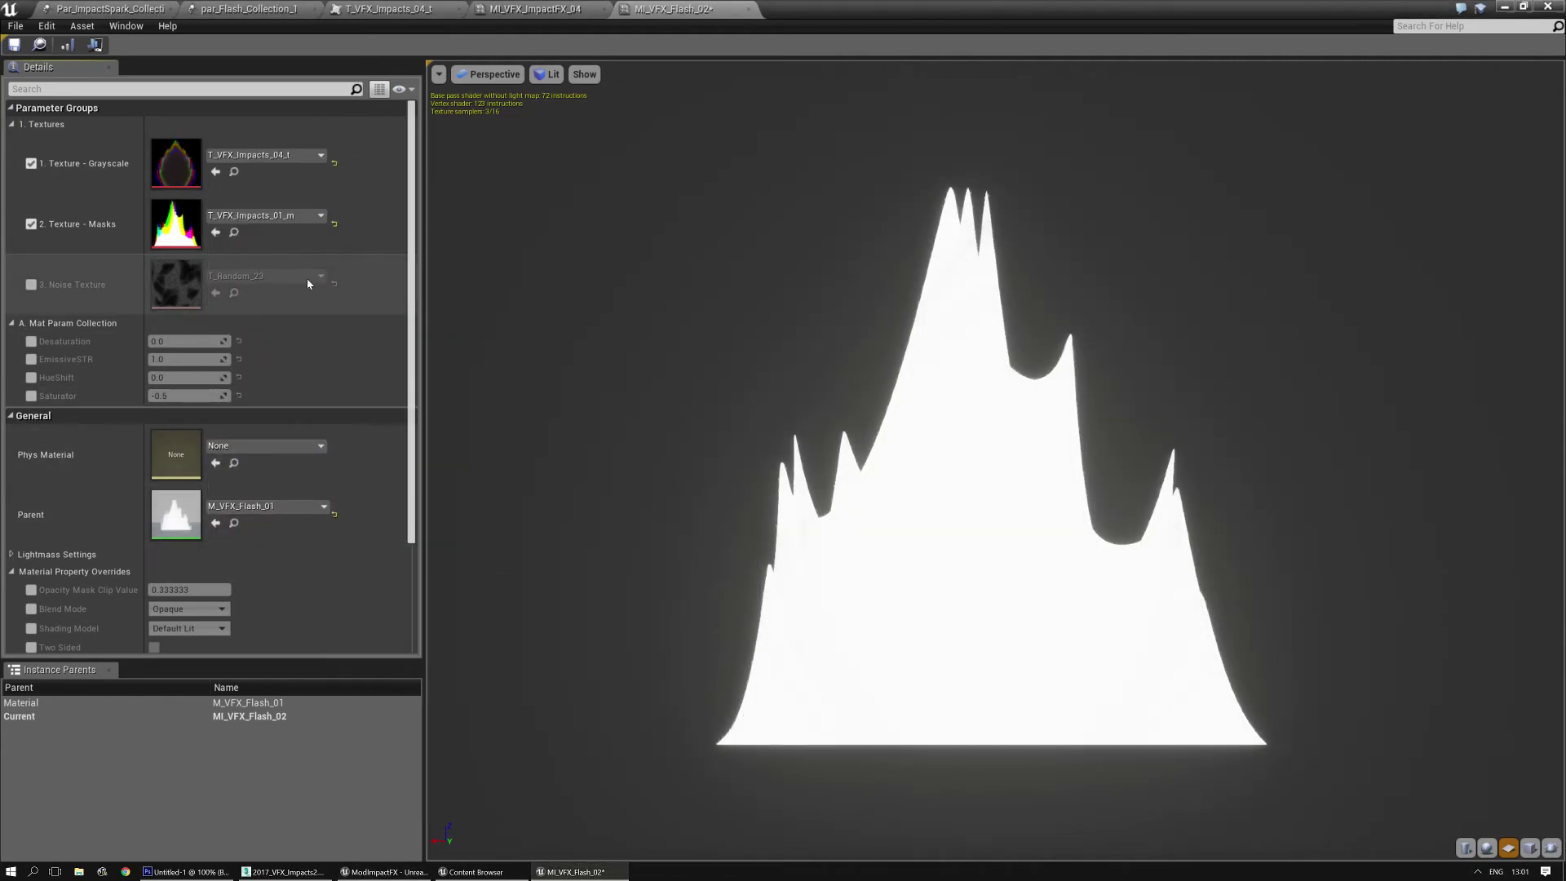
# Step: Set the Masks texture to T_VFX_Impacts_04_m and save the material instance
pyautogui.click(265, 215)
pyautogui.scroll(-3, 371, 513)
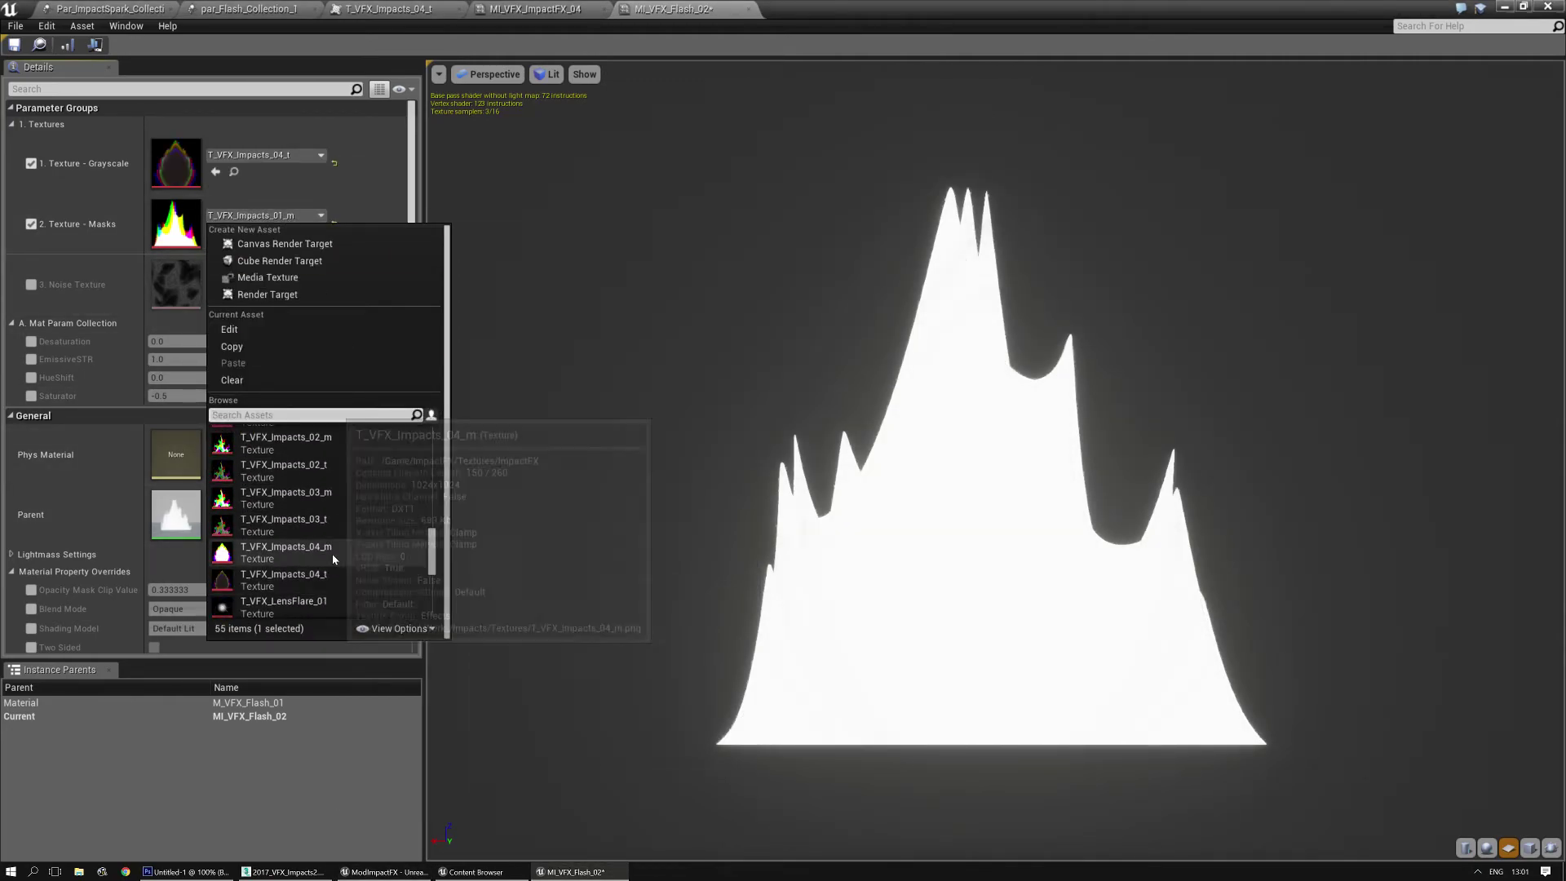
pyautogui.click(332, 555)
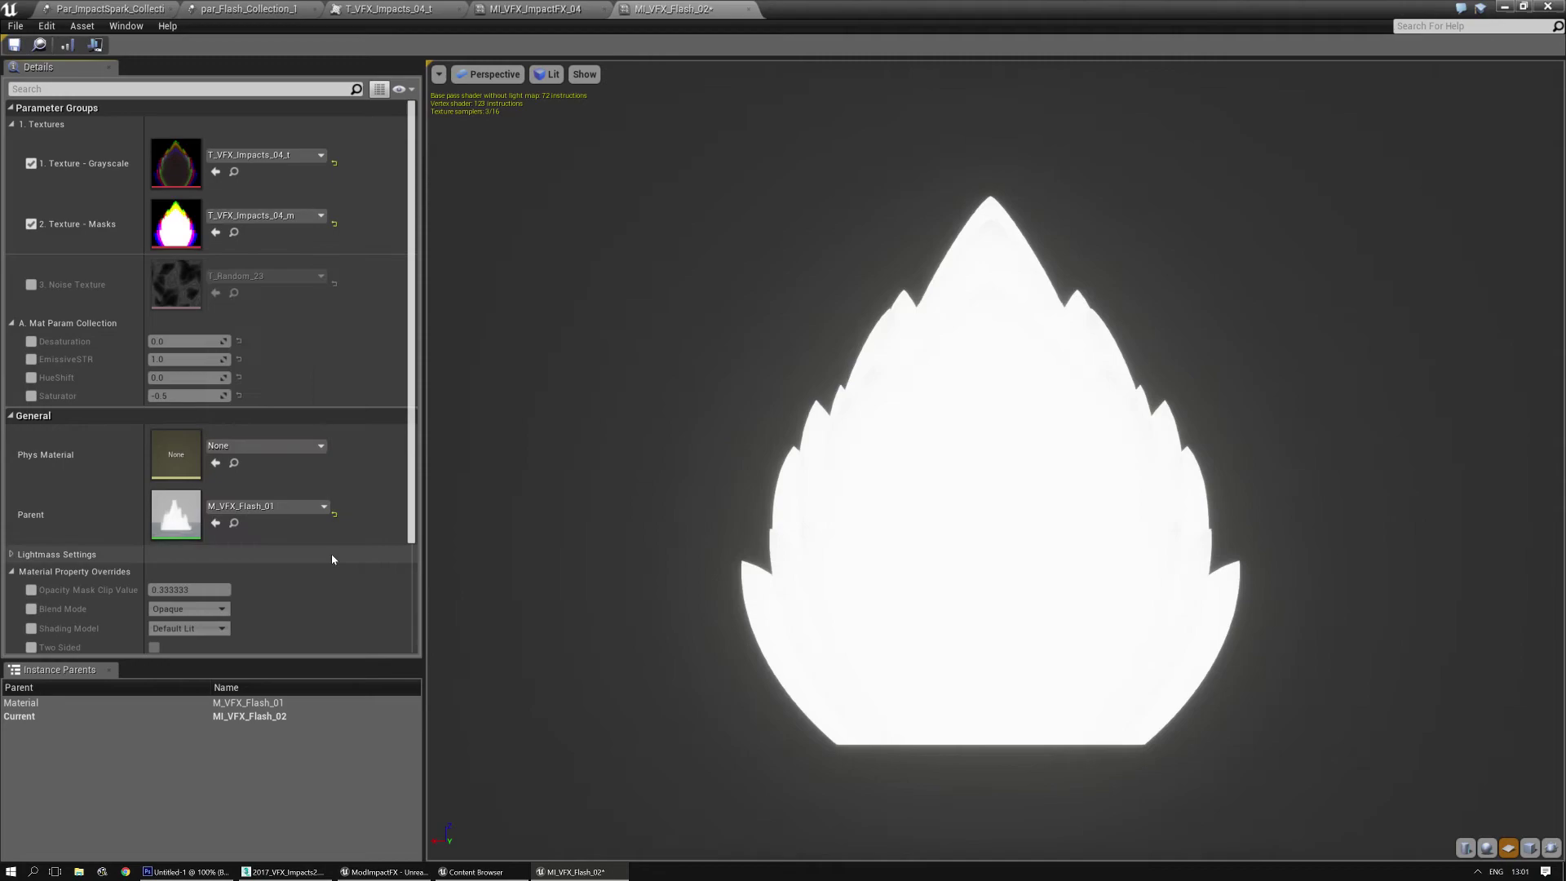
pyautogui.click(14, 45)
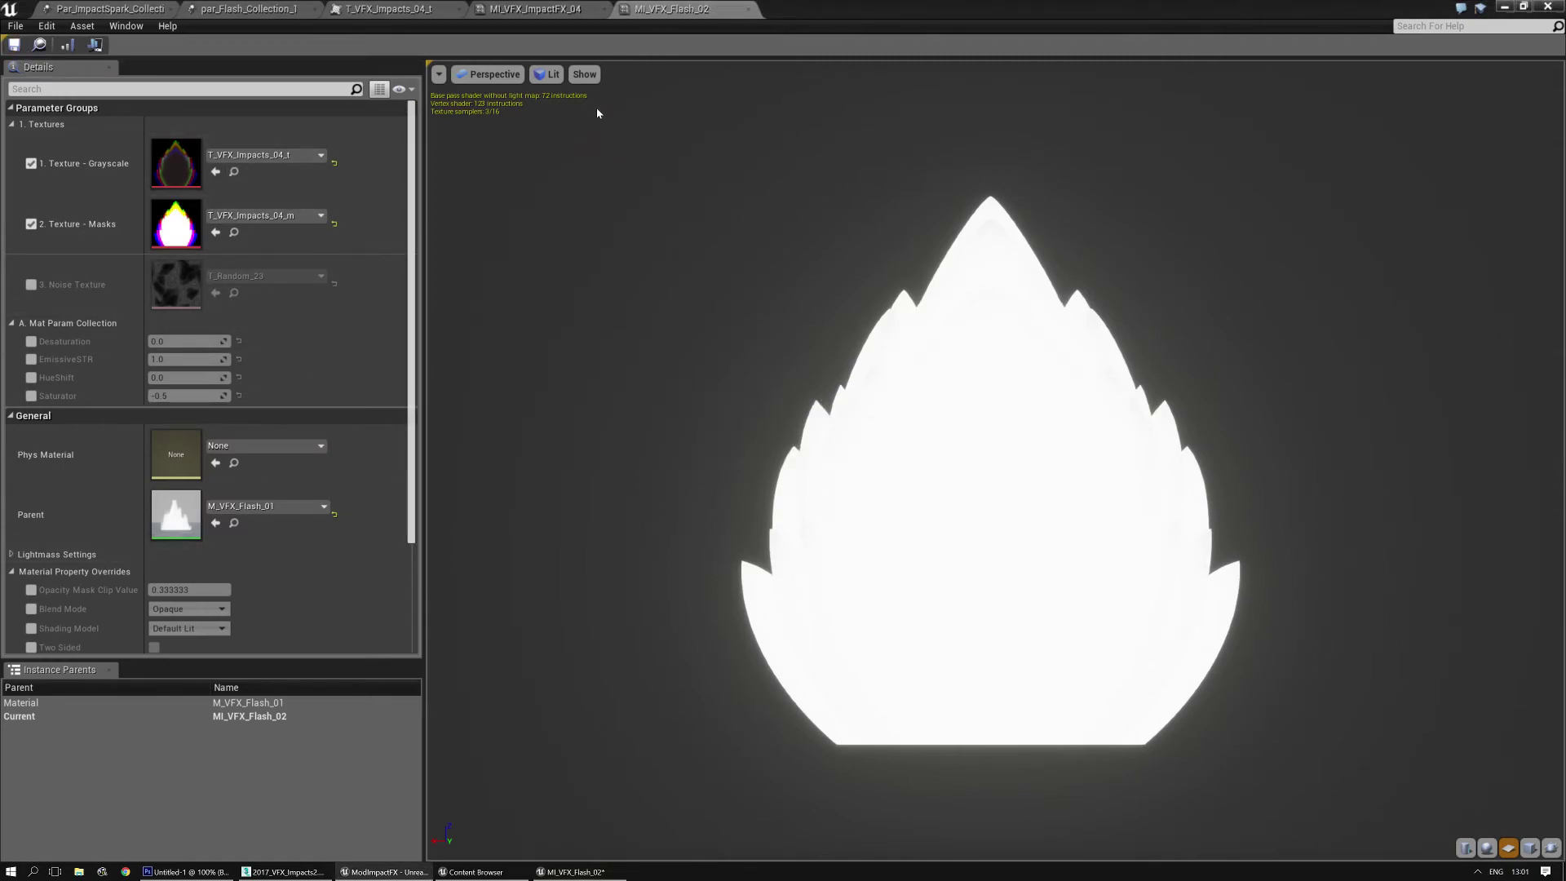
# Step: In par_Flash_Collection_1, duplicate and share the Flash 28 emitter
pyautogui.click(252, 9)
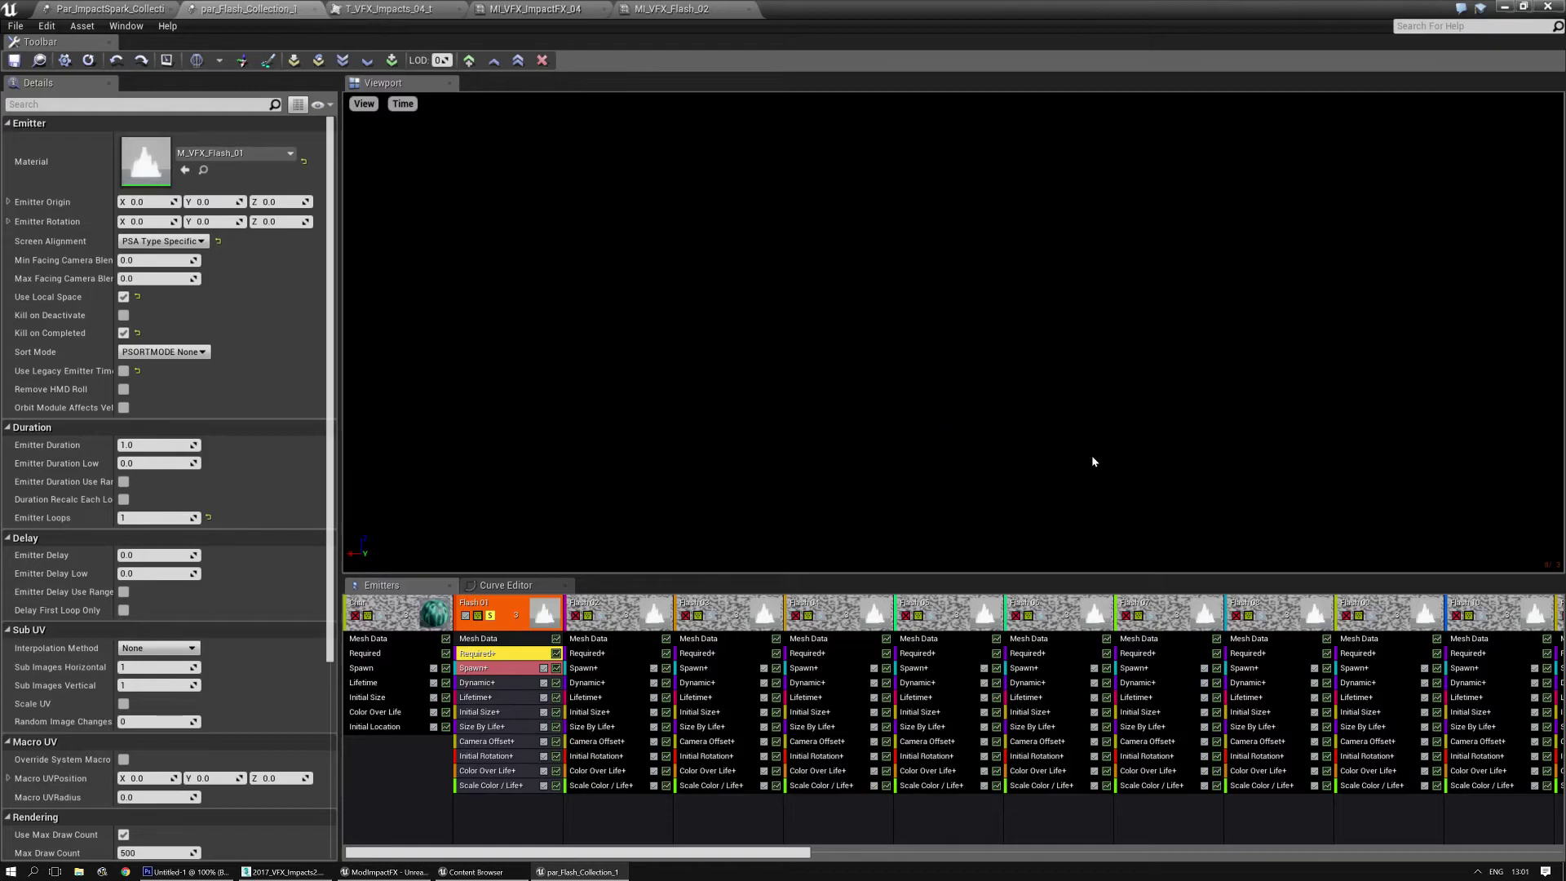
pyautogui.click(495, 626)
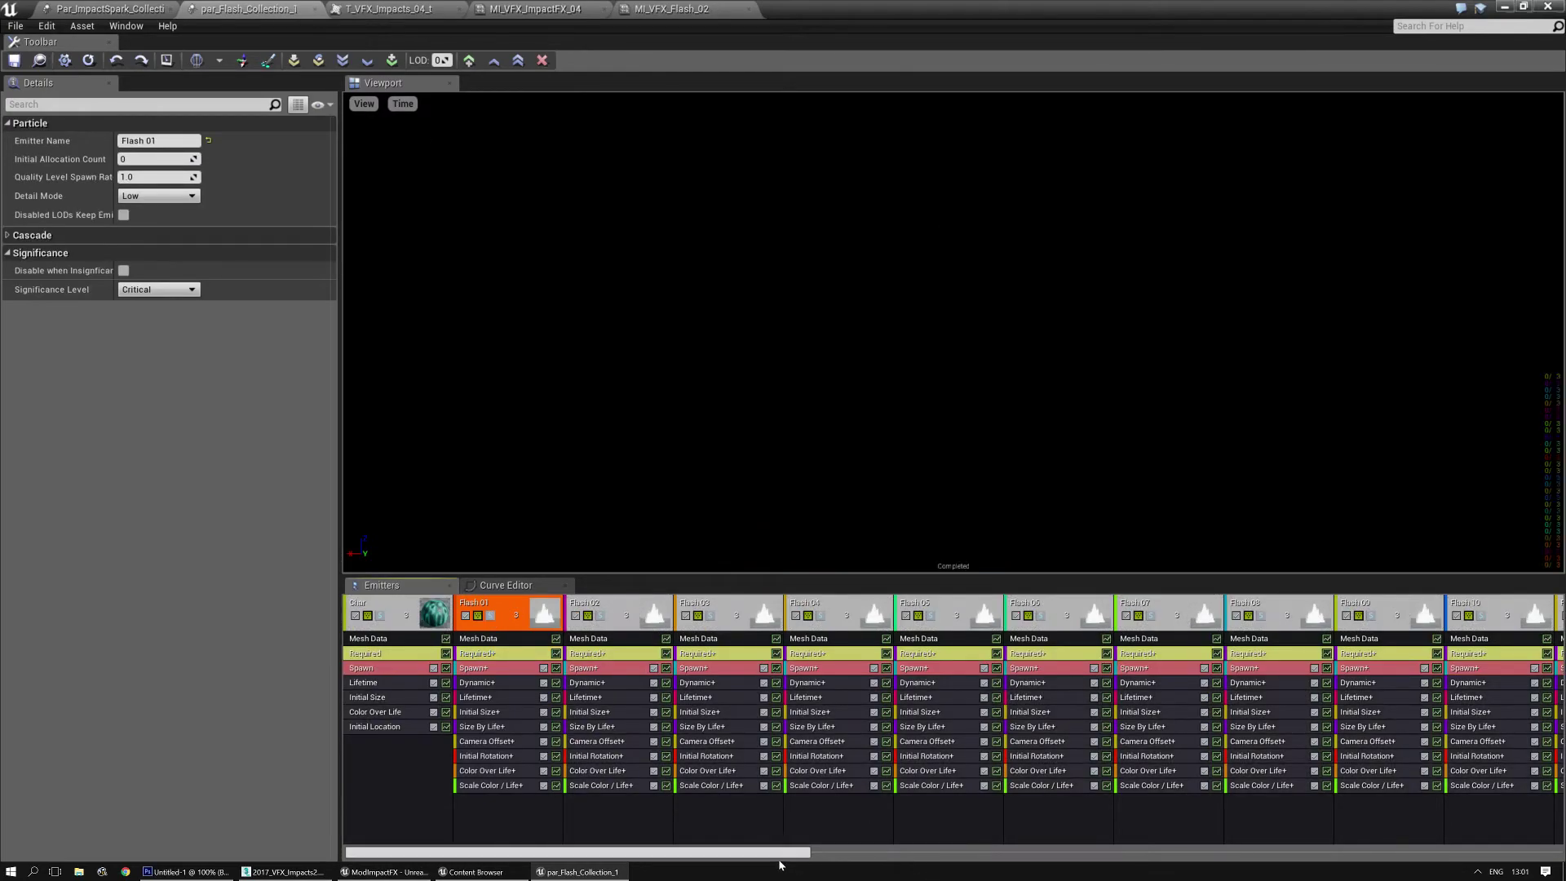
pyautogui.moveTo(816, 855); pyautogui.dragTo(1549, 855)
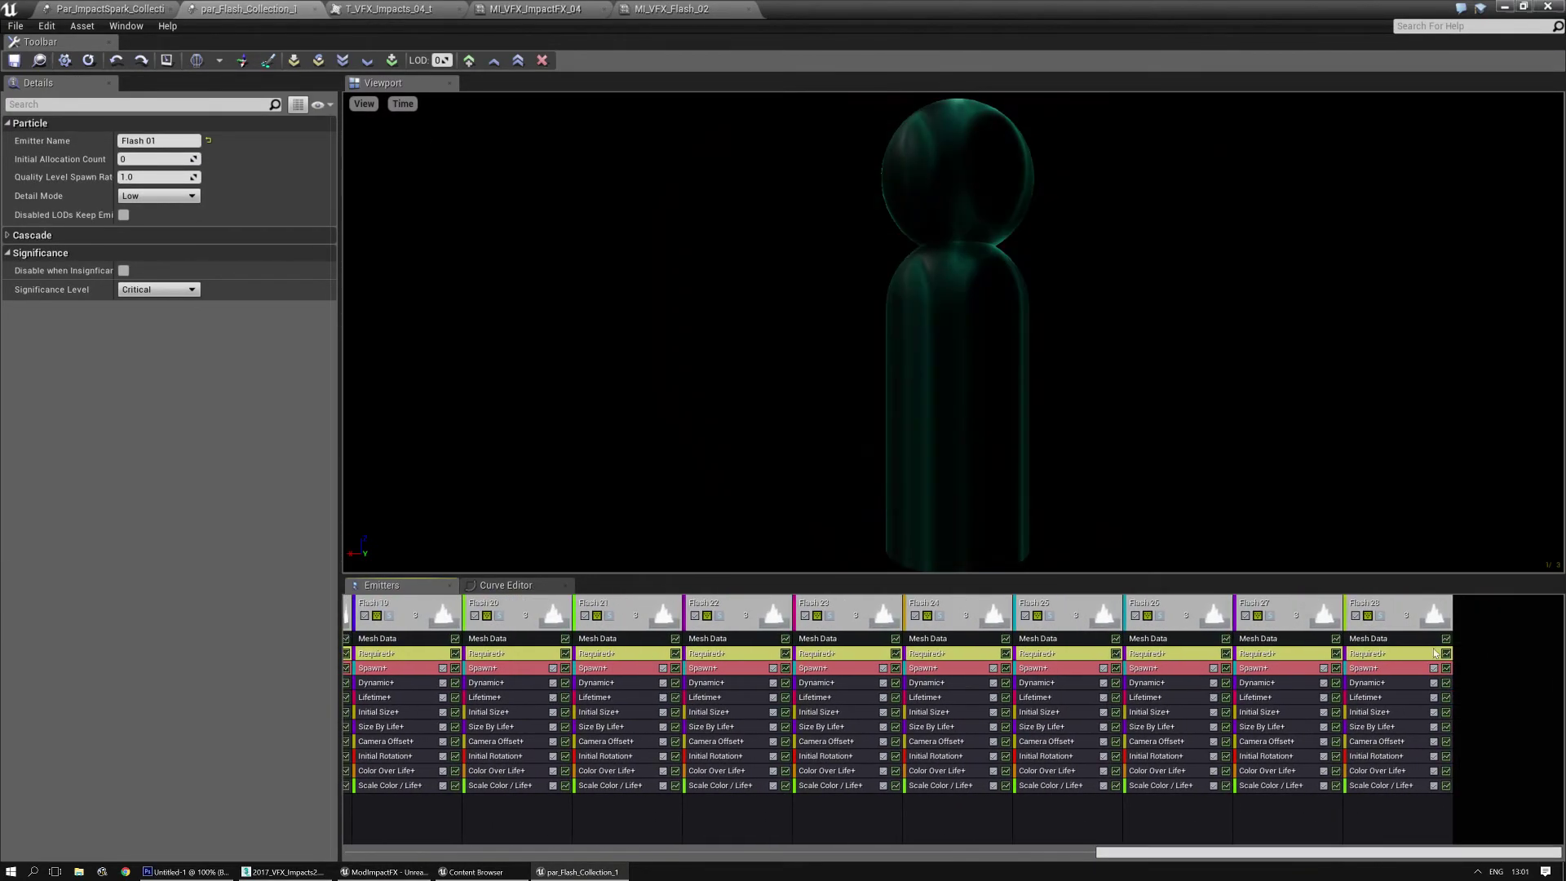
pyautogui.click(1387, 612)
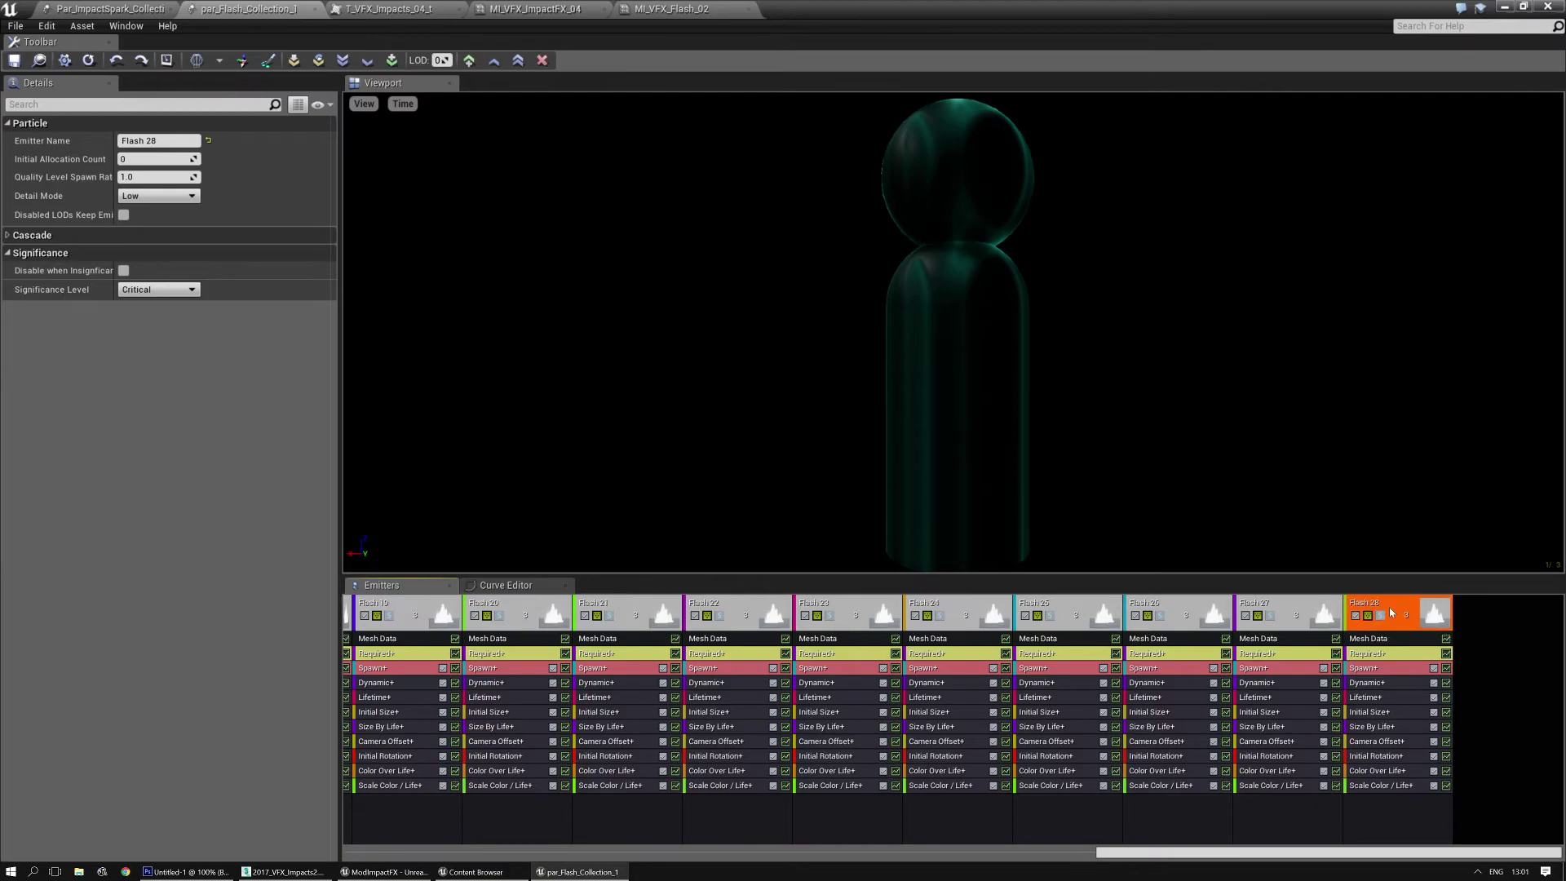
pyautogui.rightClick(1391, 613)
pyautogui.moveTo(1455, 289)
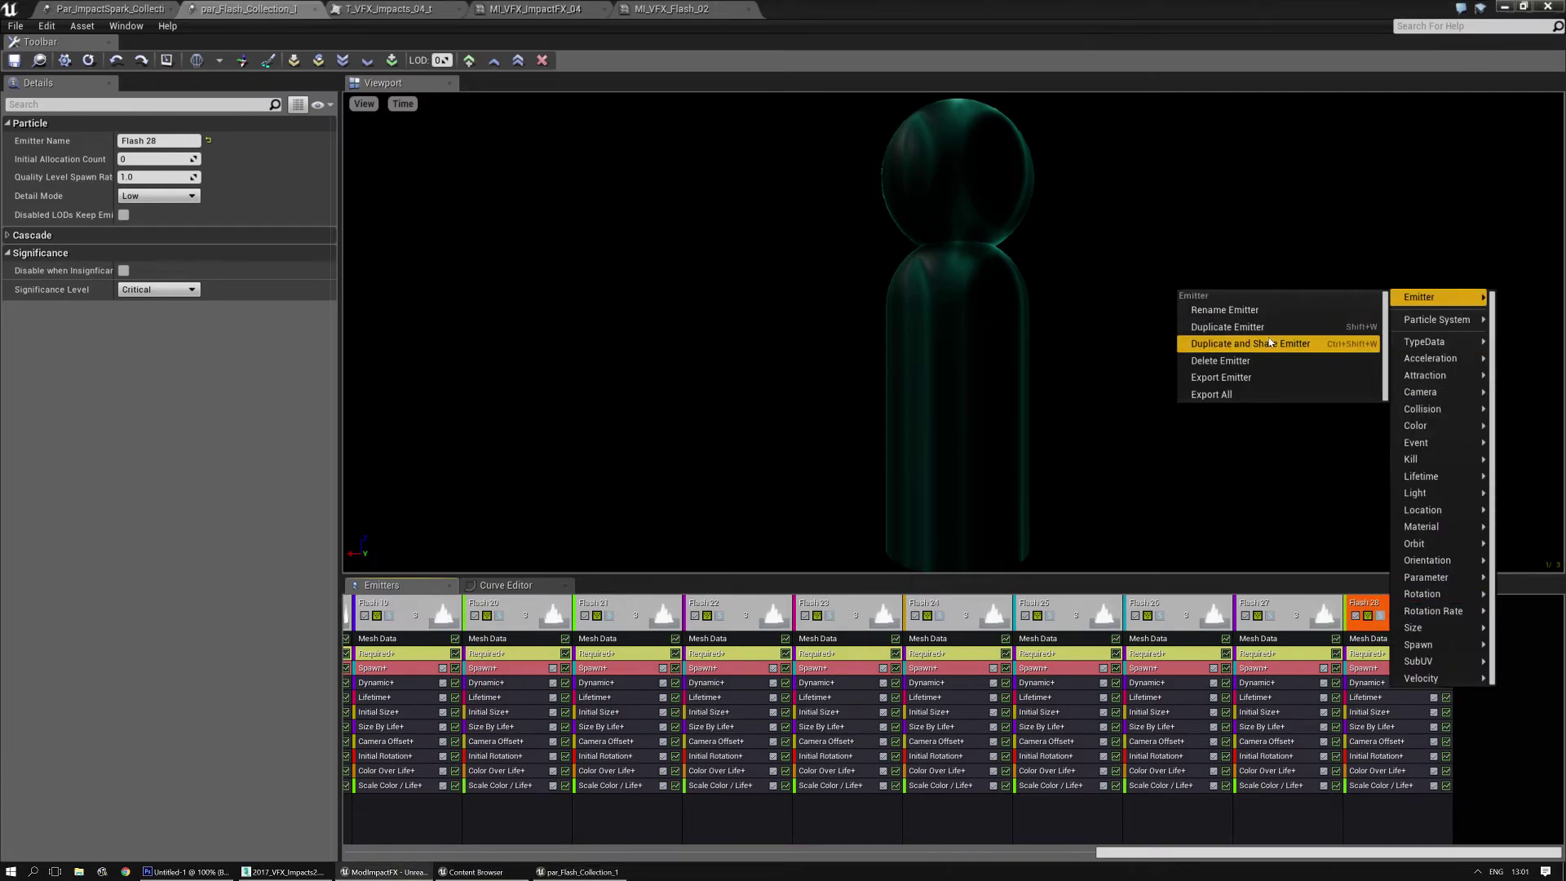
pyautogui.click(1276, 343)
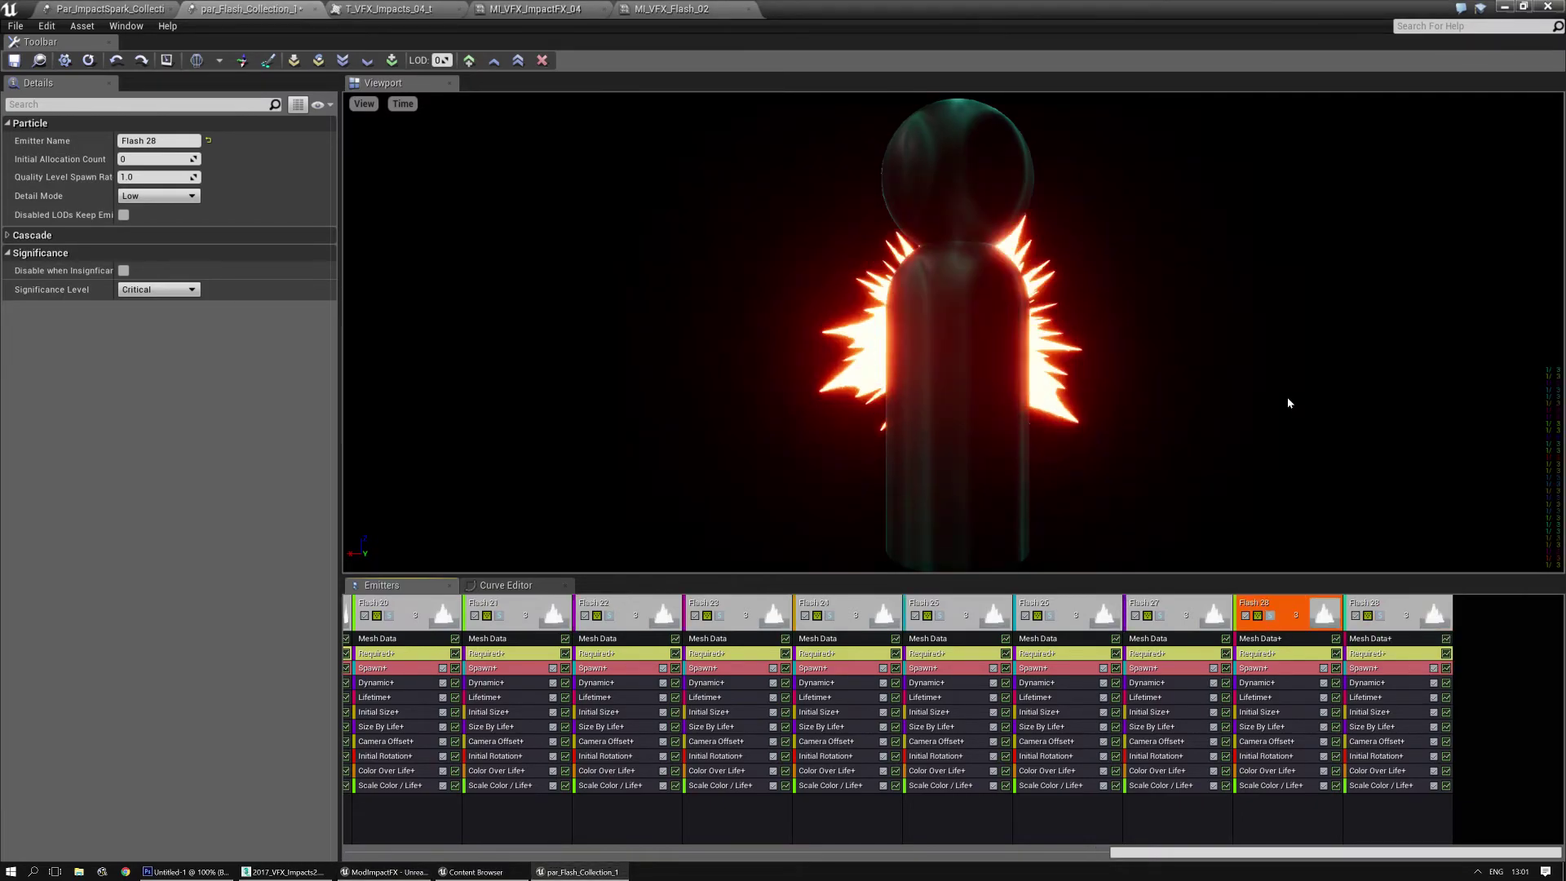
# Step: Copy Flash 28's Mesh Data and Required modules onto the new emitter, replacing the existing ones
pyautogui.click(1305, 642)
pyautogui.moveTo(1379, 644); pyautogui.dragTo(1378, 646)
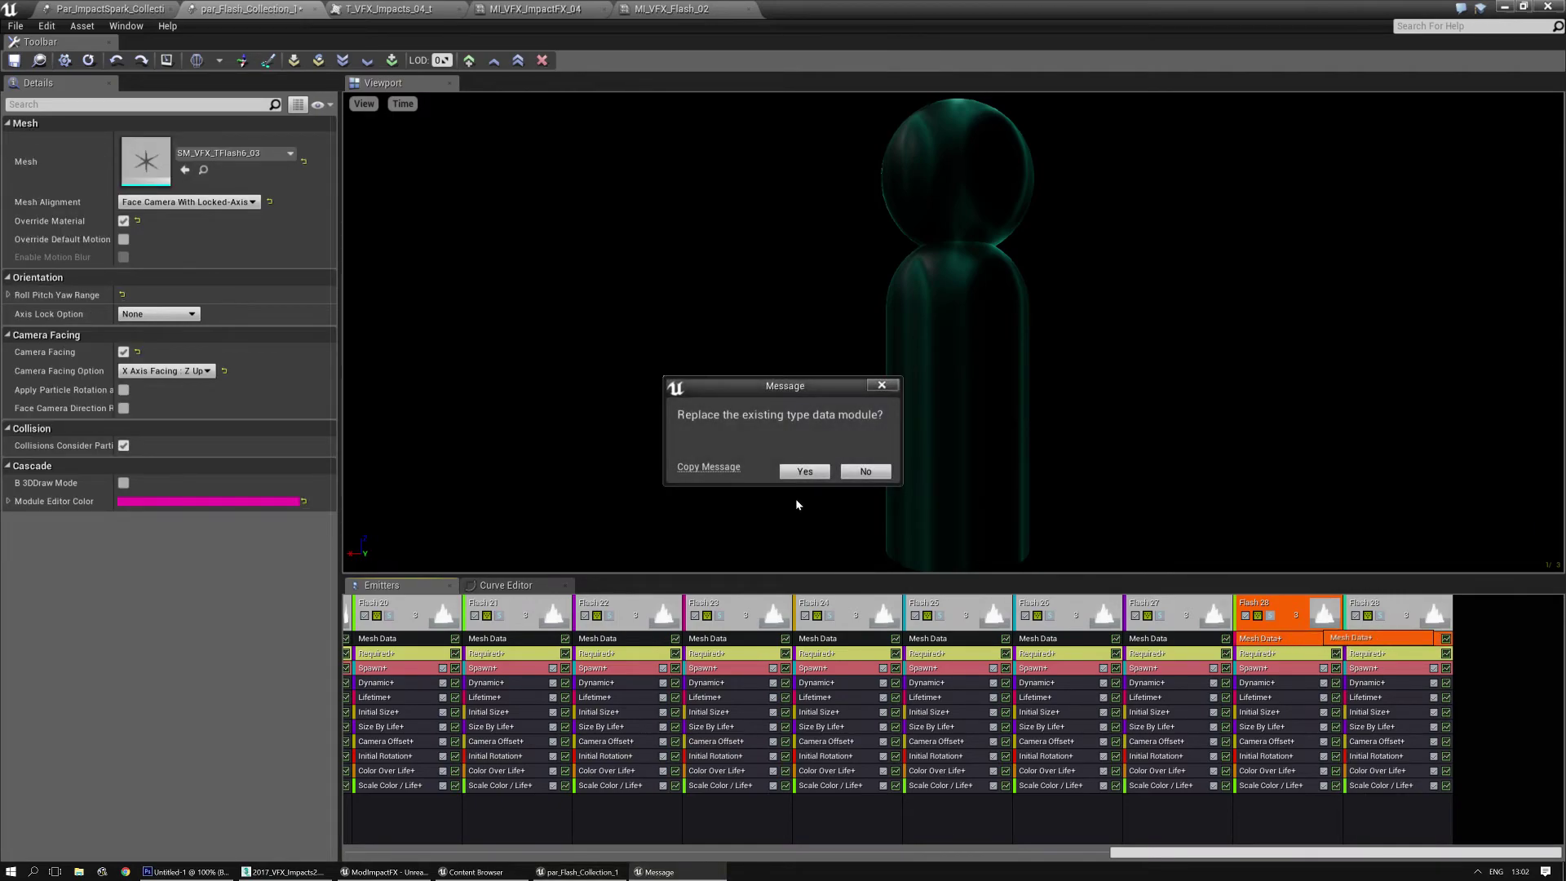
pyautogui.click(805, 472)
pyautogui.click(1390, 643)
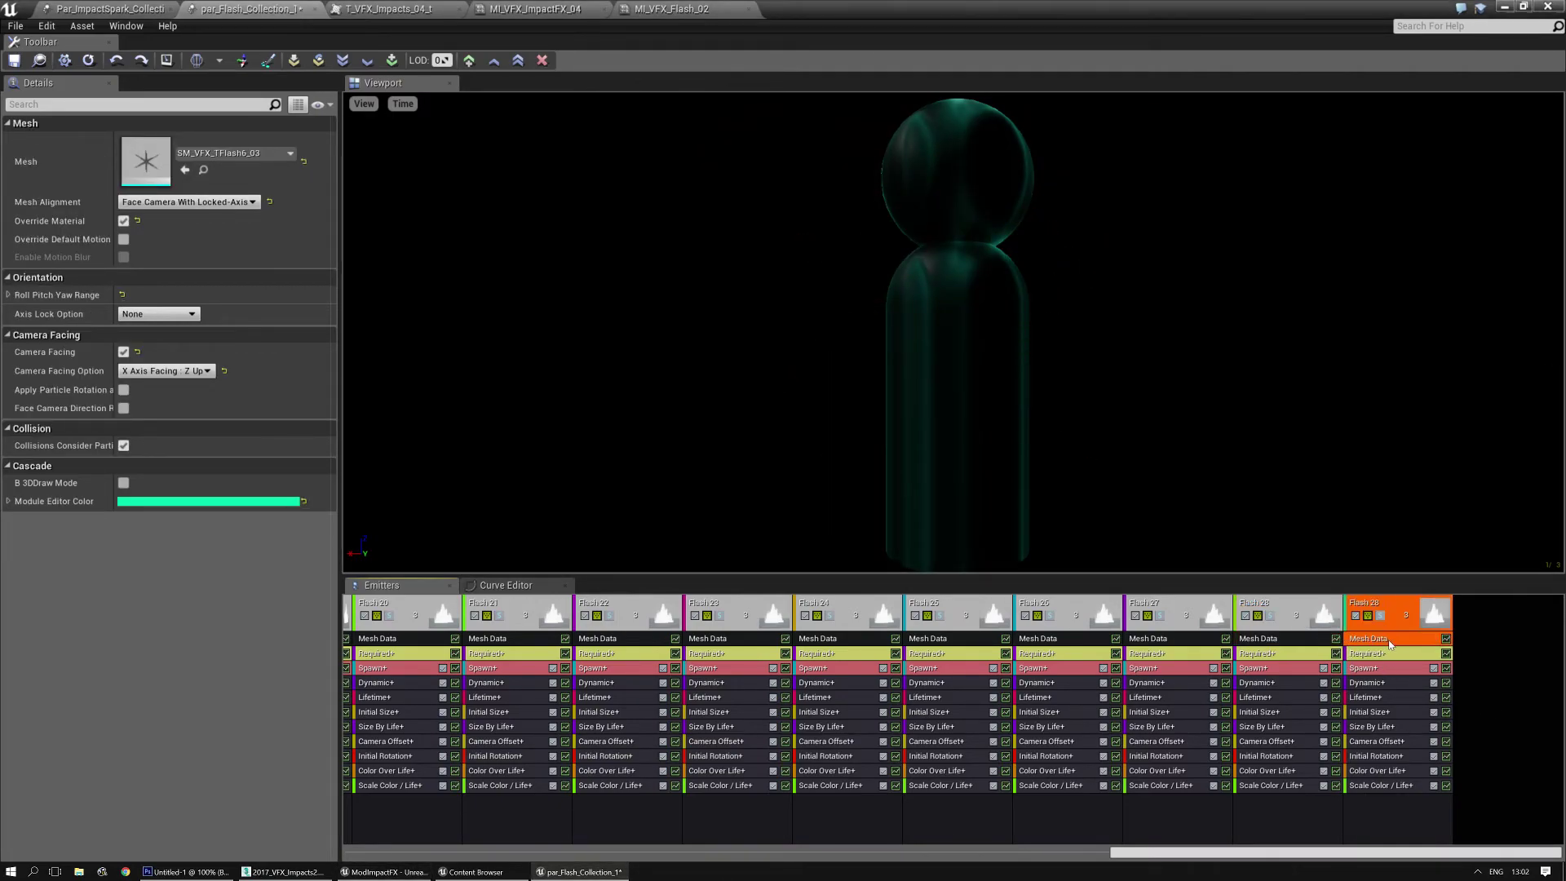
pyautogui.click(1390, 659)
pyautogui.moveTo(1269, 656); pyautogui.dragTo(1385, 658)
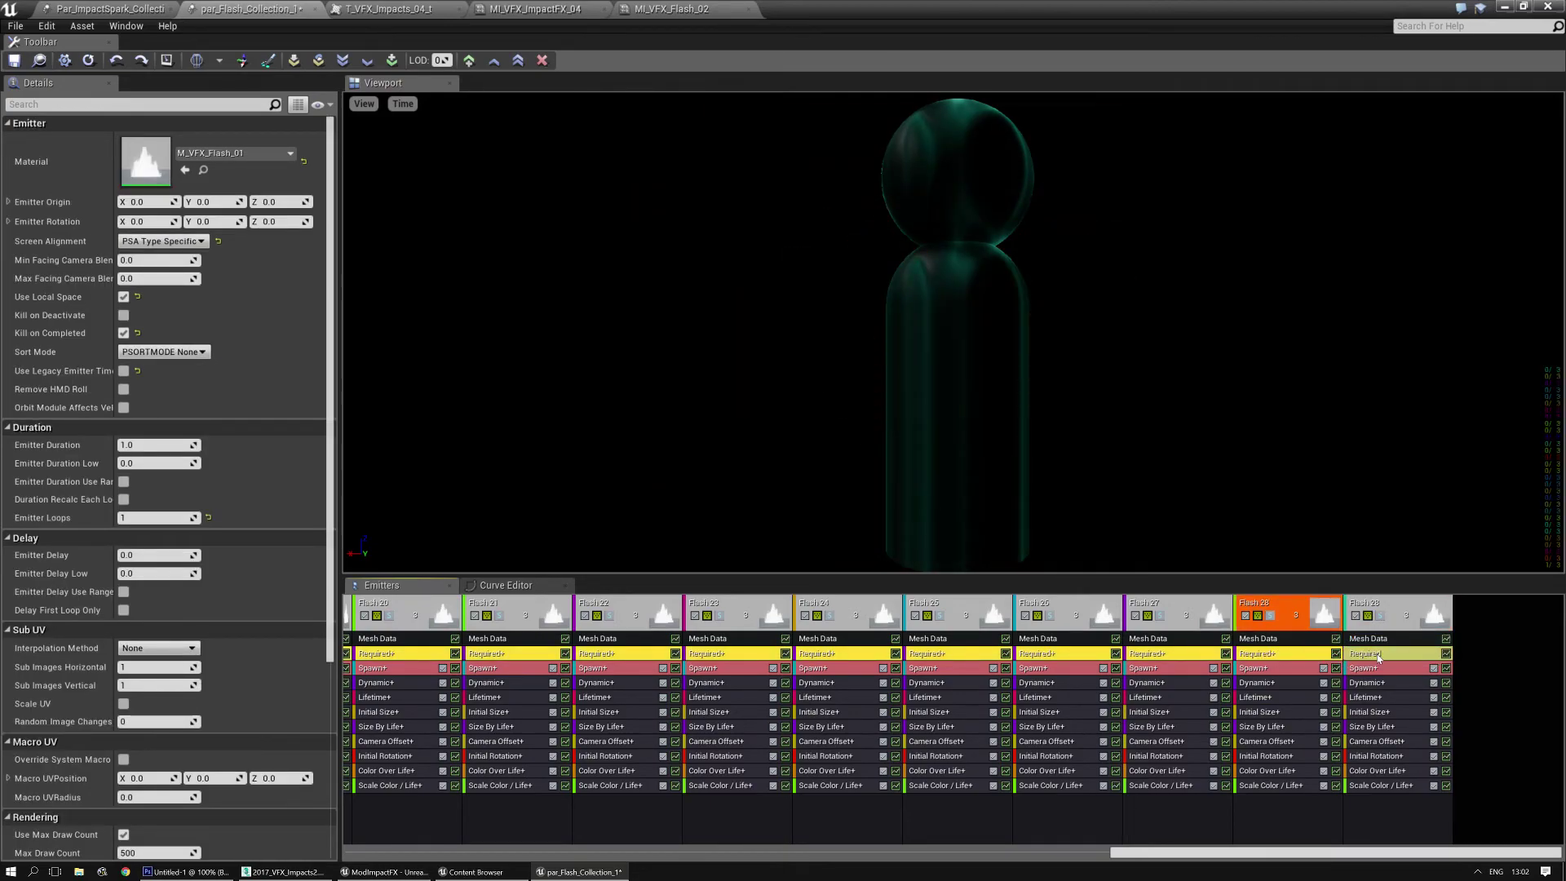
# Step: Assign MI_VFX_Flash_02 as the new emitter's material and solo it for preview
pyautogui.click(225, 154)
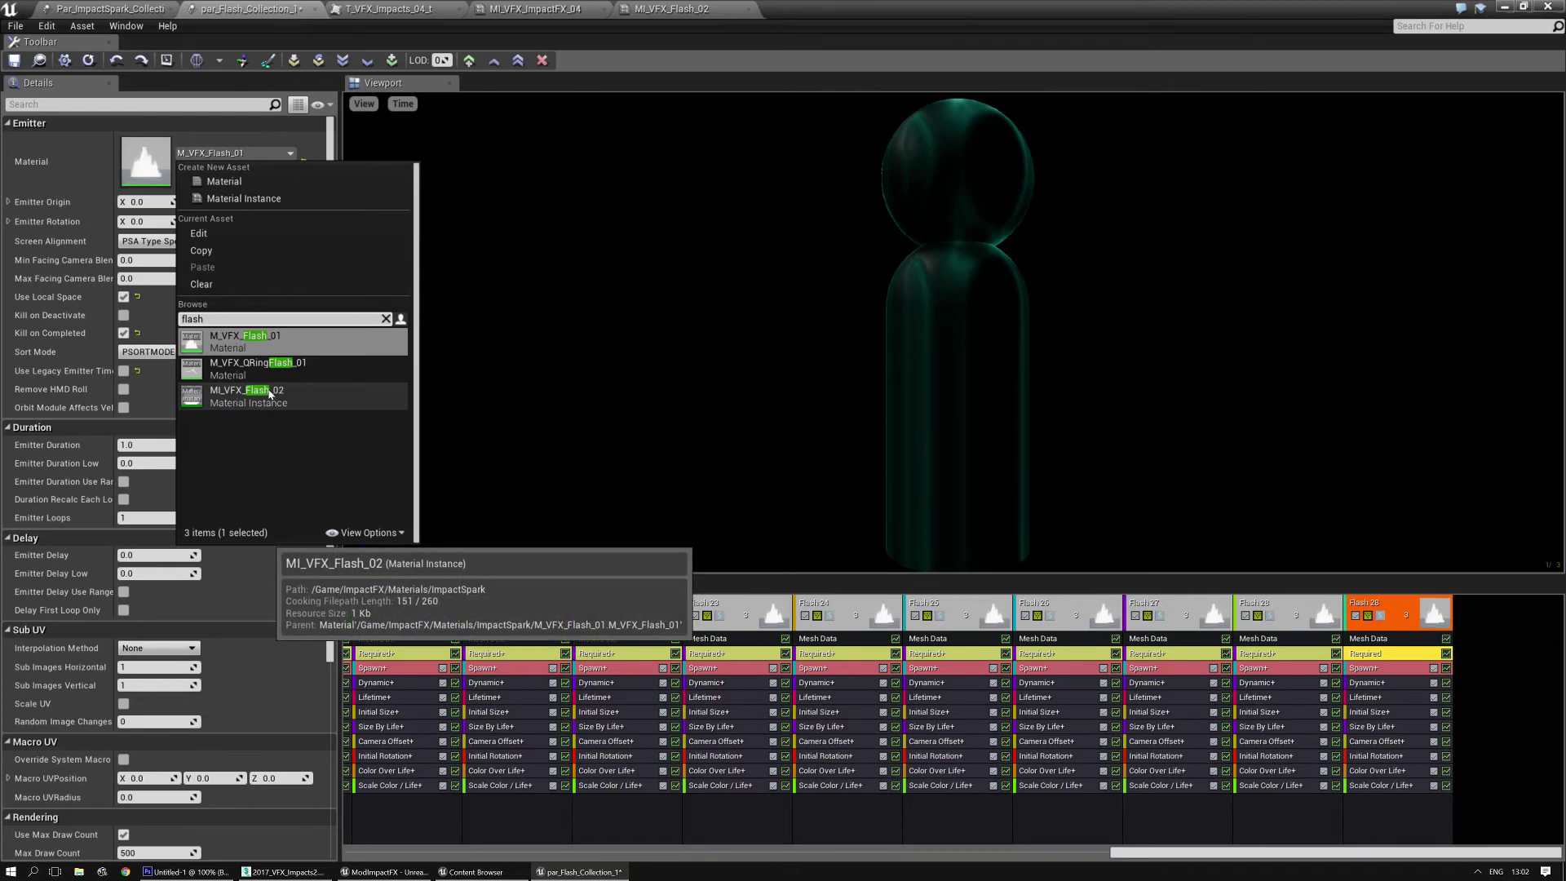
pyautogui.click(274, 394)
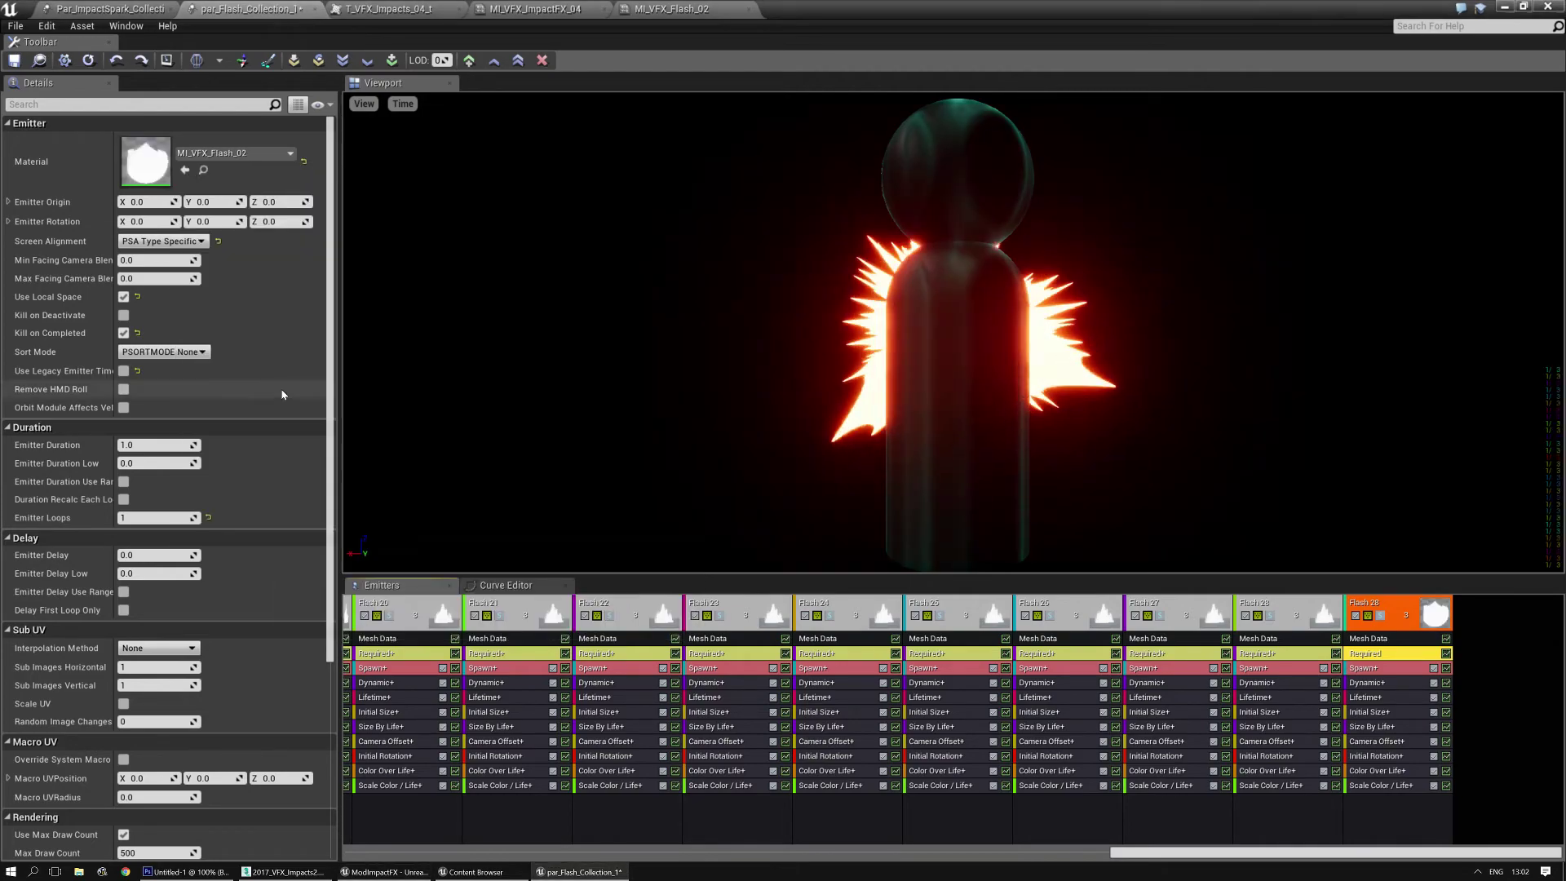
pyautogui.click(1380, 616)
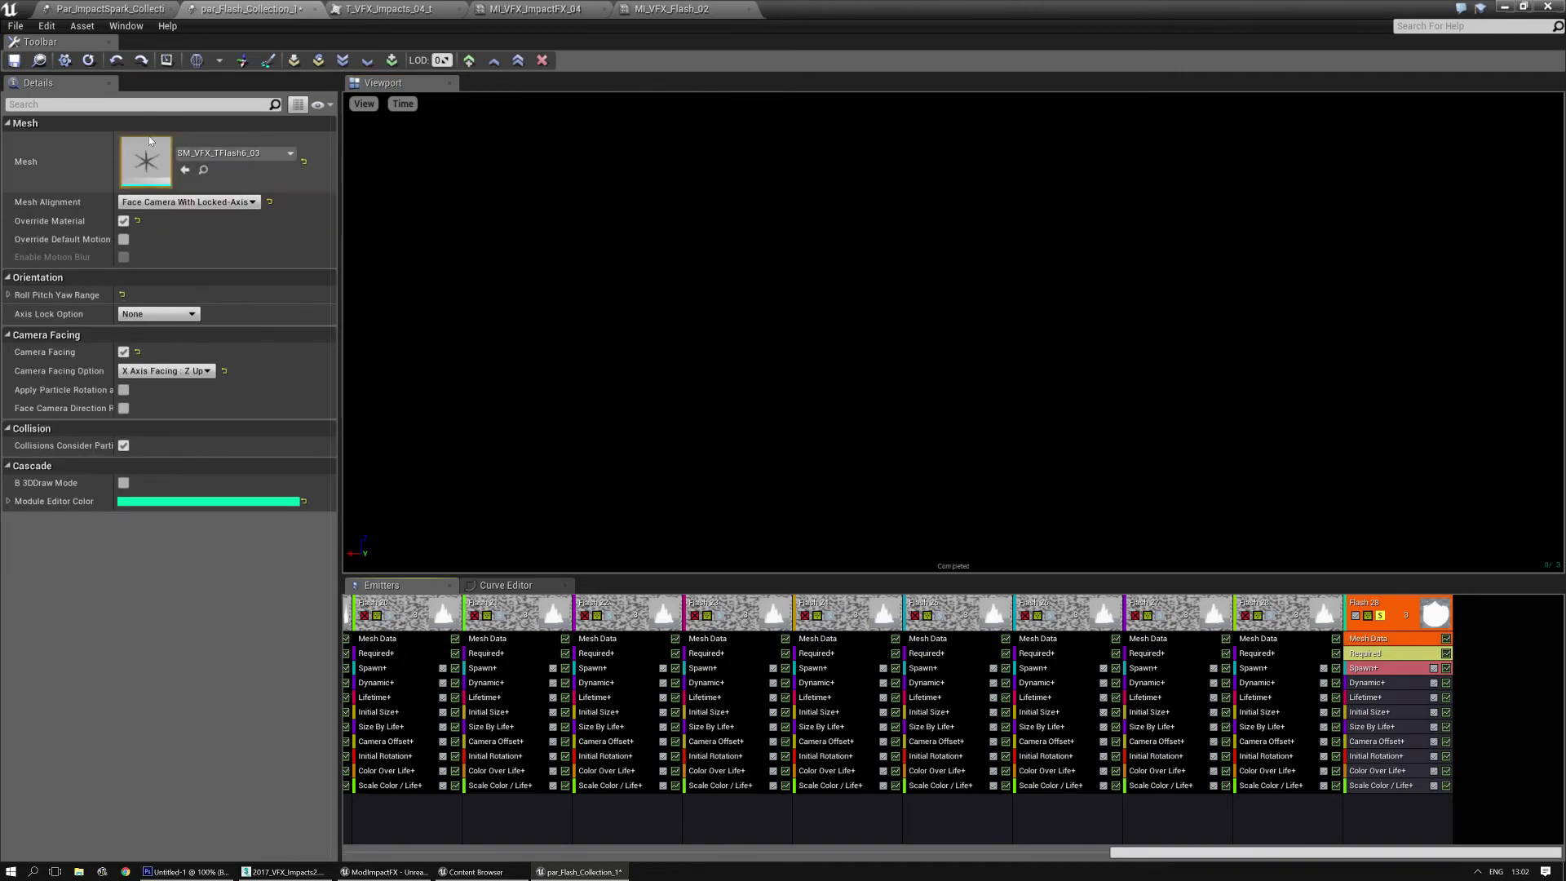
# Step: Set the emitter's mesh to SM_VFX_TFlash3_02
pyautogui.click(233, 152)
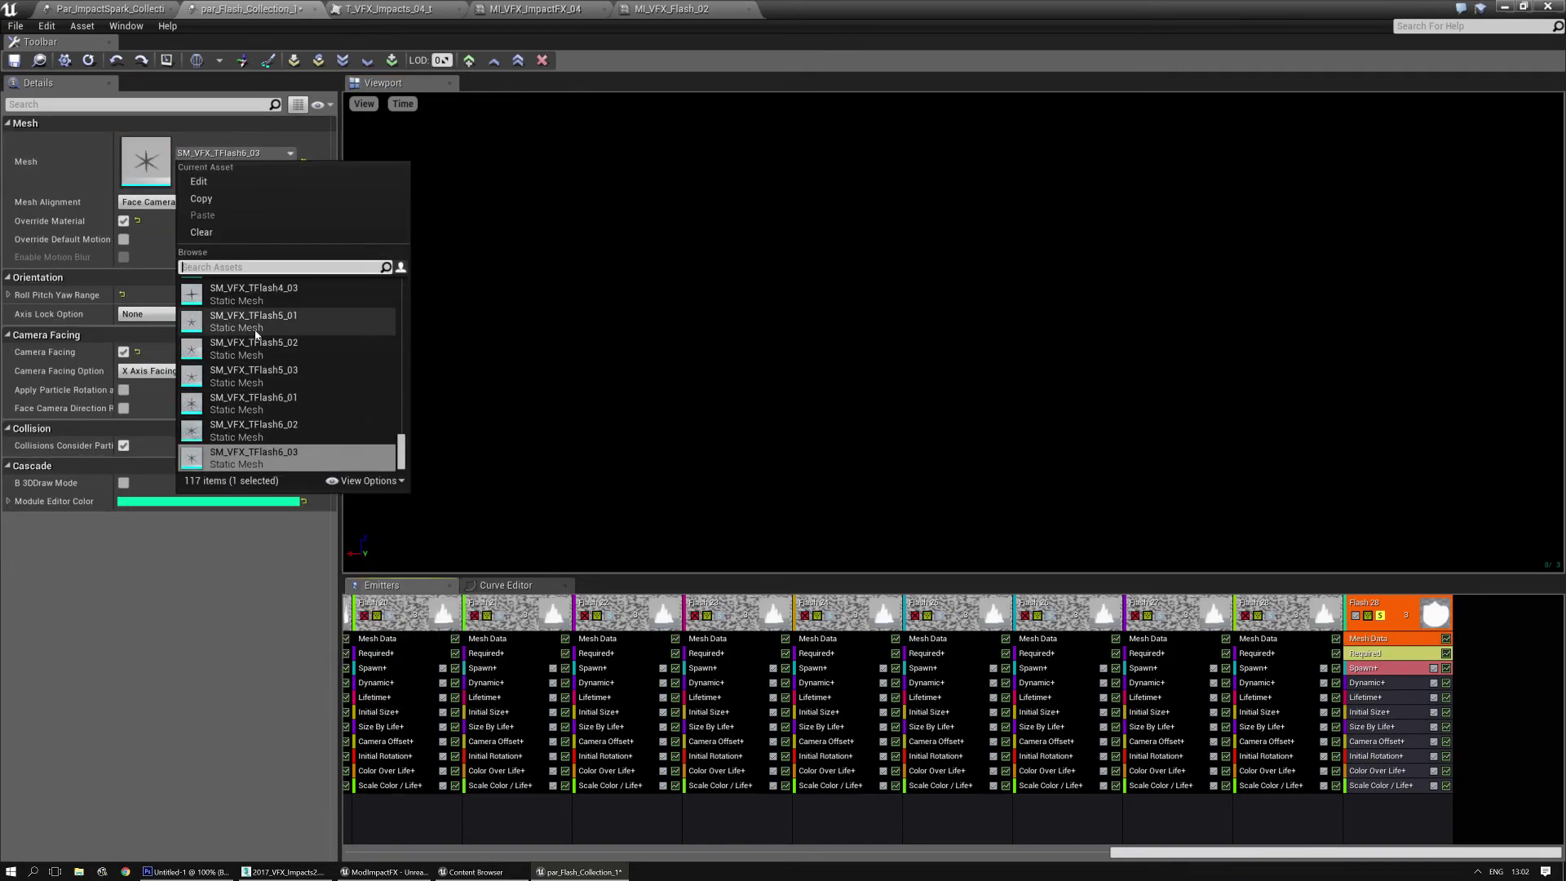
pyautogui.scroll(5, 259, 337)
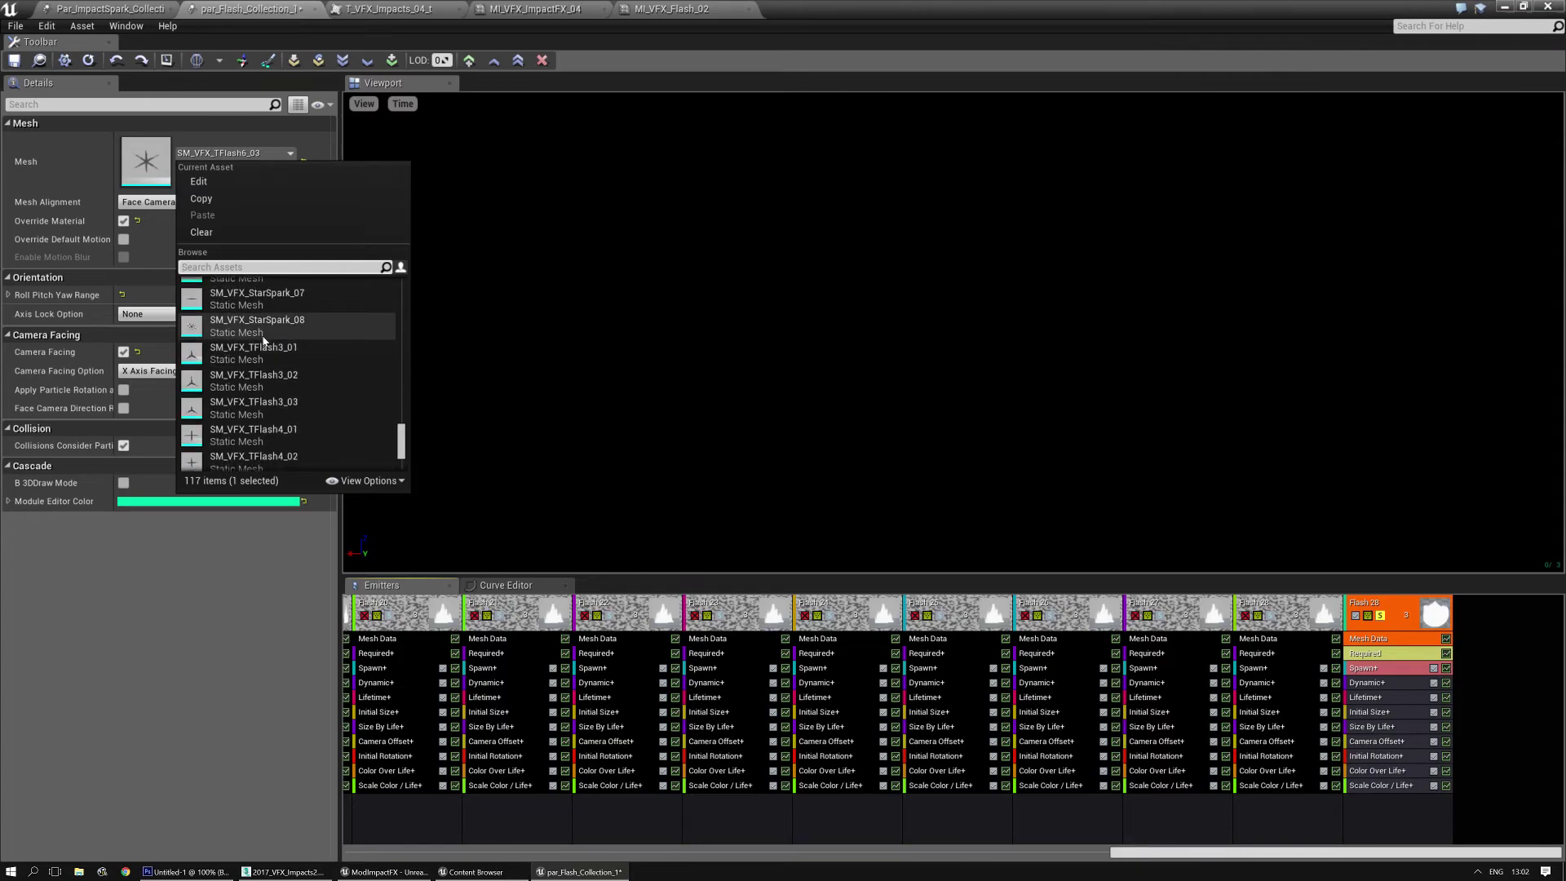
pyautogui.scroll(-3, 263, 341)
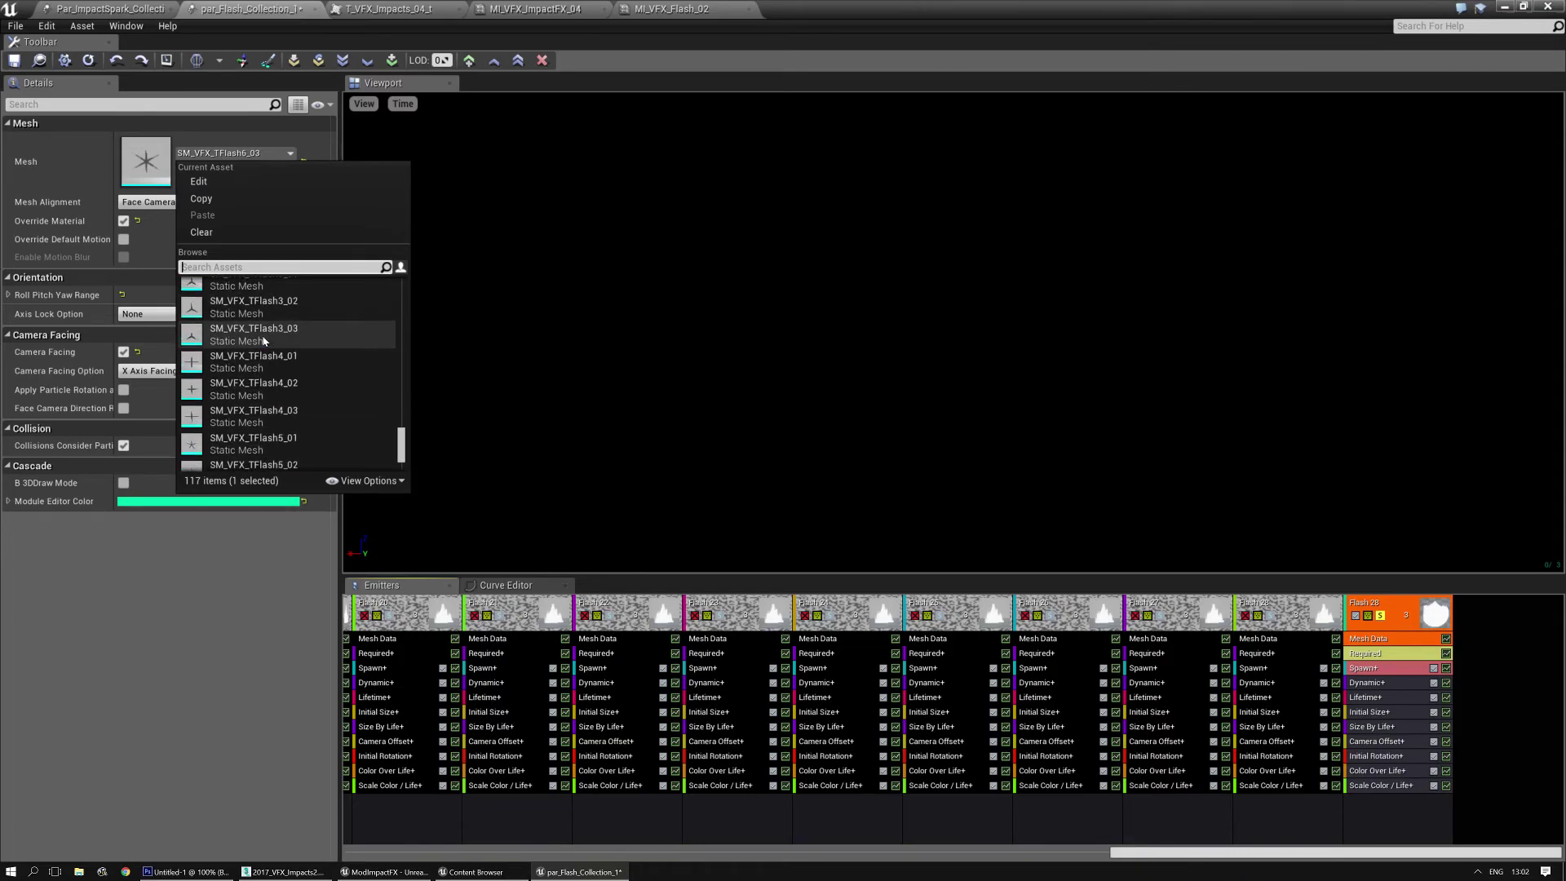
pyautogui.scroll(-3, 264, 341)
pyautogui.scroll(5, 263, 387)
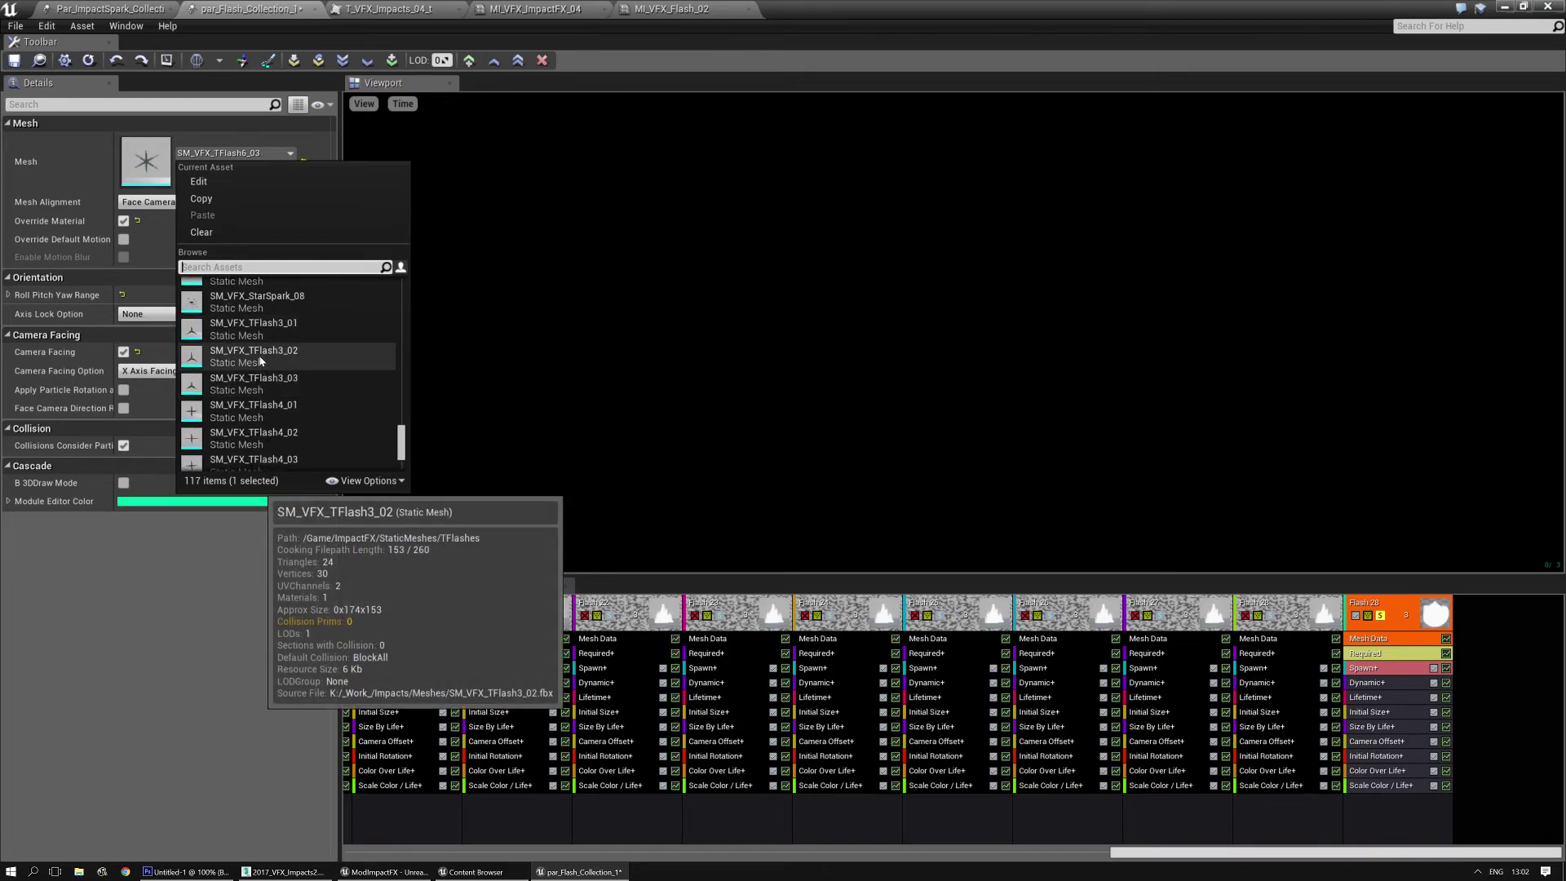
pyautogui.click(254, 356)
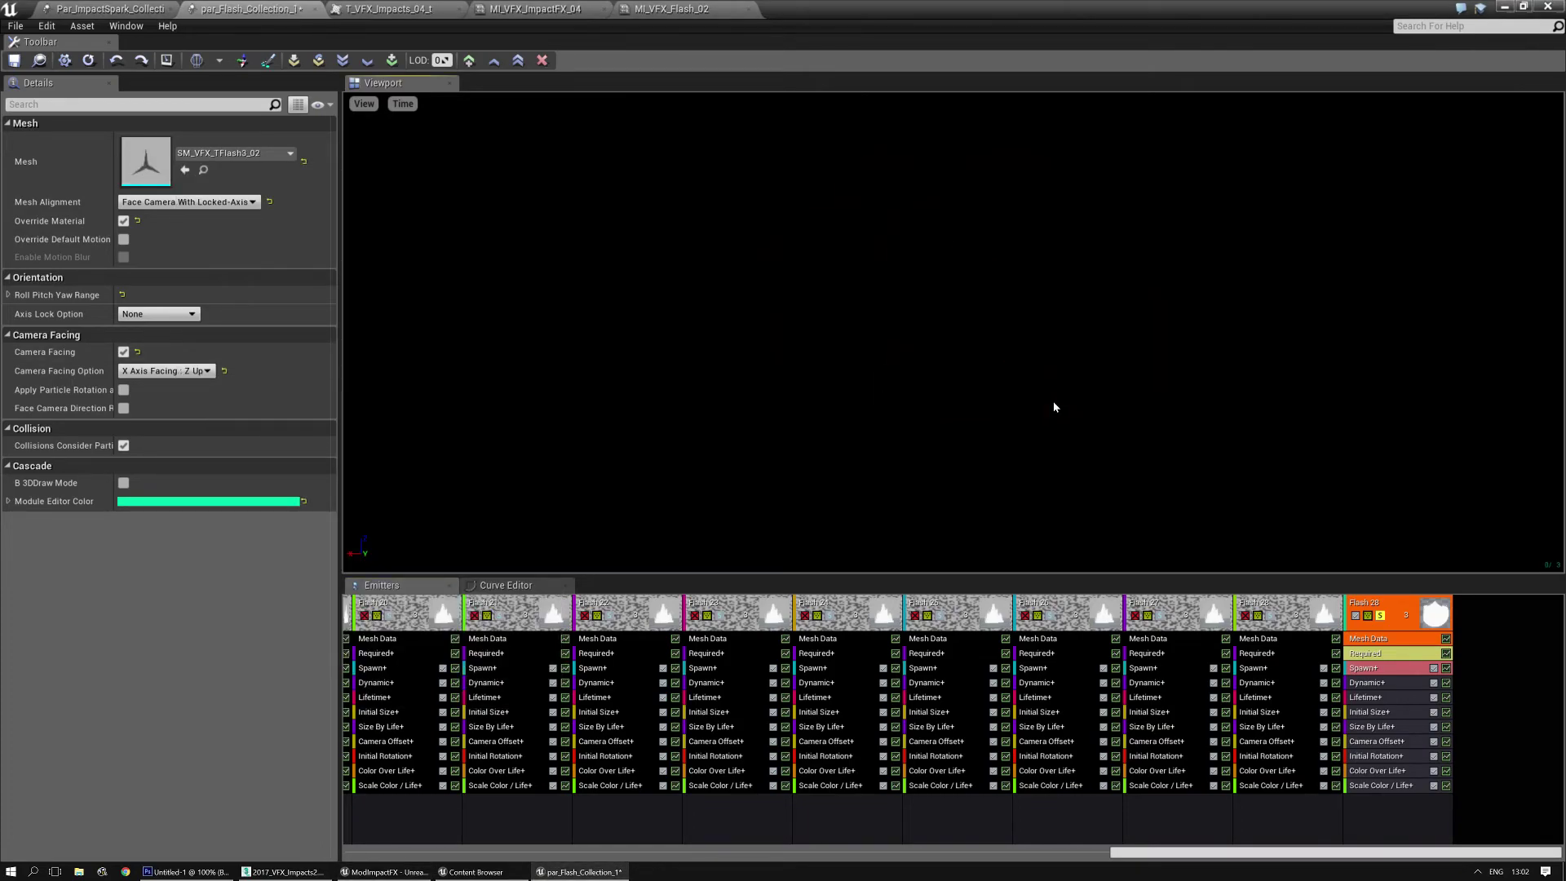
# Step: Replace the mesh with the thicker SM_VFX_BFlash3_02
pyautogui.click(234, 153)
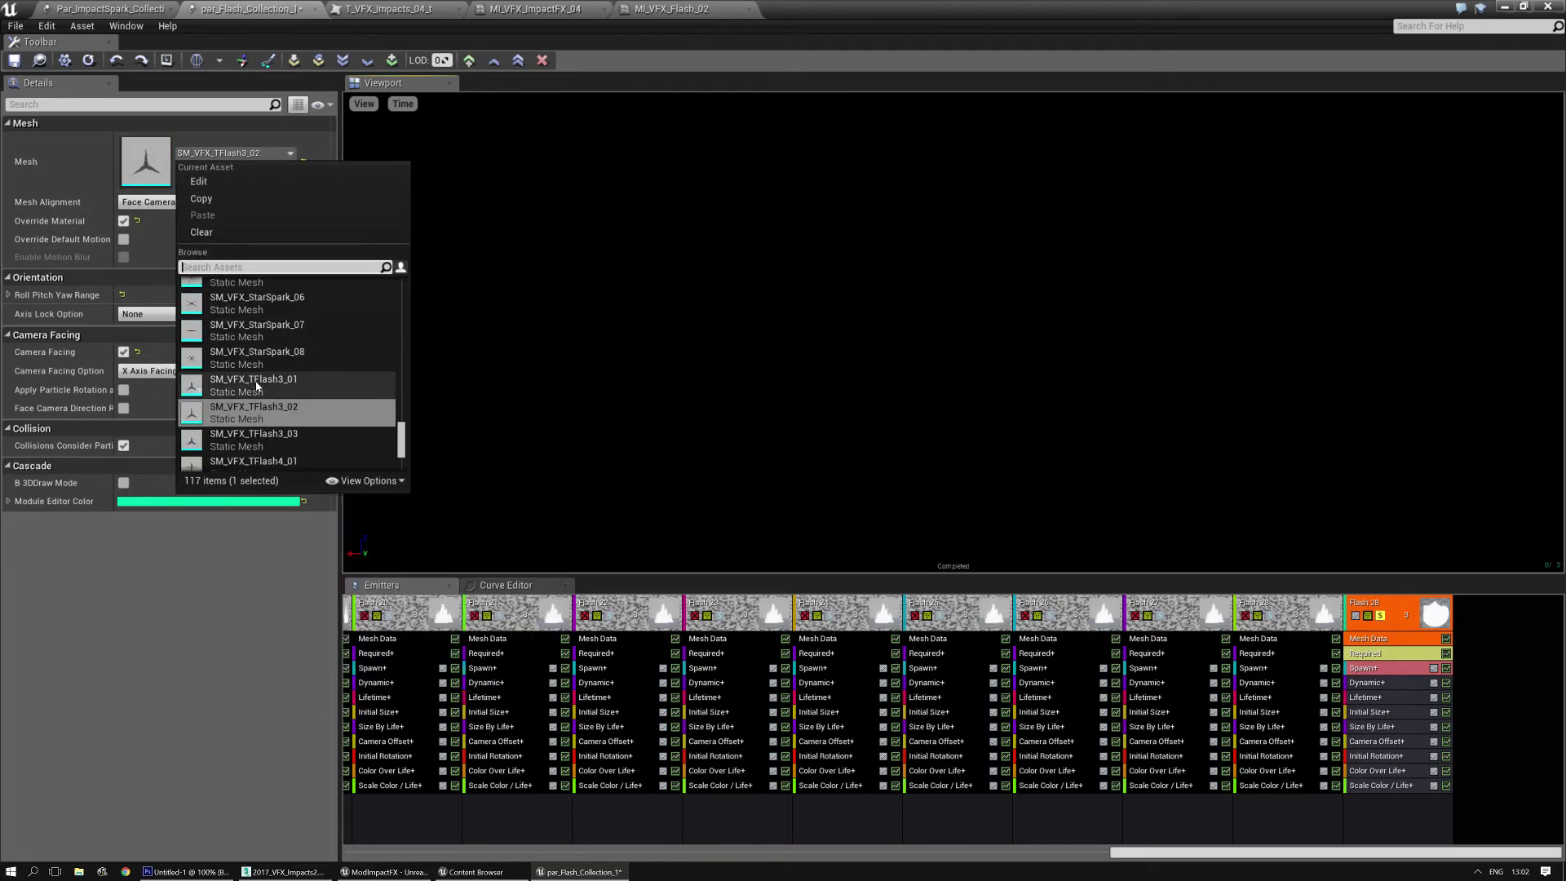
pyautogui.scroll(4, 256, 386)
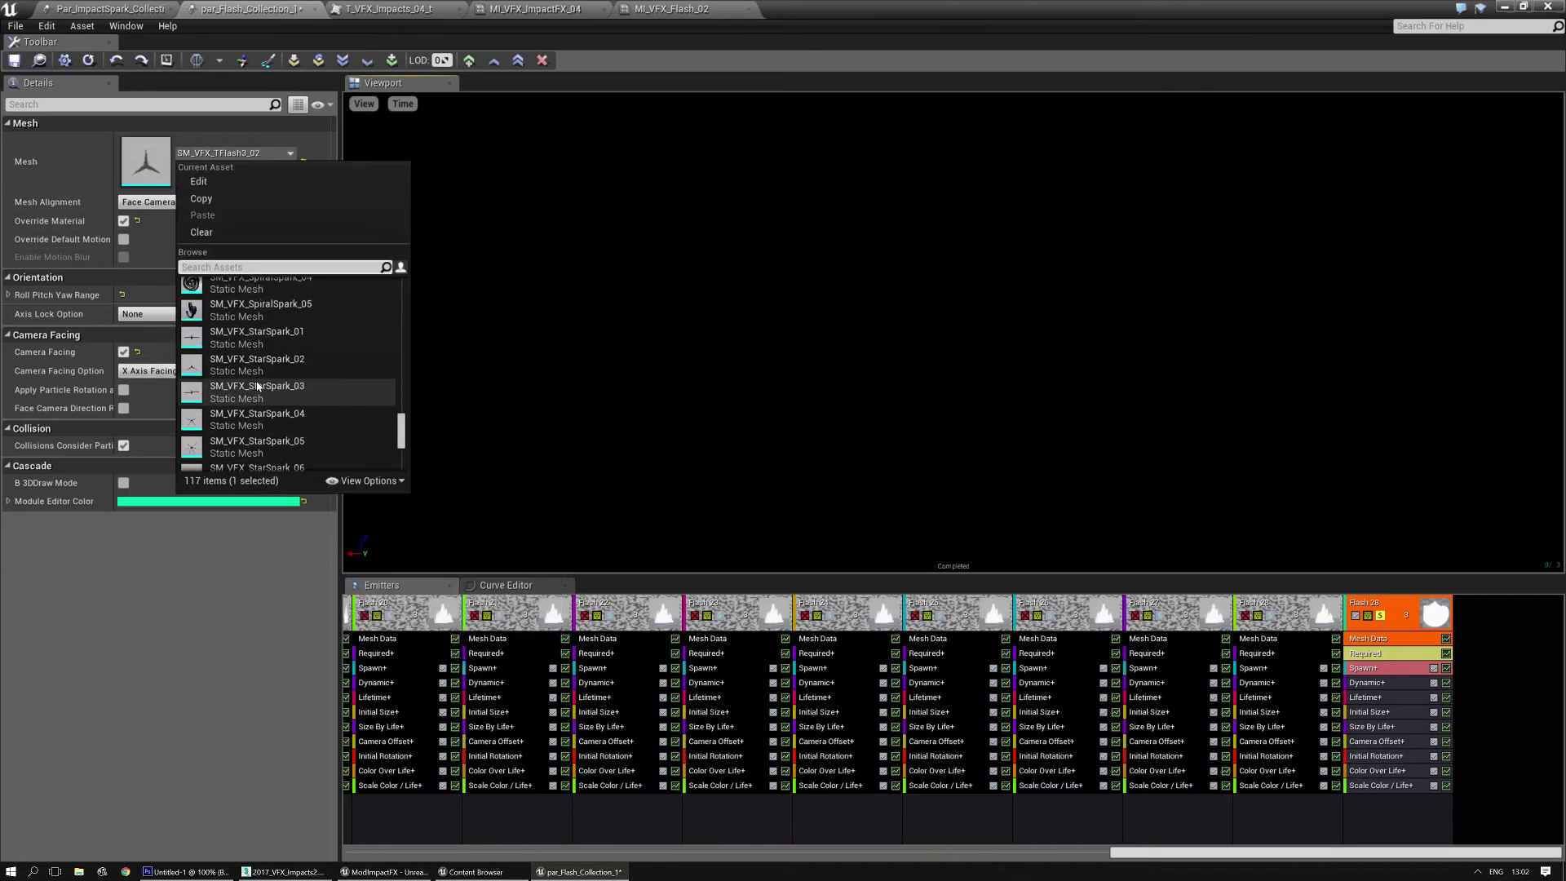
pyautogui.scroll(5, 256, 387)
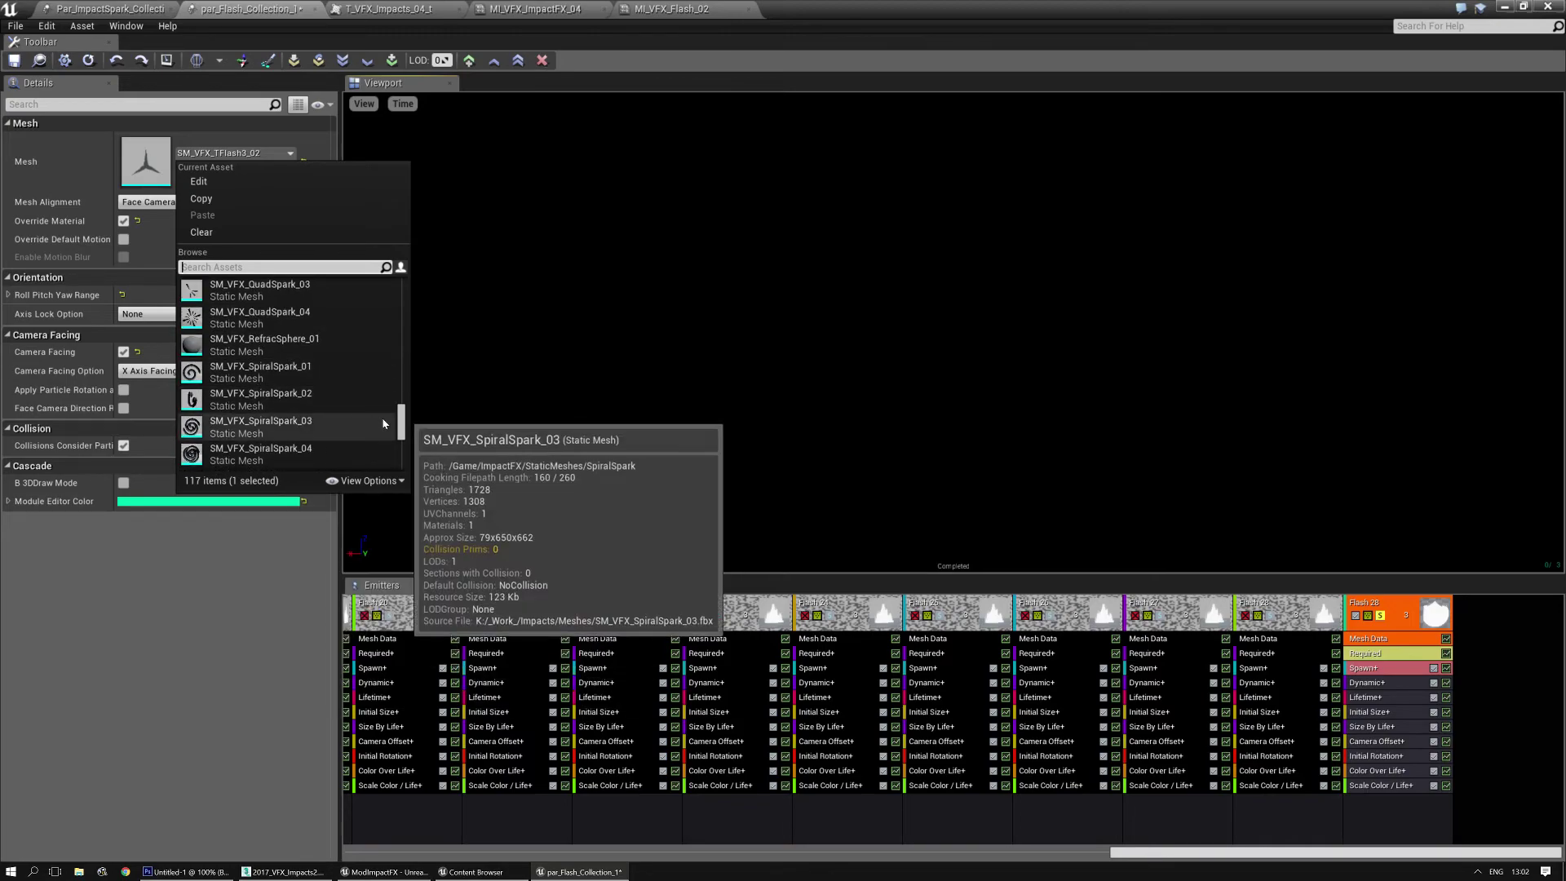
pyautogui.moveTo(400, 421); pyautogui.dragTo(414, 291)
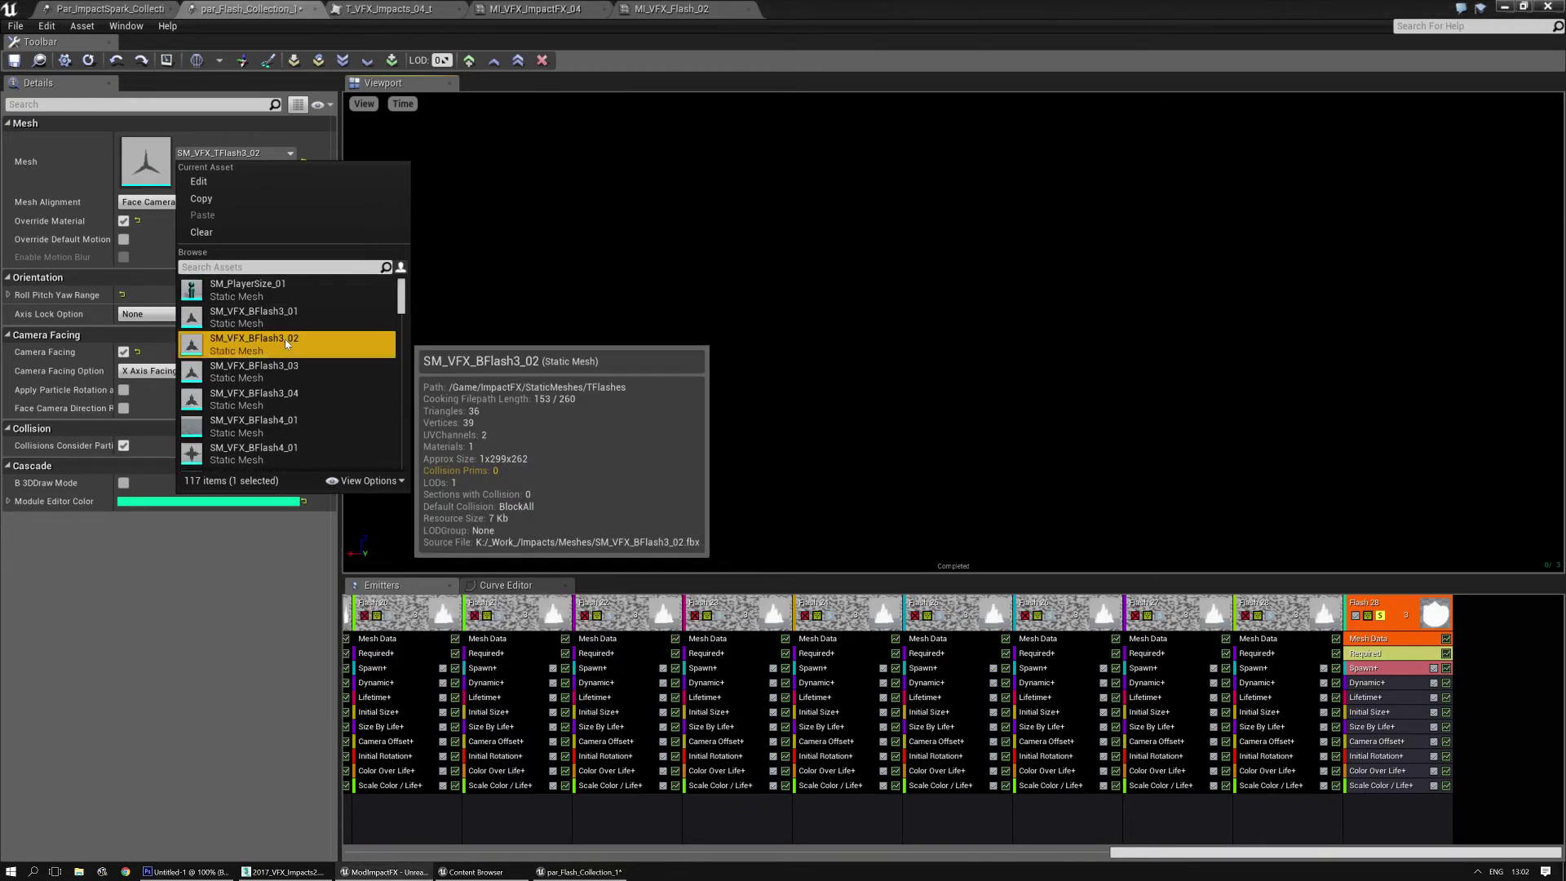
pyautogui.click(379, 344)
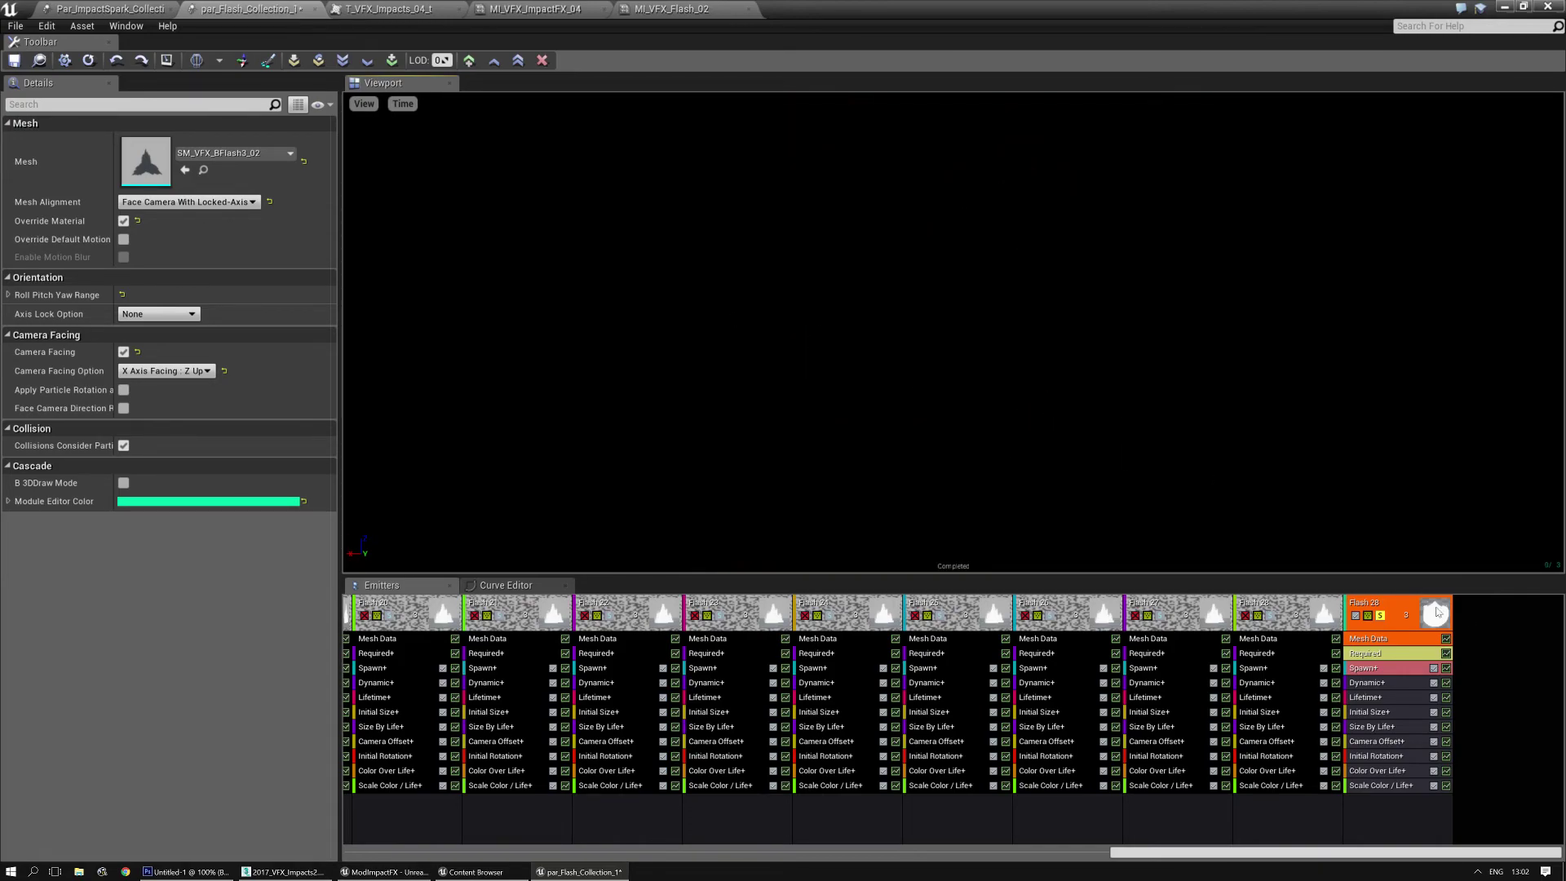
# Step: Unsolo Flash 28 and set its Required module to Share From Higher at LOD 1 and LOD 2
pyautogui.click(1381, 616)
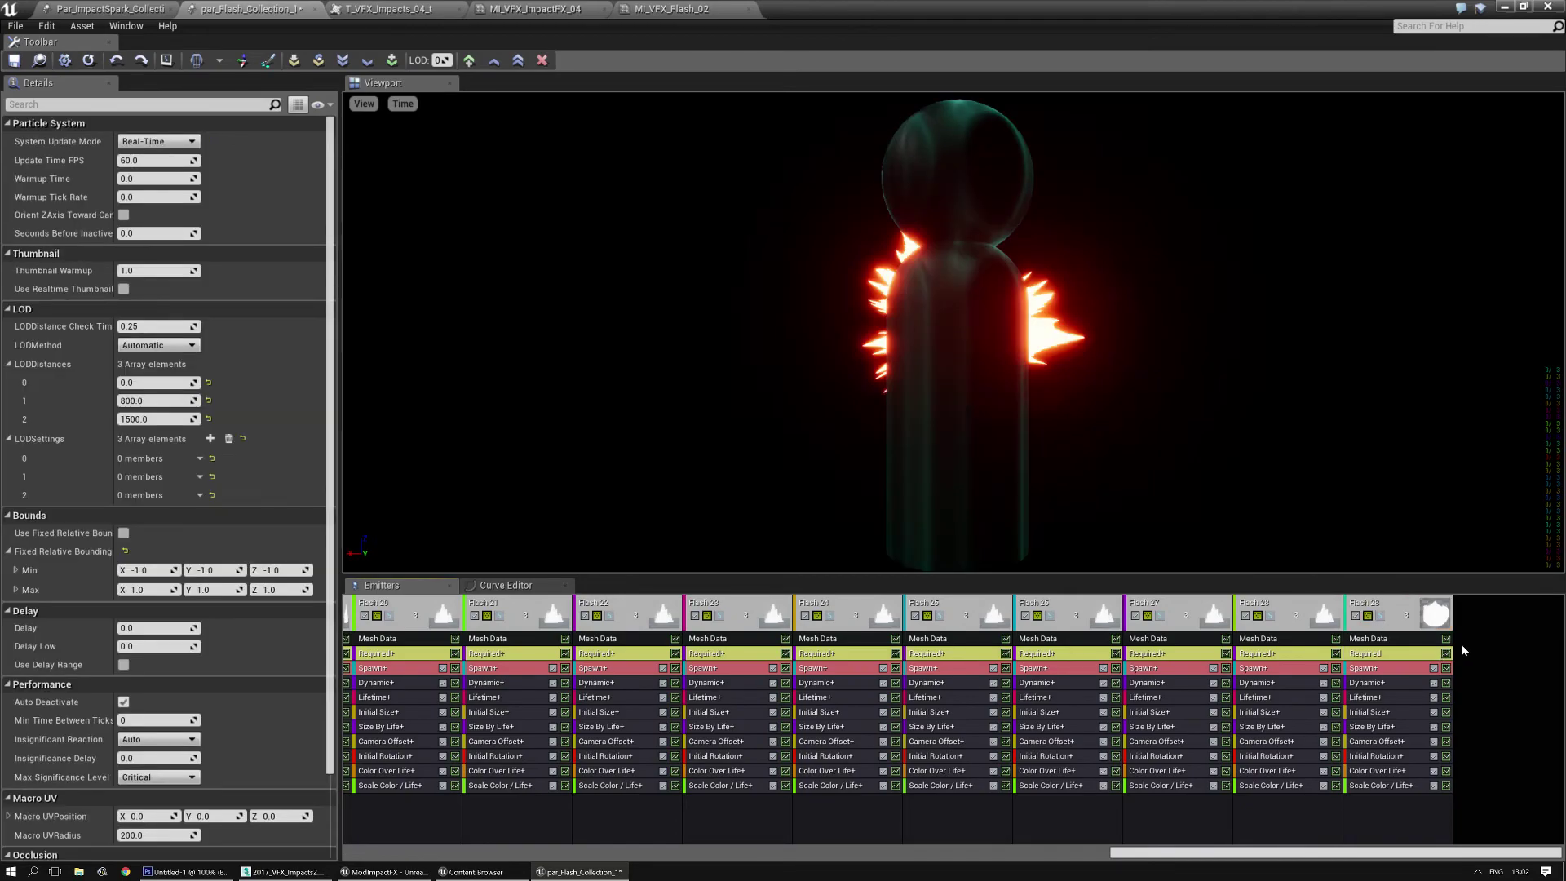
pyautogui.click(1390, 654)
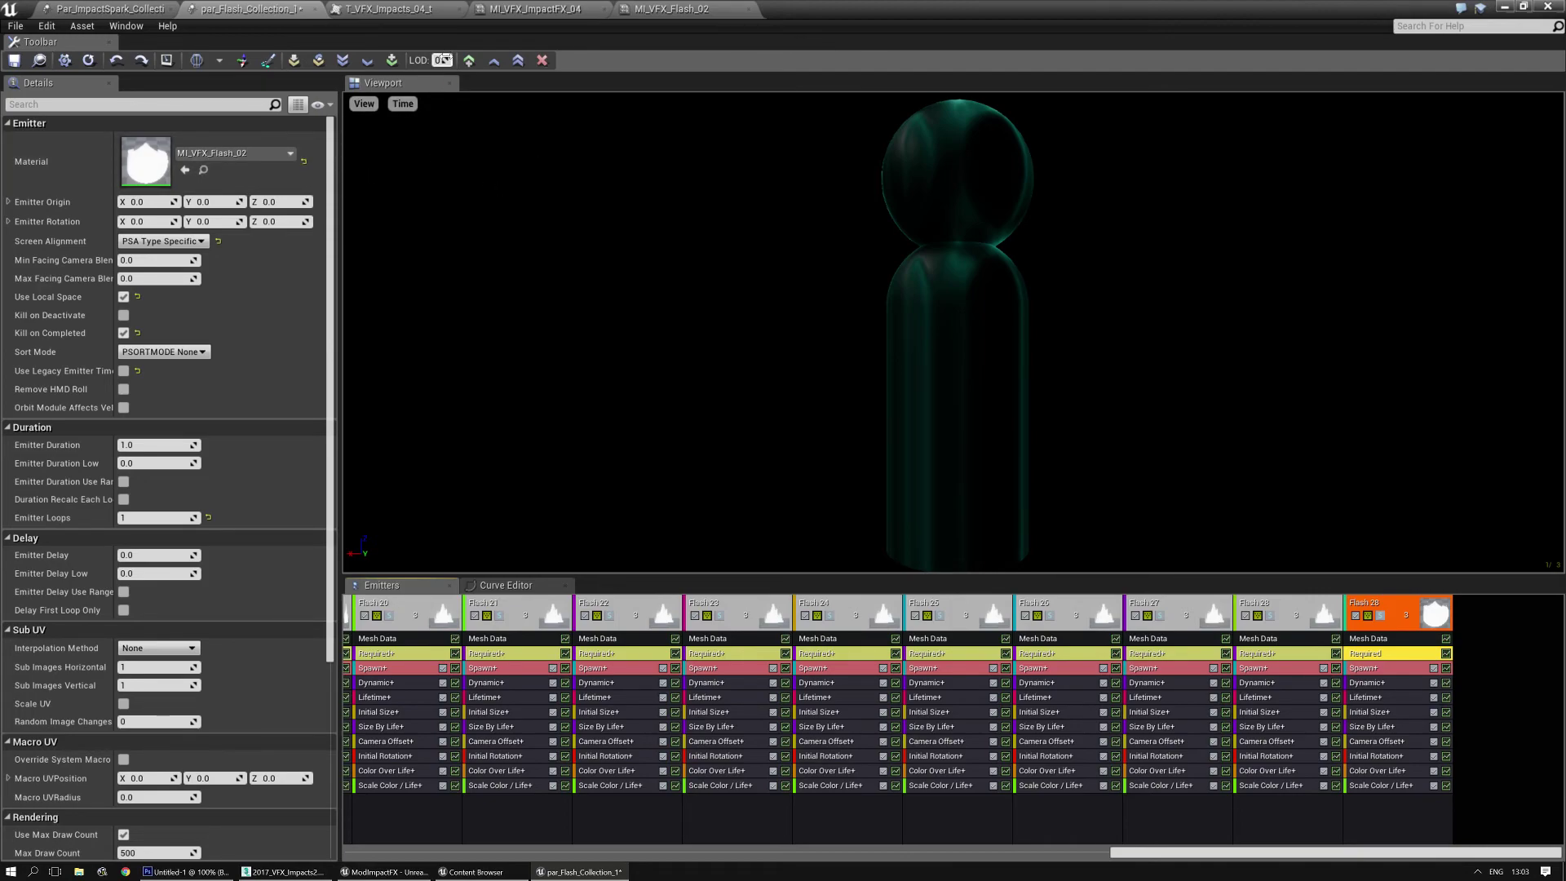
pyautogui.moveTo(442, 61); pyautogui.dragTo(457, 60)
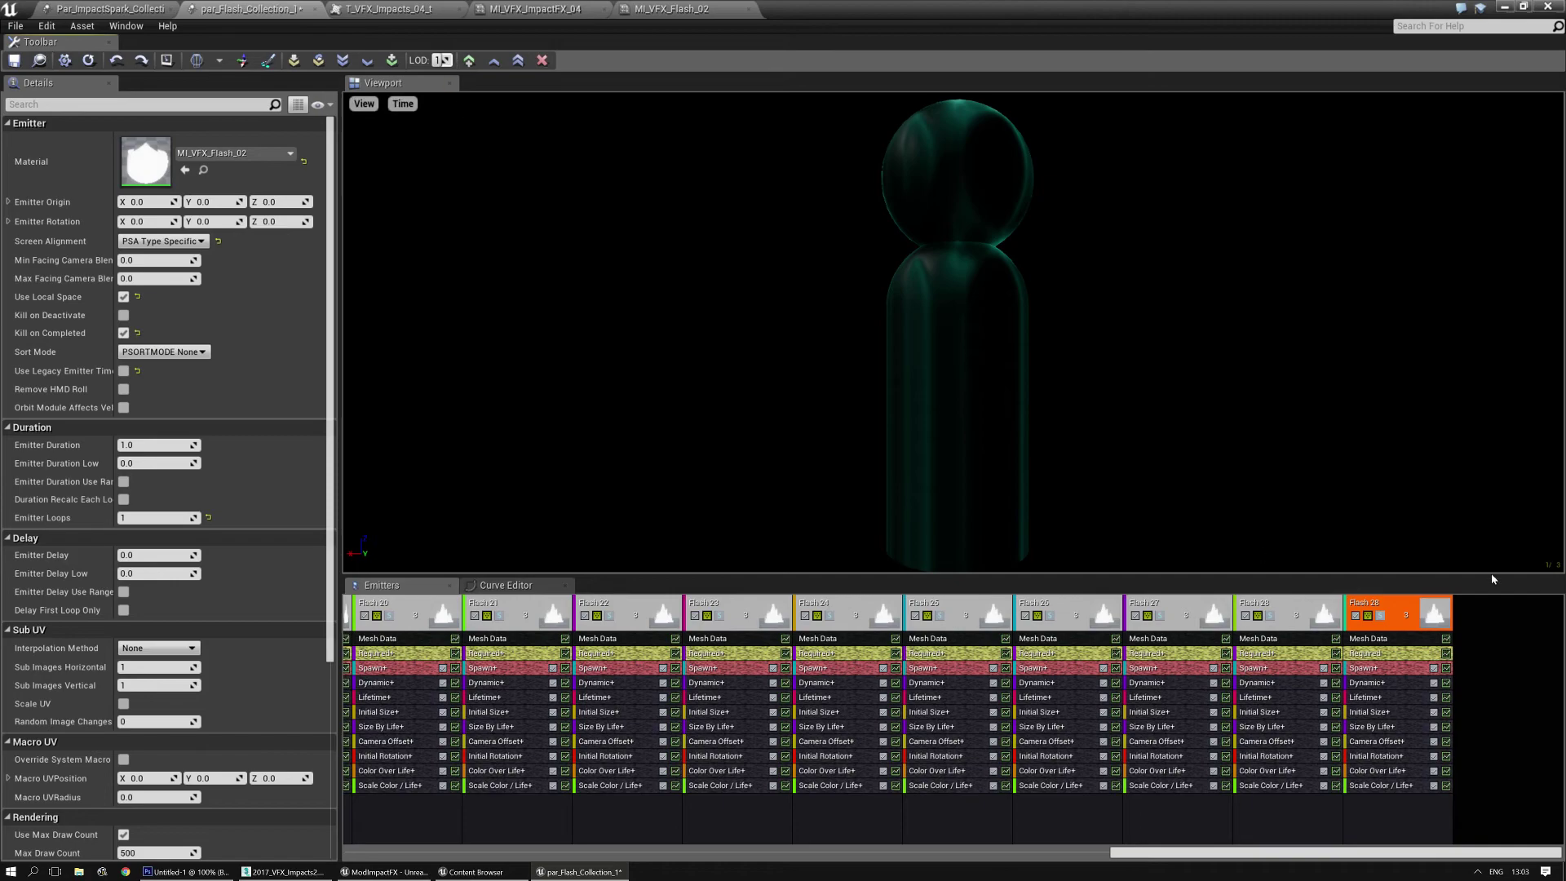
pyautogui.click(1376, 654)
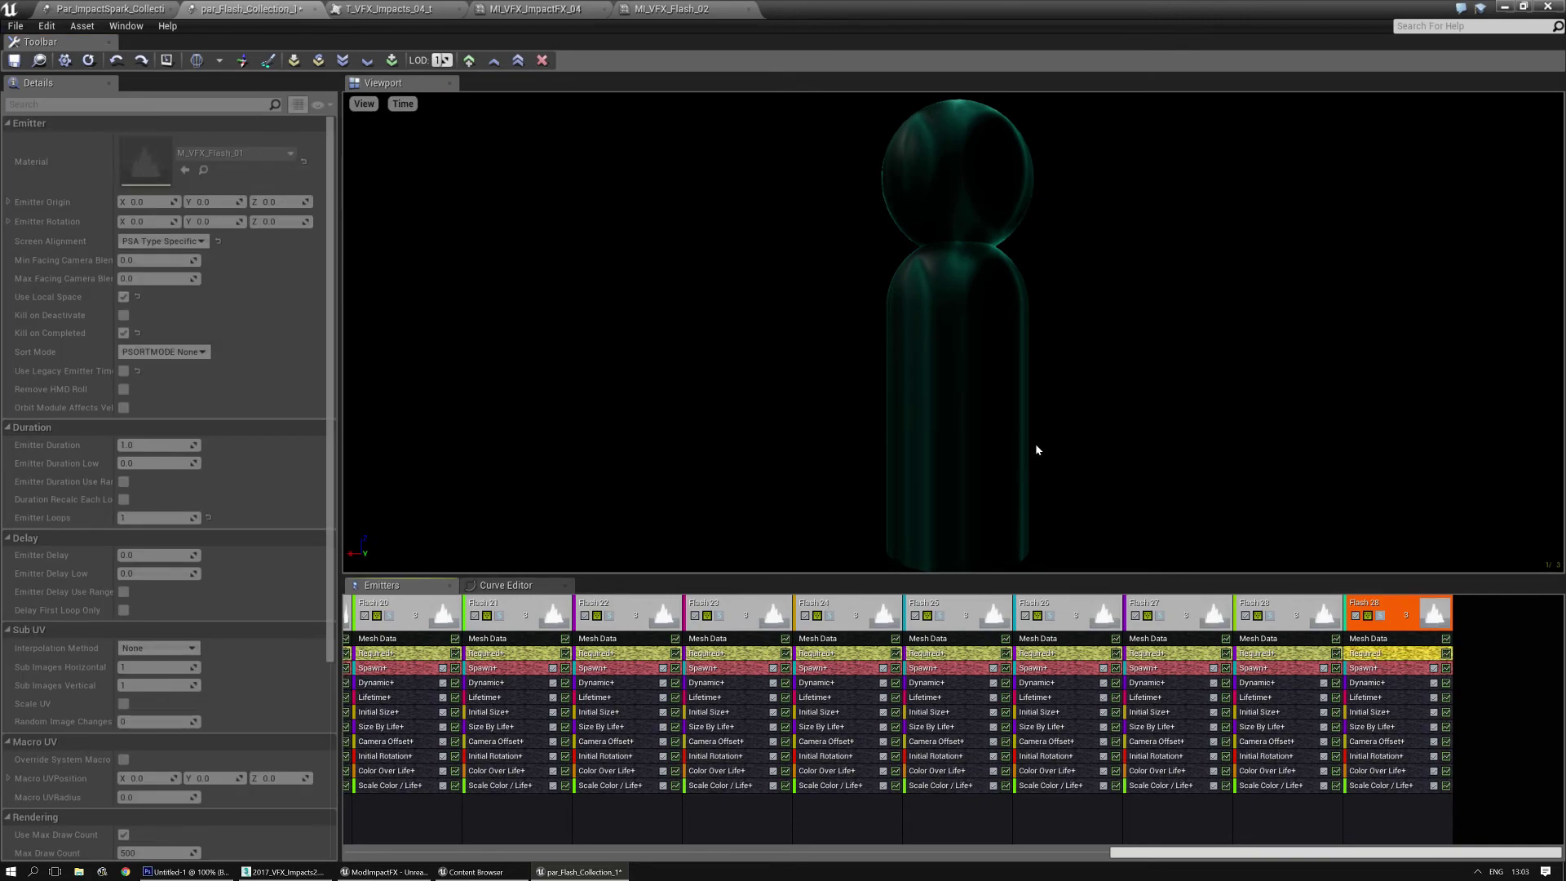
pyautogui.rightClick(1376, 657)
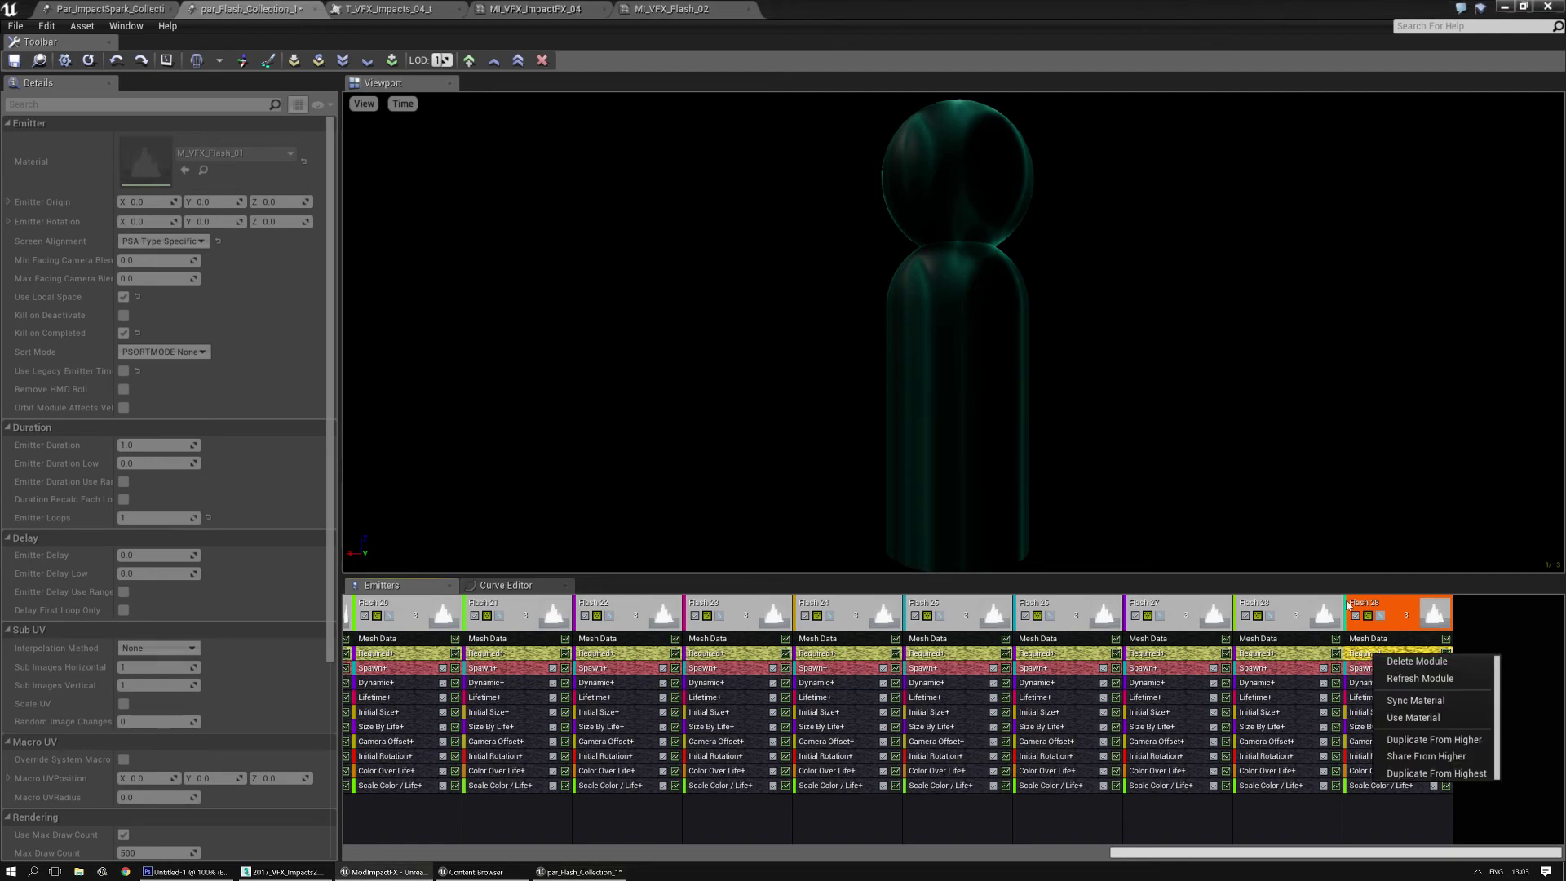
pyautogui.click(1426, 756)
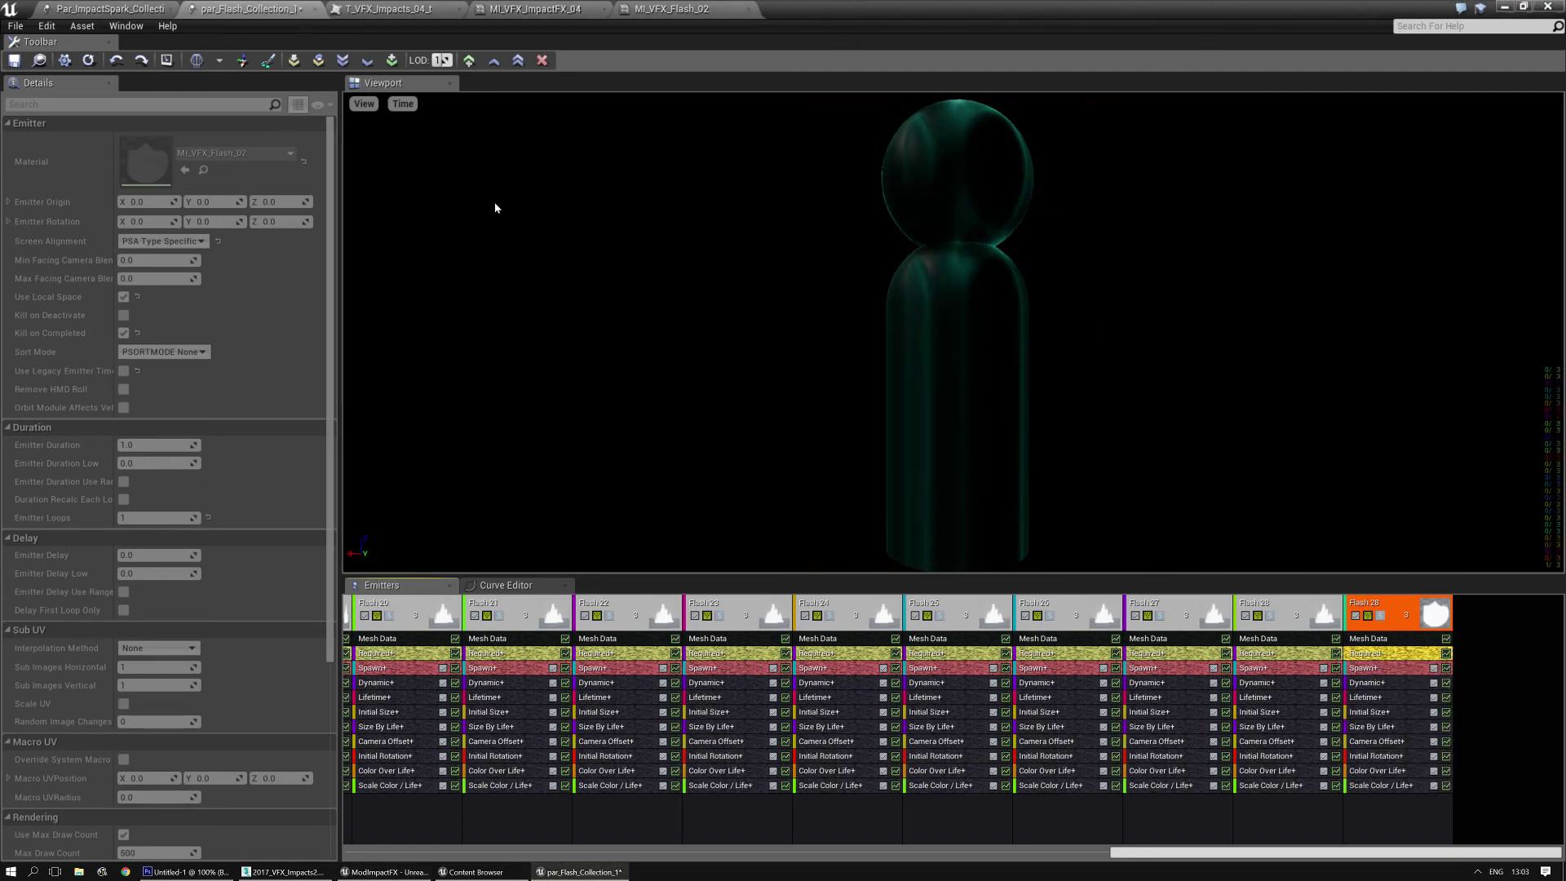
pyautogui.moveTo(443, 61); pyautogui.dragTo(711, 192)
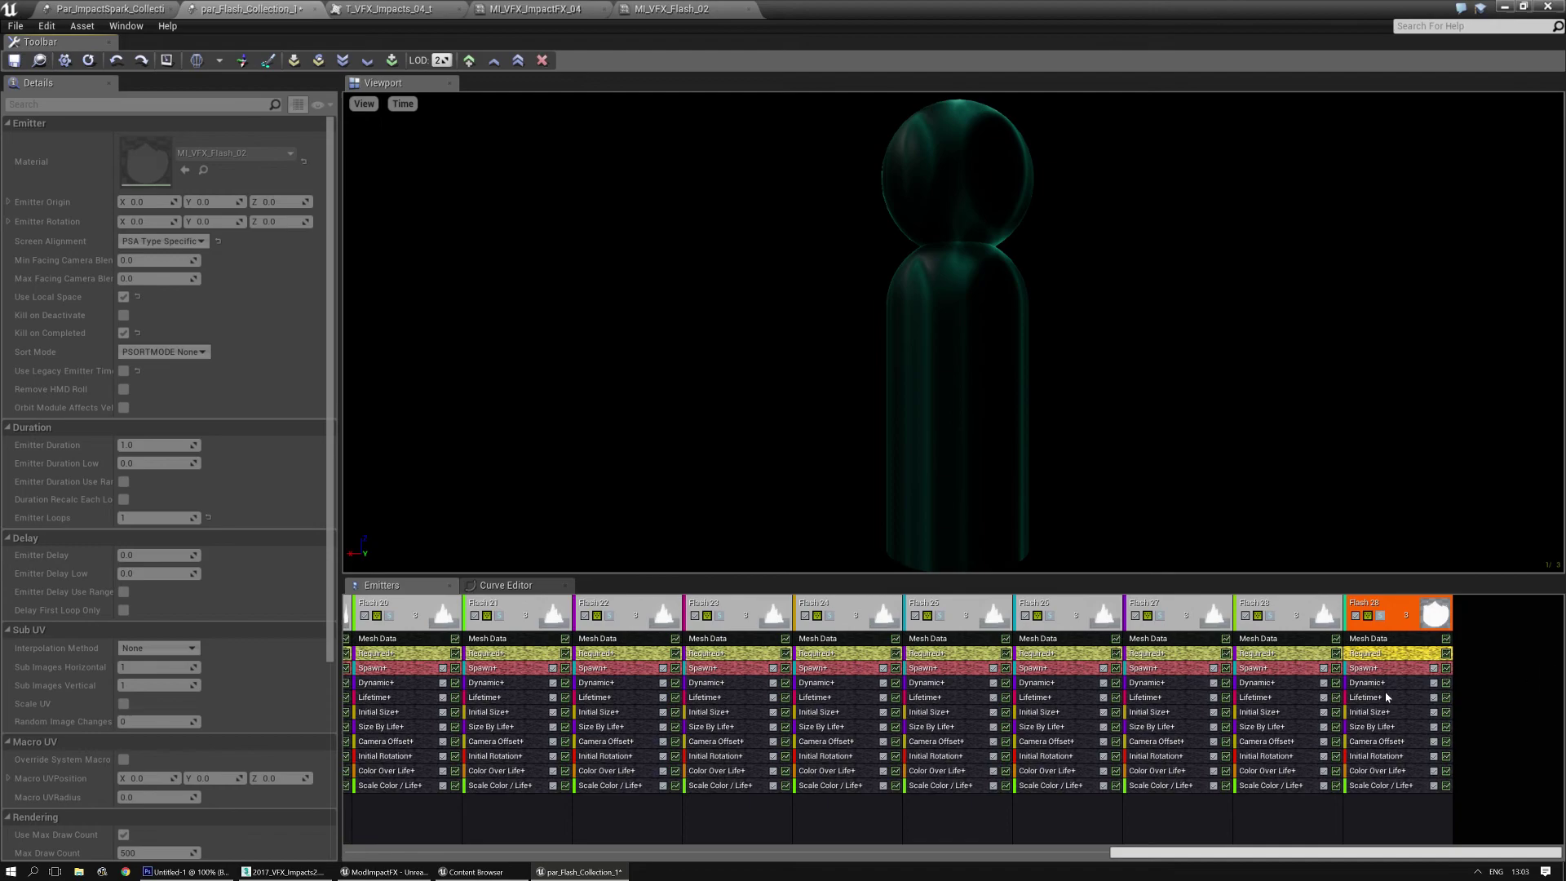
pyautogui.rightClick(1386, 654)
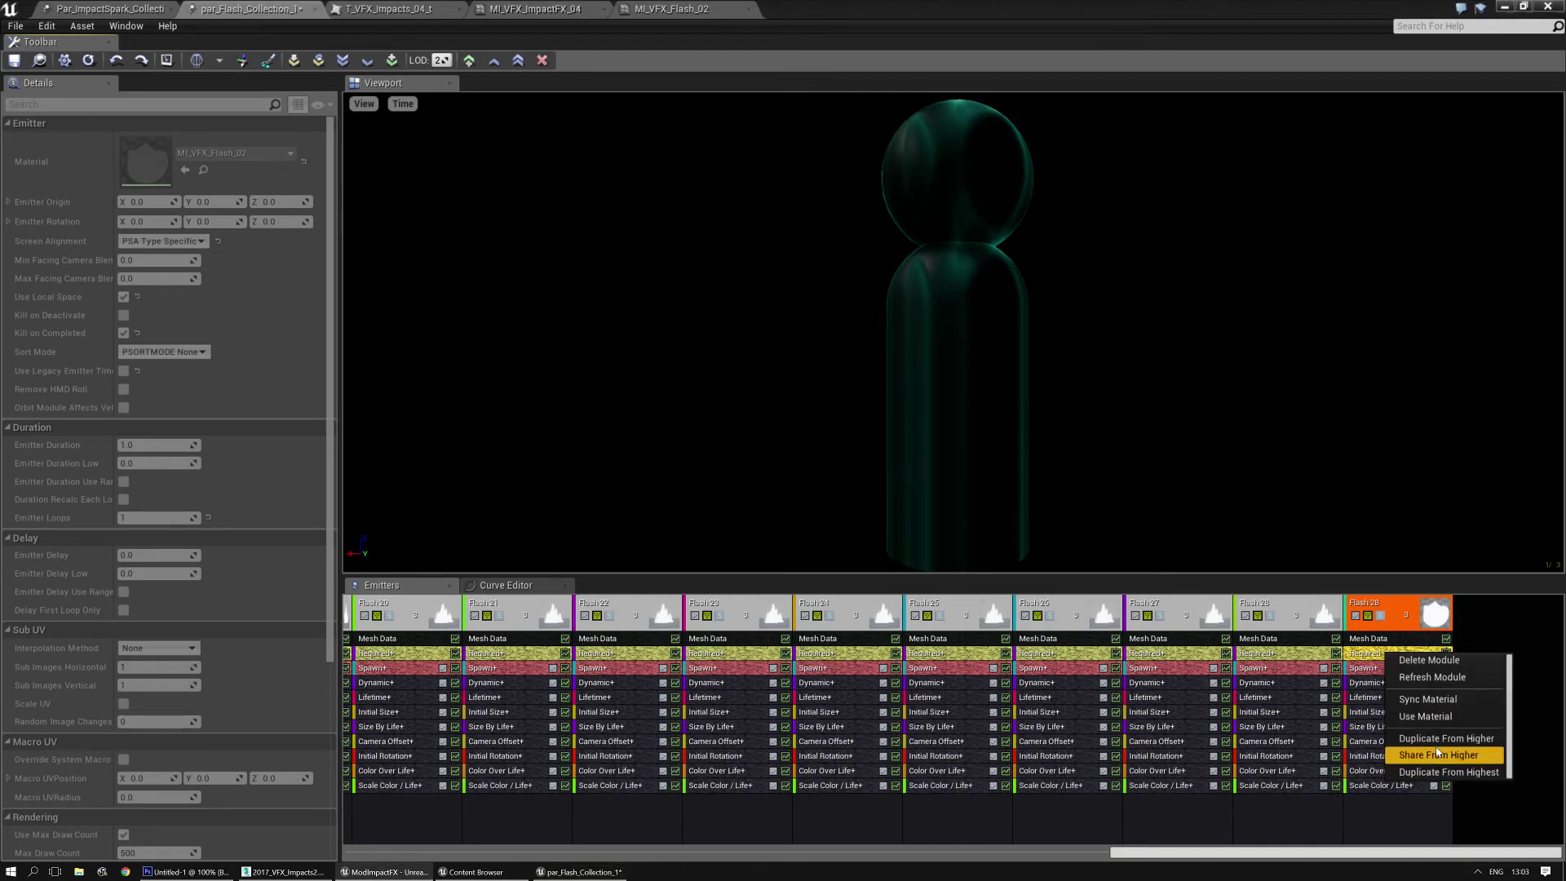
pyautogui.click(1436, 758)
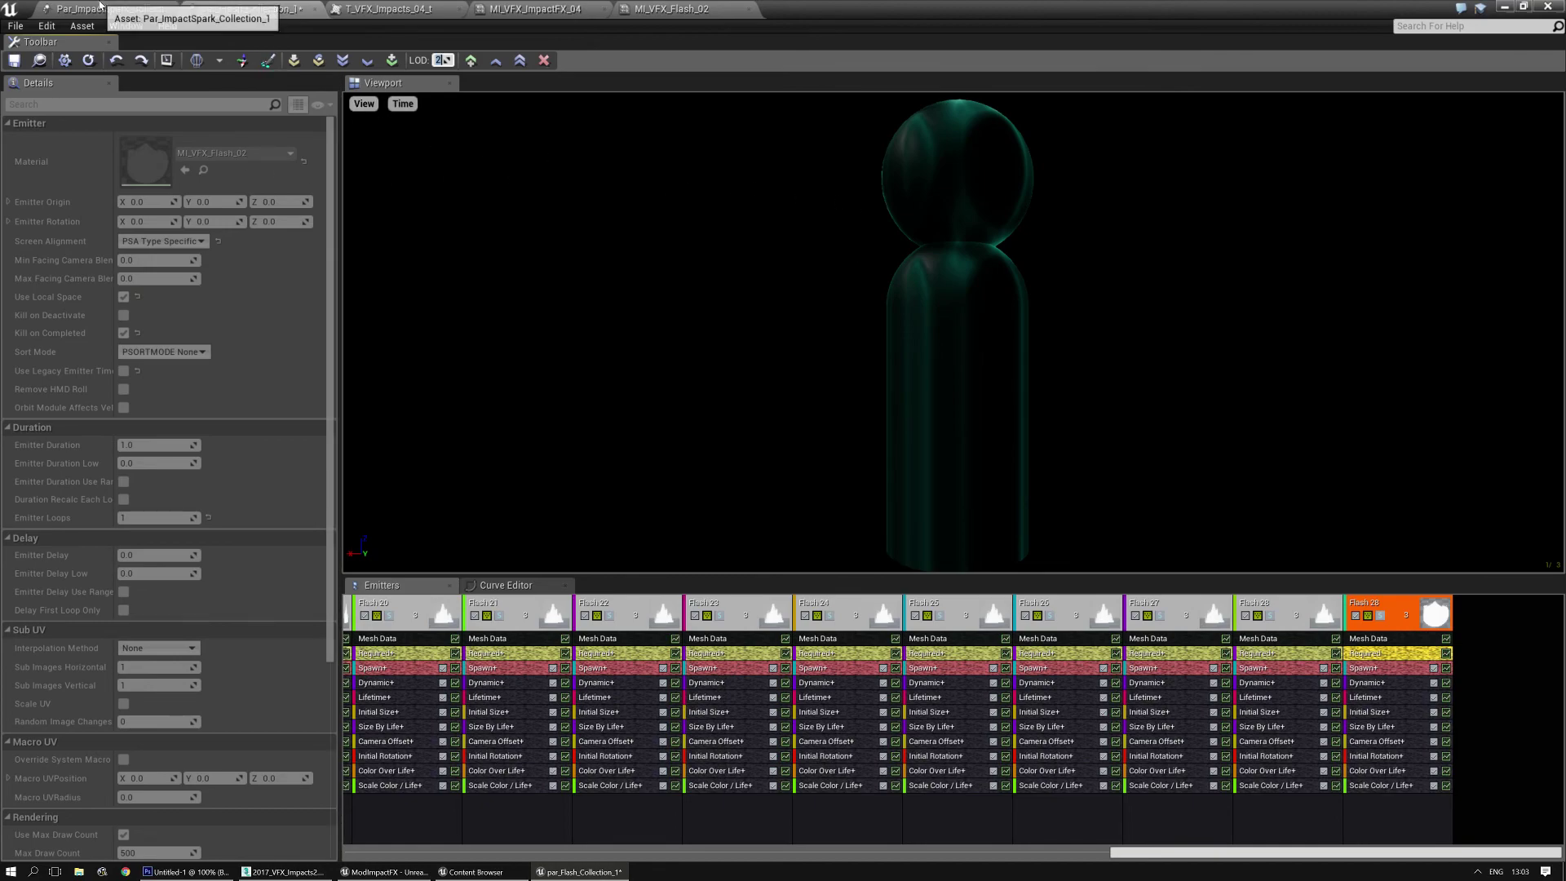
# Step: Switch to Par_ImpactSpark_Collection_1 and set the current LOD level to 1
pyautogui.click(93, 9)
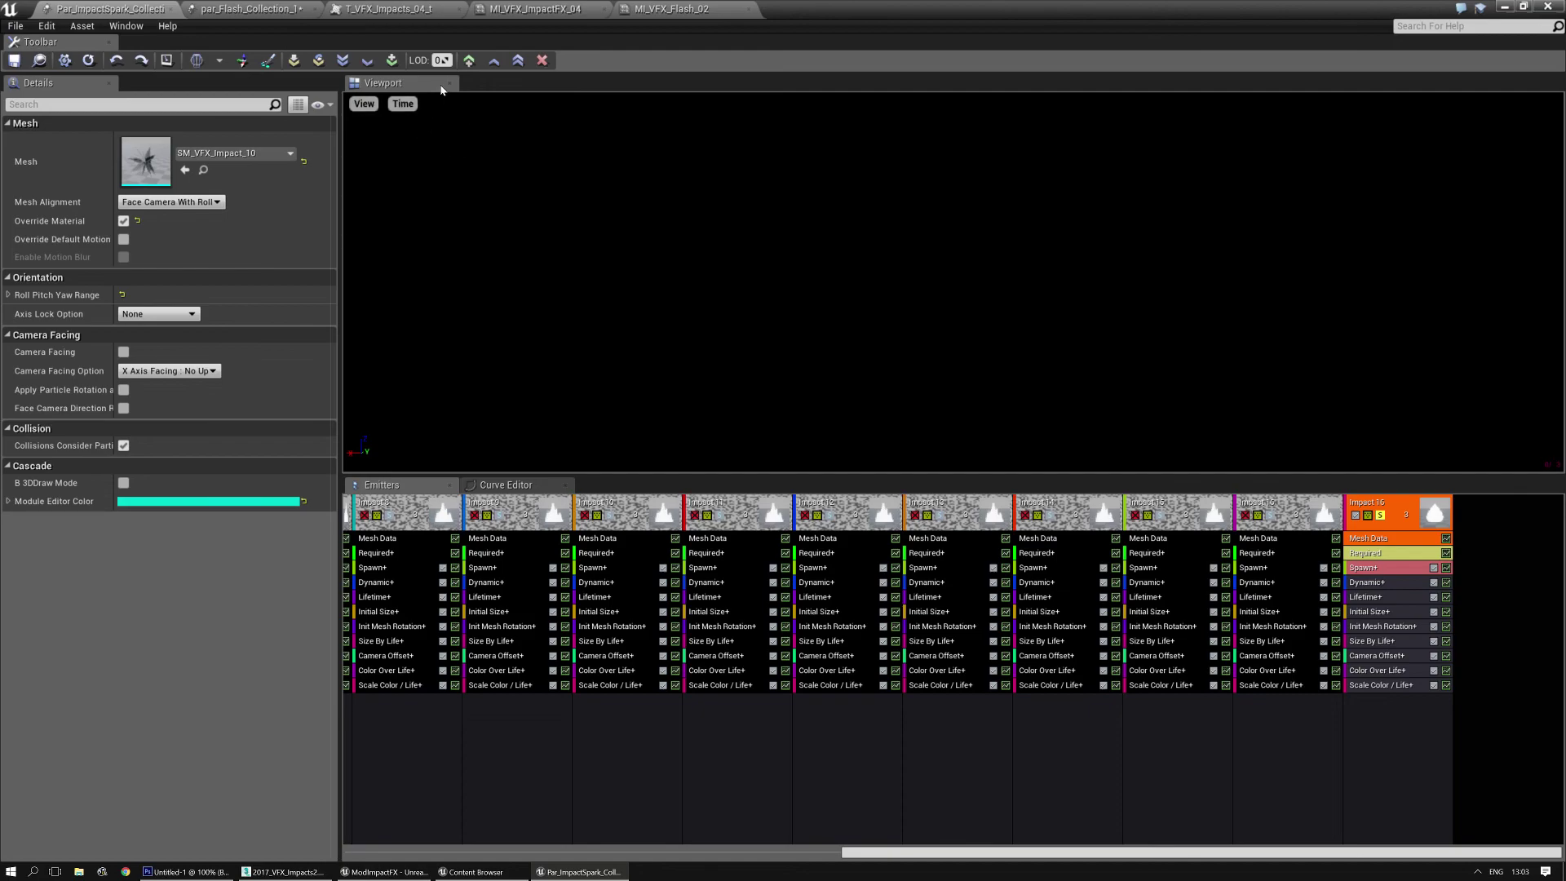
pyautogui.click(440, 62)
pyautogui.write('1')
pyautogui.press('Return')
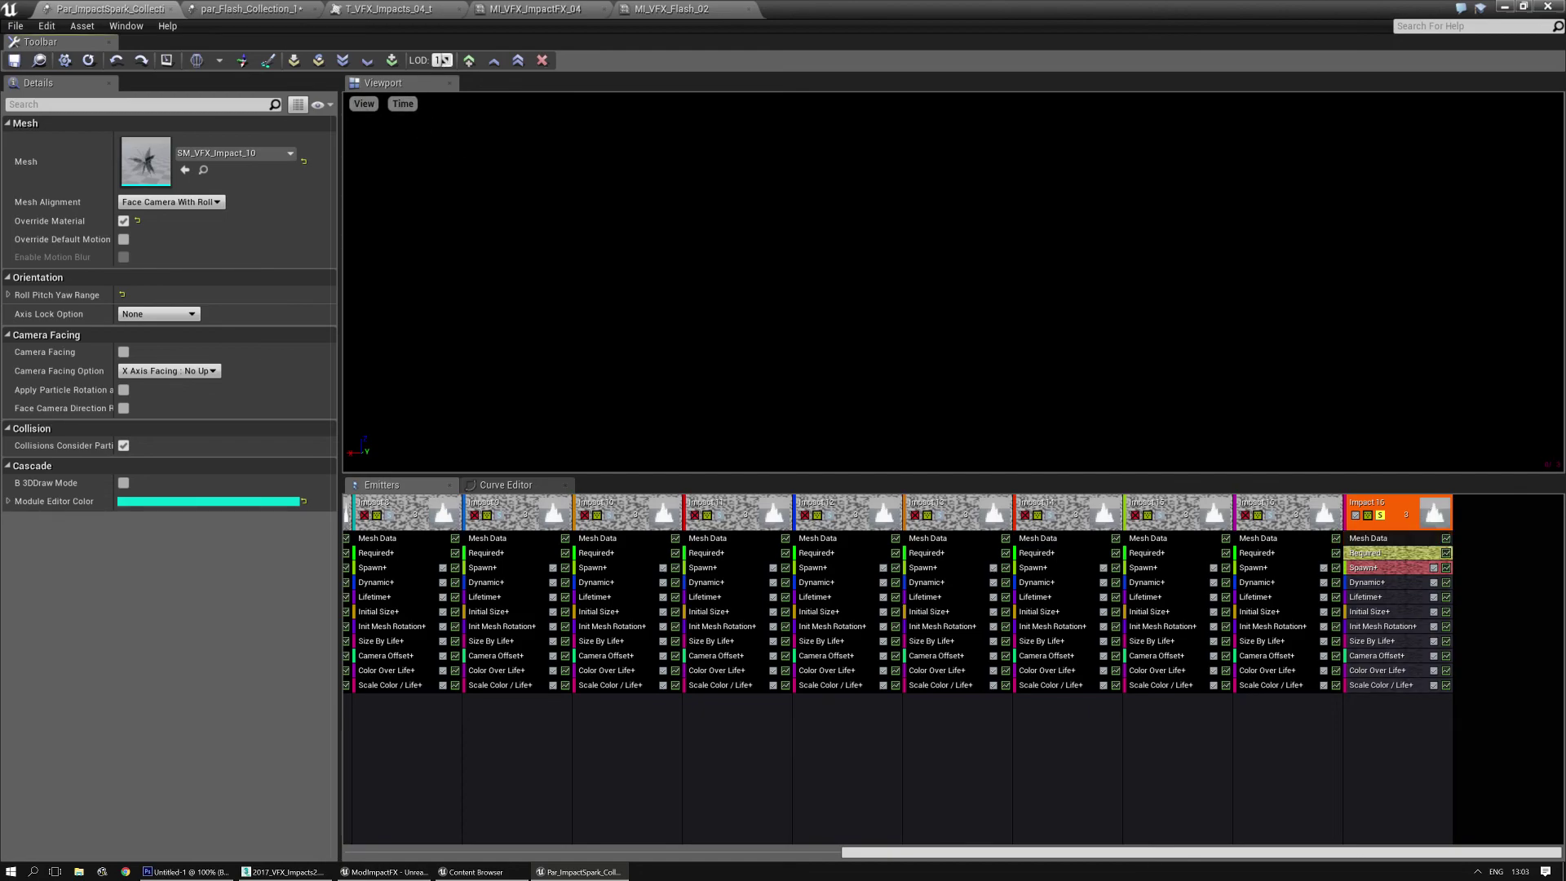
pyautogui.click(441, 60)
pyautogui.write('0')
pyautogui.press('Return')
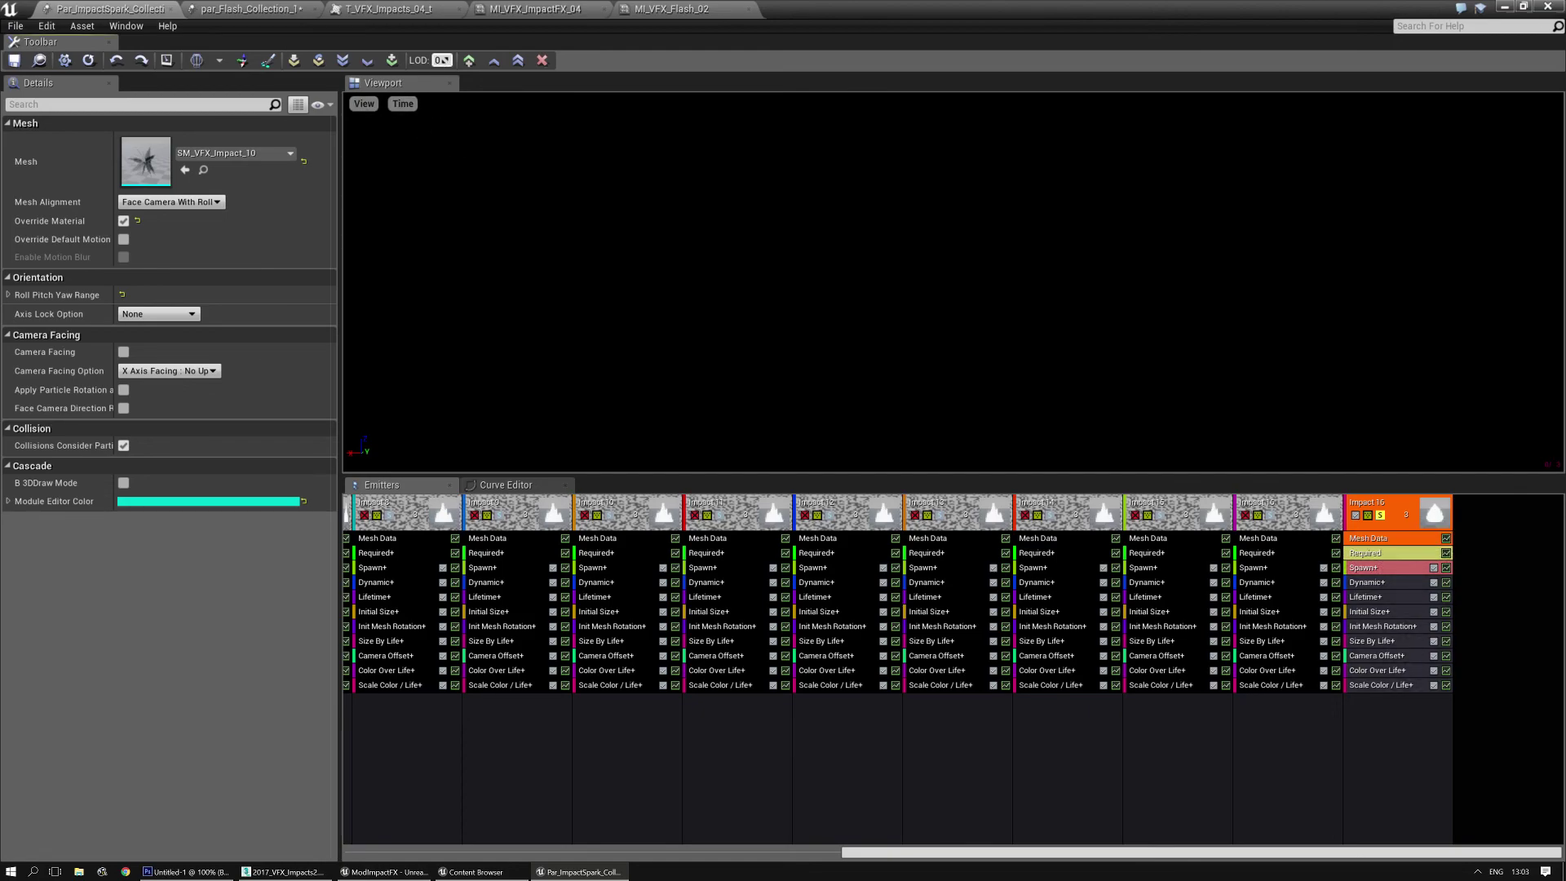
pyautogui.click(441, 60)
pyautogui.write('1')
pyautogui.press('Return')
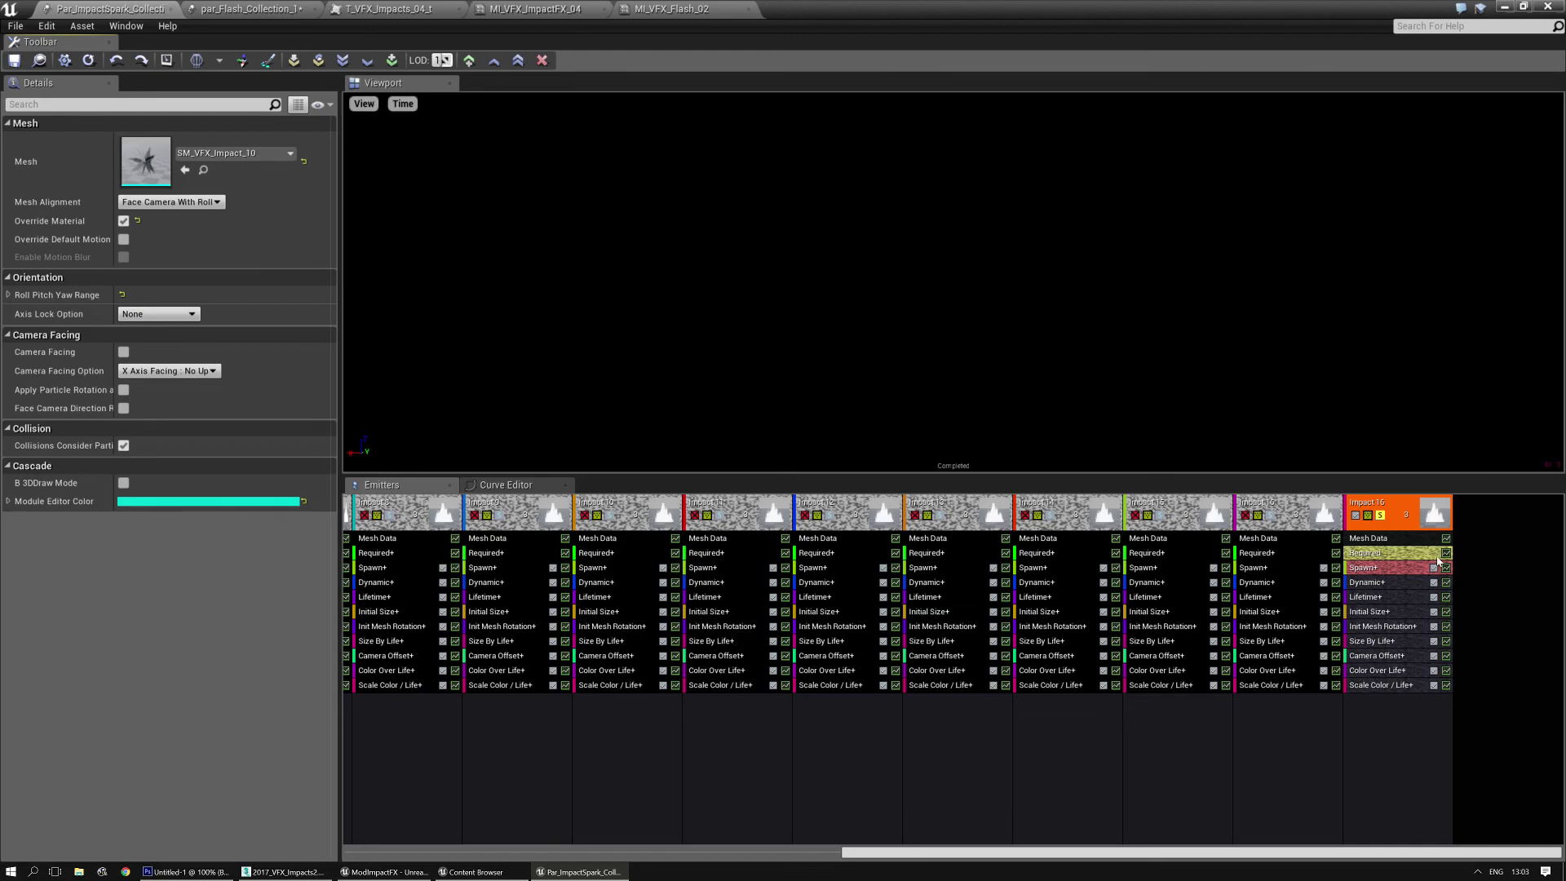
# Step: At LOD 1, make Impact 16's Required and Mesh Data modules share from higher
pyautogui.click(1391, 561)
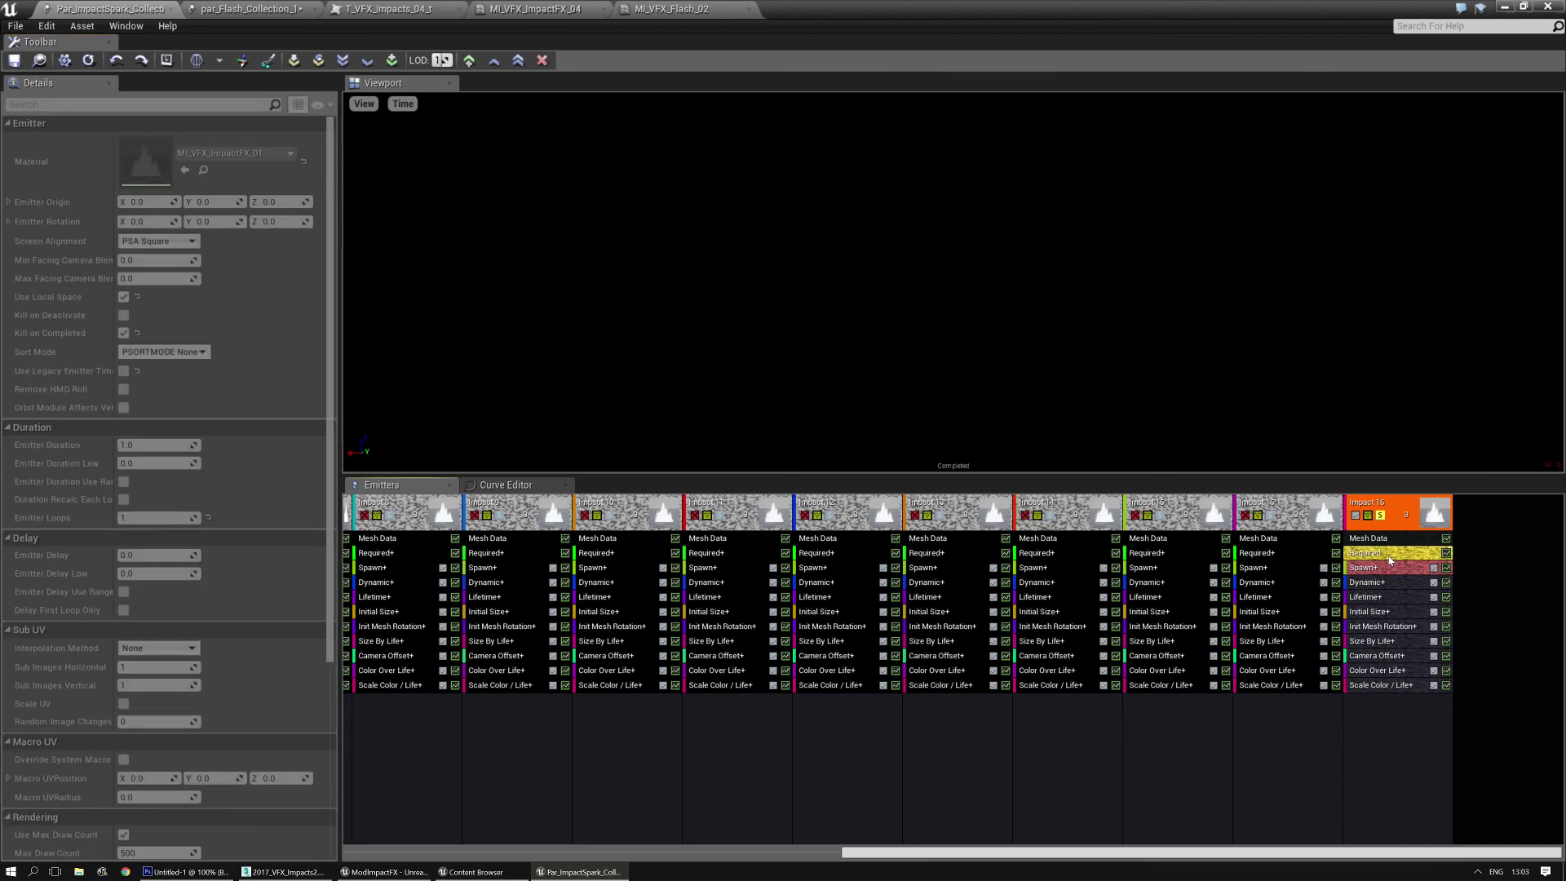
pyautogui.rightClick(1390, 561)
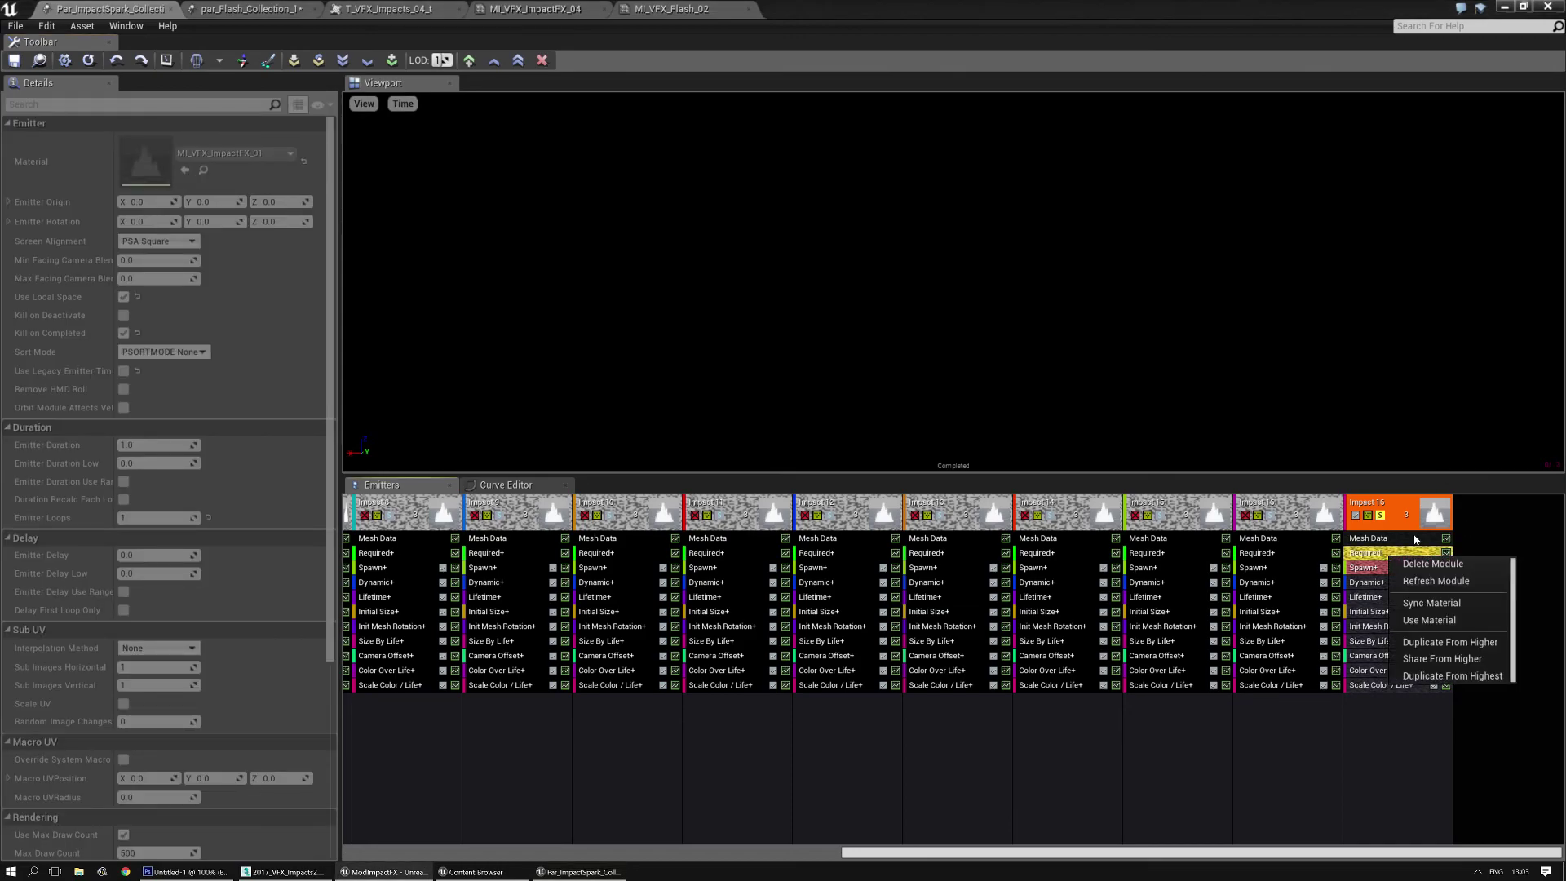
pyautogui.click(1442, 658)
pyautogui.click(1377, 539)
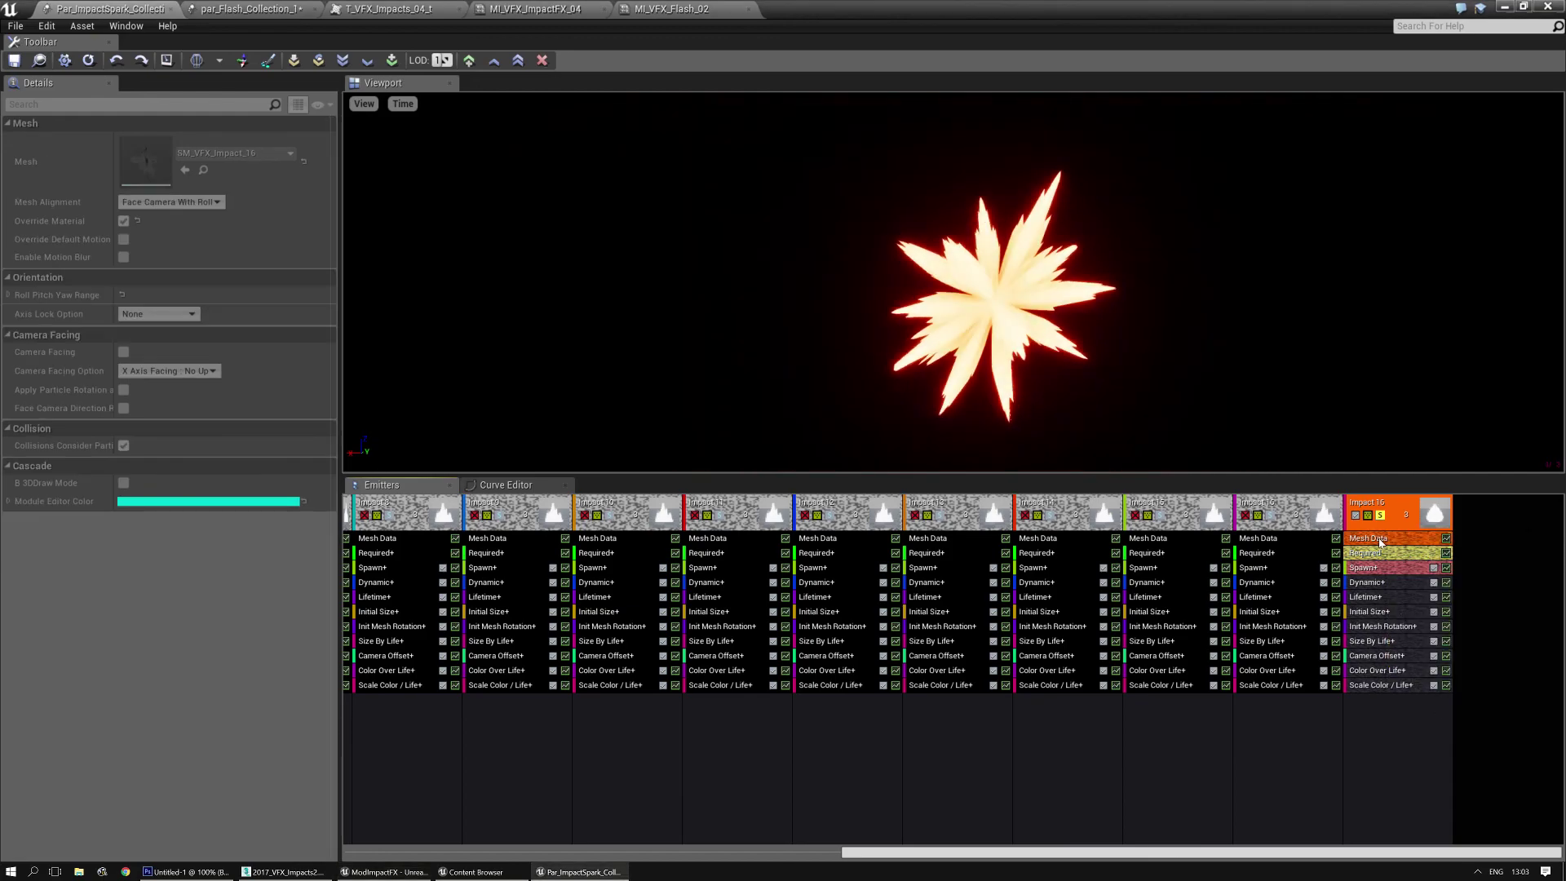
pyautogui.rightClick(1380, 541)
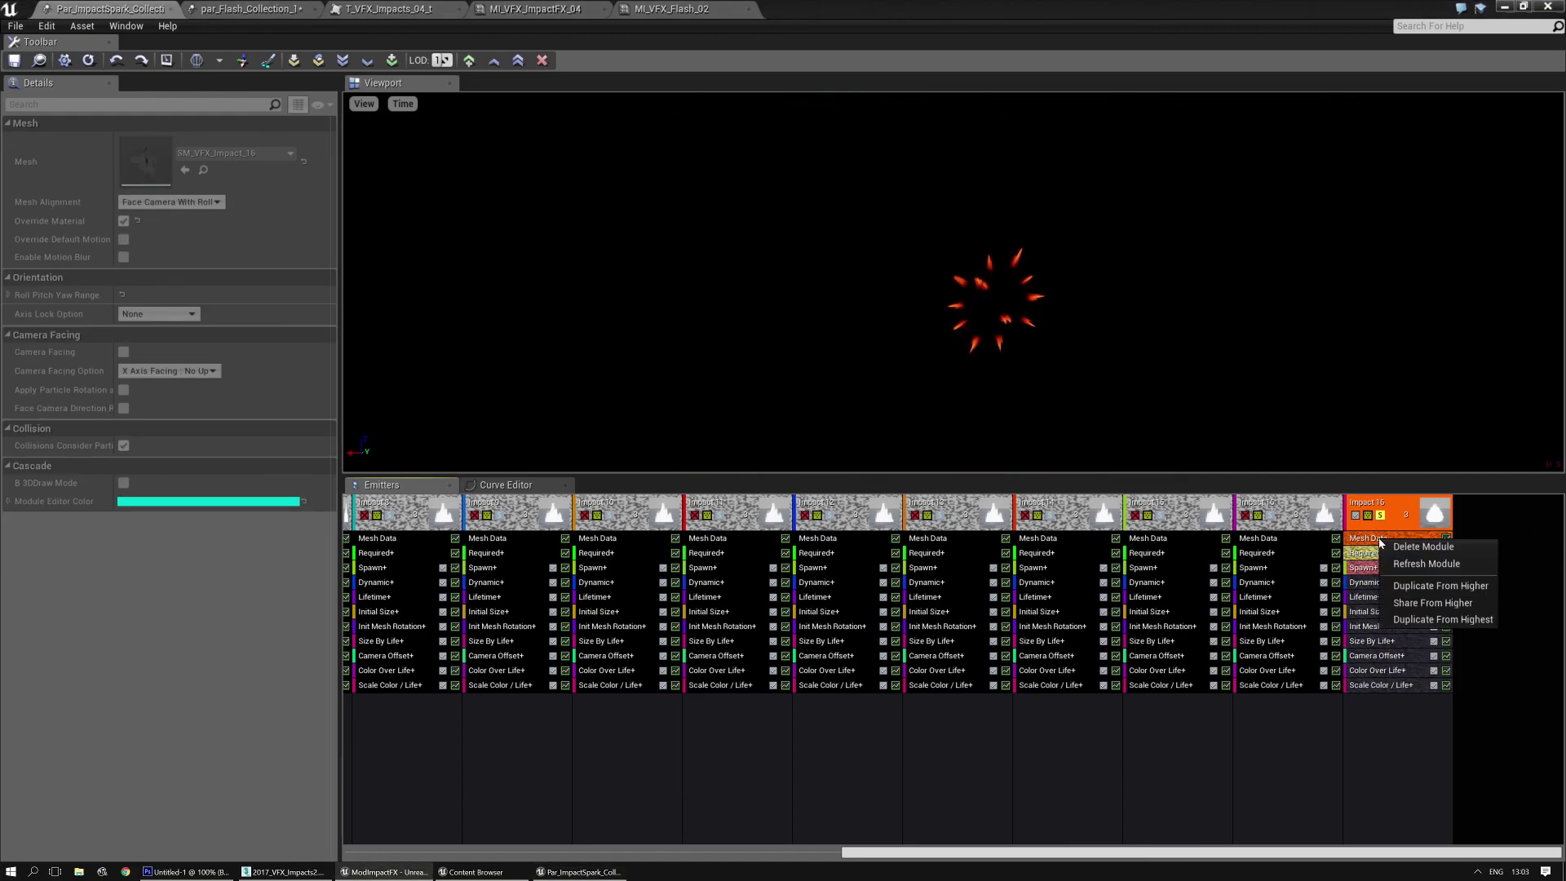
pyautogui.click(1433, 604)
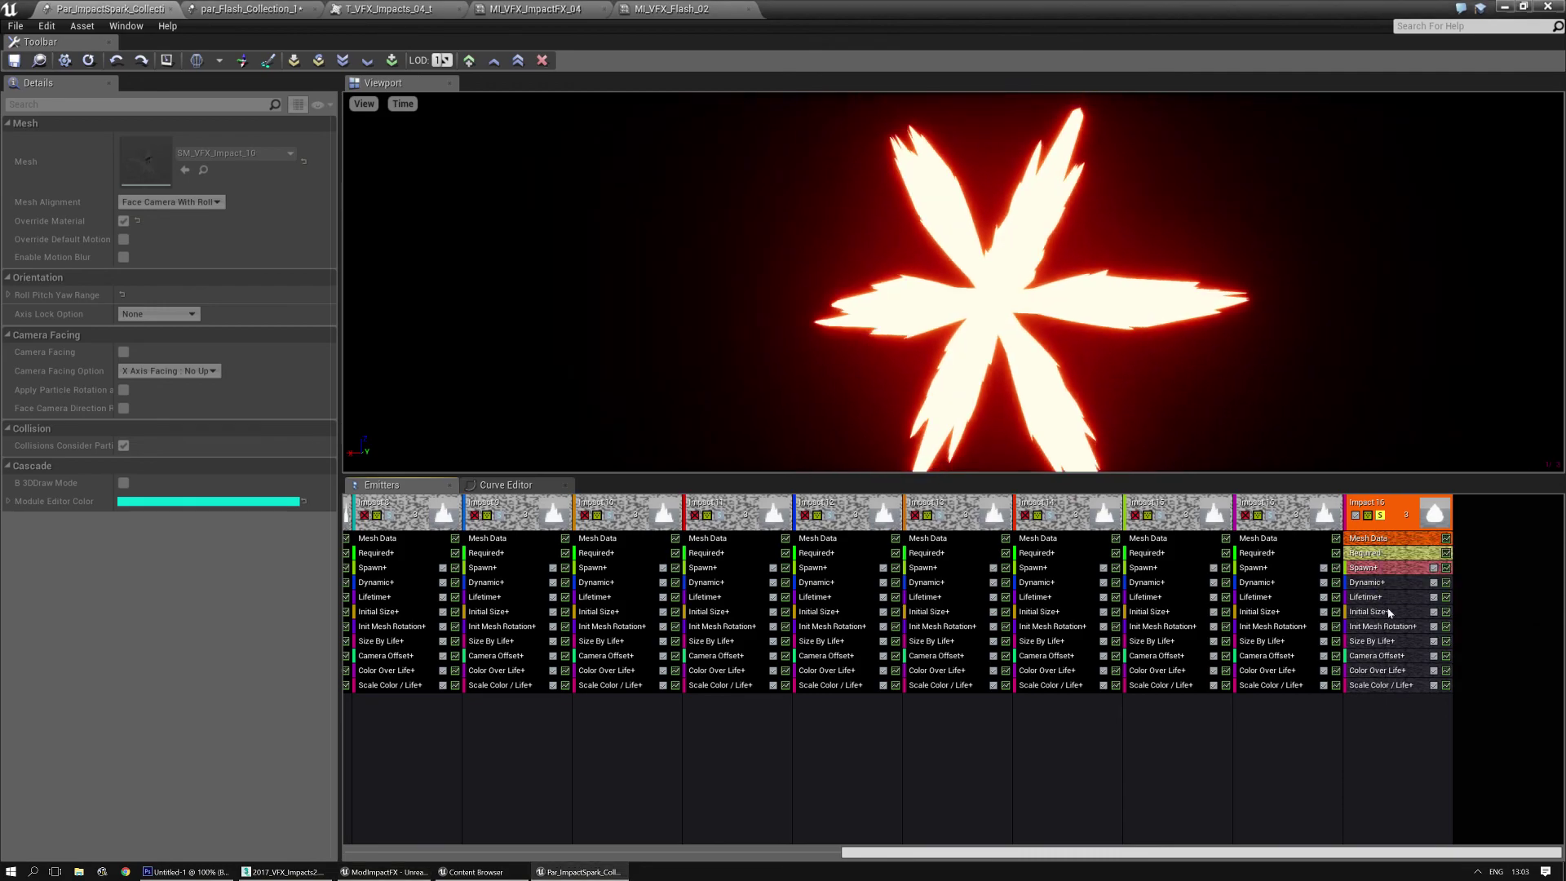
# Step: At LOD 2, make Impact 16's Mesh Data and Required modules share from higher
pyautogui.click(469, 60)
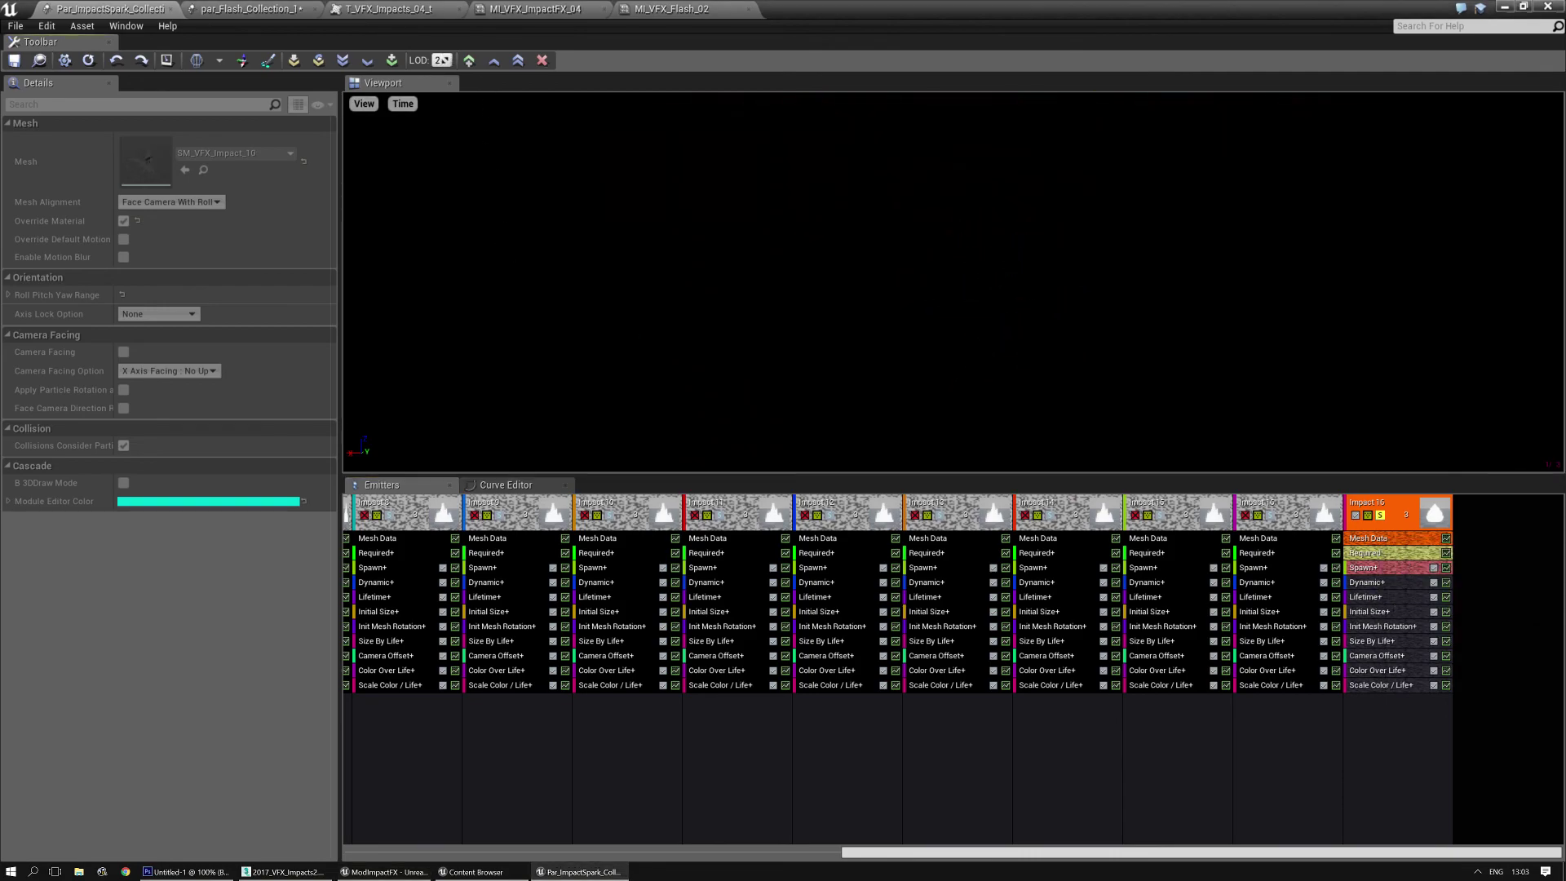
pyautogui.rightClick(1398, 542)
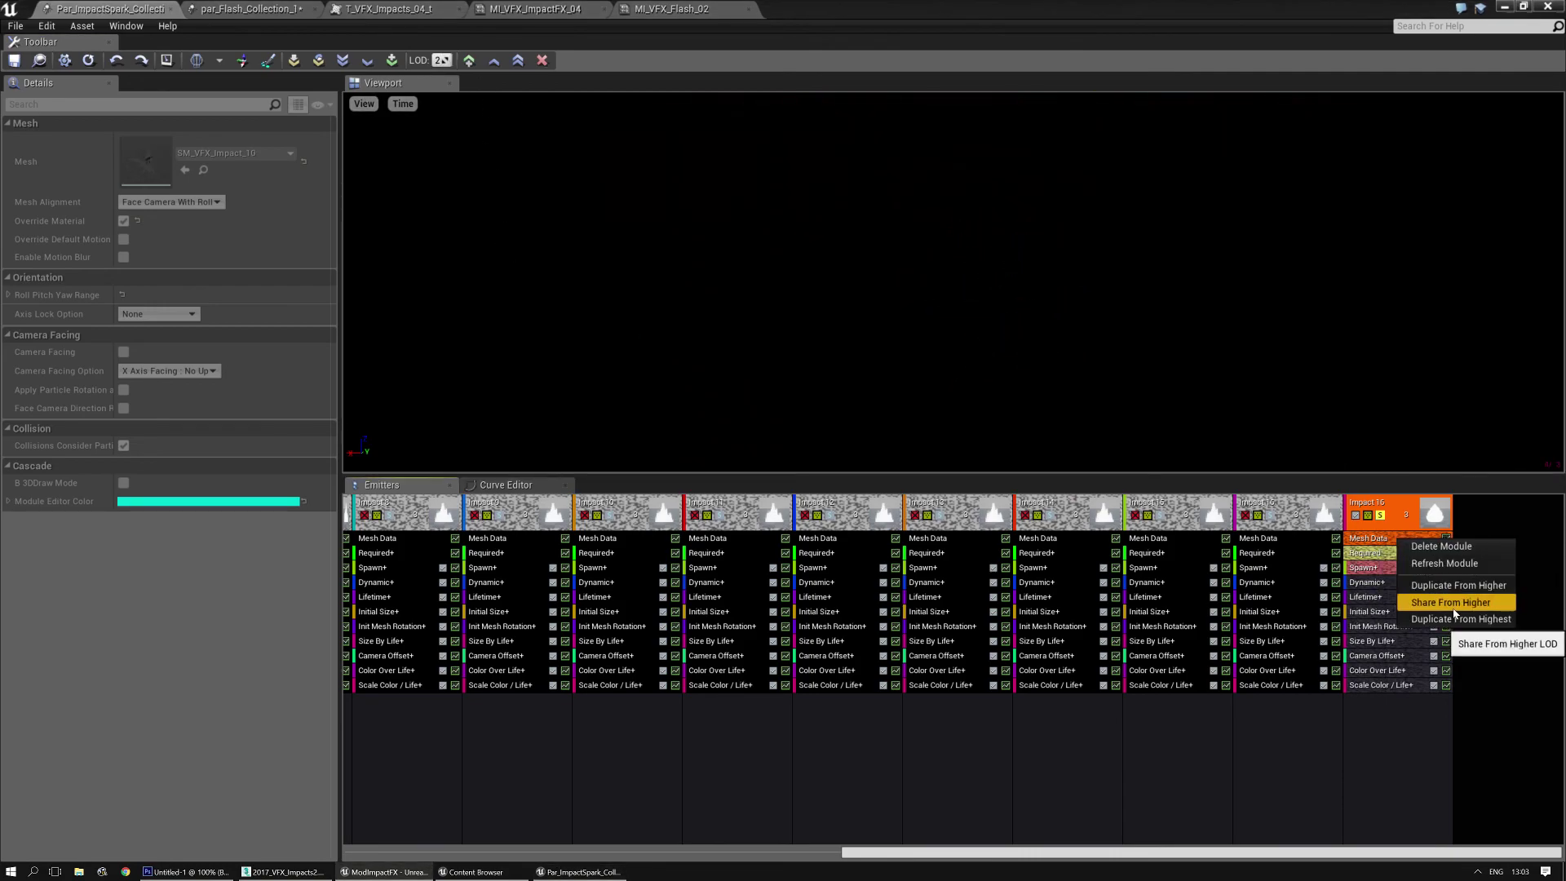
pyautogui.click(1423, 603)
pyautogui.click(1384, 555)
pyautogui.rightClick(1384, 555)
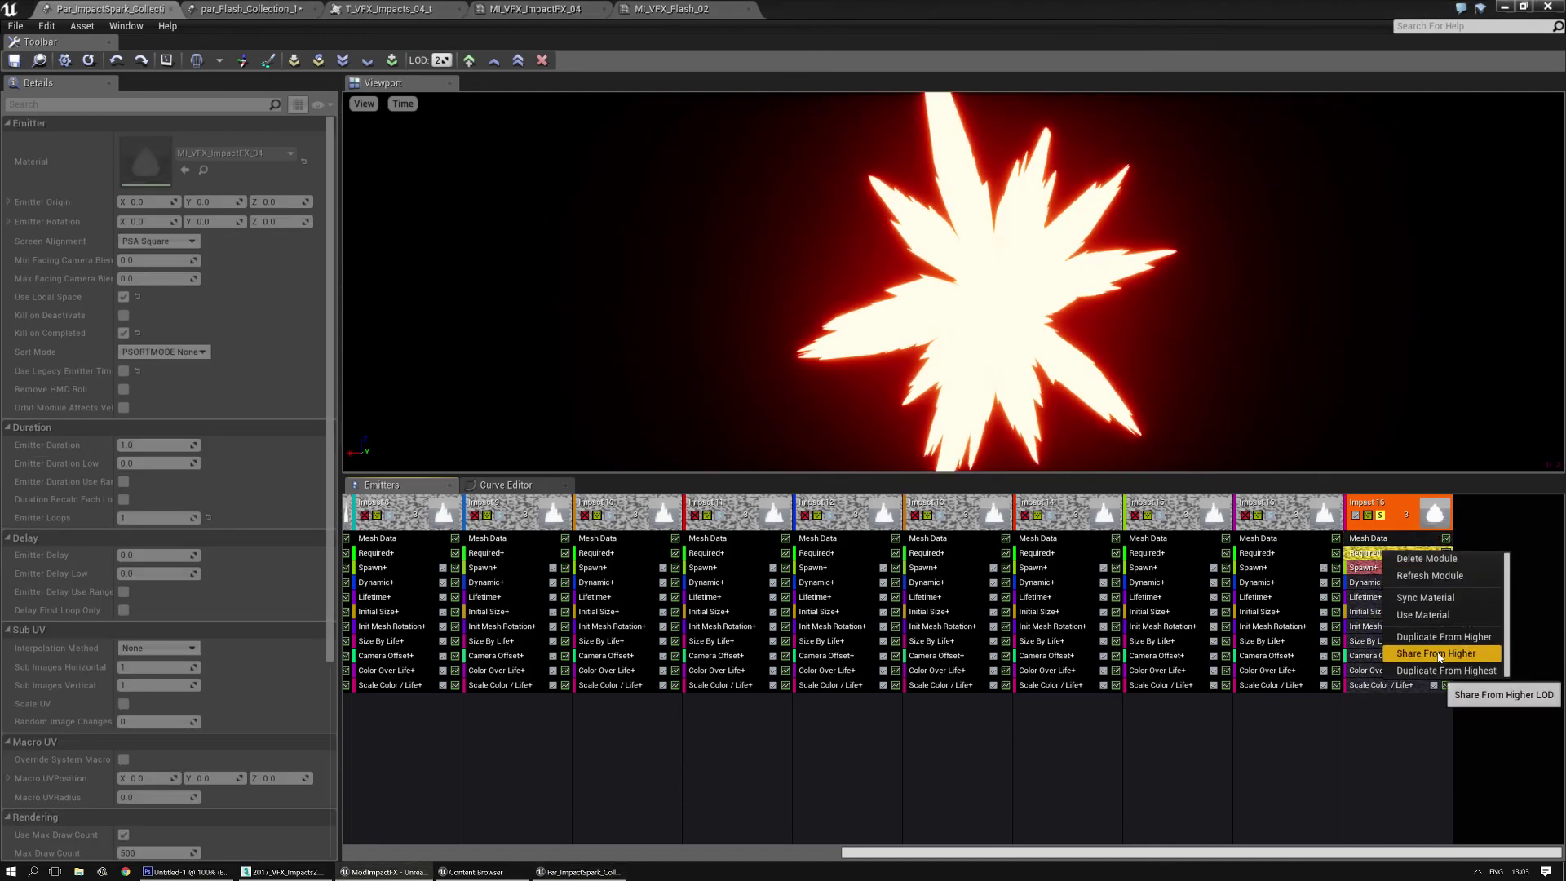
pyautogui.click(1435, 652)
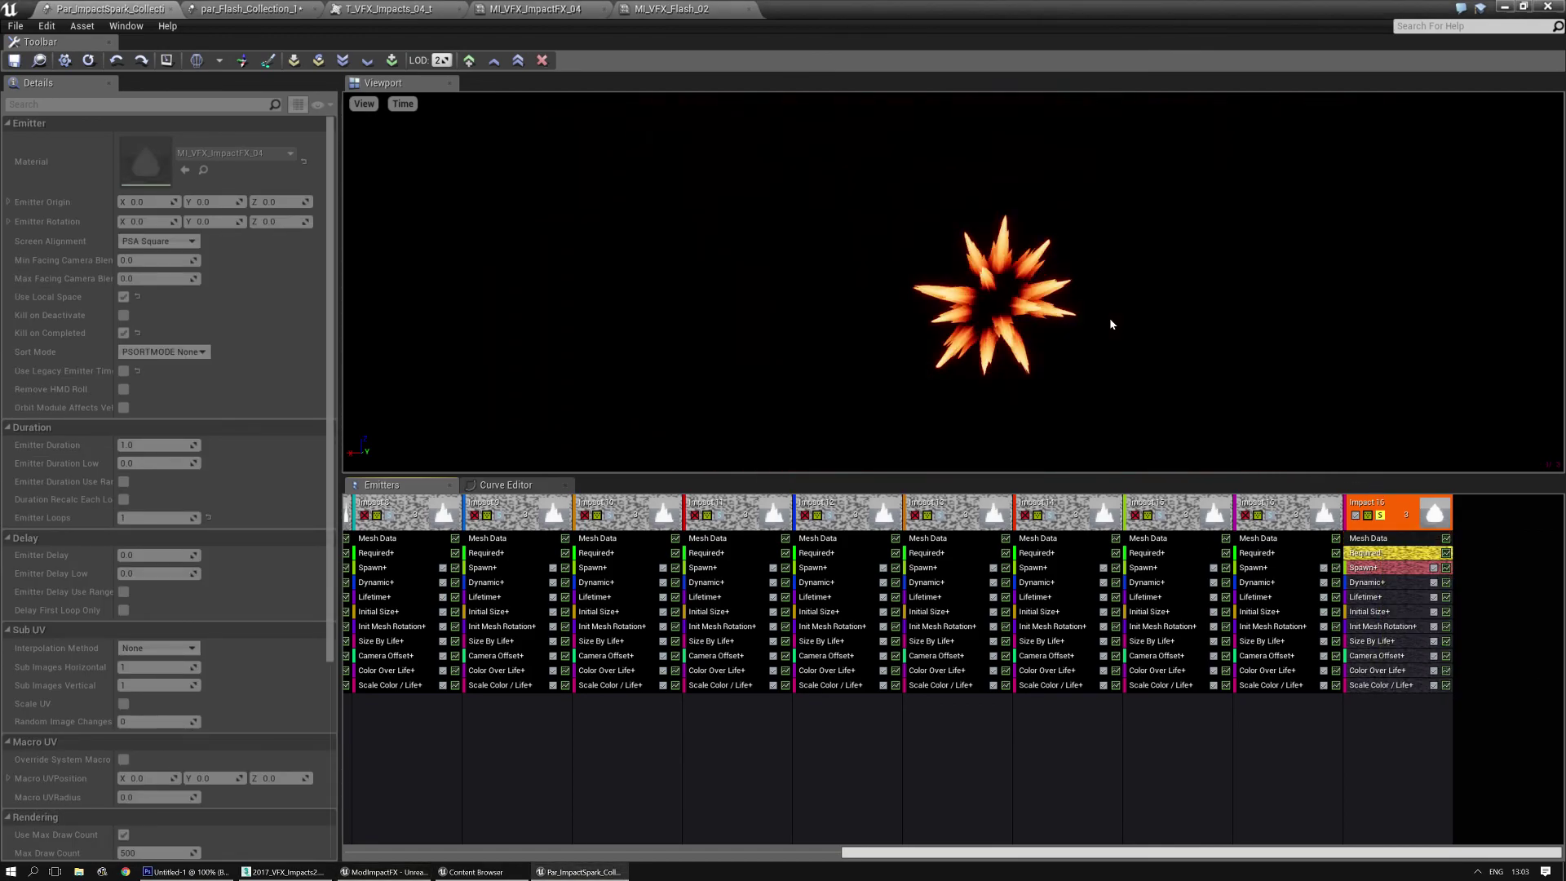